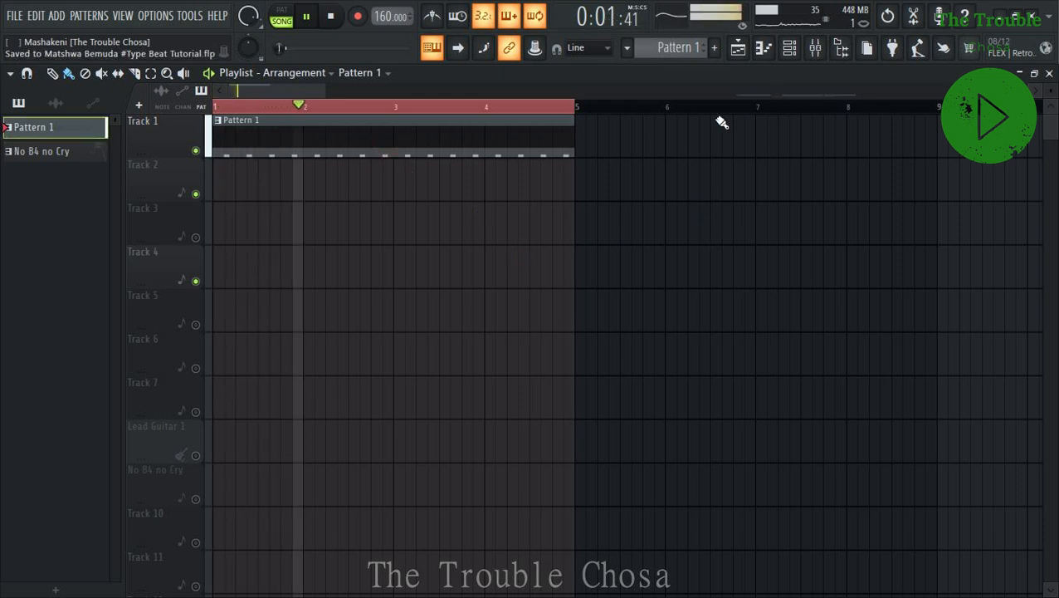
Open the Hats channel's piano roll and audition its drum sounds down to the Open Hi-Hat.
{"action": "left_click", "coordinate": [790, 48]}
{"action": "right_click", "coordinate": [214, 206]}
{"action": "left_click", "coordinate": [251, 205]}
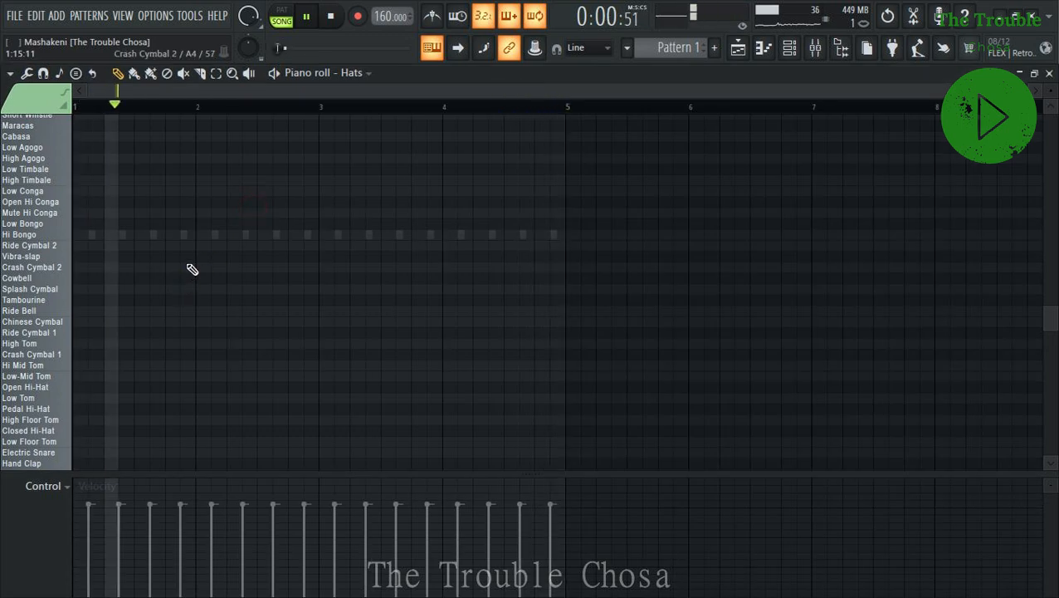
{"action": "left_click", "coordinate": [39, 315]}
{"action": "left_click", "coordinate": [38, 352]}
{"action": "scroll", "coordinate": [30, 266], "scroll_direction": "down", "scroll_amount": 5}
{"action": "left_click", "coordinate": [46, 290]}
{"action": "left_click_drag", "start_coordinate": [46, 294], "coordinate": [48, 230]}
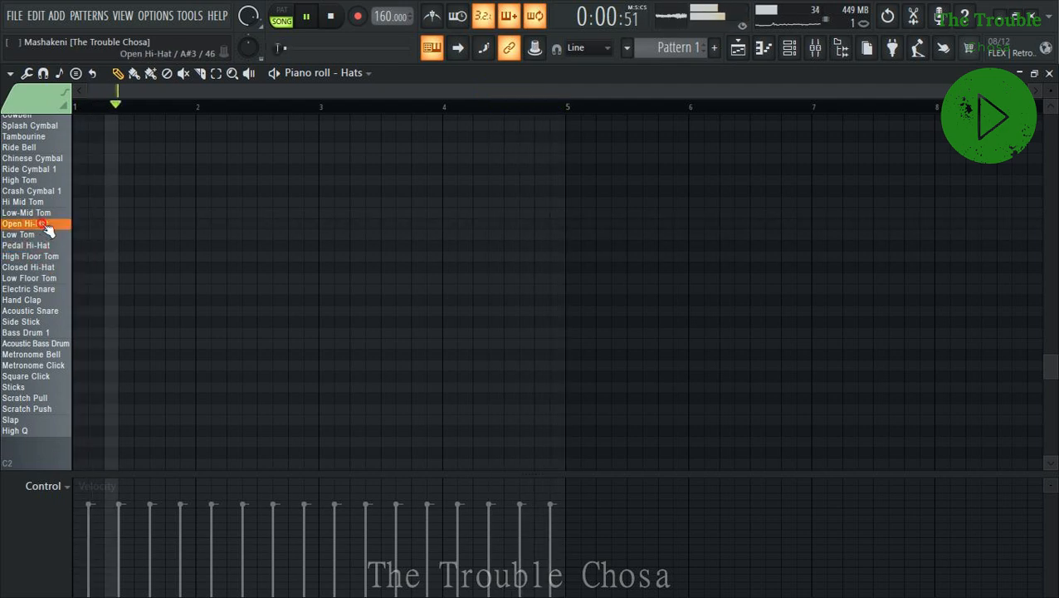
Place an Open Hi-Hat note at step 1 and a Closed Hi-Hat note at step 3 of bar 1, each shortened to one step.
{"action": "left_click", "coordinate": [79, 225]}
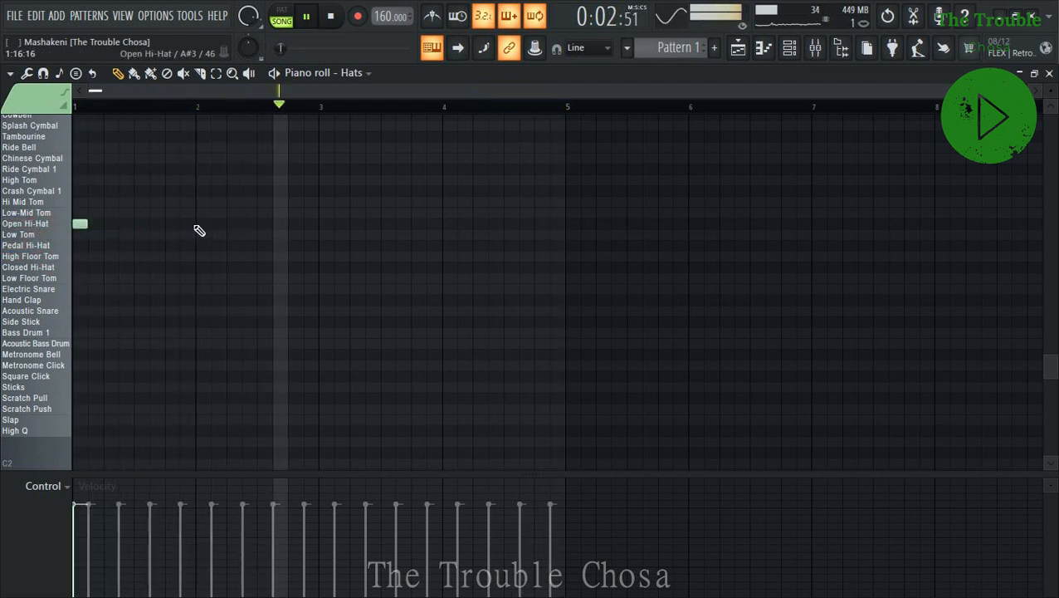
{"action": "left_click", "coordinate": [94, 269]}
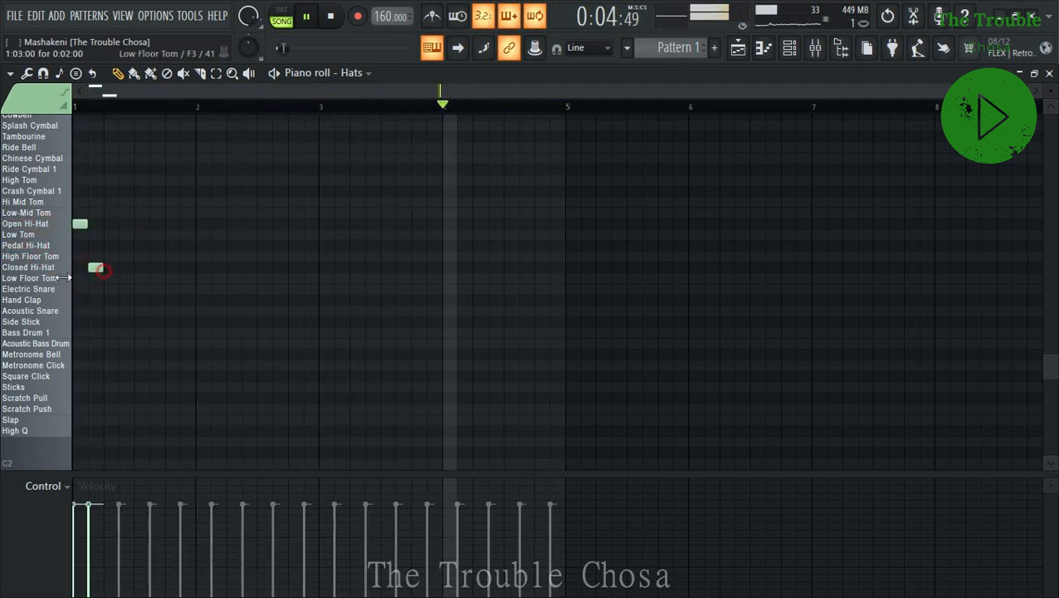
{"action": "scroll", "coordinate": [108, 93], "scroll_direction": "up", "scroll_amount": 3}
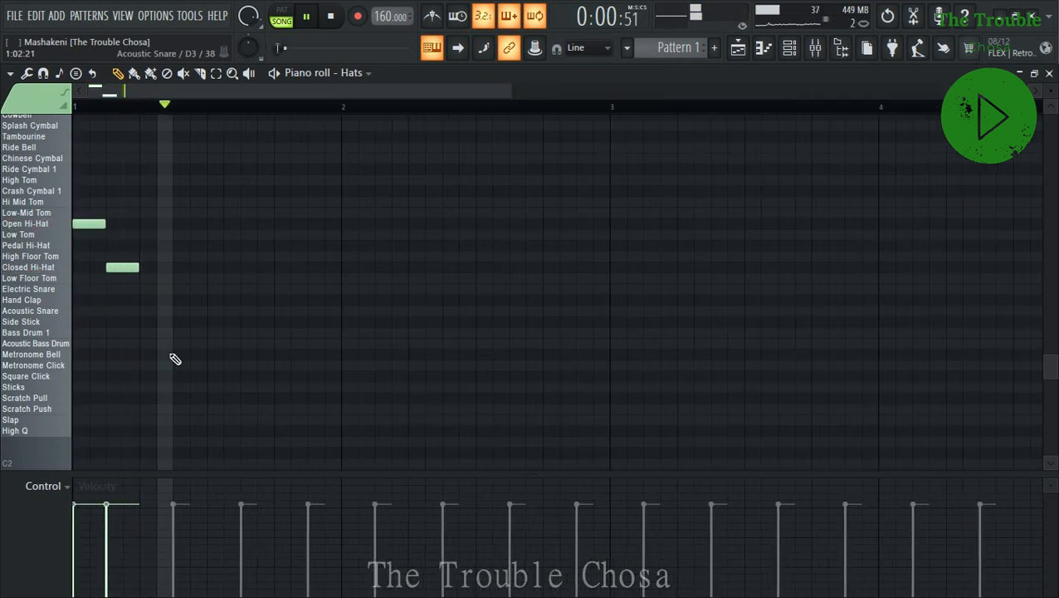
{"action": "key", "text": "ctrl+a"}
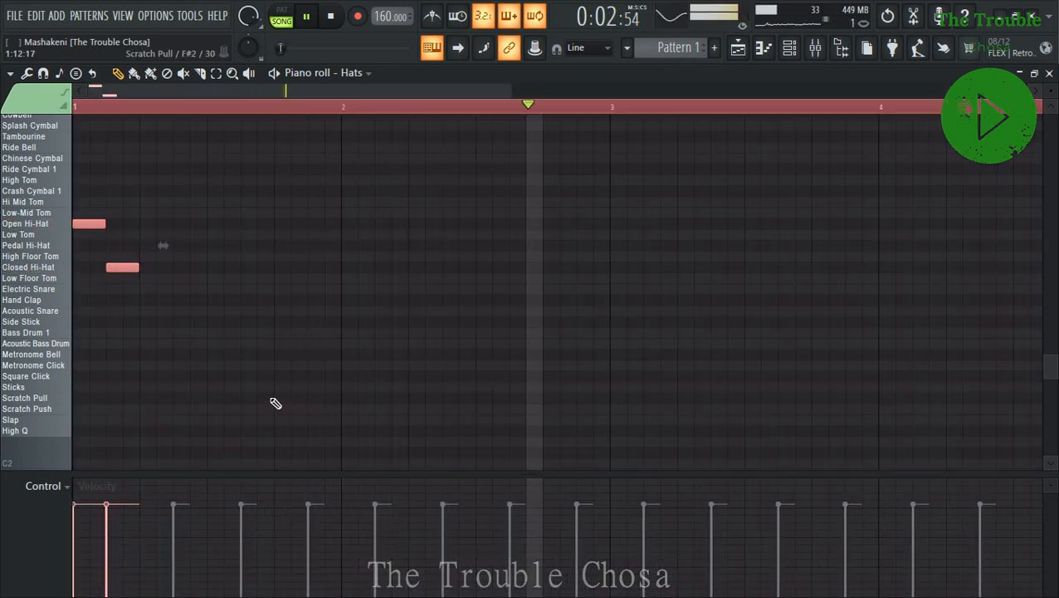
{"action": "key", "text": "alt+q"}
{"action": "left_click", "coordinate": [604, 403]}
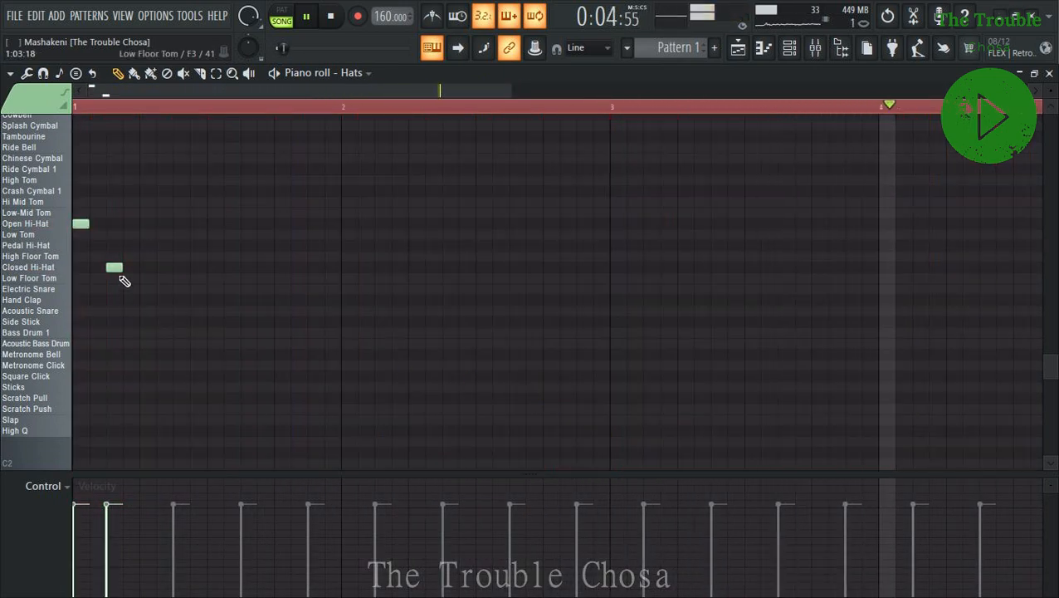
Fill the rest of bar 1 with one-step Closed Hi-Hat notes on every second step, up to step 15, and play it back.
{"action": "left_click", "coordinate": [147, 267]}
{"action": "left_click", "coordinate": [180, 267]}
{"action": "left_click", "coordinate": [215, 277]}
{"action": "key", "text": "space"}
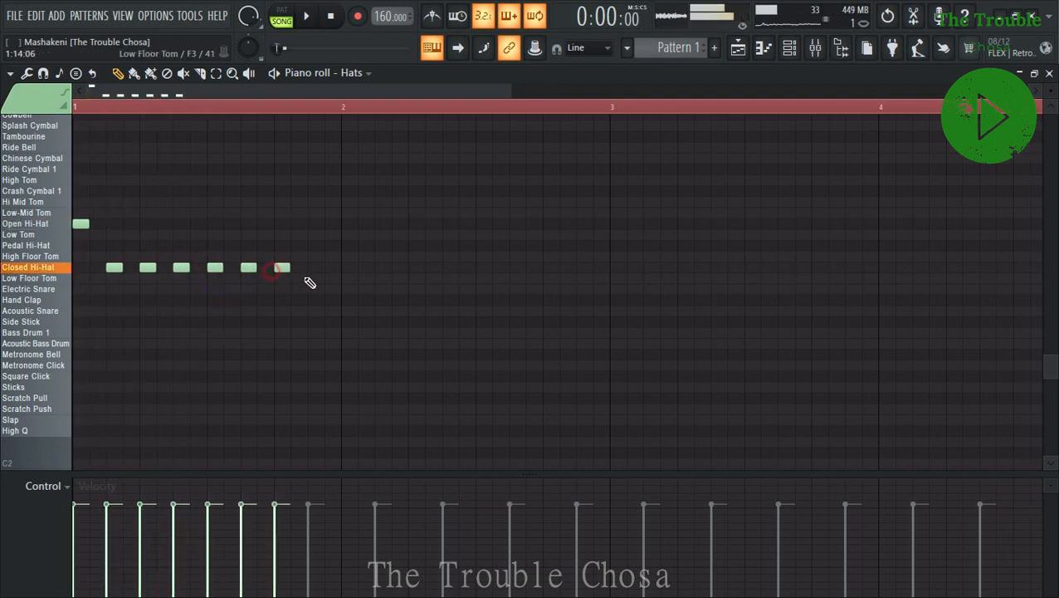
{"action": "key", "text": "space"}
{"action": "scroll", "coordinate": [164, 138], "scroll_direction": "down", "scroll_amount": 2}
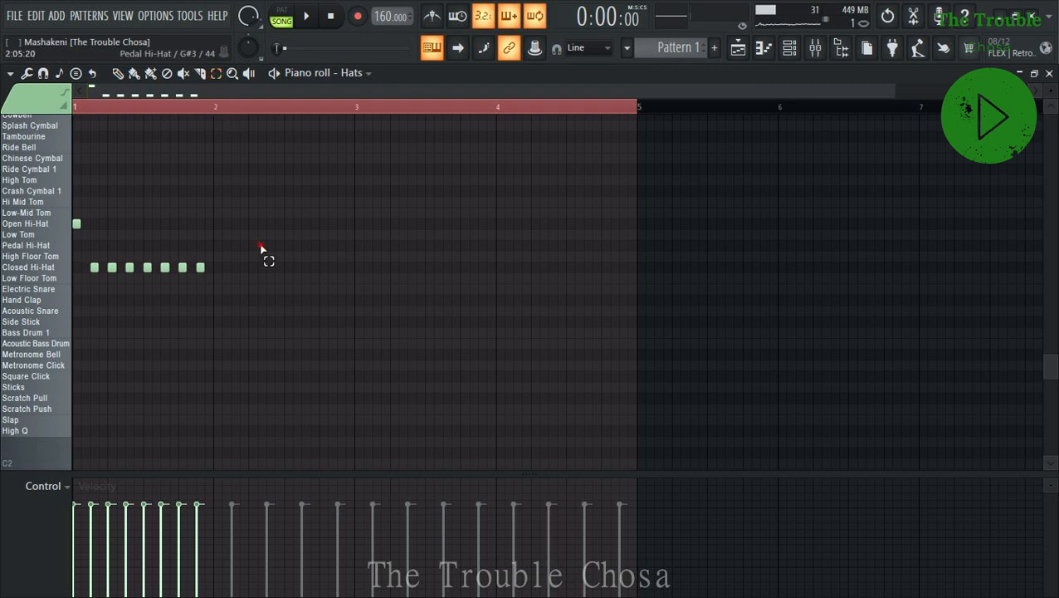
{"action": "scroll", "coordinate": [89, 125], "scroll_direction": "up", "scroll_amount": 2}
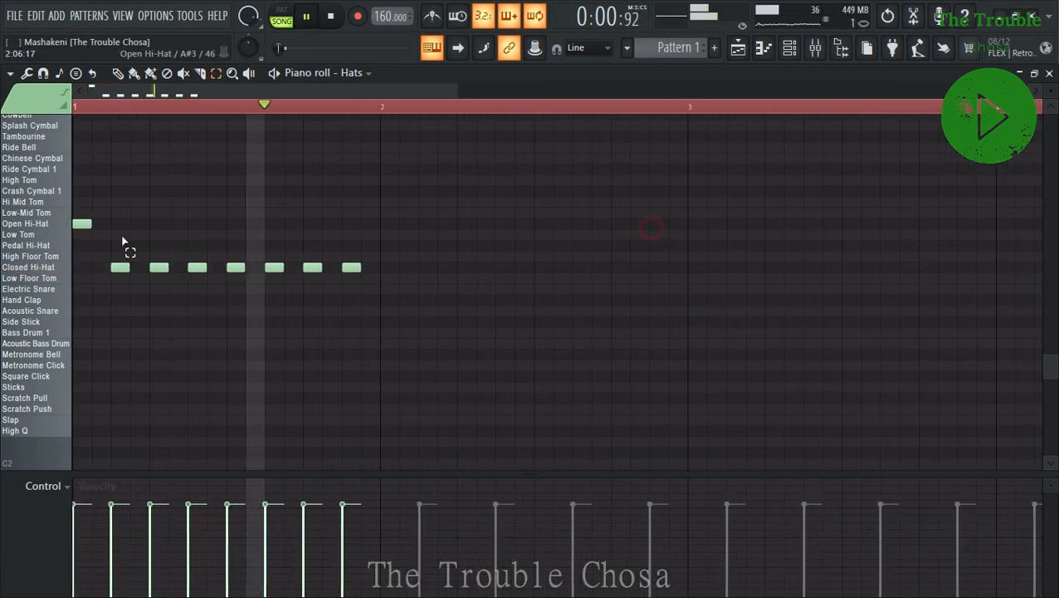
Replace the Closed Hi-Hat notes at steps 7, 11 and 15 of bar 1 with notes at steps 6, 10 and 14.
{"action": "right_click", "coordinate": [197, 268]}
{"action": "key", "text": "space"}
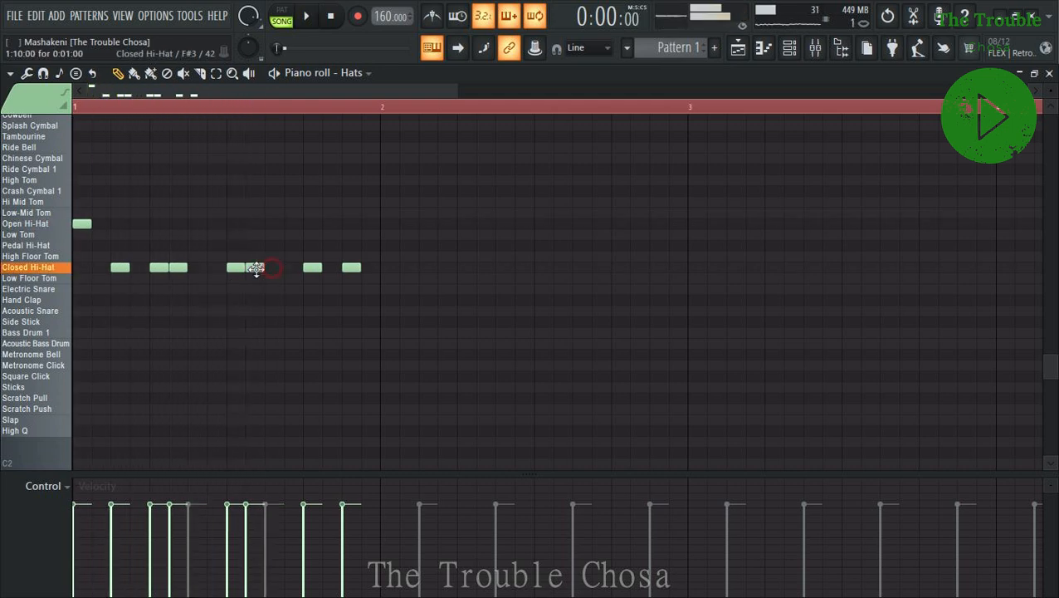
{"action": "right_click", "coordinate": [352, 267]}
{"action": "key", "text": "space"}
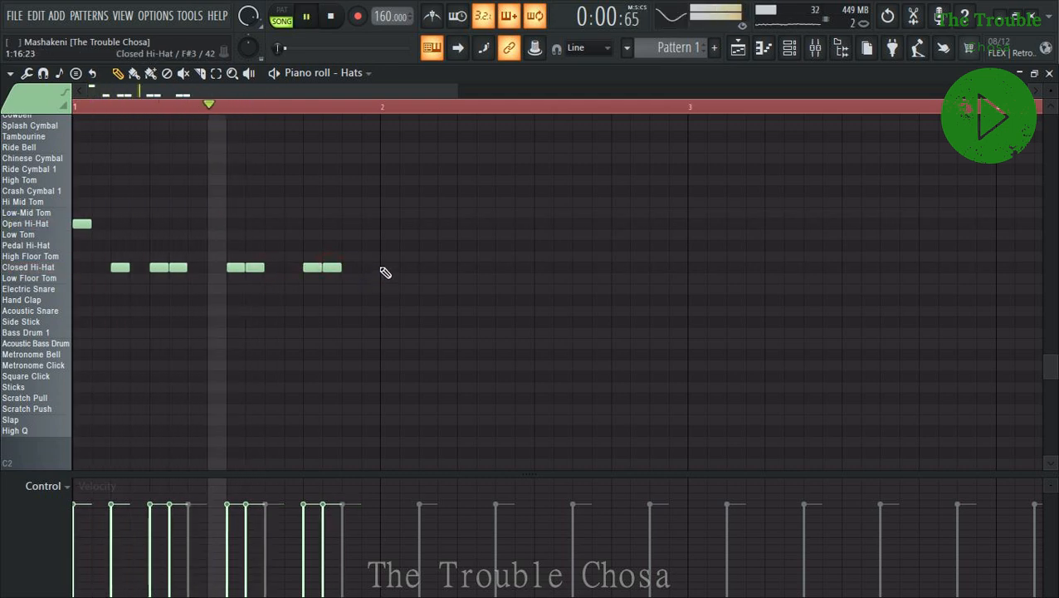
Add Closed Hi-Hat notes at steps 7, 11 and 15 of bar 1 to form groups of three, and play the groove.
{"action": "key", "text": "space"}
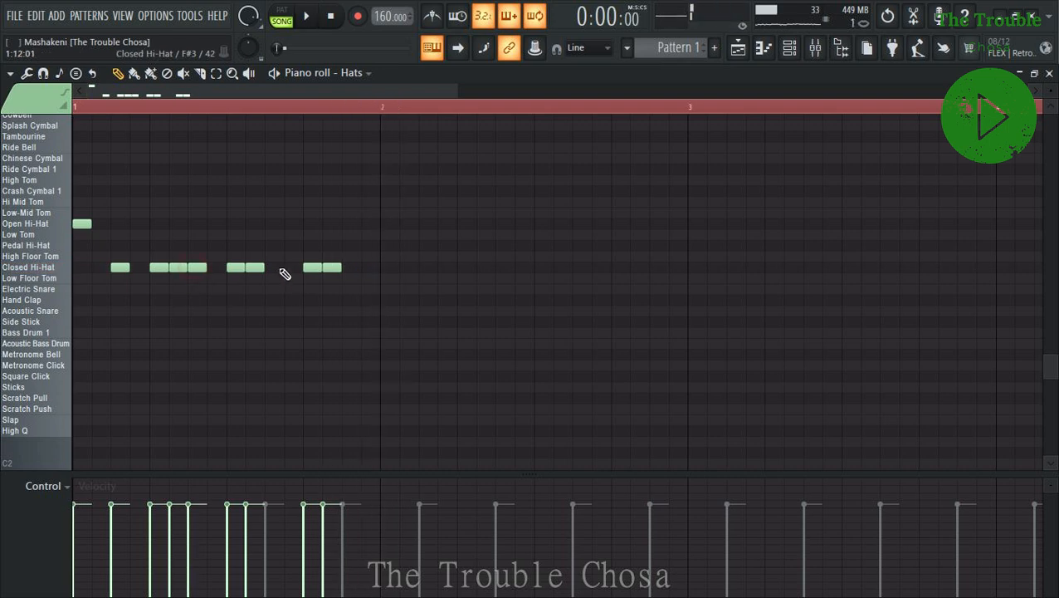
{"action": "key", "text": "space"}
{"action": "key", "text": "space"}
{"action": "left_click", "coordinate": [347, 268]}
{"action": "key", "text": "space"}
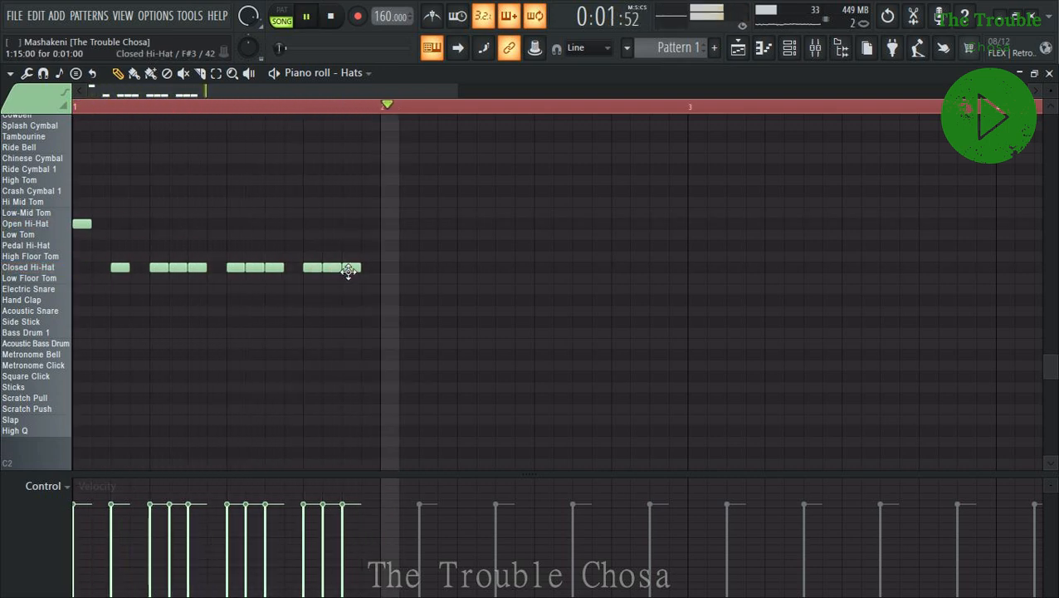
{"action": "key", "text": "space"}
{"action": "key", "text": "space"}
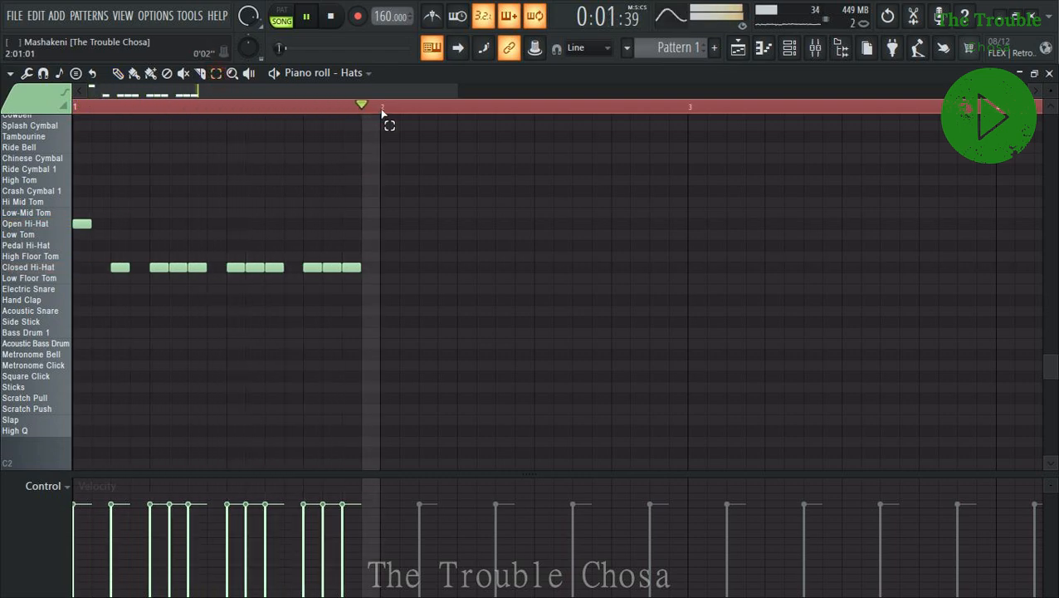
Duplicate the whole bar 1 hi-hat pattern three times to fill bars 2 to 4.
{"action": "key", "text": "ctrl+a"}
{"action": "scroll", "coordinate": [326, 120], "scroll_direction": "down", "scroll_amount": 4}
{"action": "scroll", "coordinate": [330, 123], "scroll_direction": "down", "scroll_amount": 3}
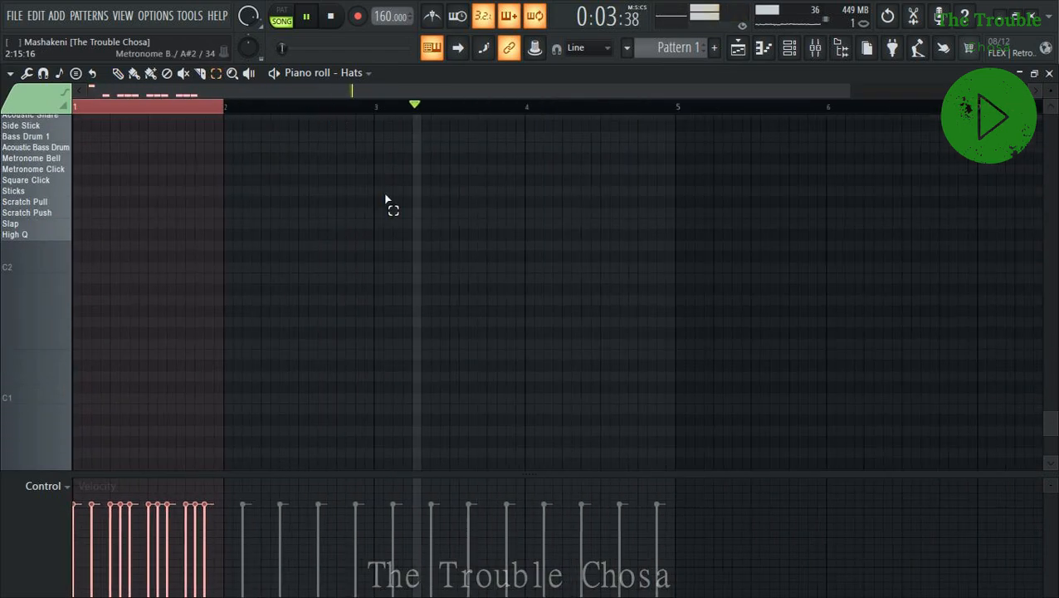
{"action": "scroll", "coordinate": [382, 217], "scroll_direction": "up", "scroll_amount": 4}
{"action": "key", "text": "ctrl+b"}
{"action": "key", "text": "ctrl+b"}
{"action": "key", "text": "ctrl+b"}
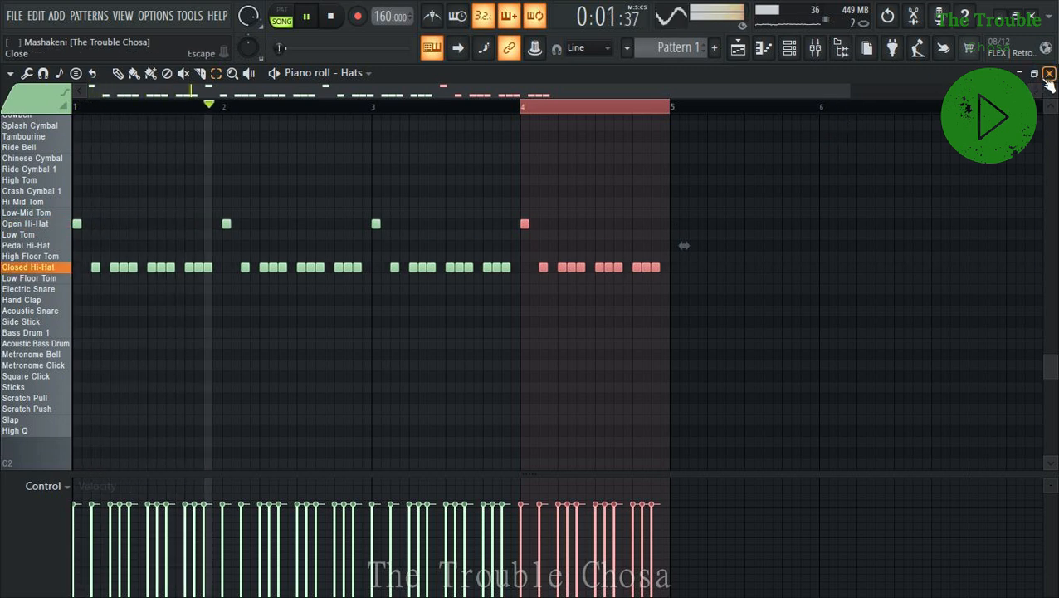
Move the first hat note of all four bars from the Open Hi-Hat row to Closed Hi-Hat and close the piano roll.
{"action": "left_click_drag", "start_coordinate": [542, 237], "coordinate": [73, 240]}
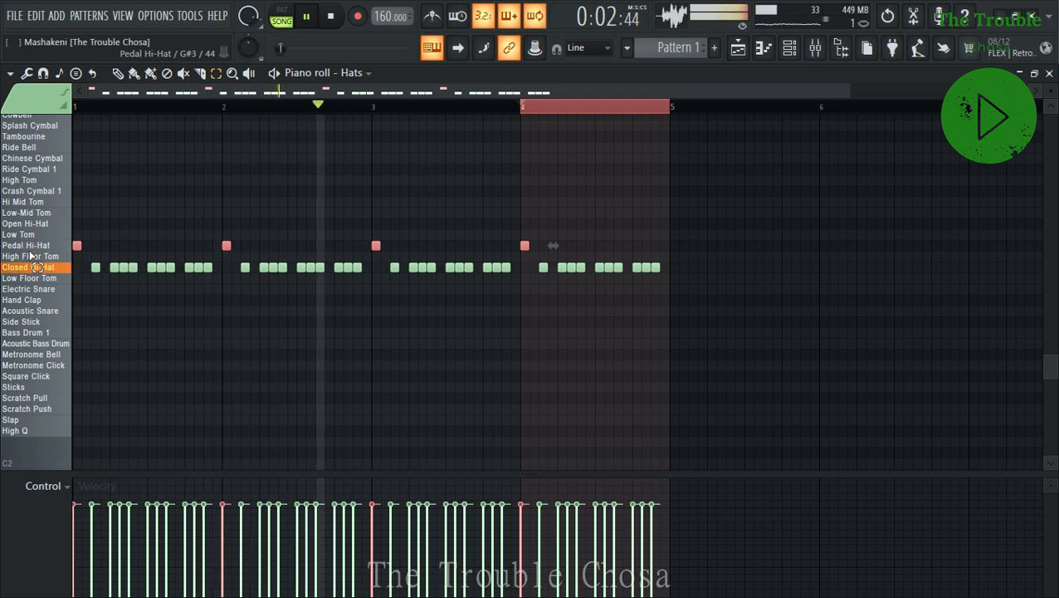
{"action": "key", "text": "shift+Down"}
{"action": "key", "text": "shift+Down"}
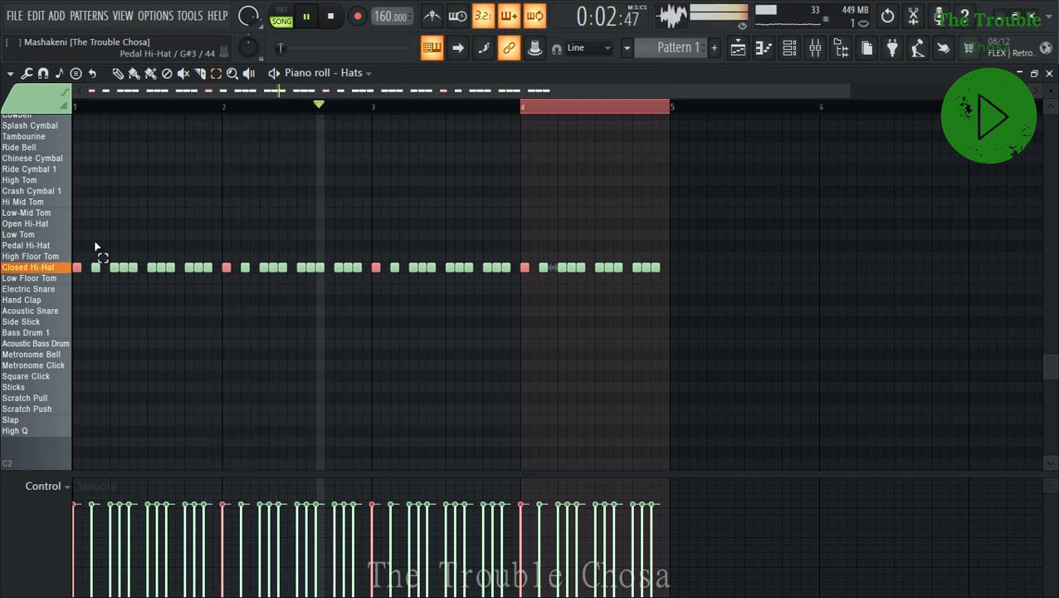
{"action": "left_click", "coordinate": [309, 347]}
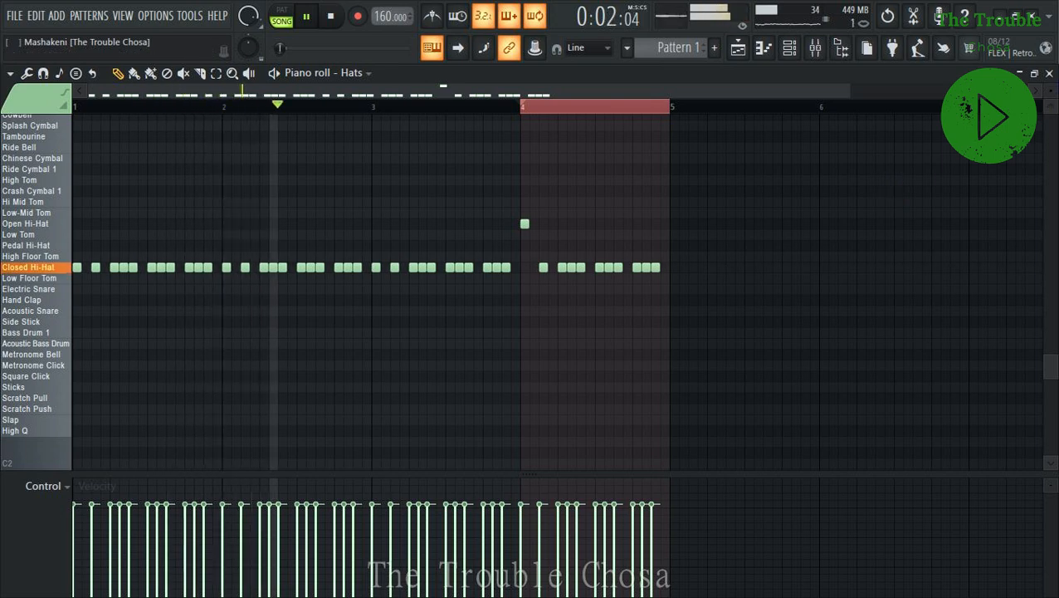
{"action": "left_click", "coordinate": [1049, 73]}
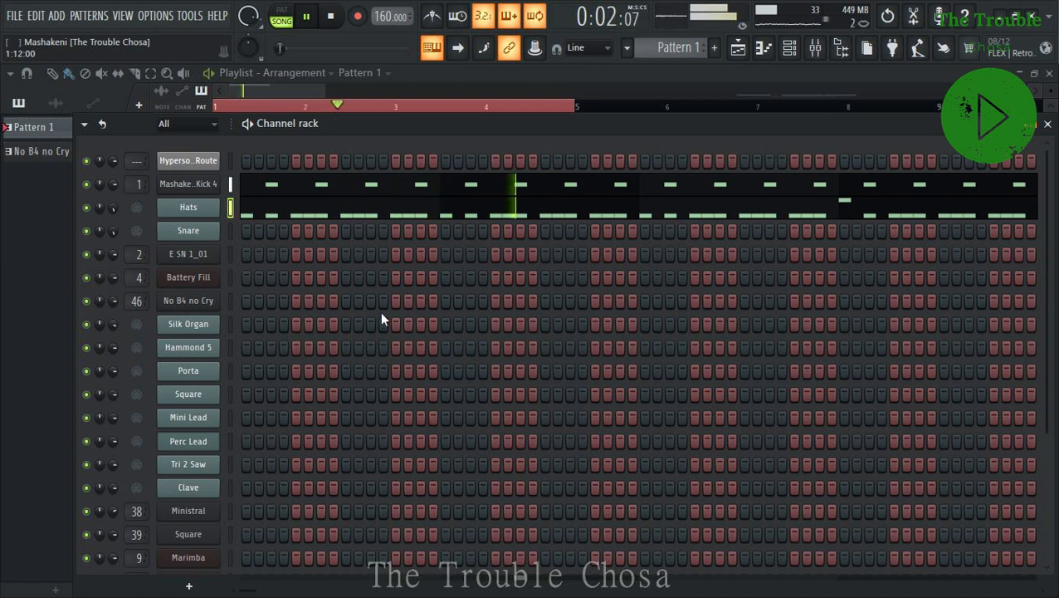
{"action": "key", "text": "space"}
{"action": "left_click", "coordinate": [448, 208]}
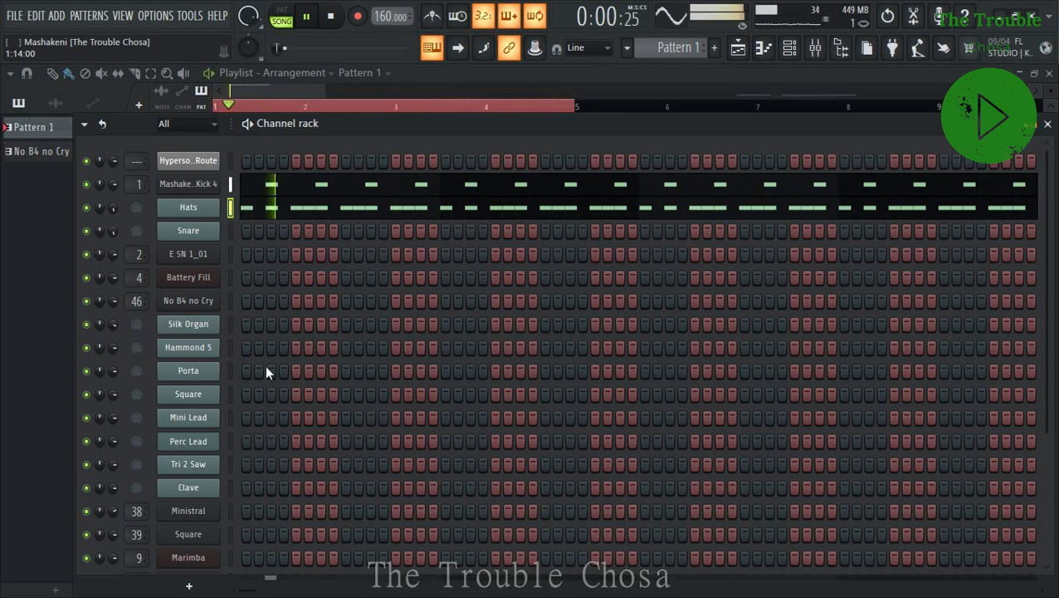
Open the Marimba channel's piano roll and hide the ghost notes of the other channels.
{"action": "scroll", "coordinate": [238, 400], "scroll_direction": "down", "scroll_amount": 5}
{"action": "right_click", "coordinate": [201, 431]}
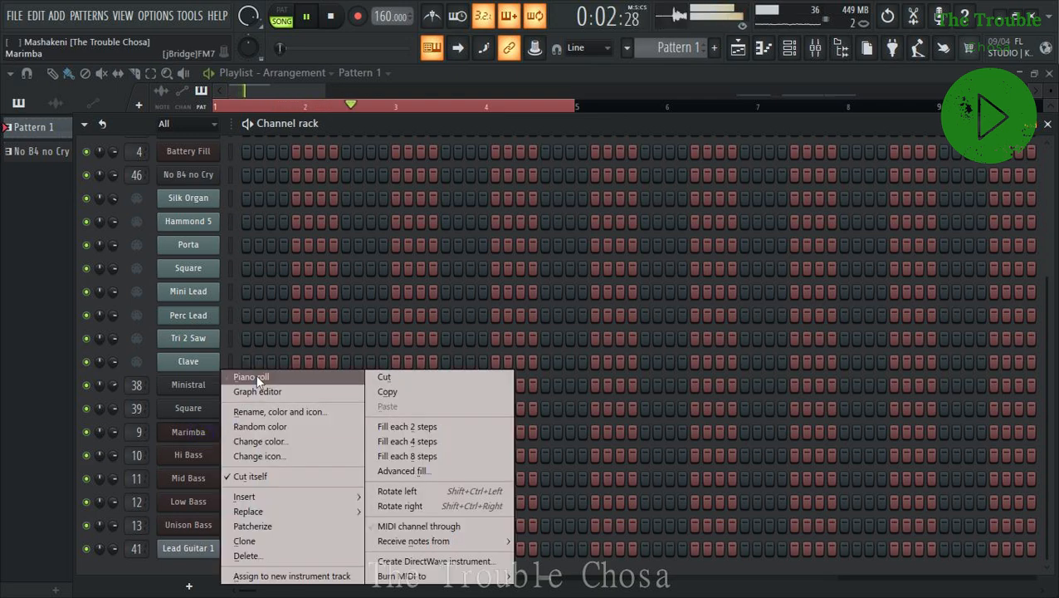
{"action": "left_click", "coordinate": [254, 376]}
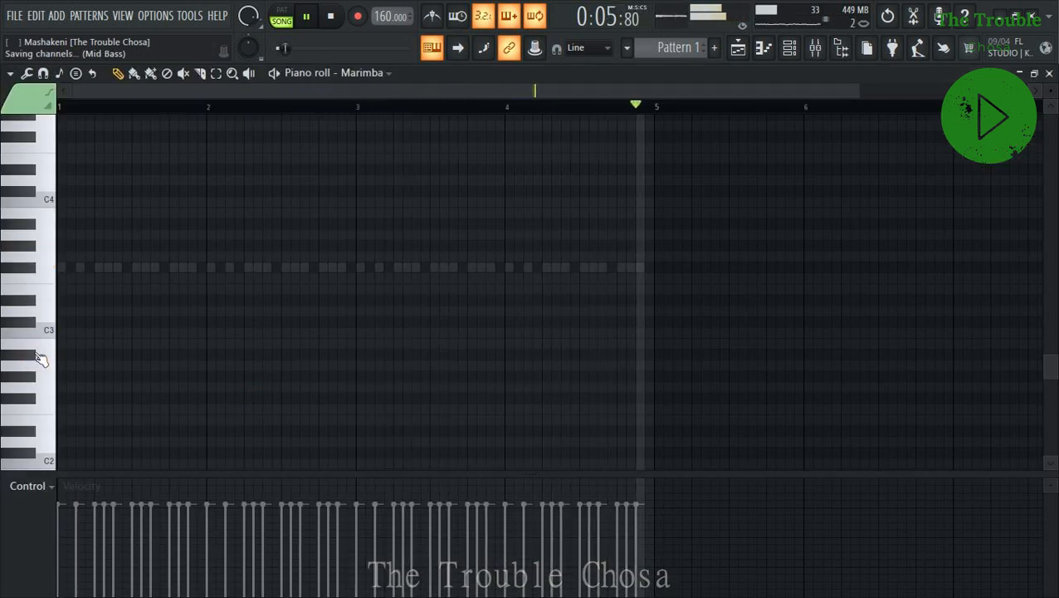
{"action": "key", "text": "alt+Tab"}
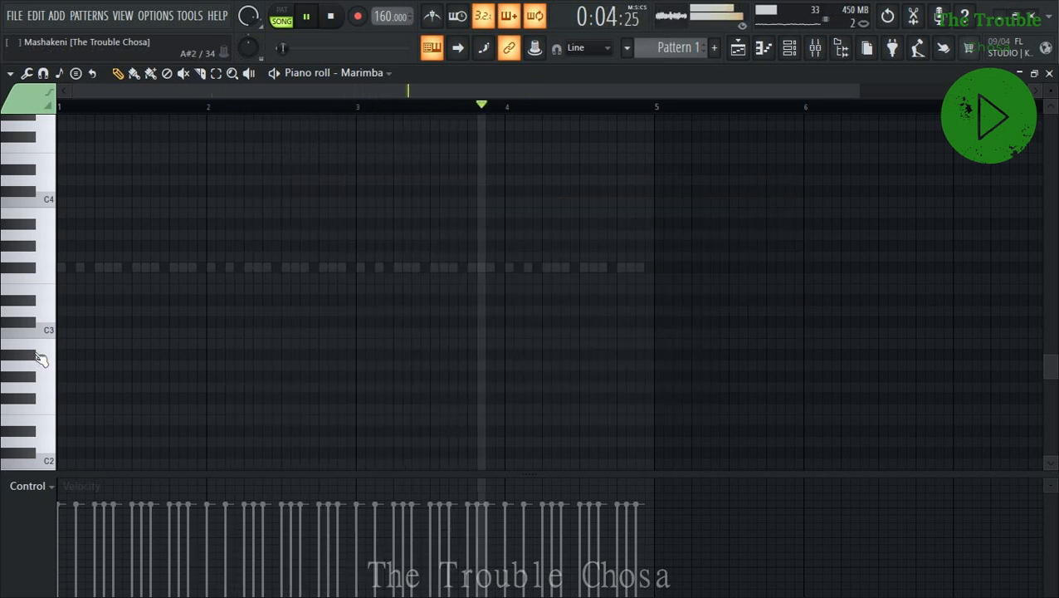
{"action": "key", "text": "alt+v"}
Audition Marimba keys across several octaves to find the register for the melody.
{"action": "scroll", "coordinate": [45, 357], "scroll_direction": "up", "scroll_amount": 3}
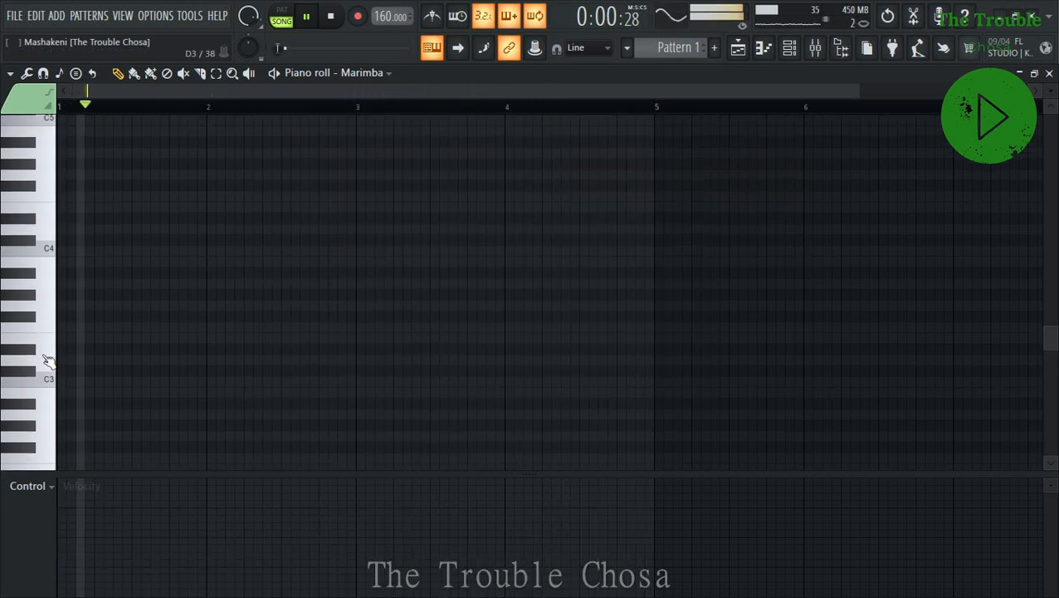
{"action": "left_click", "coordinate": [38, 329]}
{"action": "left_click", "coordinate": [23, 241]}
{"action": "scroll", "coordinate": [24, 243], "scroll_direction": "up", "scroll_amount": 5}
{"action": "left_click", "coordinate": [30, 254]}
{"action": "left_click", "coordinate": [41, 312]}
{"action": "left_click", "coordinate": [35, 219]}
{"action": "scroll", "coordinate": [37, 216], "scroll_direction": "up", "scroll_amount": 4}
{"action": "left_click", "coordinate": [38, 216]}
{"action": "left_click", "coordinate": [45, 238]}
{"action": "left_click", "coordinate": [47, 260]}
{"action": "left_click", "coordinate": [41, 276]}
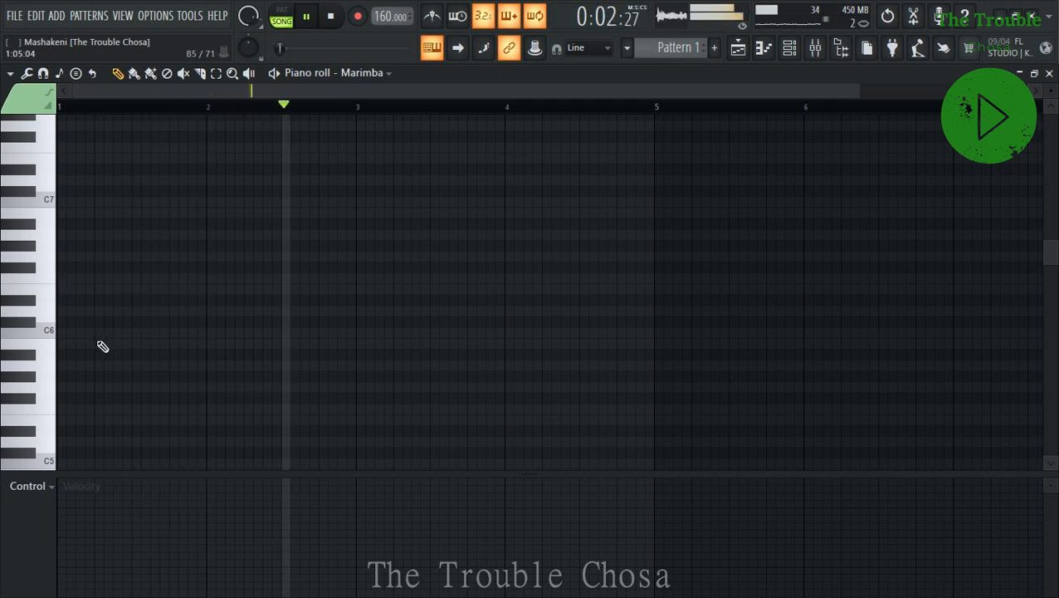
Place Marimba notes in bar 1: C#6 at step 7, C#7 with F7 at step 9, and C#7 at steps 13 and 15.
{"action": "left_click", "coordinate": [117, 322]}
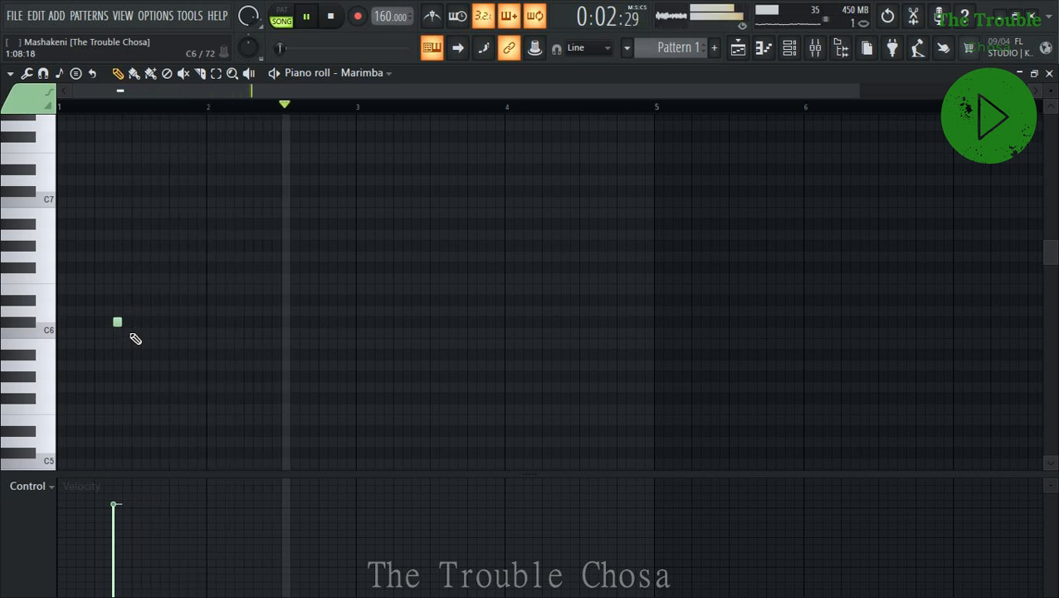
{"action": "left_click", "coordinate": [136, 191]}
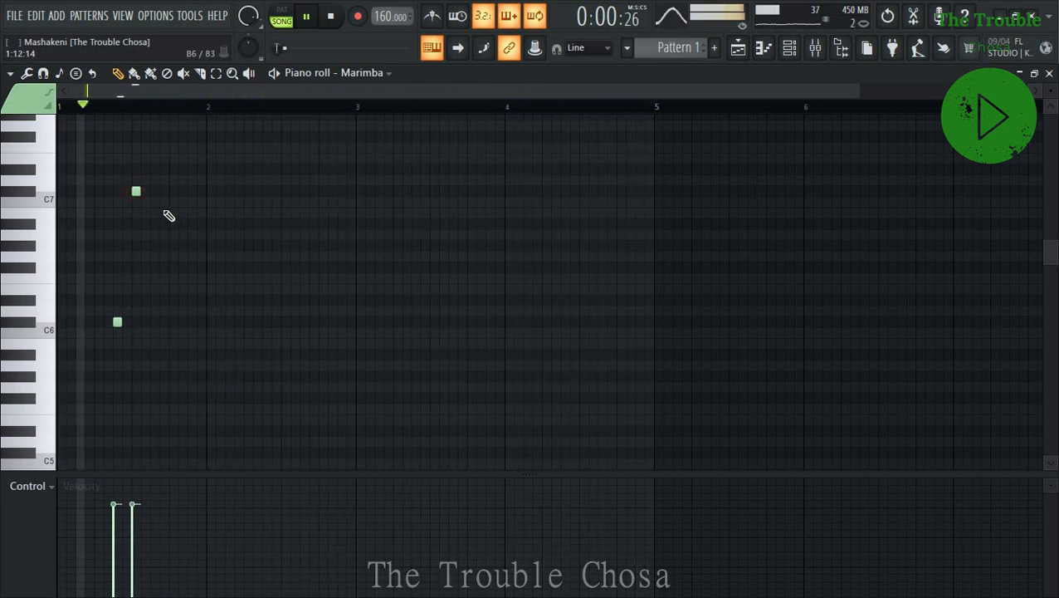
{"action": "left_click", "coordinate": [137, 147]}
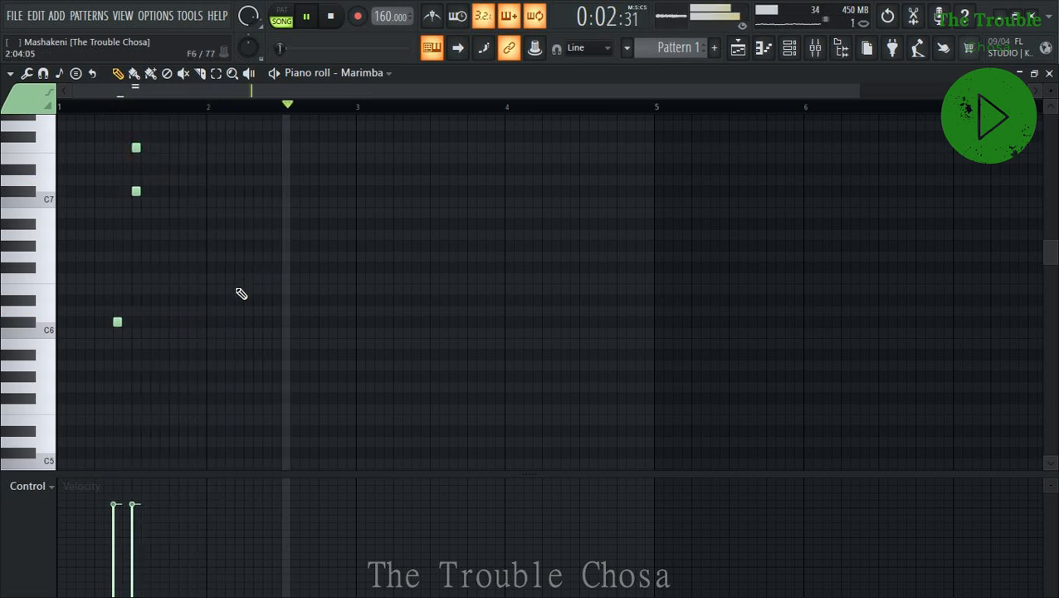
{"action": "left_click", "coordinate": [173, 191]}
{"action": "left_click", "coordinate": [192, 190]}
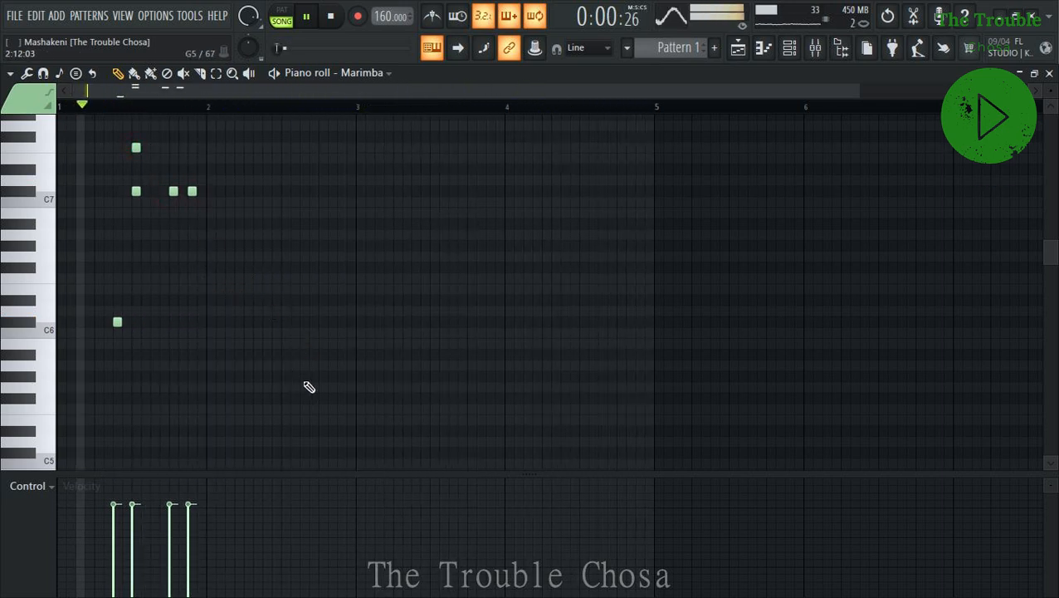
Place Marimba notes in bar 2: D#6 at step 7, and A#6 with D#7 at step 9.
{"action": "left_click", "coordinate": [266, 300]}
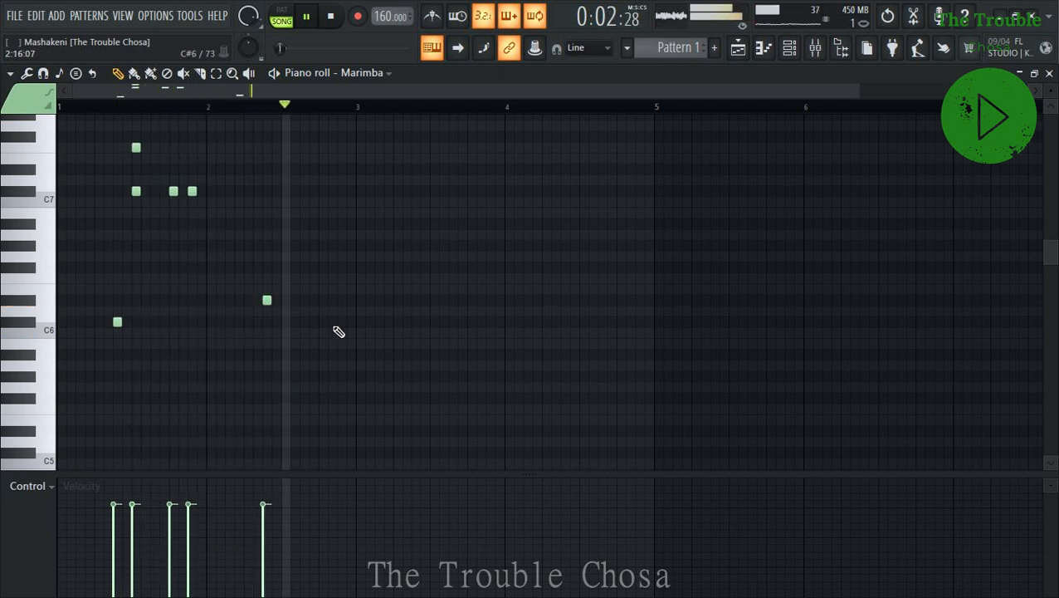
{"action": "left_click", "coordinate": [286, 223]}
{"action": "left_click", "coordinate": [286, 170]}
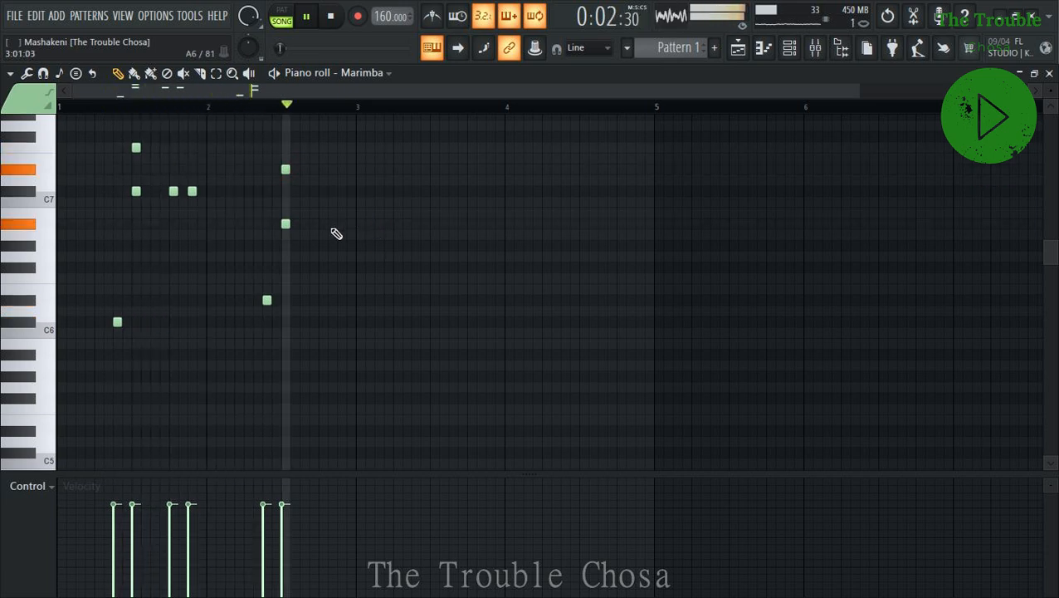
{"action": "left_click", "coordinate": [320, 168]}
{"action": "right_click", "coordinate": [323, 169]}
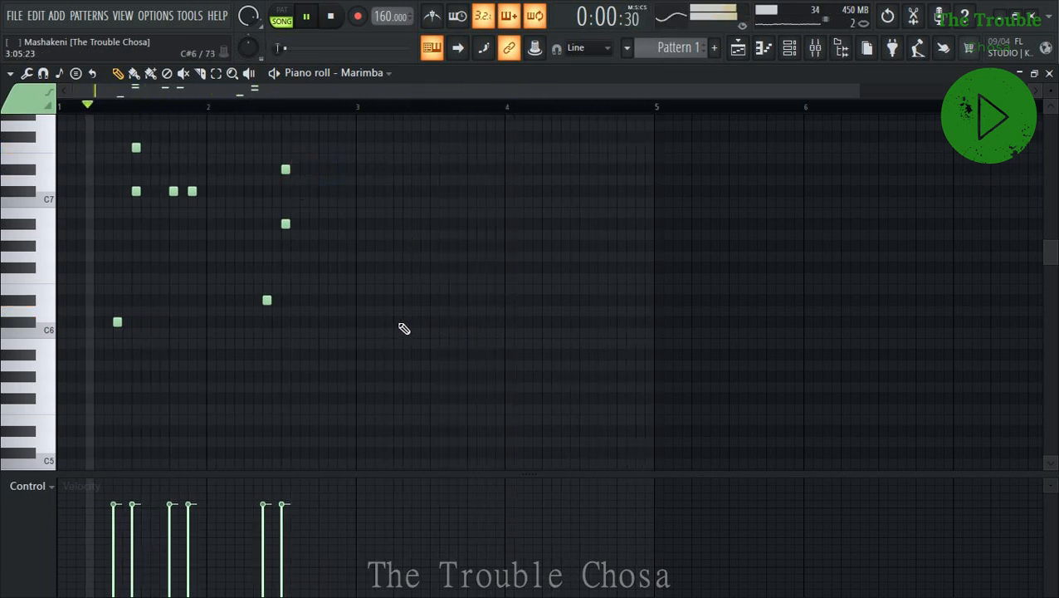
Place Marimba notes in bar 3: F#5 at step 7, F#6 with C#7 at step 9, and C#7 at steps 13 and 15.
{"action": "scroll", "coordinate": [423, 373], "scroll_direction": "up", "scroll_amount": 1}
{"action": "left_click", "coordinate": [416, 431]}
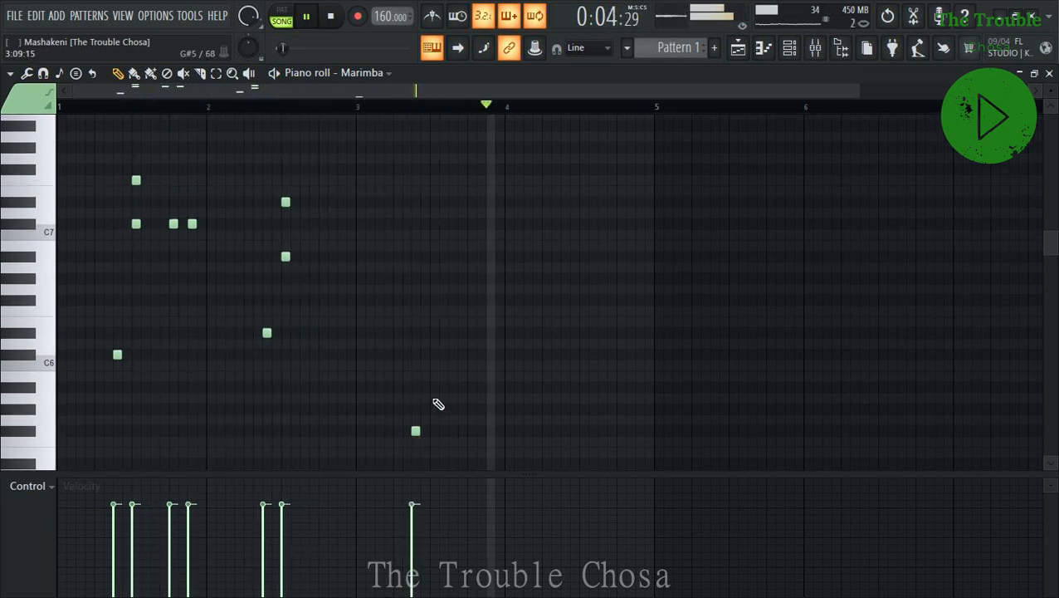
{"action": "left_click", "coordinate": [434, 300]}
{"action": "left_click", "coordinate": [434, 223]}
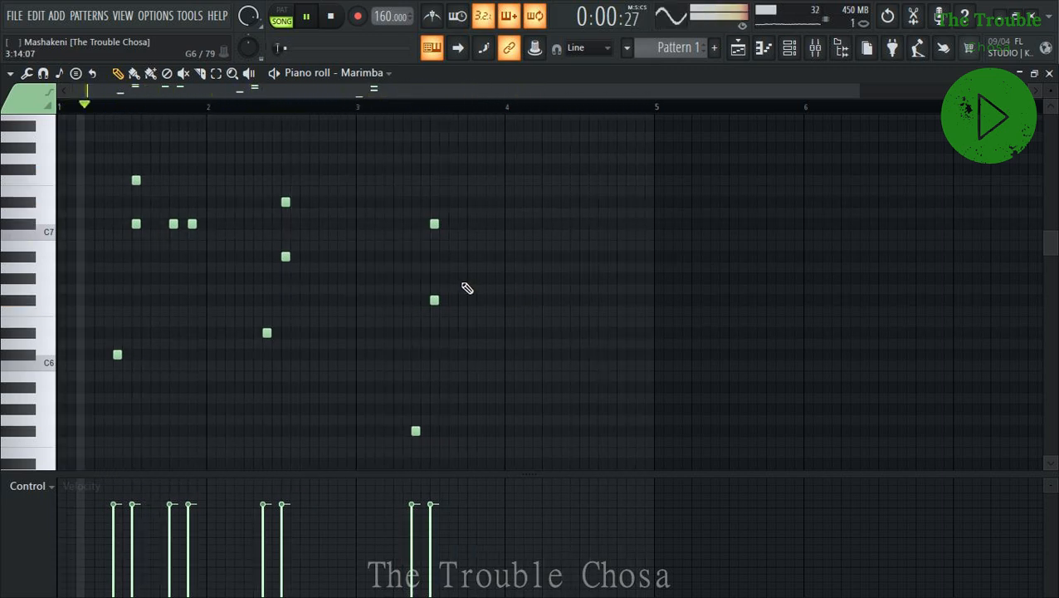
{"action": "left_click", "coordinate": [472, 224]}
{"action": "left_click", "coordinate": [490, 224]}
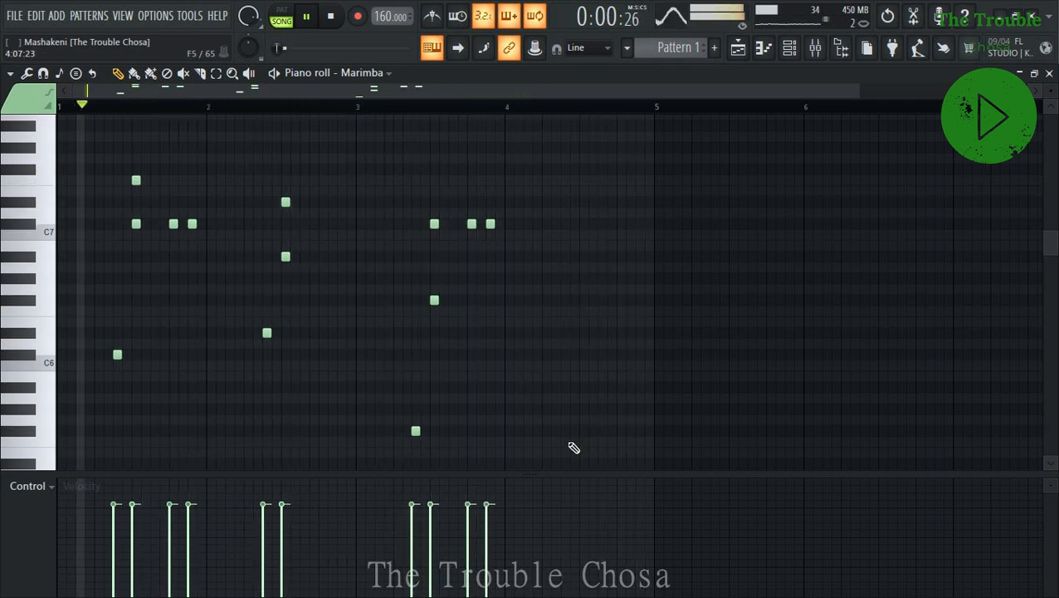
Place Marimba notes in bar 4: C#6 at step 7, G#6 with C#7 at step 9, and C#7 at steps 13 and 15.
{"action": "left_click", "coordinate": [566, 354]}
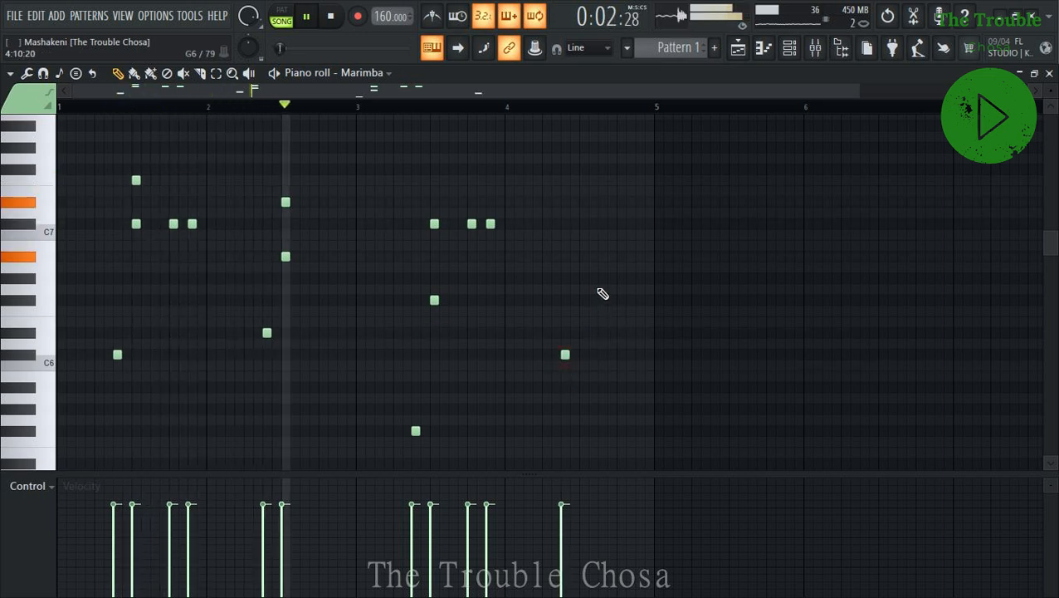
{"action": "left_click", "coordinate": [583, 224]}
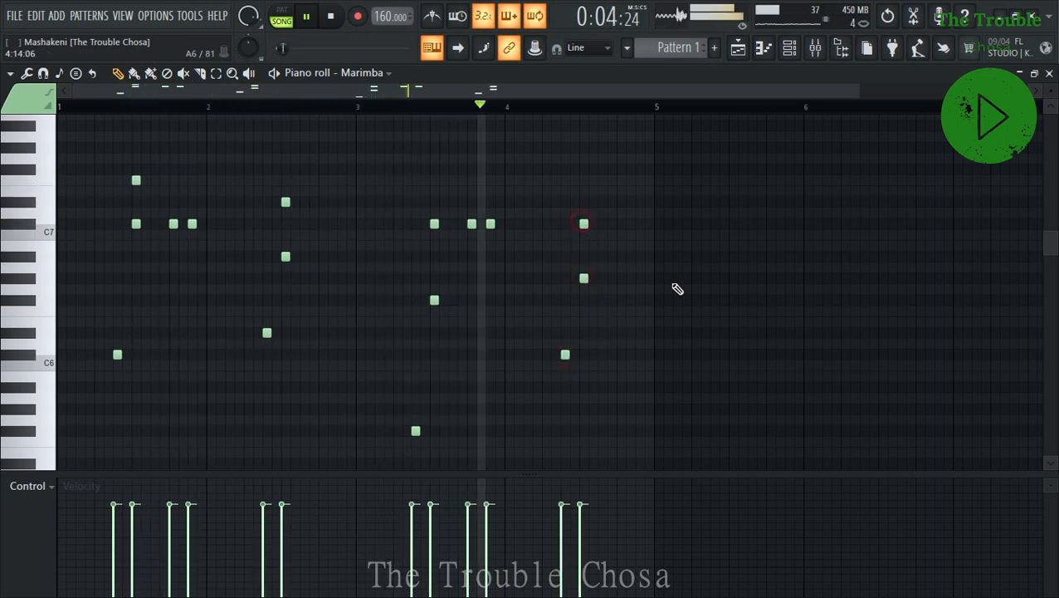
{"action": "left_click", "coordinate": [621, 226]}
{"action": "left_click", "coordinate": [640, 235]}
{"action": "left_click", "coordinate": [638, 223]}
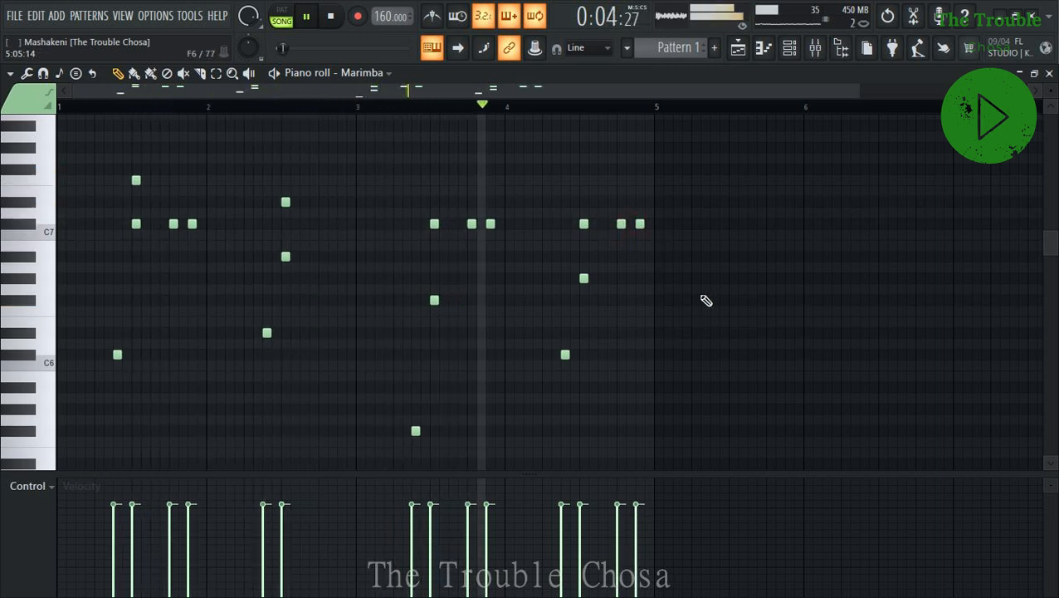
Save the project, delete the Marimba C#7 notes at steps 13 and 15 of bar 4, and close the piano roll.
{"action": "key", "text": "ctrl+s"}
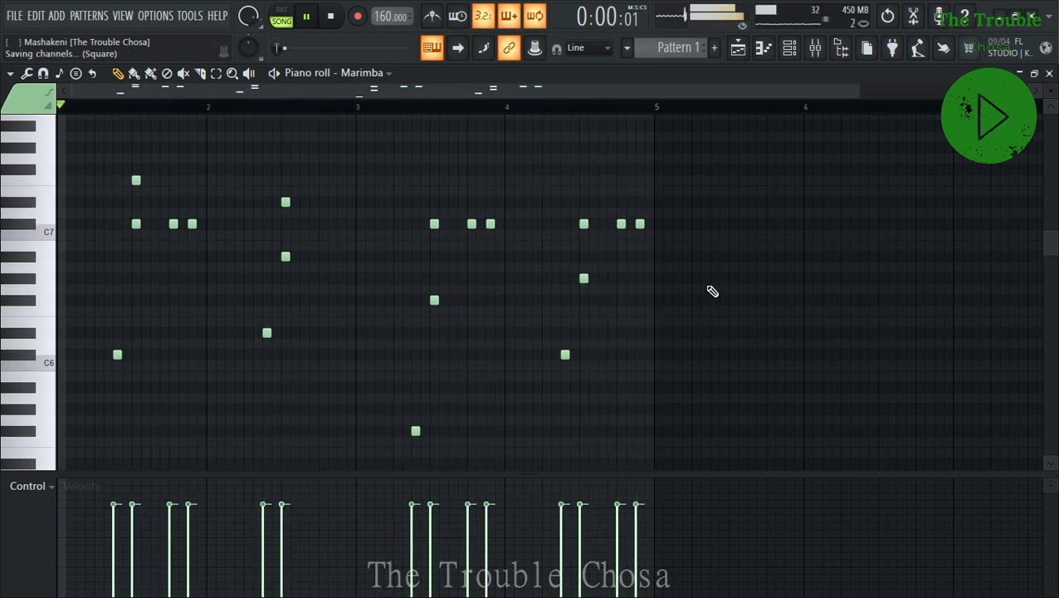
{"action": "right_click", "coordinate": [640, 223]}
{"action": "right_click", "coordinate": [622, 223]}
{"action": "left_click", "coordinate": [1050, 74]}
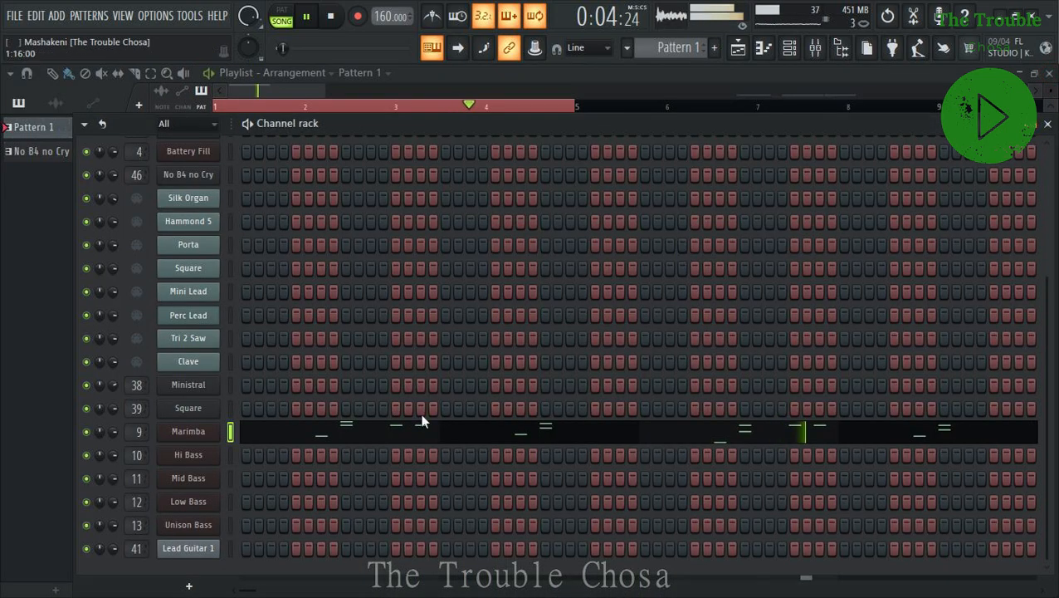
In the Silk Organ piano roll, add three-step notes C#7 and F7 at the start of bar 1 and transpose them down an octave.
{"action": "right_click", "coordinate": [184, 203]}
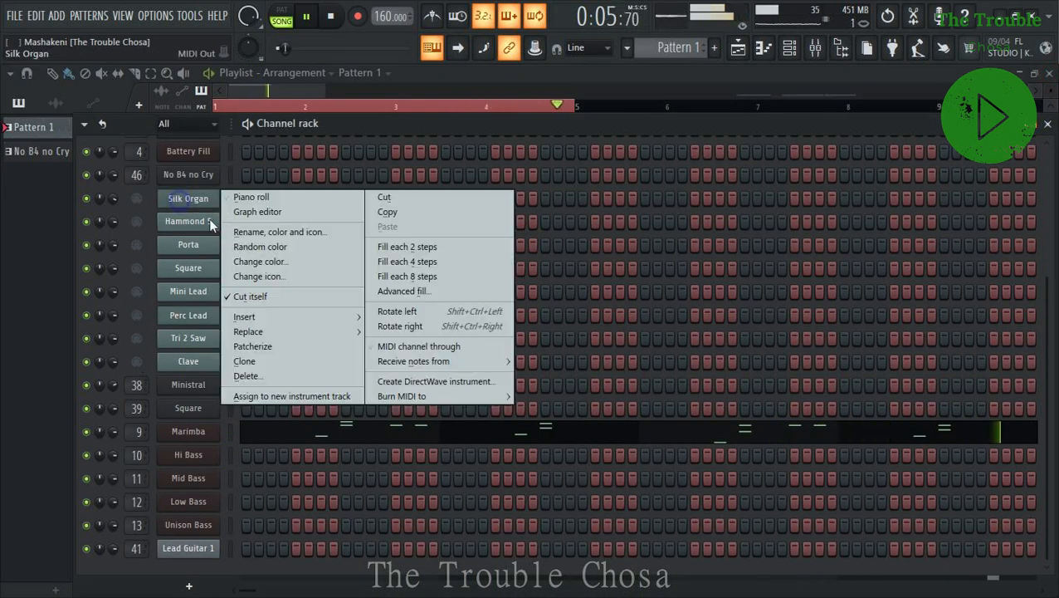
{"action": "left_click", "coordinate": [250, 200]}
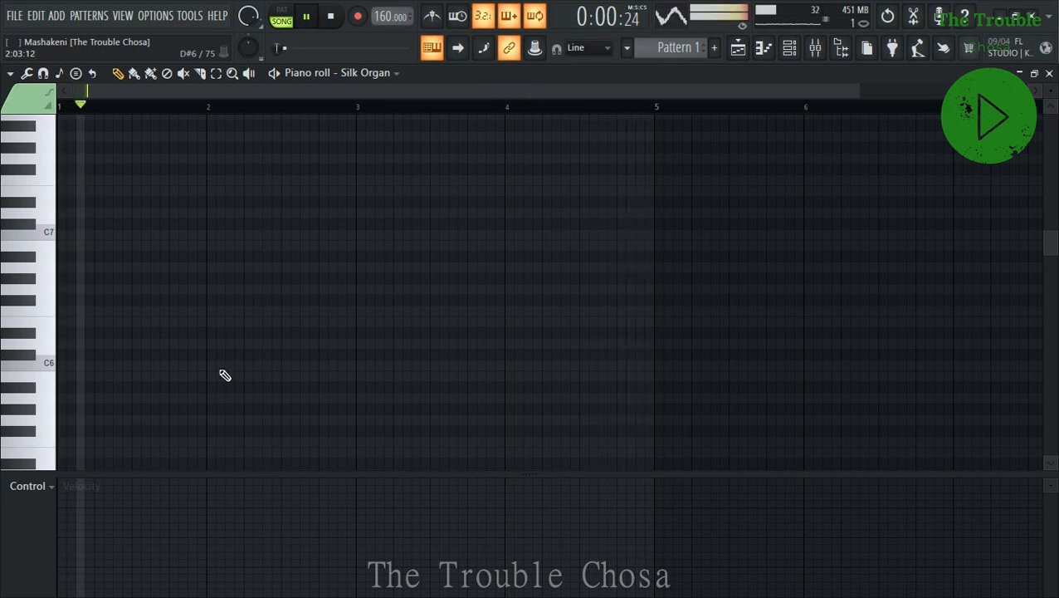
{"action": "left_click", "coordinate": [63, 224]}
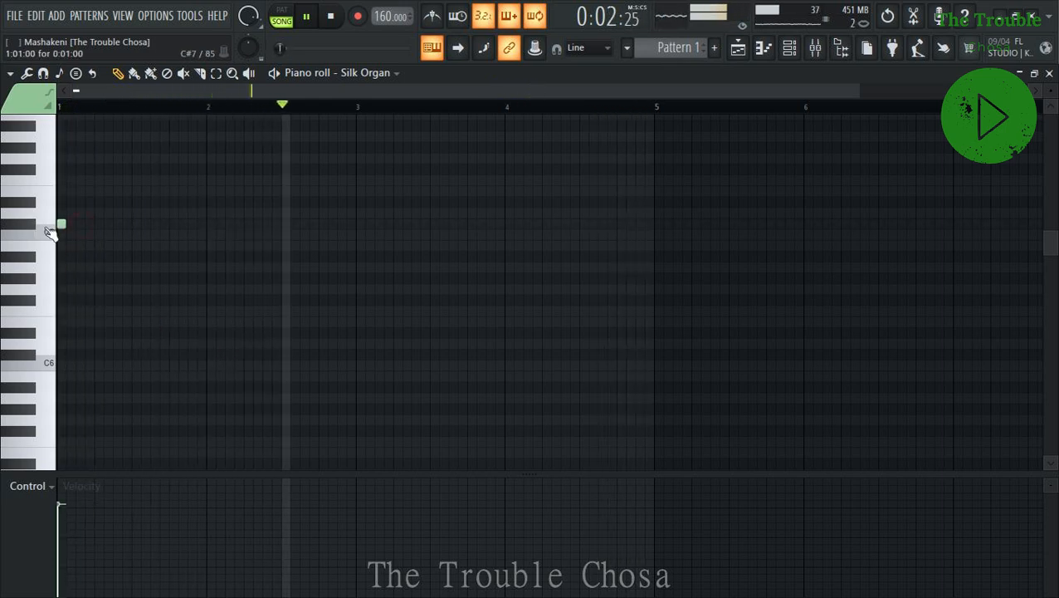
{"action": "left_click_drag", "start_coordinate": [66, 224], "coordinate": [84, 225]}
{"action": "left_click_drag", "start_coordinate": [82, 180], "coordinate": [62, 180]}
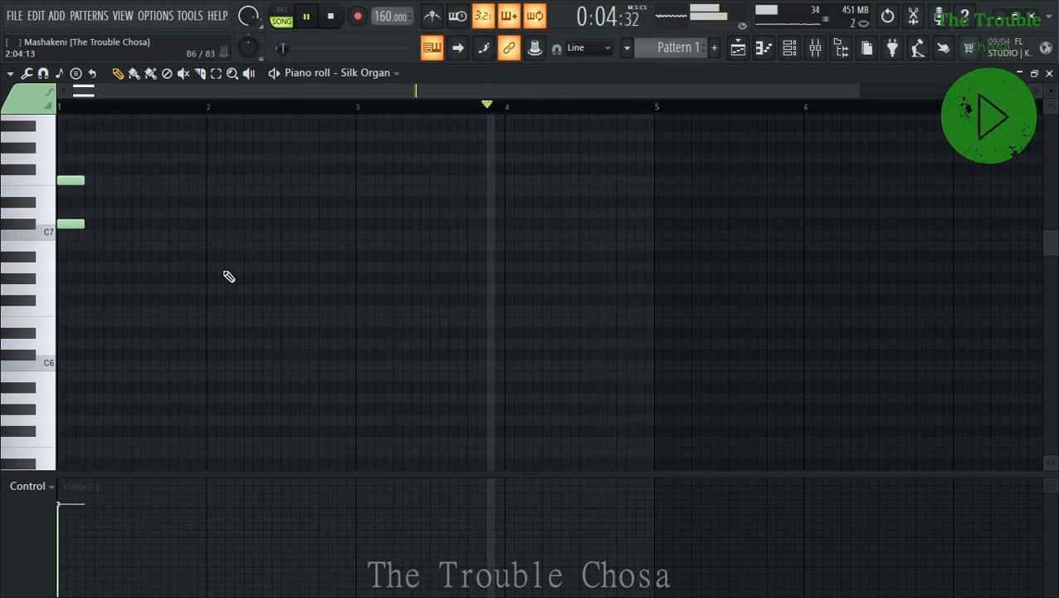
{"action": "key", "text": "ctrl+Down"}
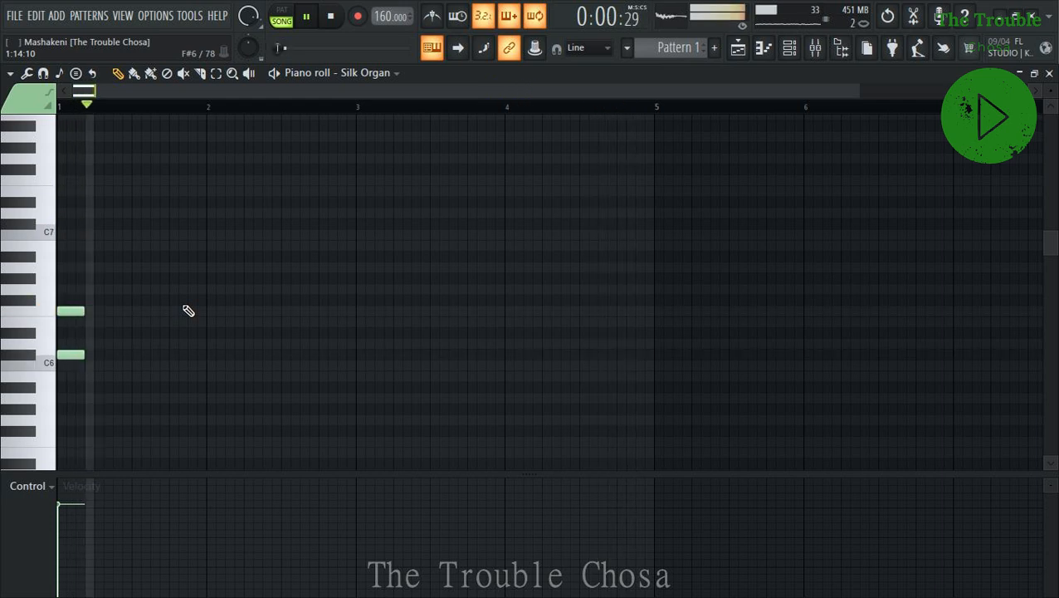
Add three-step Silk Organ note pairs at the bar starts: A#5 and D#6 in bar 2, C#6 and F#6 in bar 3, G#5 and C#6 in bar 4.
{"action": "scroll", "coordinate": [190, 308], "scroll_direction": "down", "scroll_amount": 2}
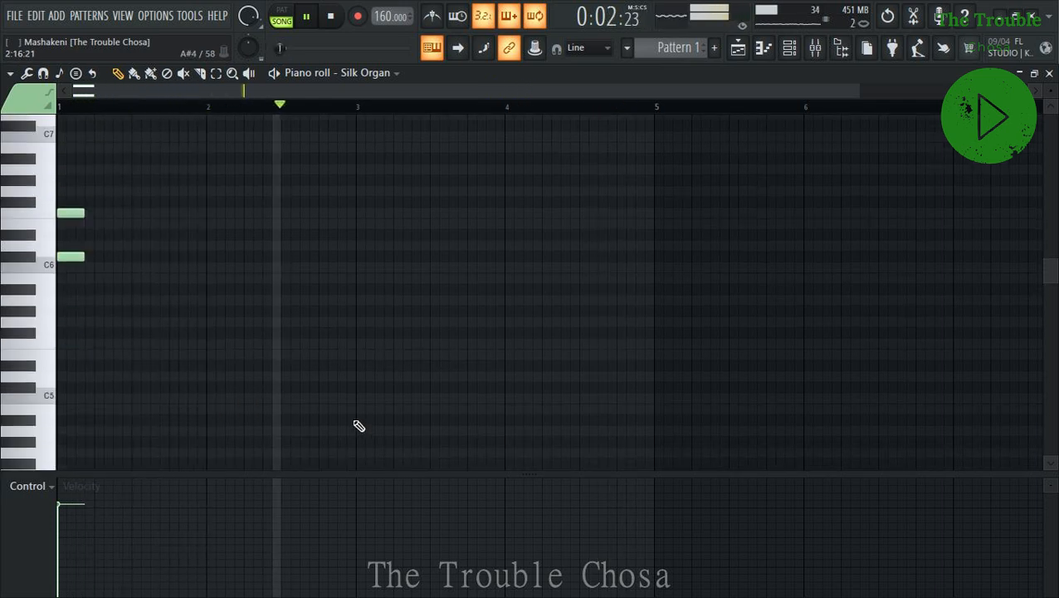
{"action": "left_click", "coordinate": [209, 234]}
{"action": "left_click", "coordinate": [210, 290]}
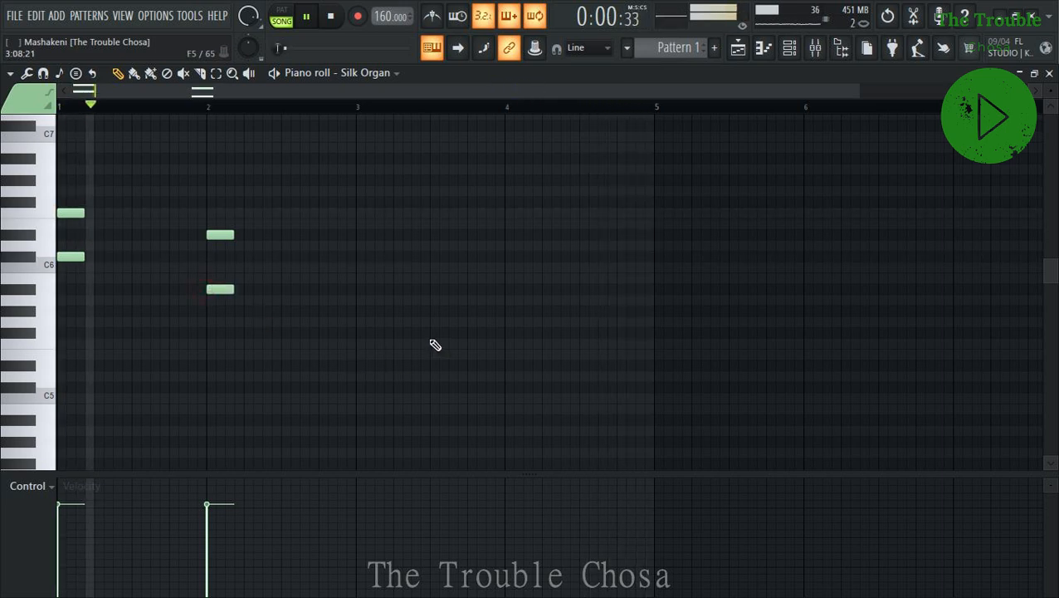
{"action": "left_click", "coordinate": [358, 257]}
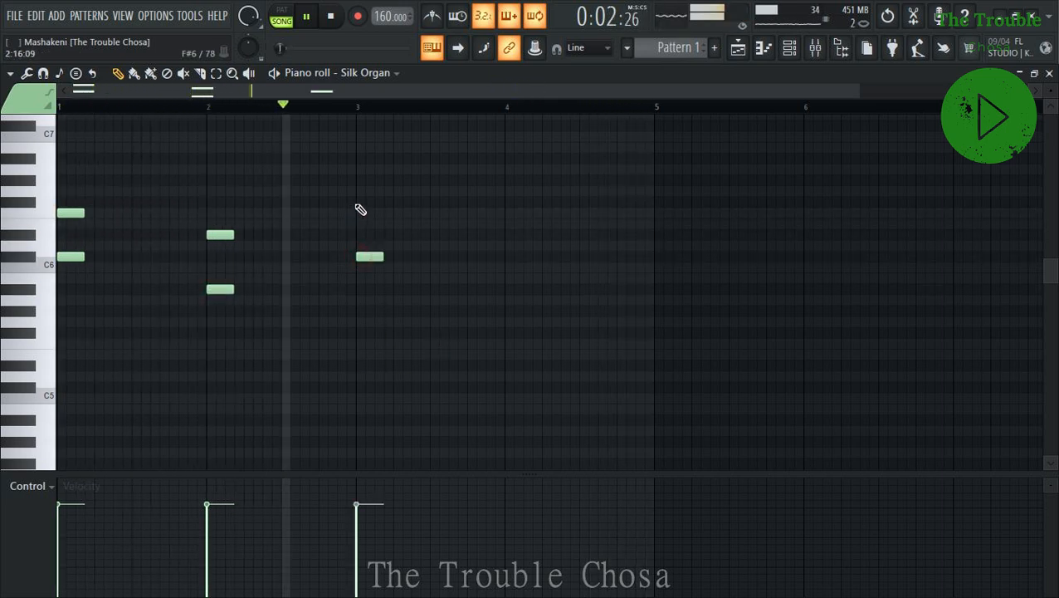
{"action": "left_click", "coordinate": [357, 203]}
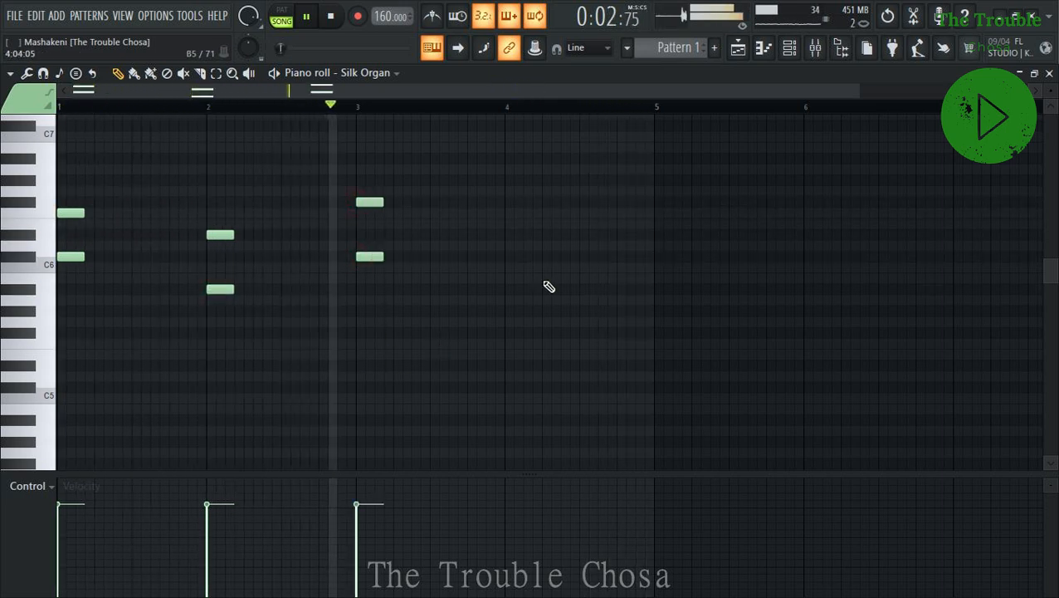
{"action": "left_click", "coordinate": [507, 256]}
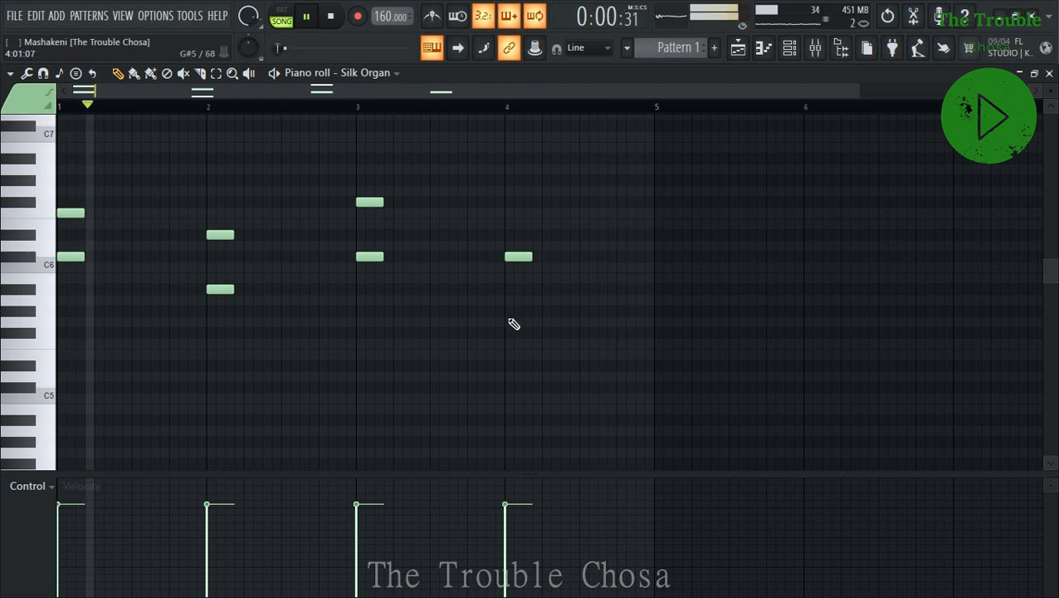
{"action": "left_click", "coordinate": [513, 311]}
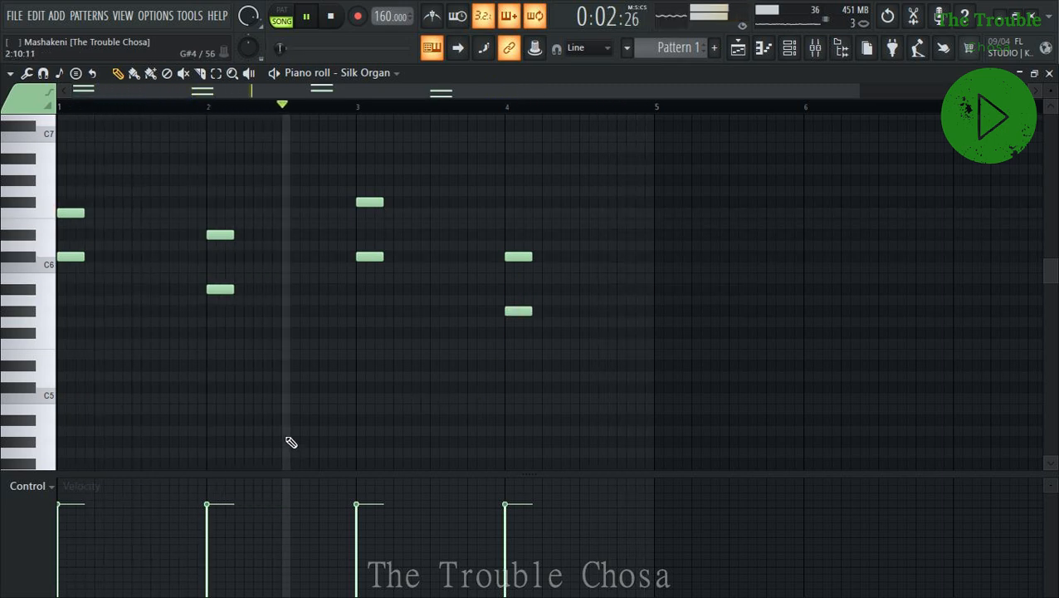
Add single three-step Silk Organ notes at step 9 of bars 1 to 4: C#5, D#5, F#5 and C#5, and close the piano roll.
{"action": "left_click", "coordinate": [140, 365]}
{"action": "left_click", "coordinate": [292, 365]}
{"action": "left_click_drag", "start_coordinate": [146, 367], "coordinate": [145, 396]}
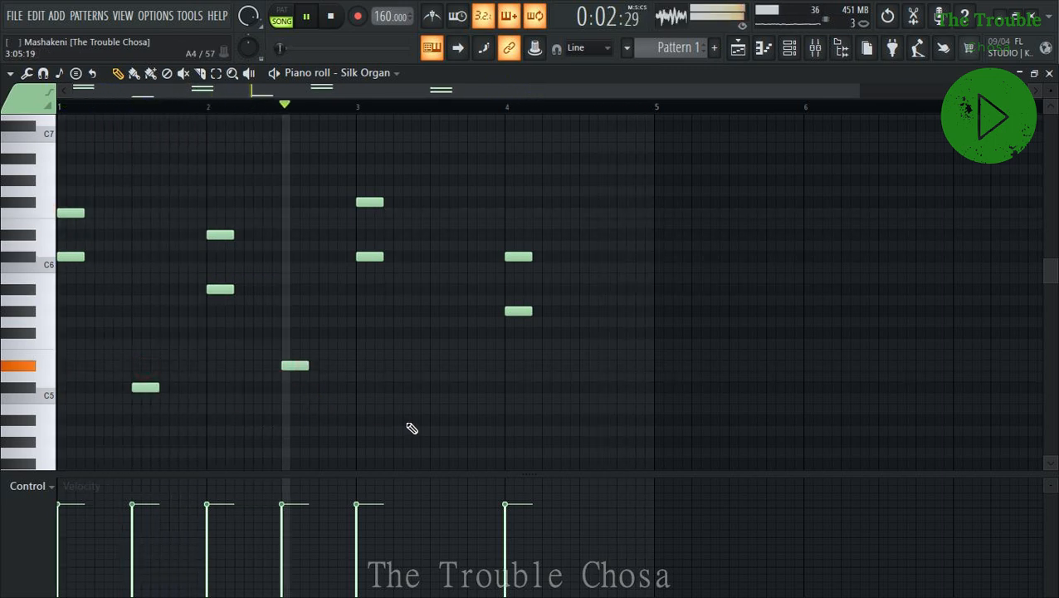
{"action": "left_click", "coordinate": [437, 332]}
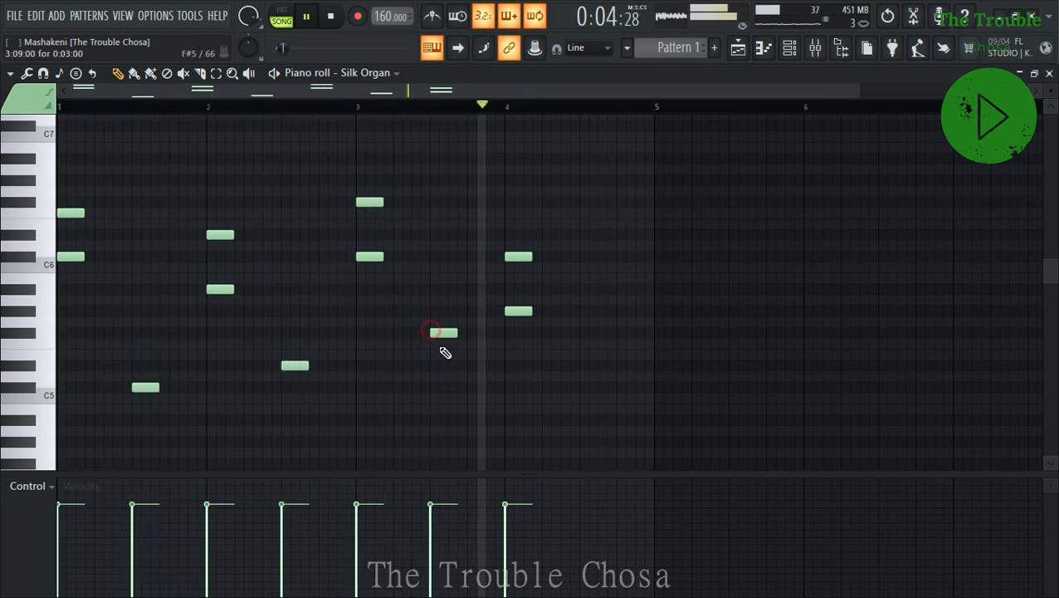
{"action": "left_click", "coordinate": [582, 387]}
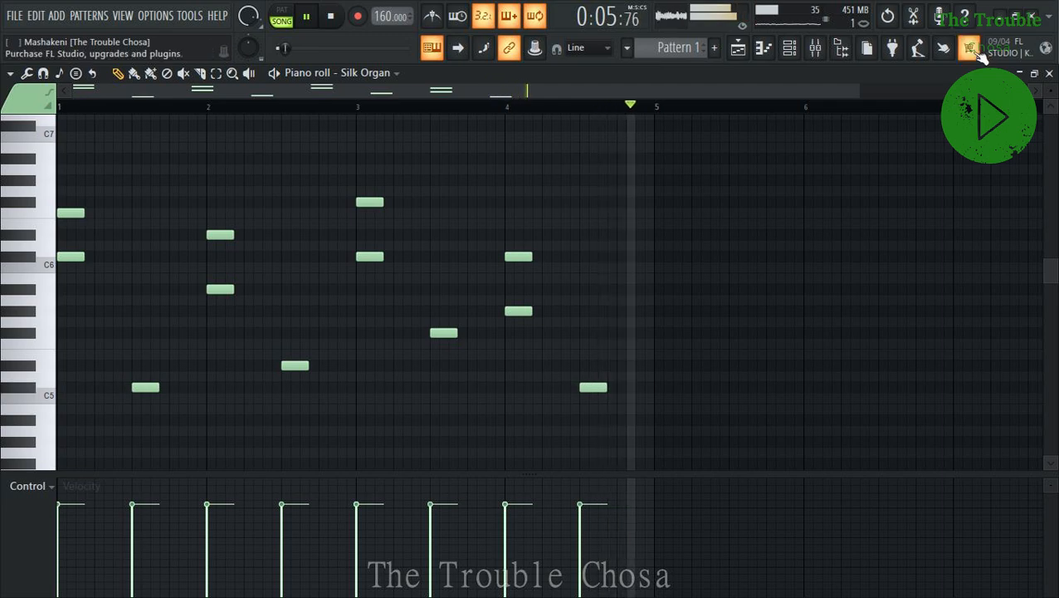
{"action": "left_click", "coordinate": [1049, 74]}
Program two-step Hammond 5 notes at step 13: C#6 with F6 in bar 1 and C#6 with F#6 in bar 3.
{"action": "right_click", "coordinate": [199, 231]}
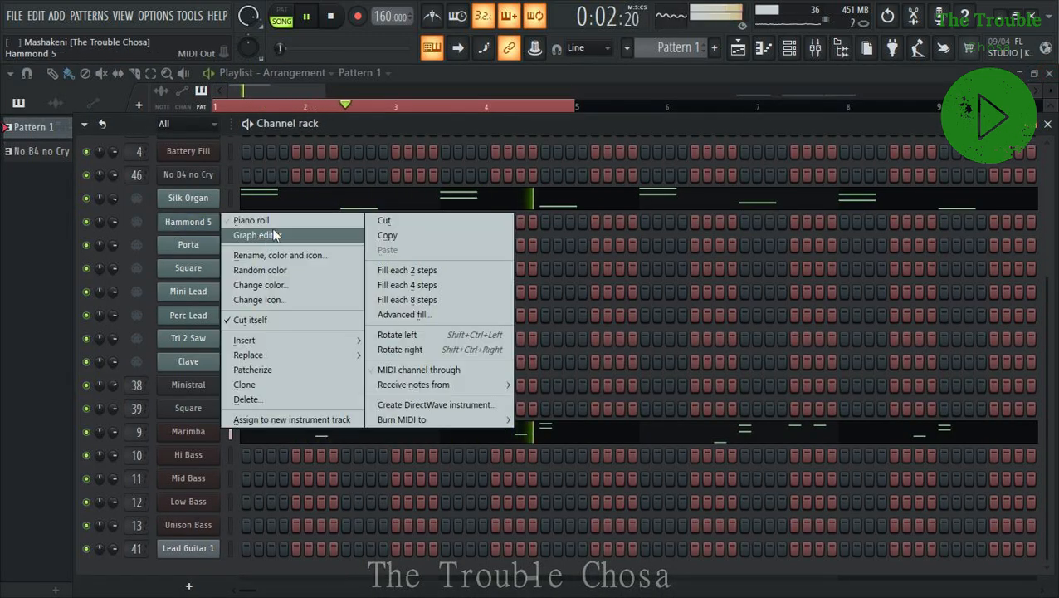
{"action": "left_click", "coordinate": [270, 219]}
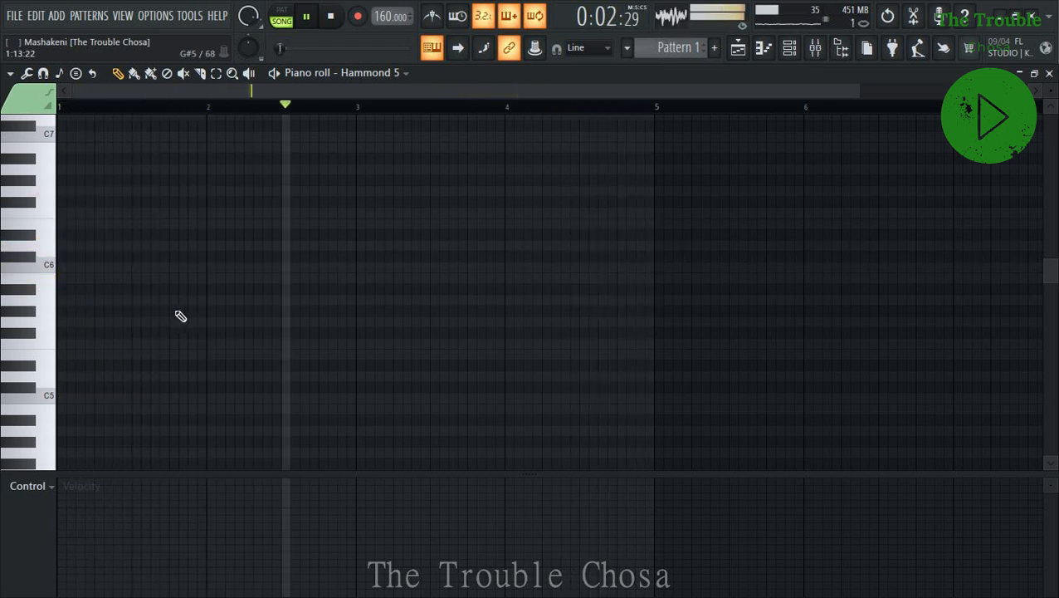
{"action": "left_click", "coordinate": [171, 258]}
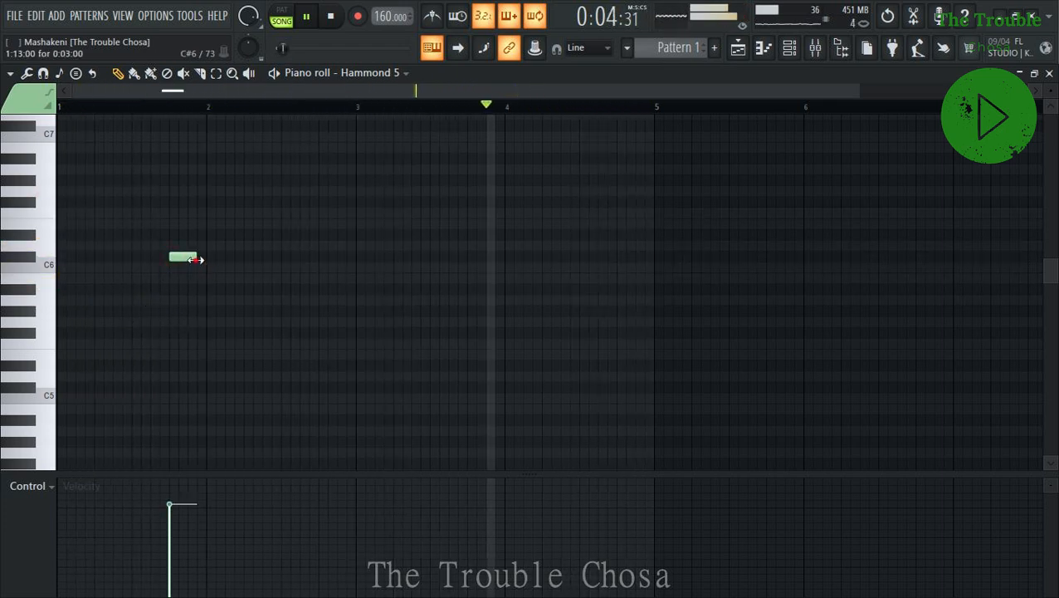
{"action": "left_click", "coordinate": [175, 215]}
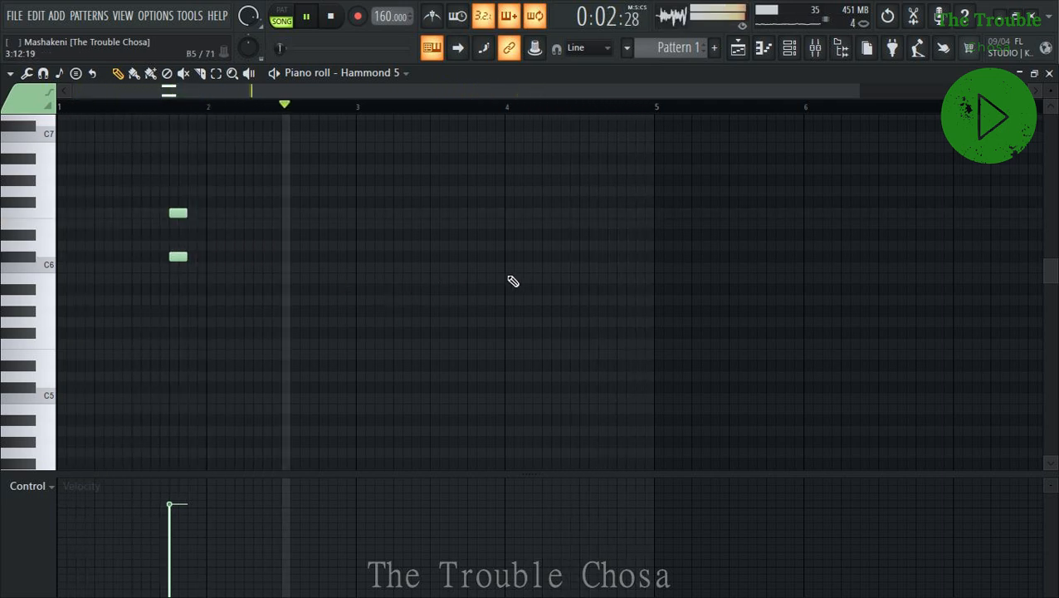
{"action": "left_click", "coordinate": [474, 257]}
{"action": "left_click", "coordinate": [475, 203]}
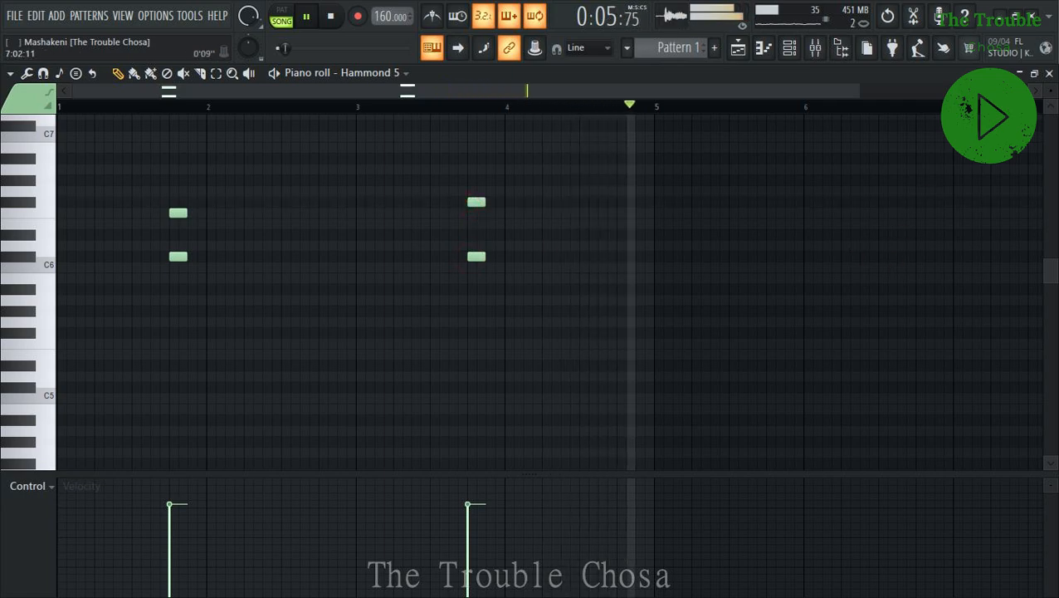
{"action": "left_click", "coordinate": [1049, 74]}
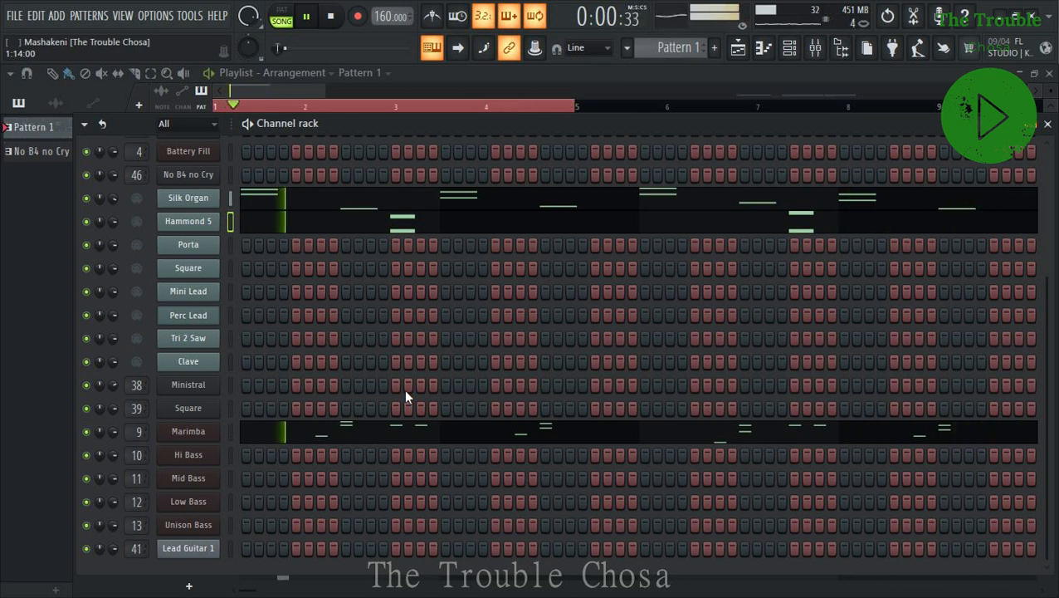
Program two-step Porta notes at steps 7 and 9: C#5 and F5 in bar 1, C#5 and F#5 in bar 3.
{"action": "right_click", "coordinate": [195, 245]}
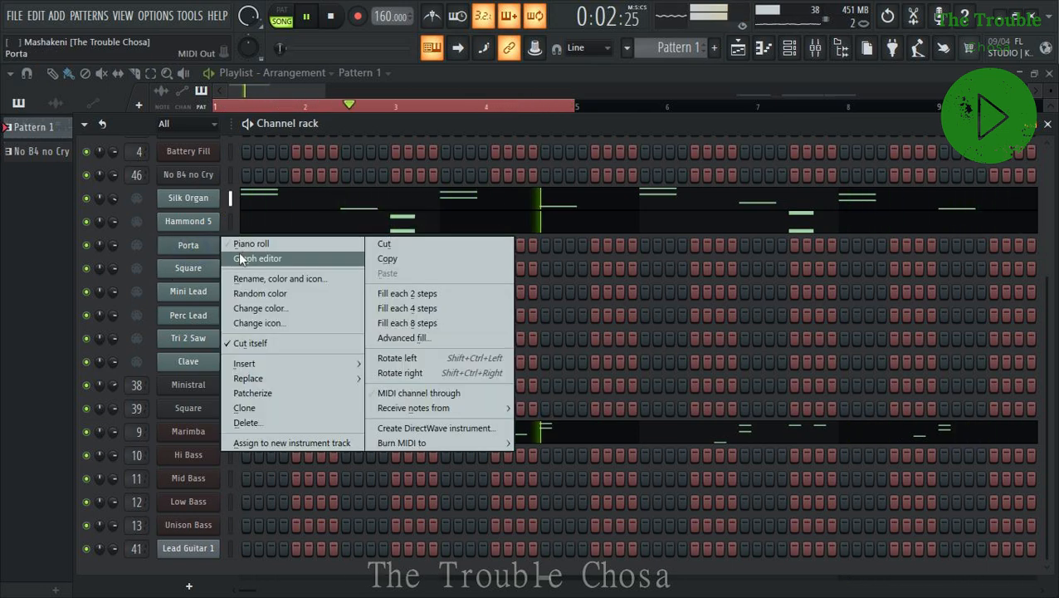
{"action": "left_click", "coordinate": [249, 245]}
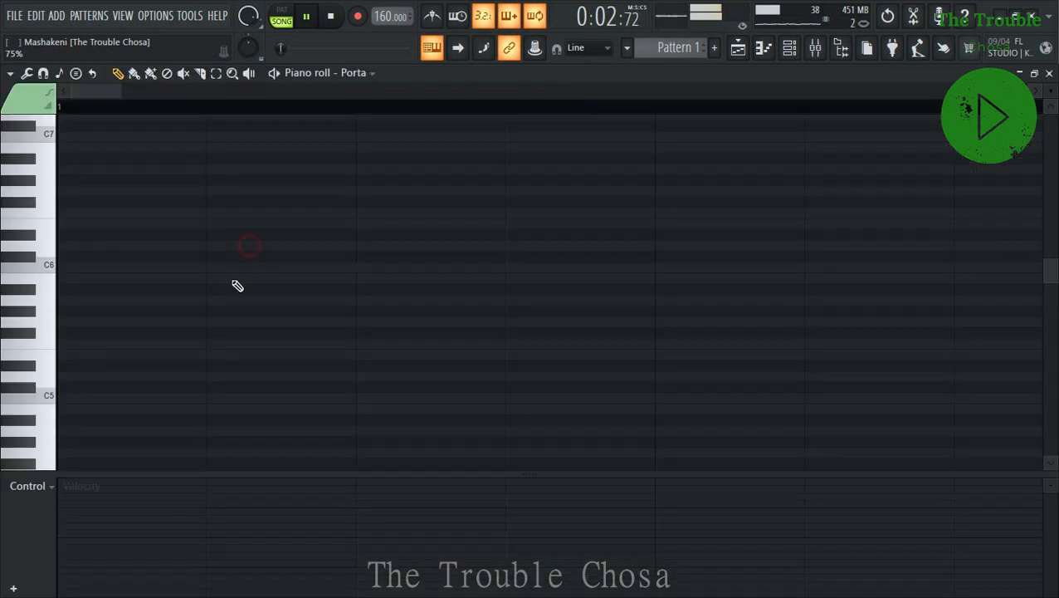
{"action": "left_click", "coordinate": [116, 388]}
{"action": "left_click", "coordinate": [136, 344]}
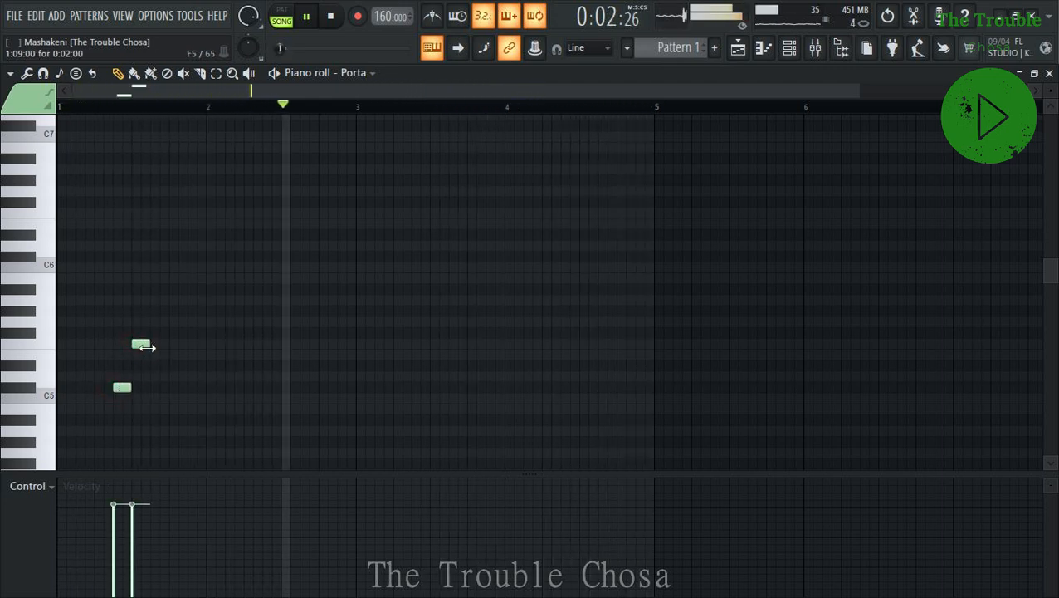
{"action": "left_click", "coordinate": [414, 387]}
{"action": "left_click", "coordinate": [433, 332]}
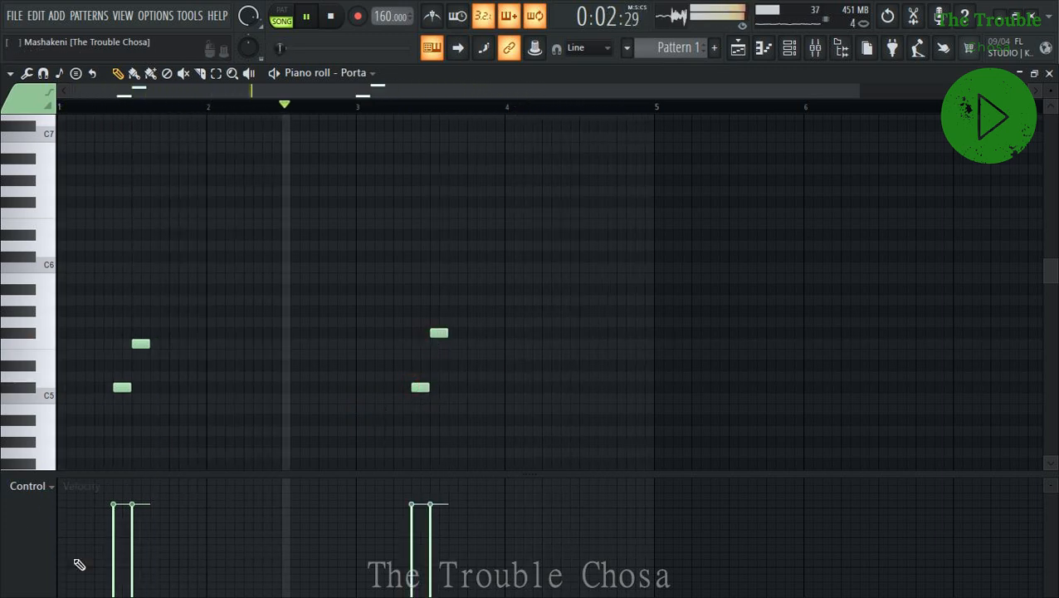
Lower the velocities of the four Porta notes, with the first note of each pair slightly softer, and close the piano roll.
{"action": "left_click_drag", "start_coordinate": [111, 551], "coordinate": [142, 537]}
{"action": "left_click", "coordinate": [132, 525]}
{"action": "left_click", "coordinate": [413, 544]}
{"action": "left_click", "coordinate": [430, 525]}
{"action": "left_click", "coordinate": [413, 529]}
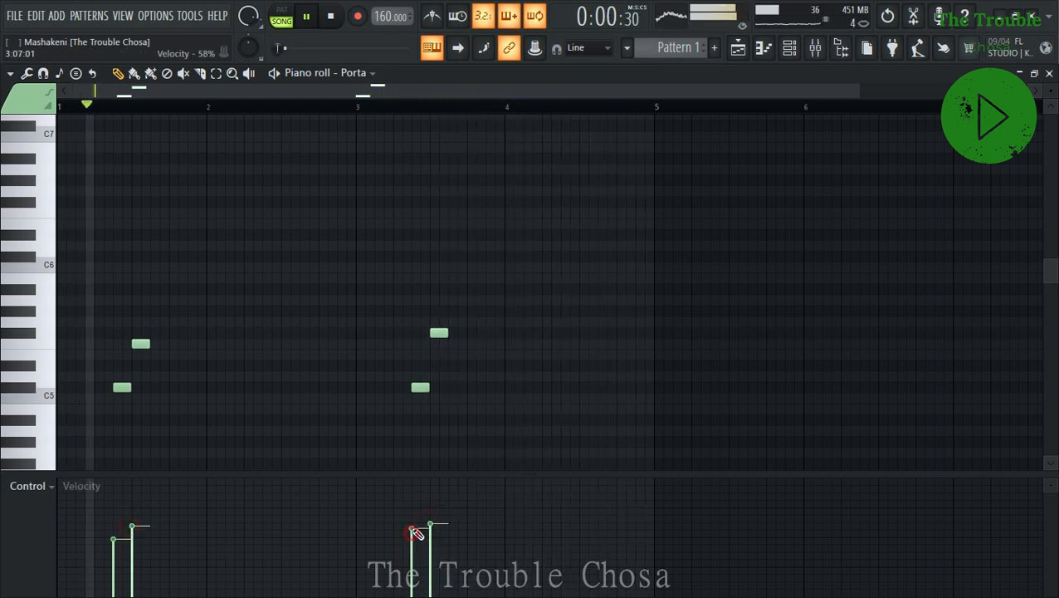
{"action": "left_click", "coordinate": [431, 517]}
{"action": "left_click", "coordinate": [419, 534]}
{"action": "left_click_drag", "start_coordinate": [419, 535], "coordinate": [419, 537]}
{"action": "left_click", "coordinate": [432, 526]}
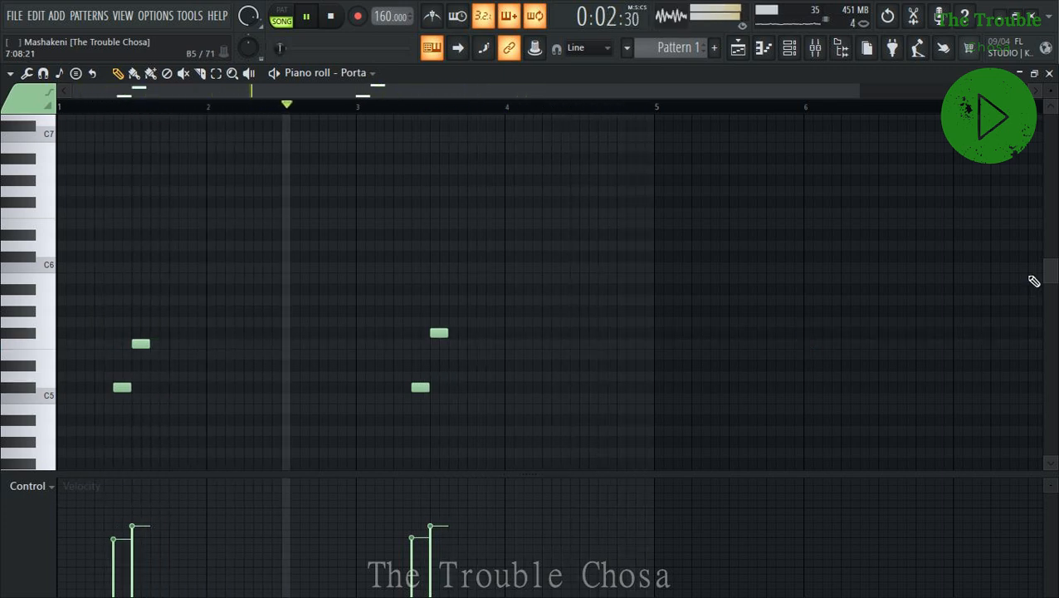
{"action": "left_click", "coordinate": [1049, 74]}
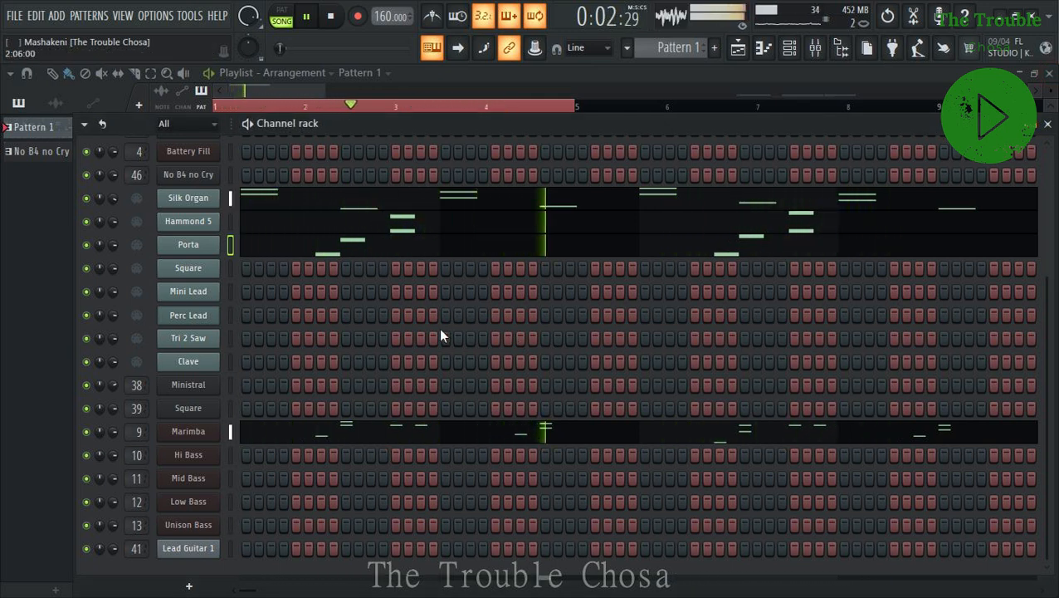
Open the piano roll of the Square channel below Porta and add a one-step F5 at the start of bar 1.
{"action": "right_click", "coordinate": [185, 270]}
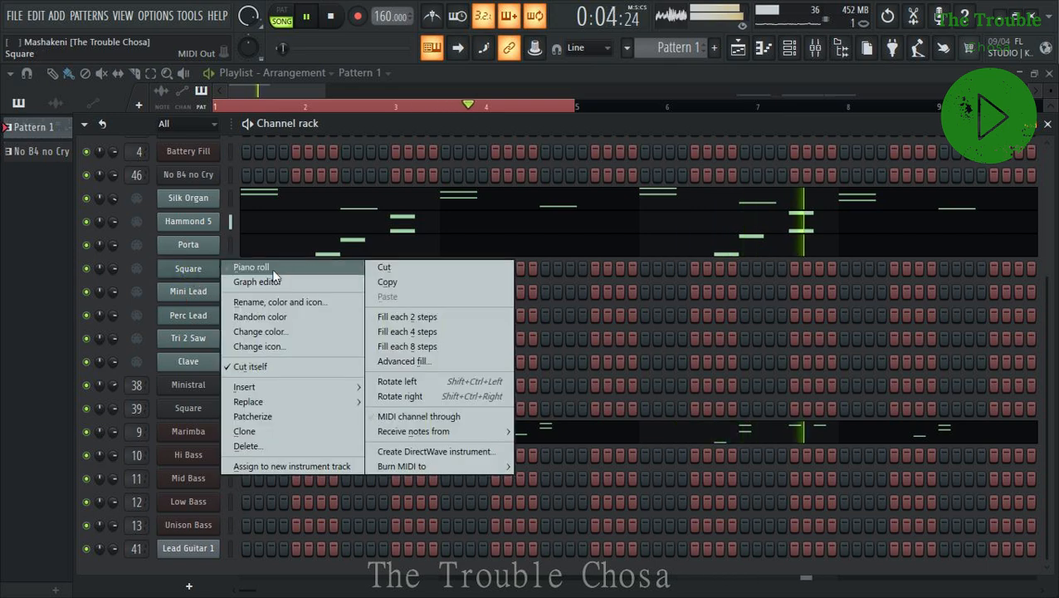
{"action": "left_click", "coordinate": [271, 268]}
{"action": "left_click", "coordinate": [59, 354]}
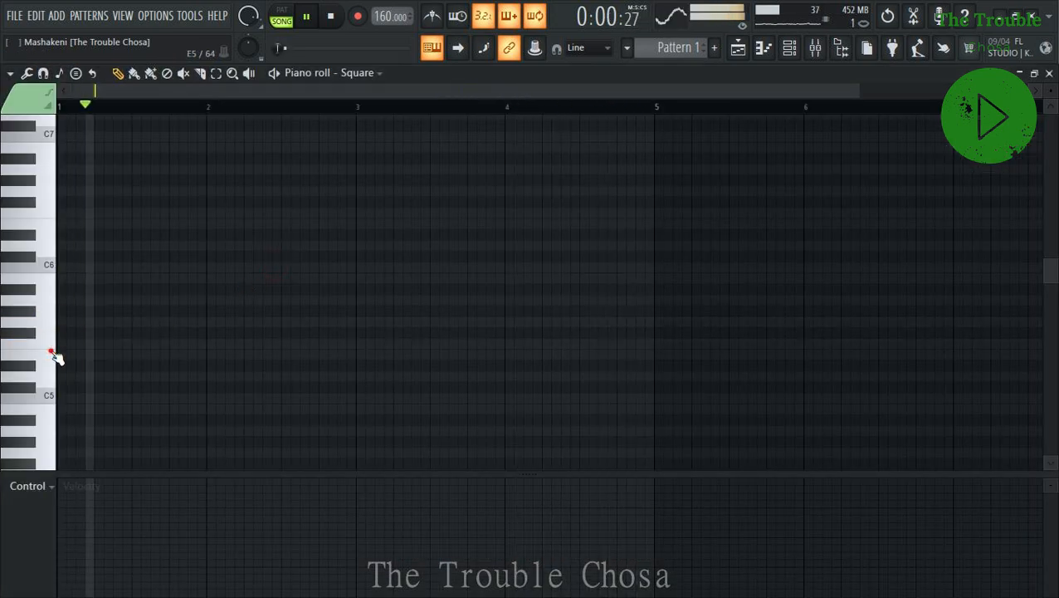
{"action": "right_click", "coordinate": [60, 343]}
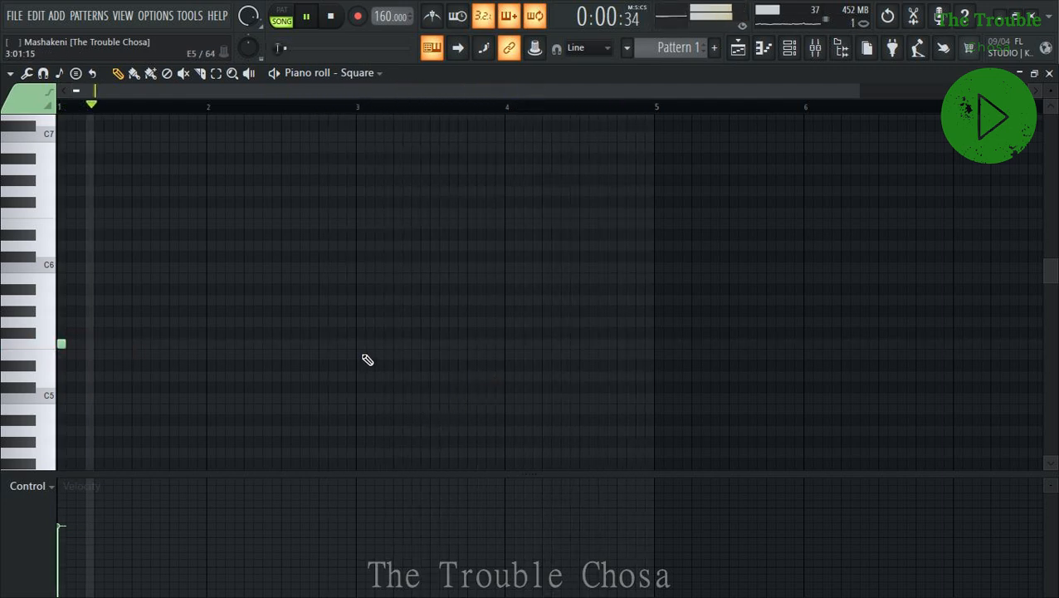
Add Square notes G#5 at steps 13 and 15 of bar 2 and F#5 at step 1 of bar 3, and raise all velocities.
{"action": "left_click", "coordinate": [360, 332]}
{"action": "left_click", "coordinate": [341, 311]}
{"action": "left_click_drag", "start_coordinate": [349, 311], "coordinate": [356, 312]}
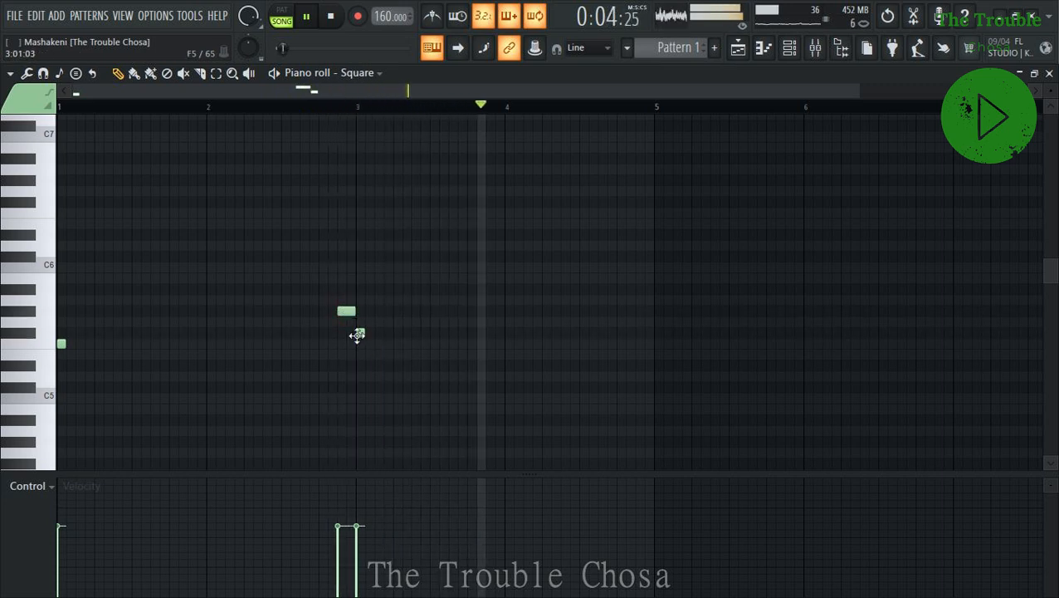
{"action": "left_click", "coordinate": [323, 312]}
{"action": "mouse_move", "coordinate": [60, 503]}
{"action": "left_mouse_down"}
{"action": "mouse_move", "coordinate": [349, 506]}
{"action": "mouse_move", "coordinate": [322, 500]}
{"action": "left_mouse_up"}
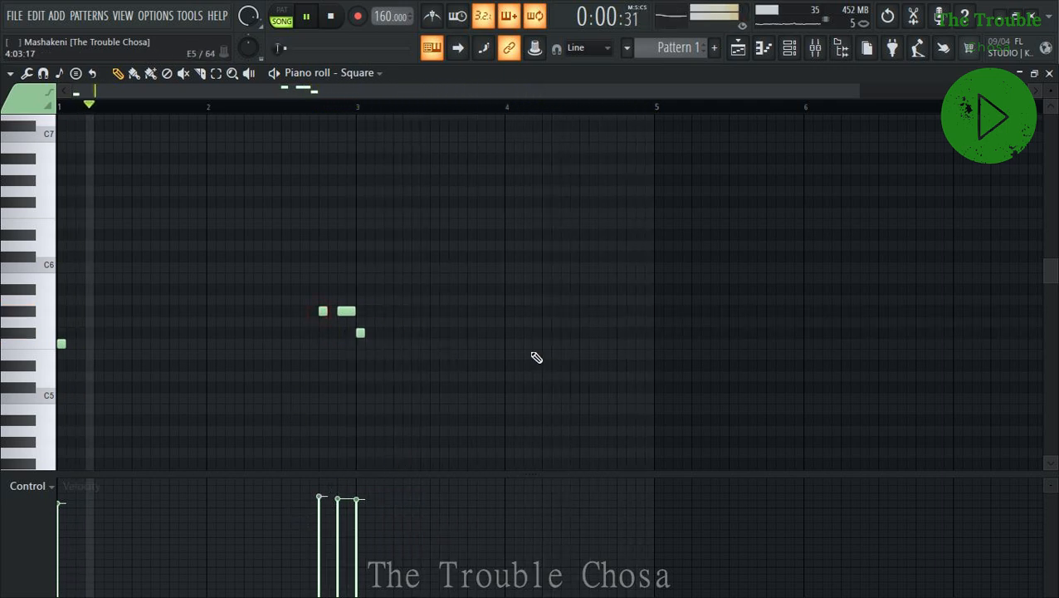
Add Square notes in bar 4, G#5 at step 9 and F#5 at steps 13 and 15, and close the piano roll.
{"action": "left_click", "coordinate": [508, 311]}
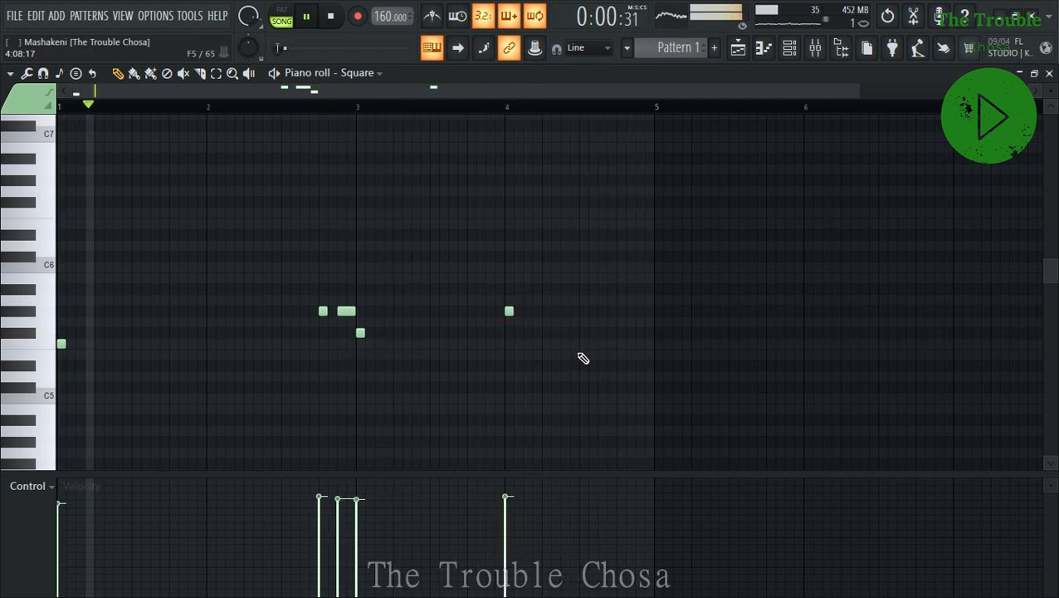
{"action": "left_click", "coordinate": [621, 333]}
{"action": "left_click", "coordinate": [638, 333]}
{"action": "mouse_move", "coordinate": [647, 333]}
{"action": "left_mouse_down"}
{"action": "mouse_move", "coordinate": [668, 335]}
{"action": "mouse_move", "coordinate": [653, 333]}
{"action": "left_mouse_up"}
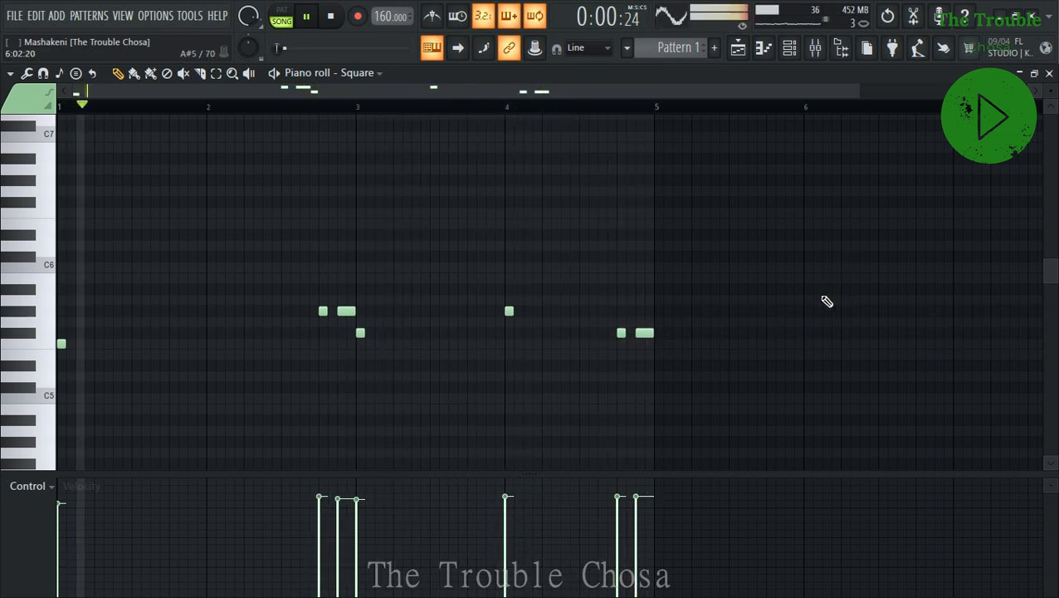
{"action": "left_click", "coordinate": [509, 312]}
{"action": "left_click_drag", "start_coordinate": [538, 312], "coordinate": [584, 309]}
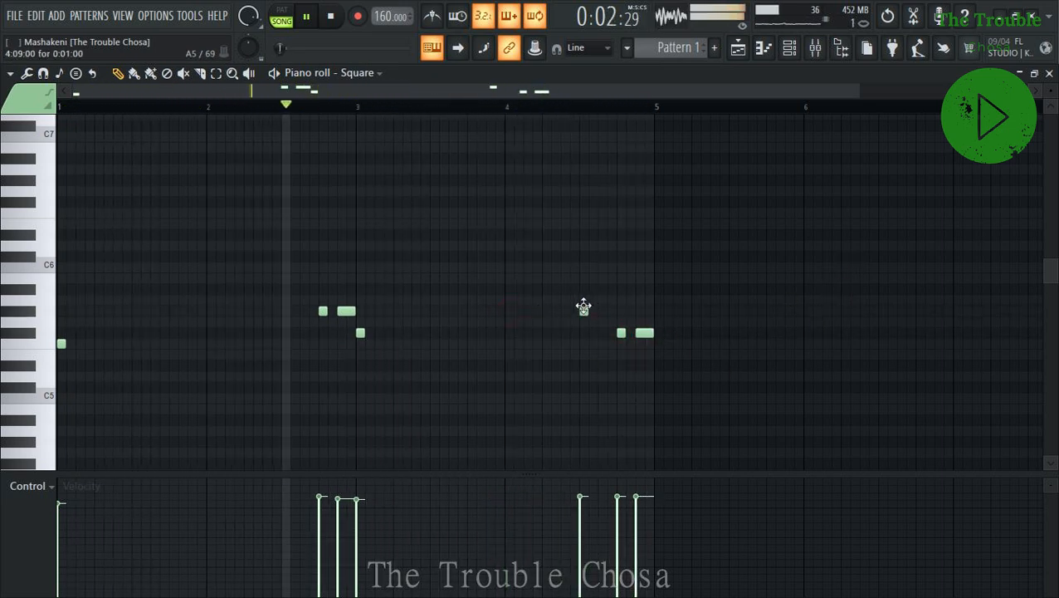
{"action": "left_click", "coordinate": [1049, 74]}
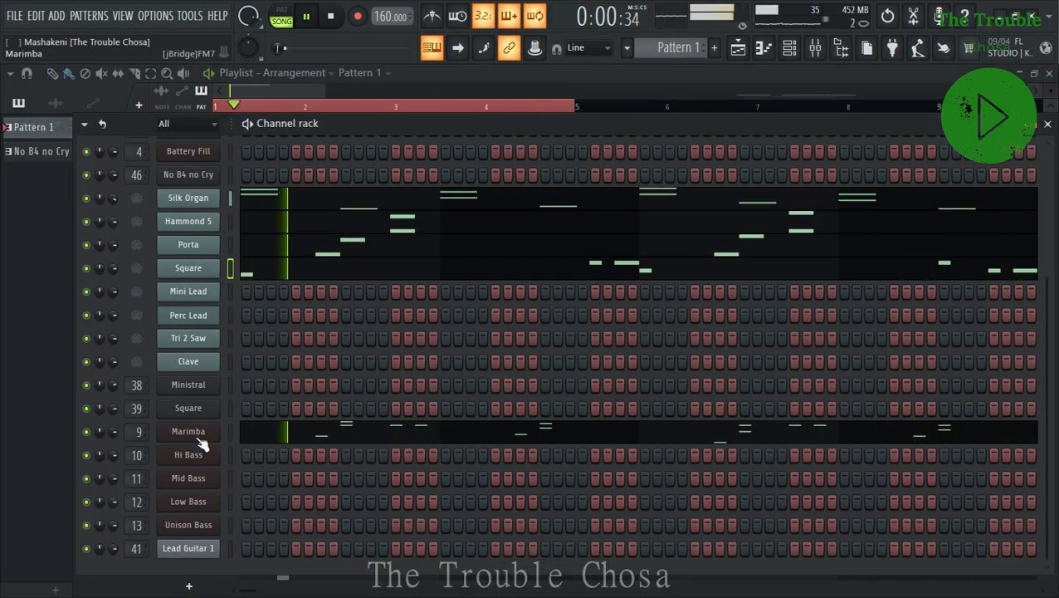
Copy the Square part's notes into the other Square channel on mixer track 39.
{"action": "right_click", "coordinate": [193, 274]}
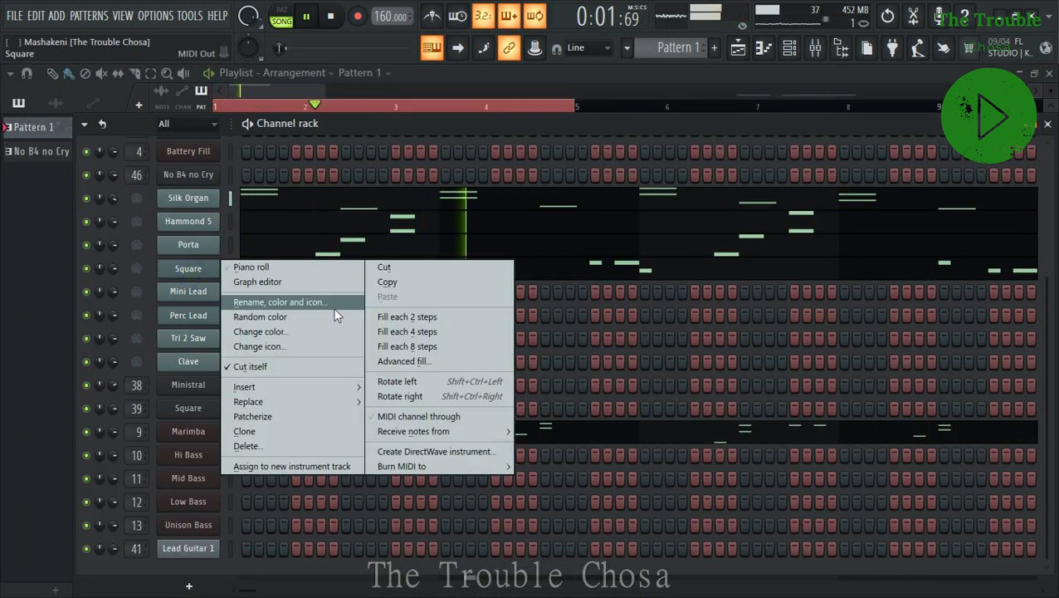
{"action": "left_click", "coordinate": [387, 282]}
{"action": "right_click", "coordinate": [193, 411]}
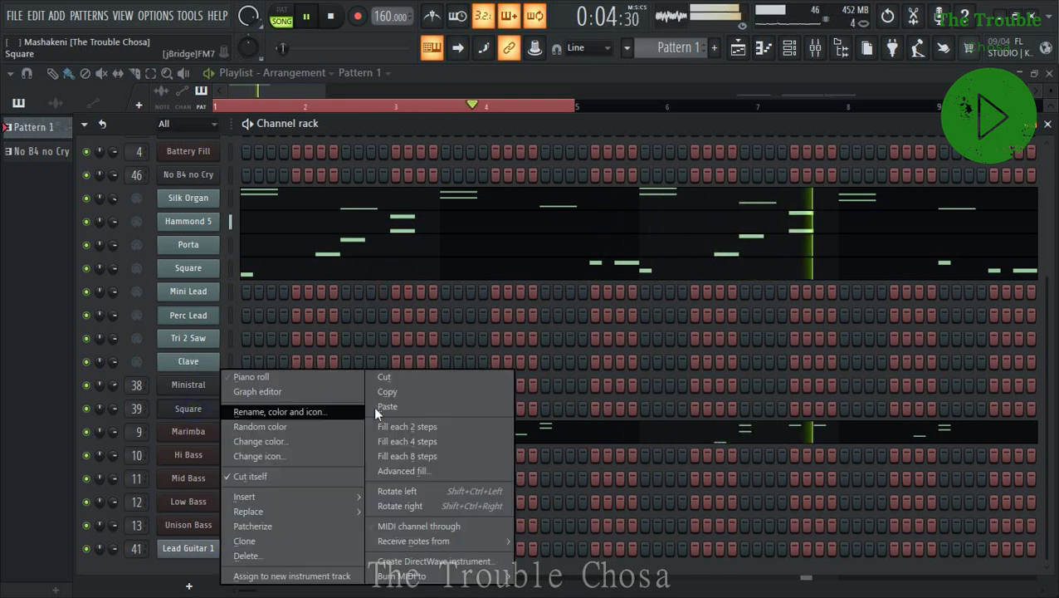
{"action": "left_click", "coordinate": [388, 408]}
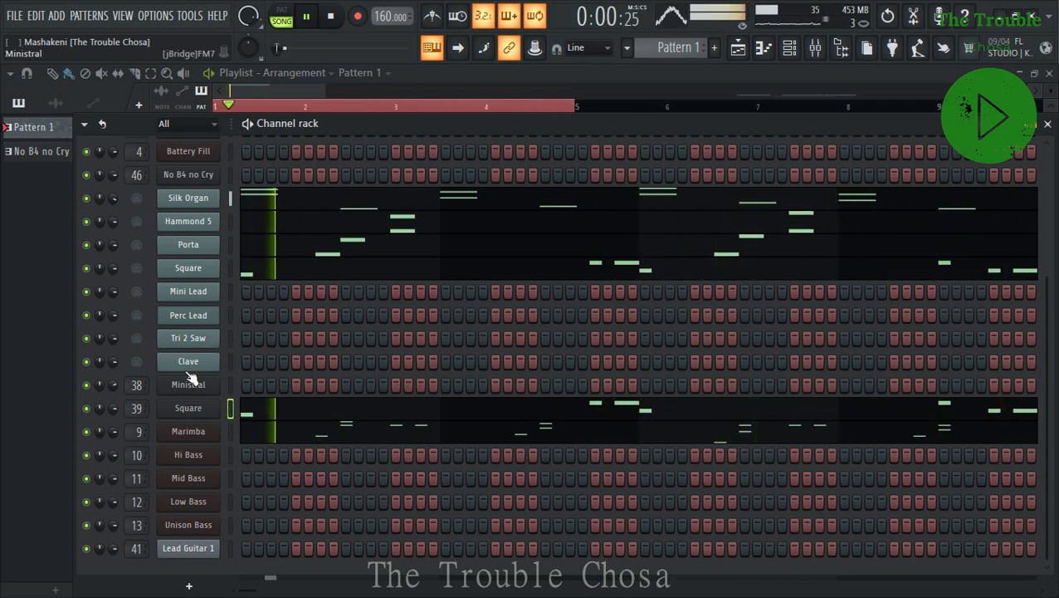
Program Mini Lead notes: a two-step D#5 at step 15 of bar 3 and a one-step C#5 at step 1 of bar 4.
{"action": "right_click", "coordinate": [191, 292]}
{"action": "left_click", "coordinate": [241, 291]}
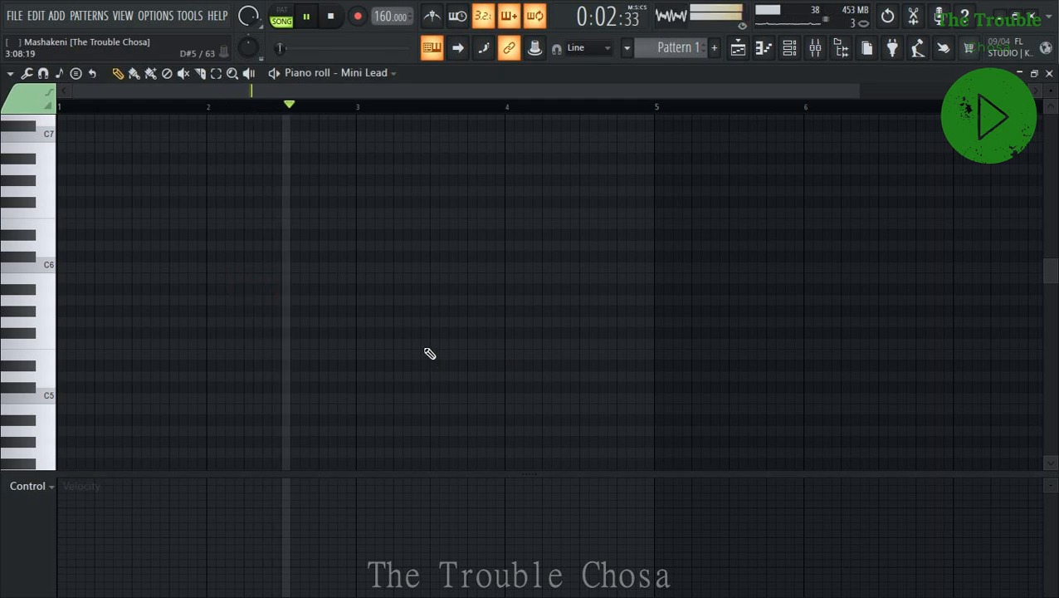
{"action": "left_click", "coordinate": [47, 321]}
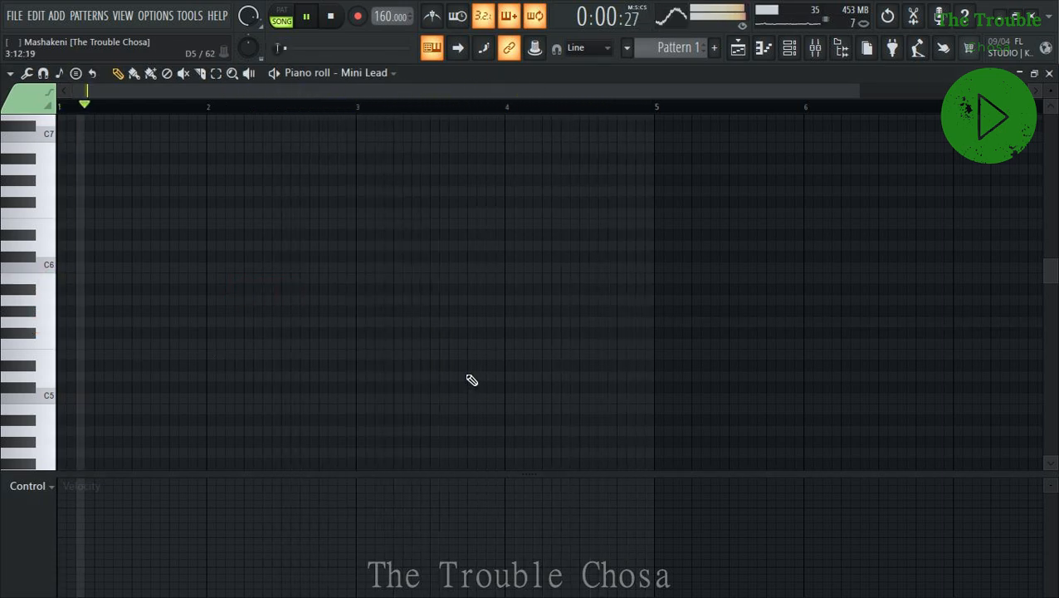
{"action": "left_click", "coordinate": [509, 387]}
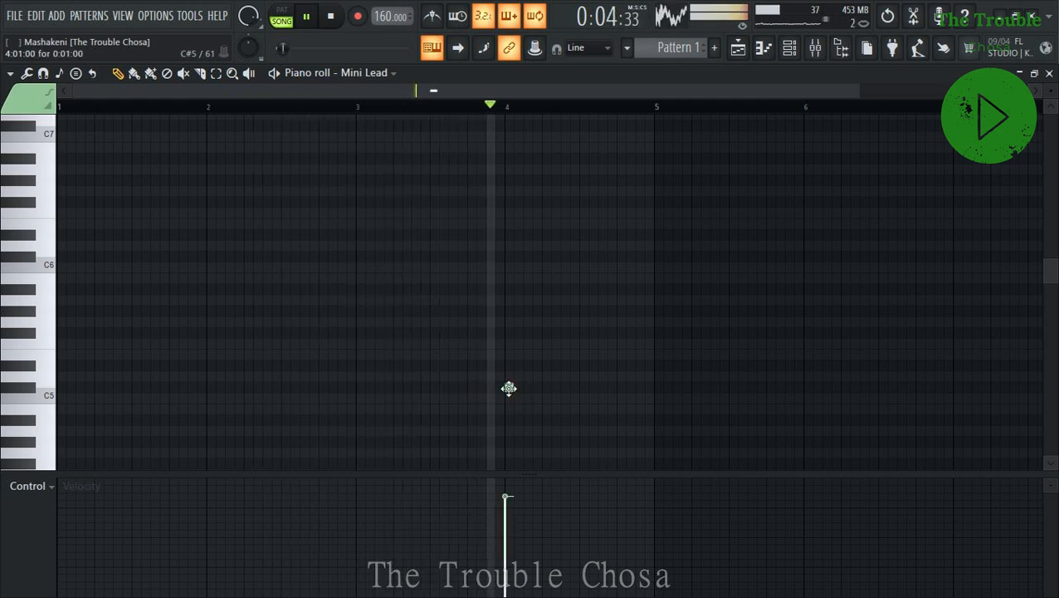
{"action": "left_click", "coordinate": [489, 366]}
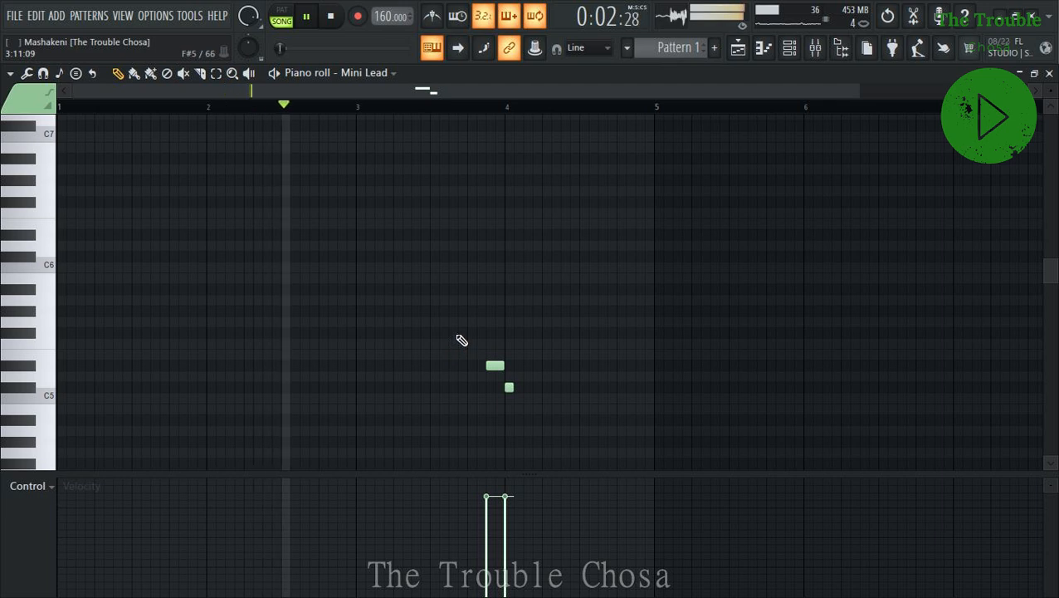
Complete the Mini Lead descent in bar 3 with A#5 at steps 6 and 7, G#5 at step 9 and F#5 at step 12, and close the piano roll.
{"action": "left_click", "coordinate": [464, 333]}
{"action": "left_click_drag", "start_coordinate": [472, 332], "coordinate": [486, 333]}
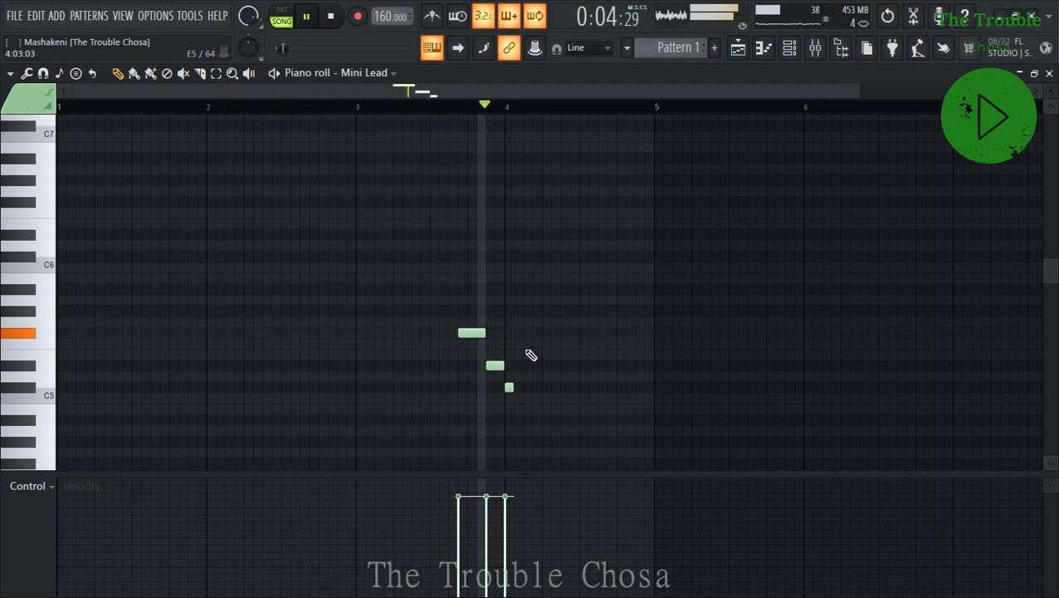
{"action": "left_click", "coordinate": [431, 310]}
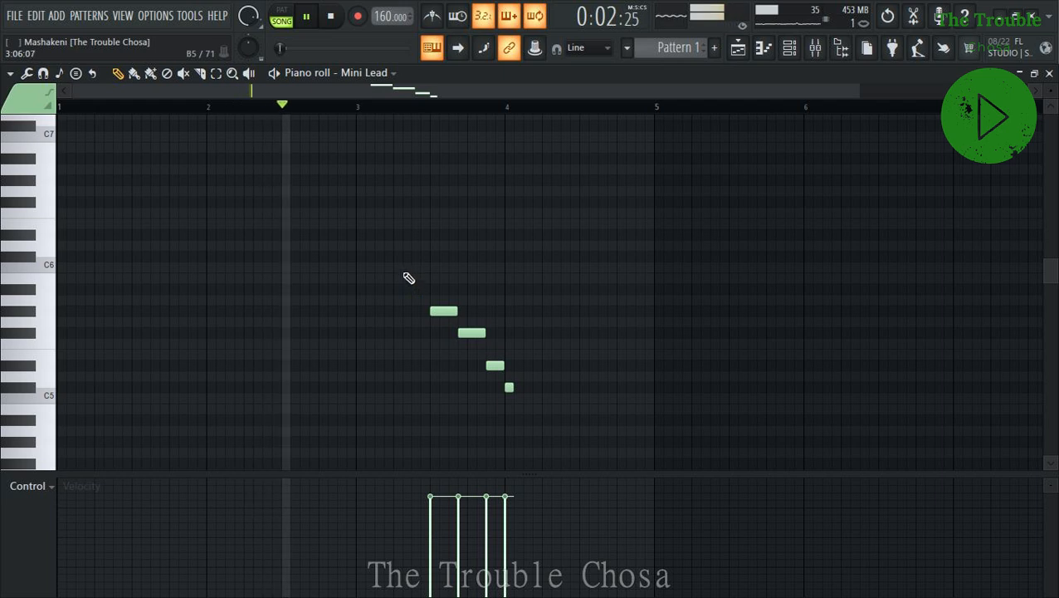
{"action": "left_click", "coordinate": [405, 288]}
{"action": "mouse_move", "coordinate": [425, 289]}
{"action": "left_mouse_down"}
{"action": "mouse_move", "coordinate": [404, 290]}
{"action": "mouse_move", "coordinate": [431, 291]}
{"action": "left_mouse_up"}
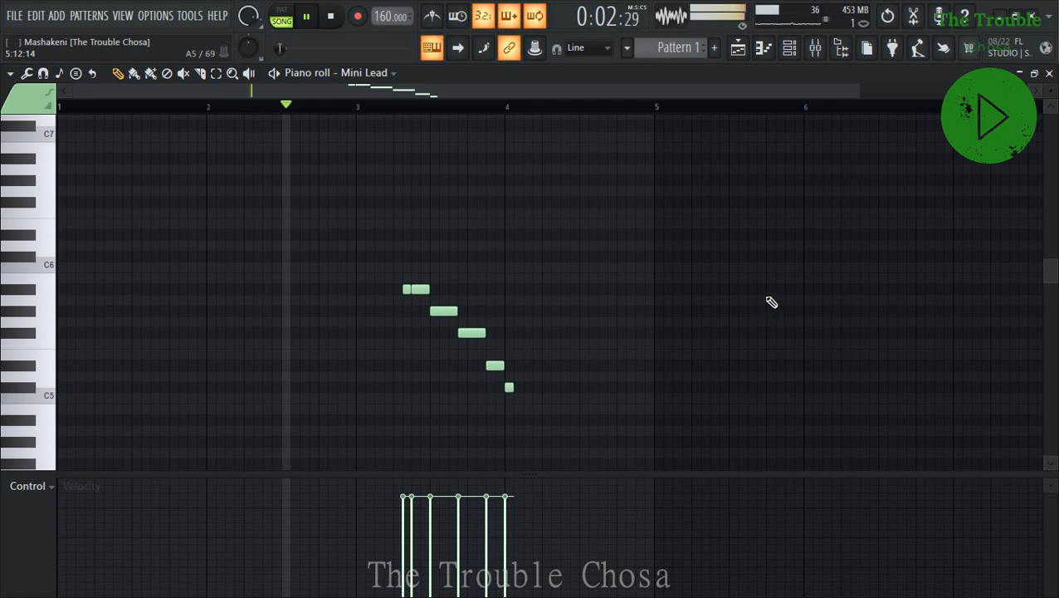
{"action": "left_click", "coordinate": [1048, 75]}
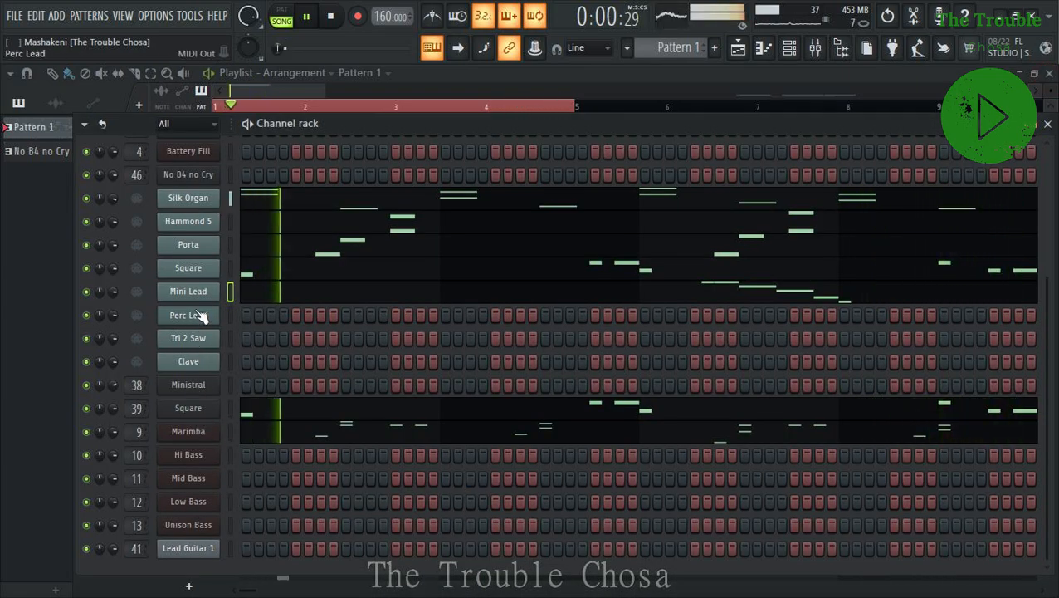
Copy the Mini Lead notes into the Ministral channel.
{"action": "right_click", "coordinate": [199, 293]}
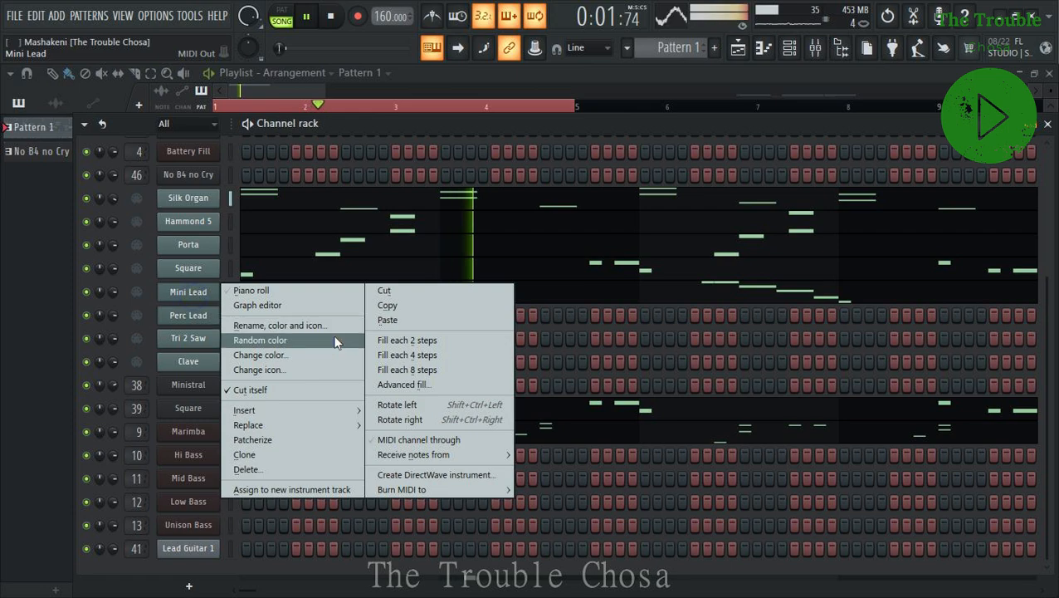
{"action": "left_click", "coordinate": [390, 306]}
{"action": "right_click", "coordinate": [203, 386]}
{"action": "left_click", "coordinate": [377, 403]}
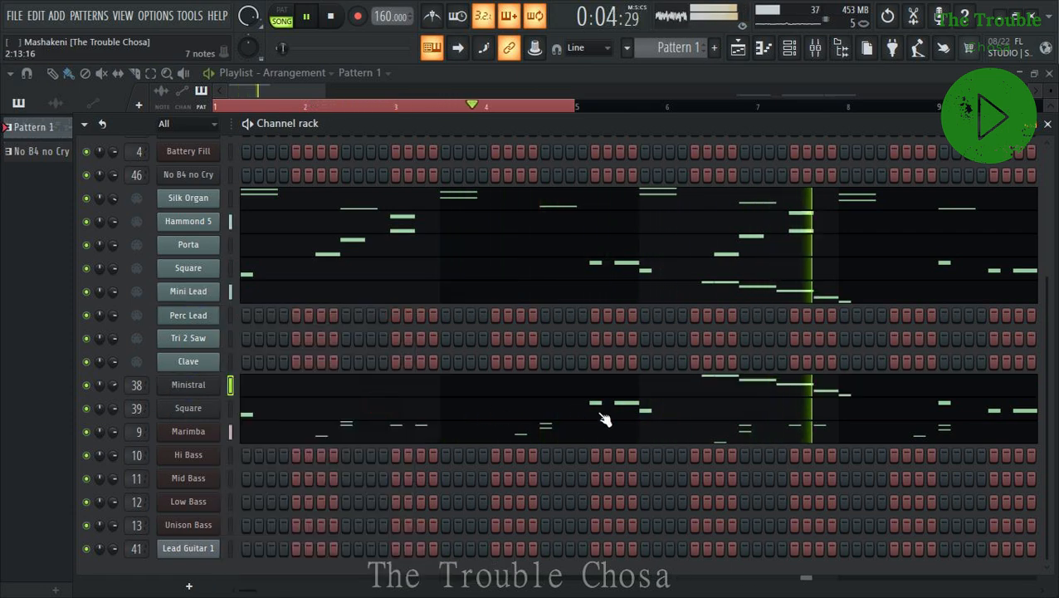
Transpose the Ministral notes up one octave and close the piano roll.
{"action": "left_click", "coordinate": [477, 419]}
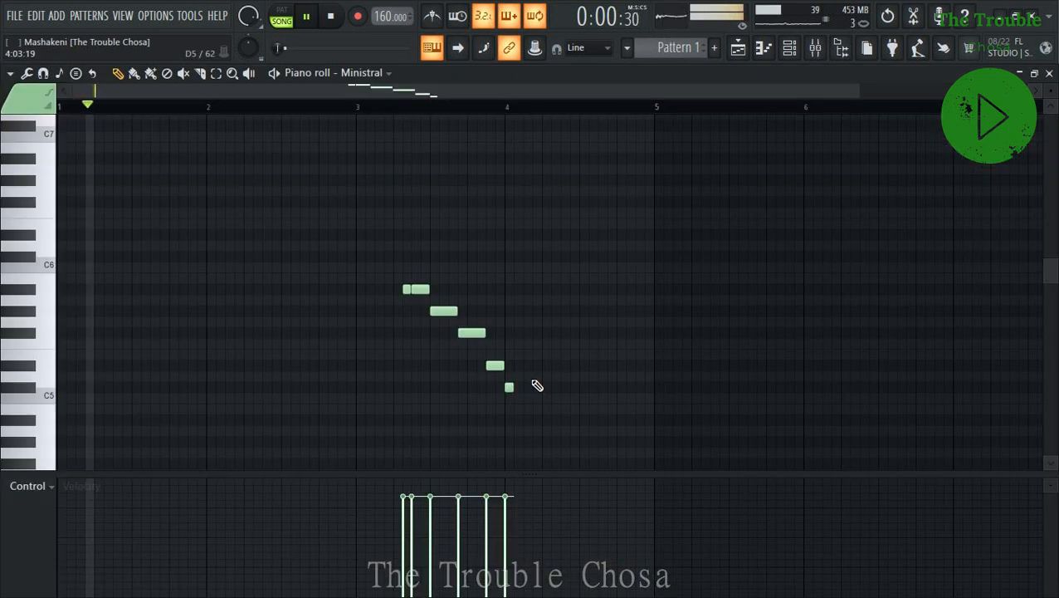
{"action": "key", "text": "ctrl+Up"}
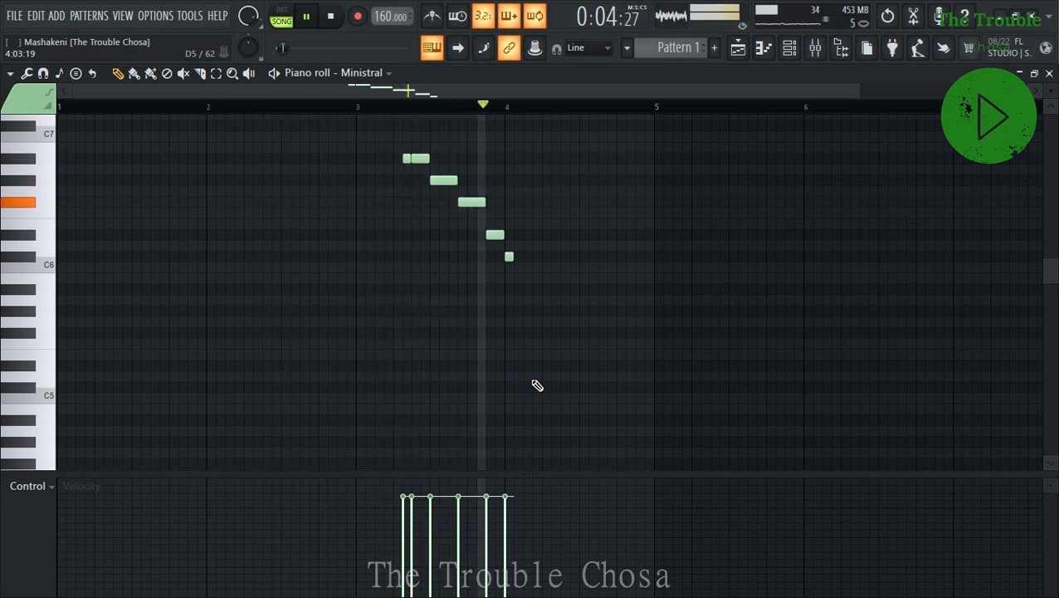
{"action": "left_click", "coordinate": [1049, 74]}
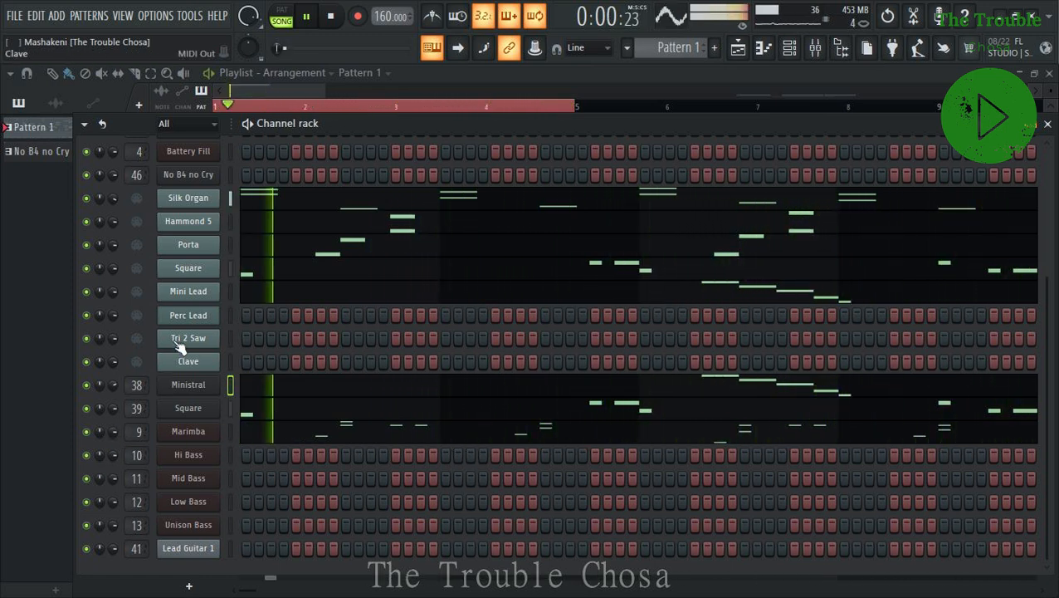
Program two-step Perc Lead notes: C#6 at step 15 of bar 1 and D#6 at step 1 of bar 2.
{"action": "right_click", "coordinate": [214, 309]}
{"action": "left_click", "coordinate": [239, 311]}
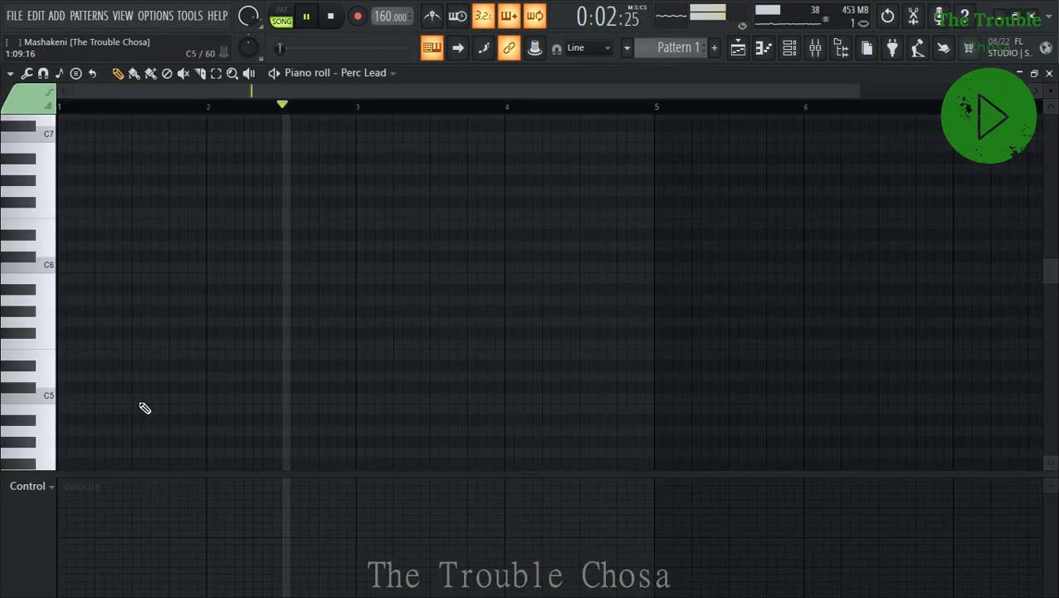
{"action": "left_click", "coordinate": [119, 257]}
{"action": "left_click", "coordinate": [133, 235]}
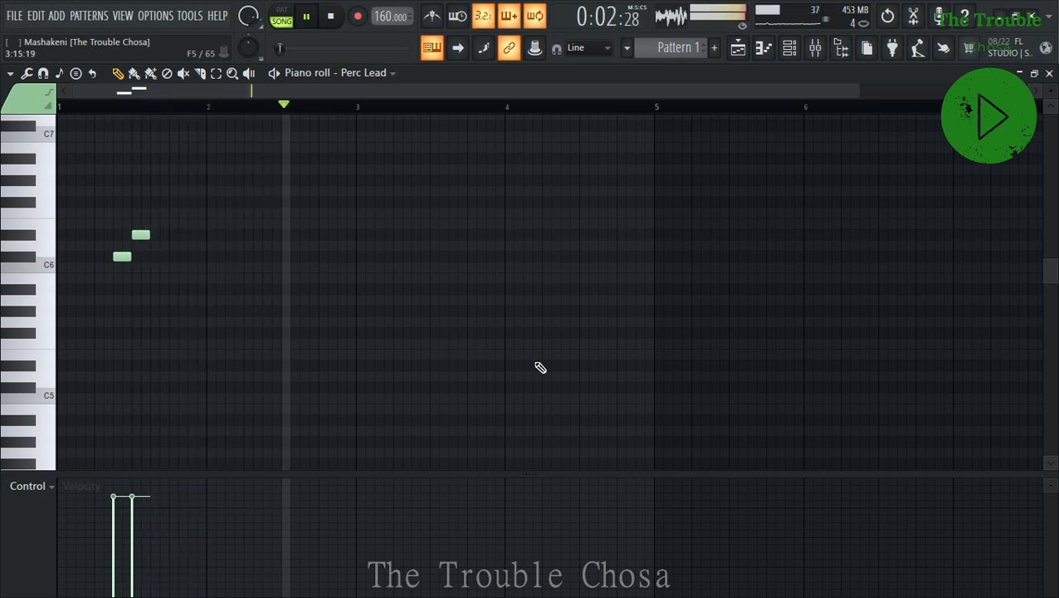
{"action": "left_click_drag", "start_coordinate": [142, 237], "coordinate": [221, 236]}
{"action": "left_click", "coordinate": [188, 253]}
{"action": "right_click", "coordinate": [150, 255]}
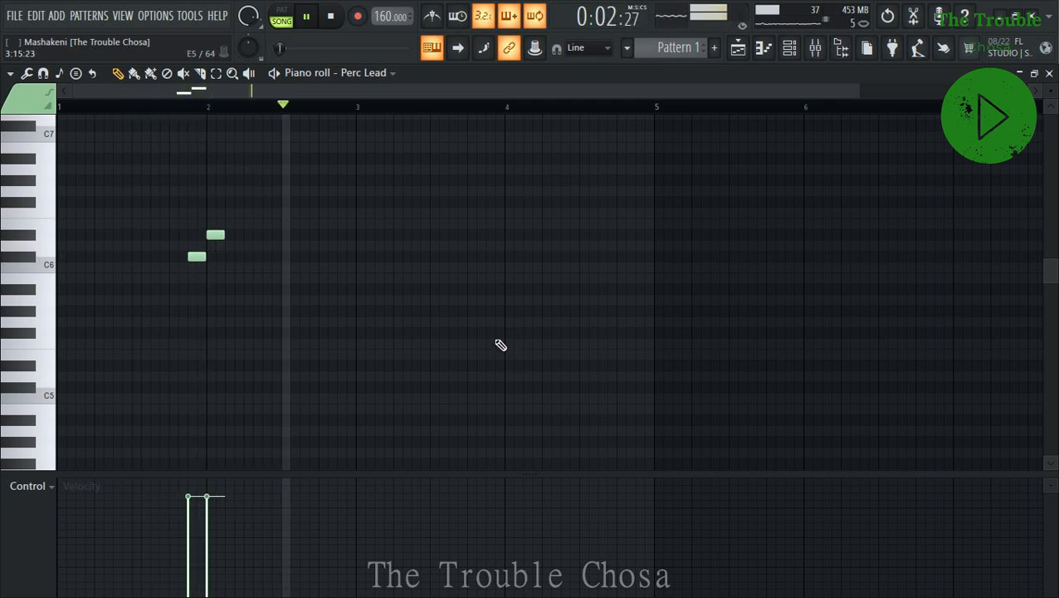
Add two-step Perc Lead notes F#5 at step 15 of bar 3 and C#6 at step 1 of bar 4, and close the piano roll.
{"action": "left_click", "coordinate": [504, 256]}
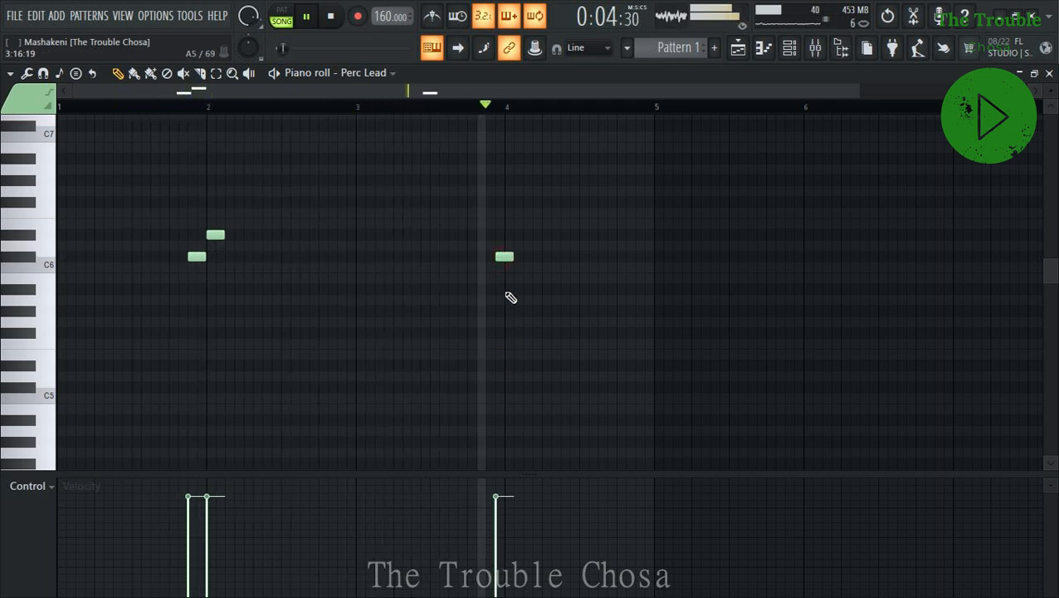
{"action": "right_click", "coordinate": [504, 259]}
{"action": "left_click", "coordinate": [508, 257]}
{"action": "left_click_drag", "start_coordinate": [487, 303], "coordinate": [486, 335]}
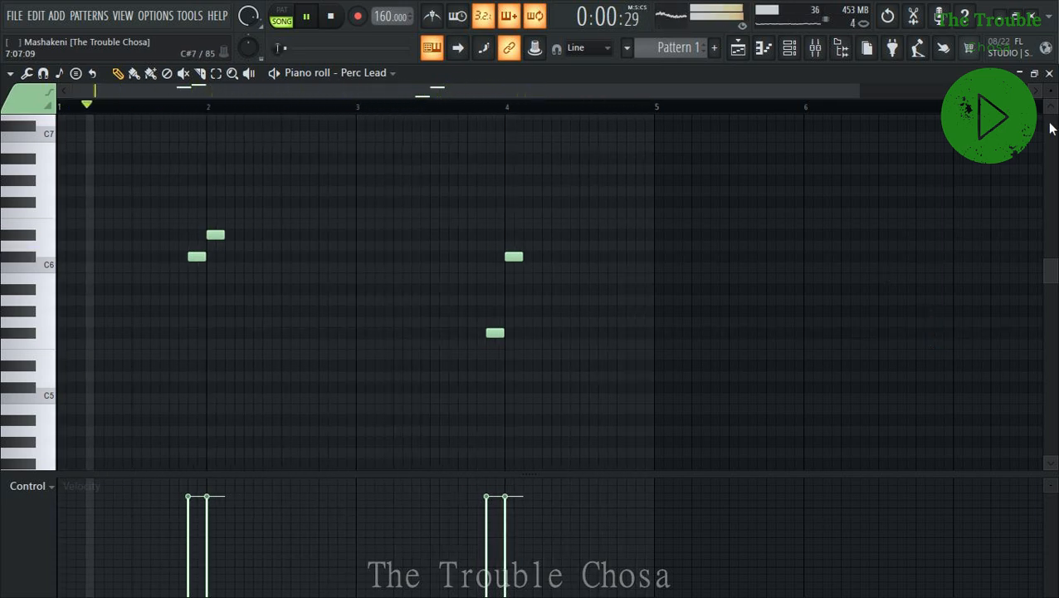
{"action": "left_click", "coordinate": [1050, 74]}
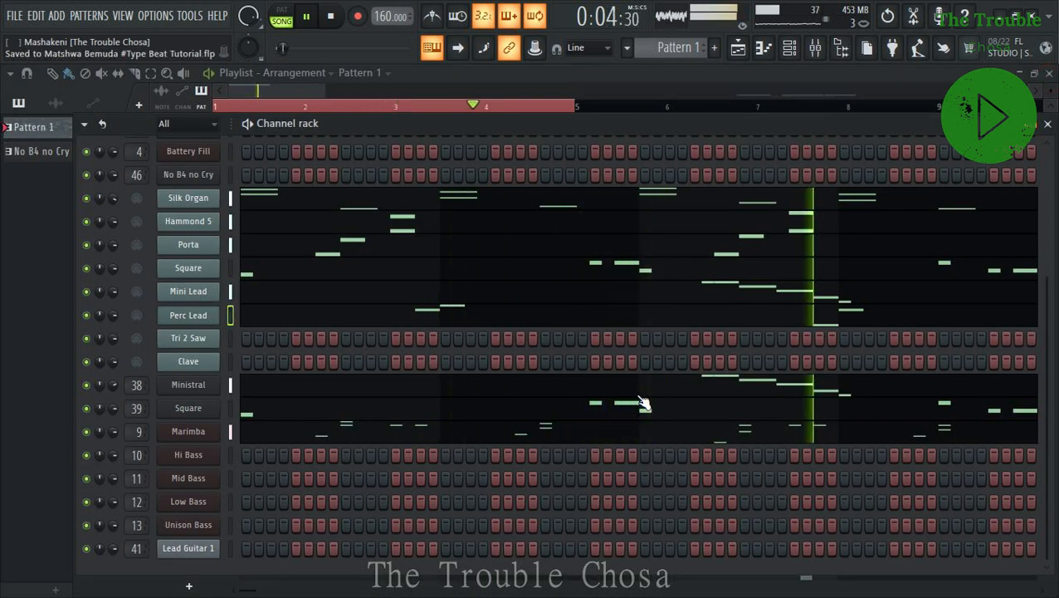
Program four-step C#6 notes for Tri 2 Saw at the start of bars 1 and 3.
{"action": "right_click", "coordinate": [211, 338]}
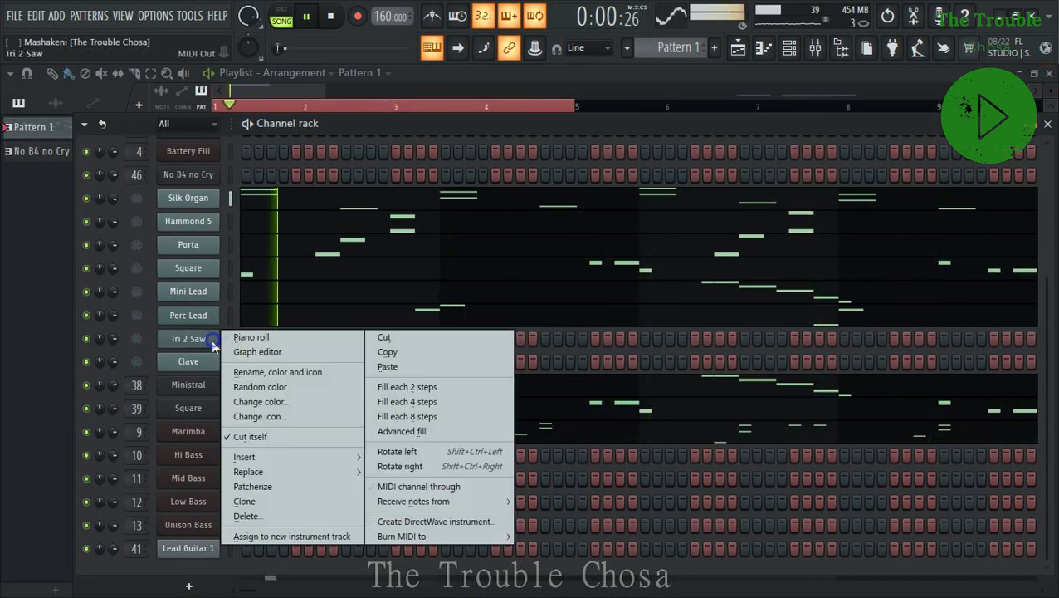
{"action": "left_click", "coordinate": [232, 338]}
{"action": "left_click_drag", "start_coordinate": [39, 254], "coordinate": [87, 259]}
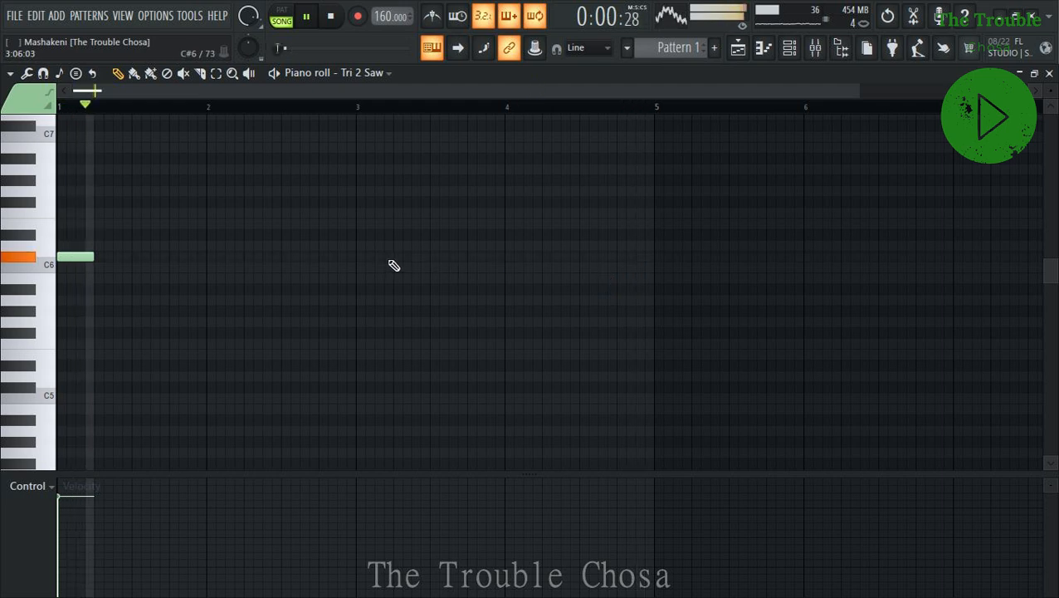
{"action": "left_click", "coordinate": [508, 258]}
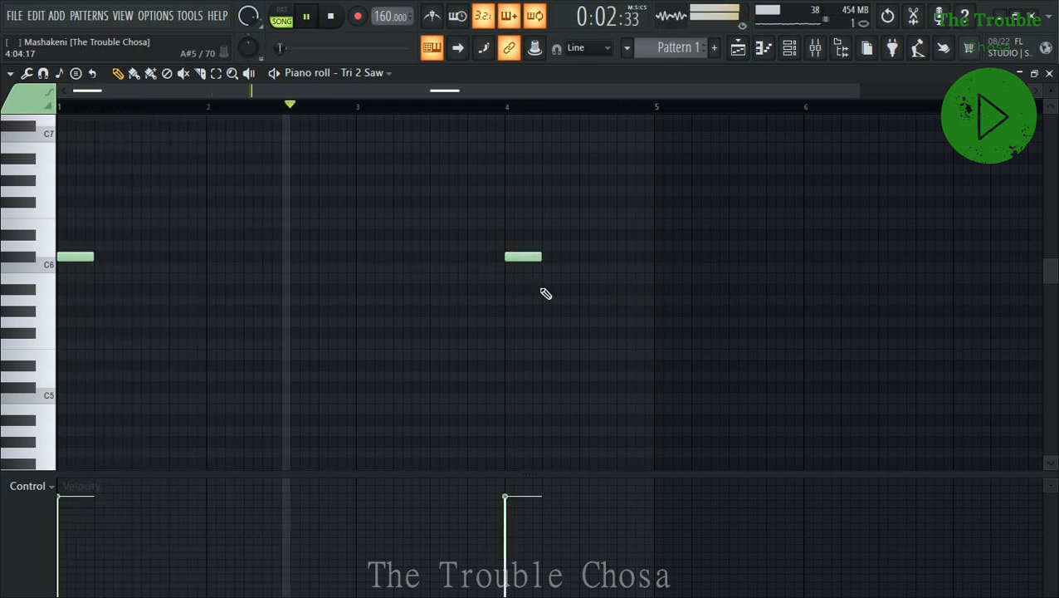
{"action": "right_click", "coordinate": [527, 257]}
{"action": "left_click", "coordinate": [367, 258]}
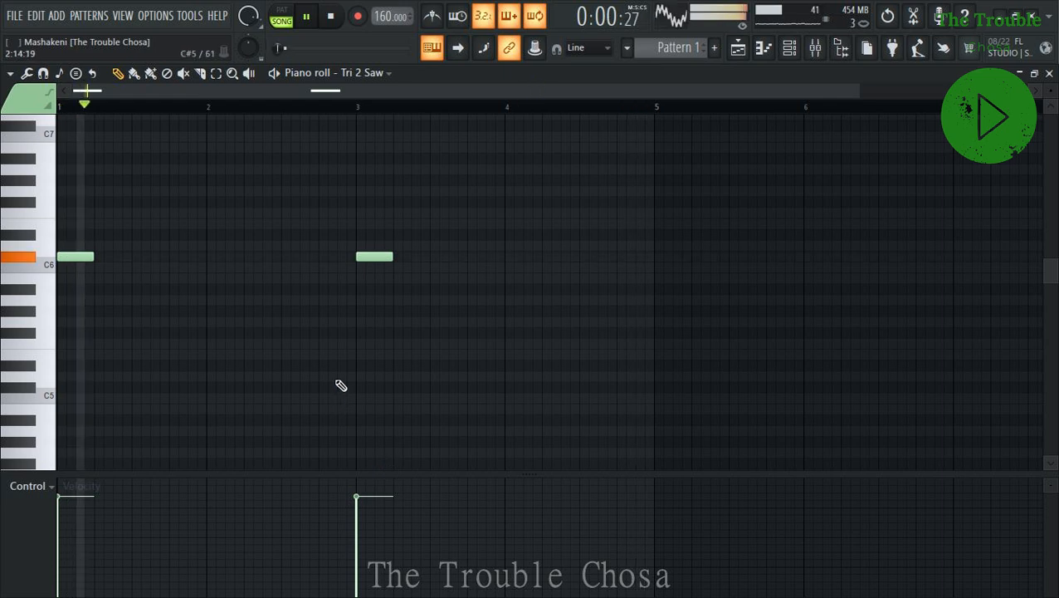
Add two-step Tri 2 Saw notes: F#5 at step 15 of bar 2 and G#5 at step 15 of bar 4.
{"action": "left_click", "coordinate": [344, 332]}
{"action": "left_click_drag", "start_coordinate": [371, 332], "coordinate": [354, 332]}
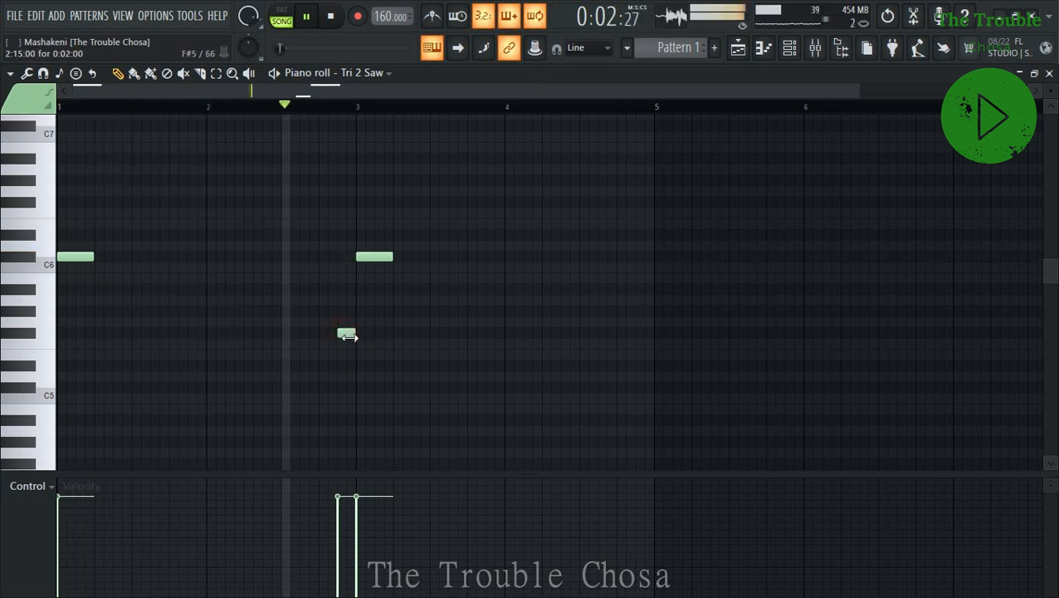
{"action": "left_click", "coordinate": [639, 310]}
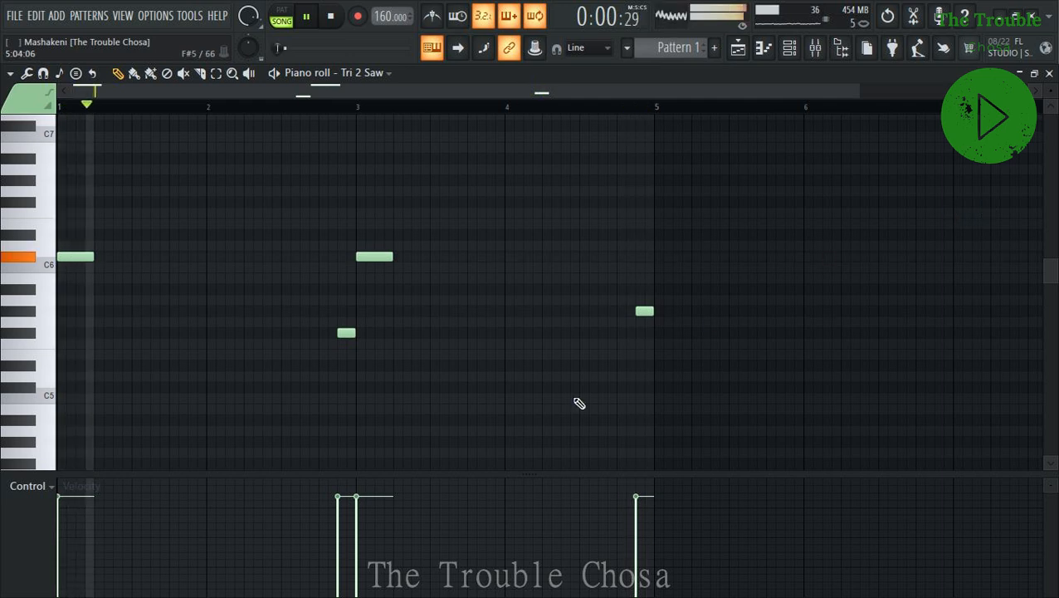
Lower the velocities of the F#5 and G#5 Tri 2 Saw notes to a similar level and close the piano roll.
{"action": "left_click_drag", "start_coordinate": [343, 496], "coordinate": [339, 531]}
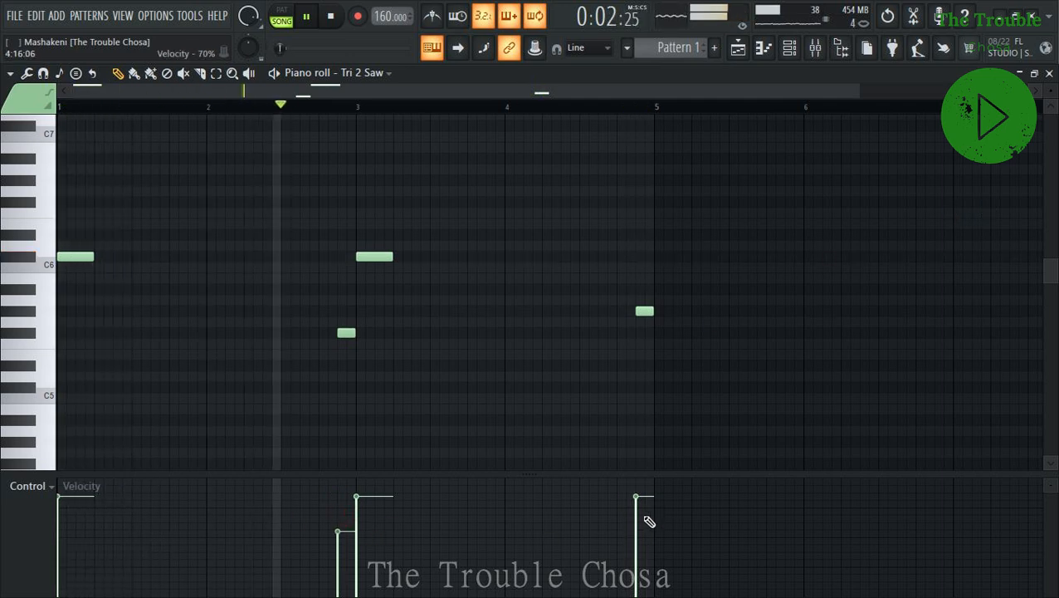
{"action": "left_click", "coordinate": [641, 529]}
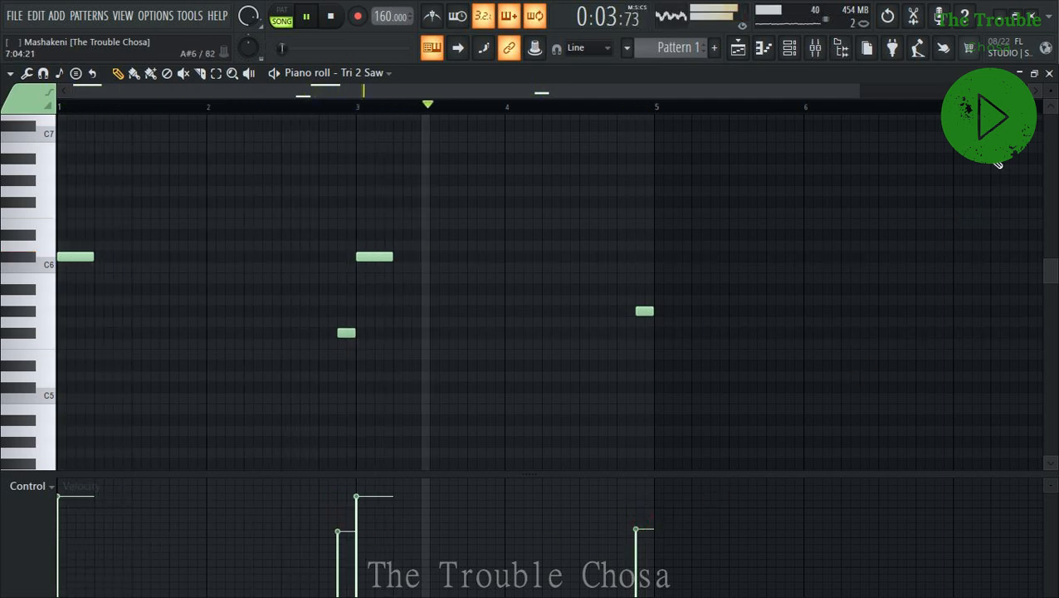
{"action": "left_click", "coordinate": [1050, 73]}
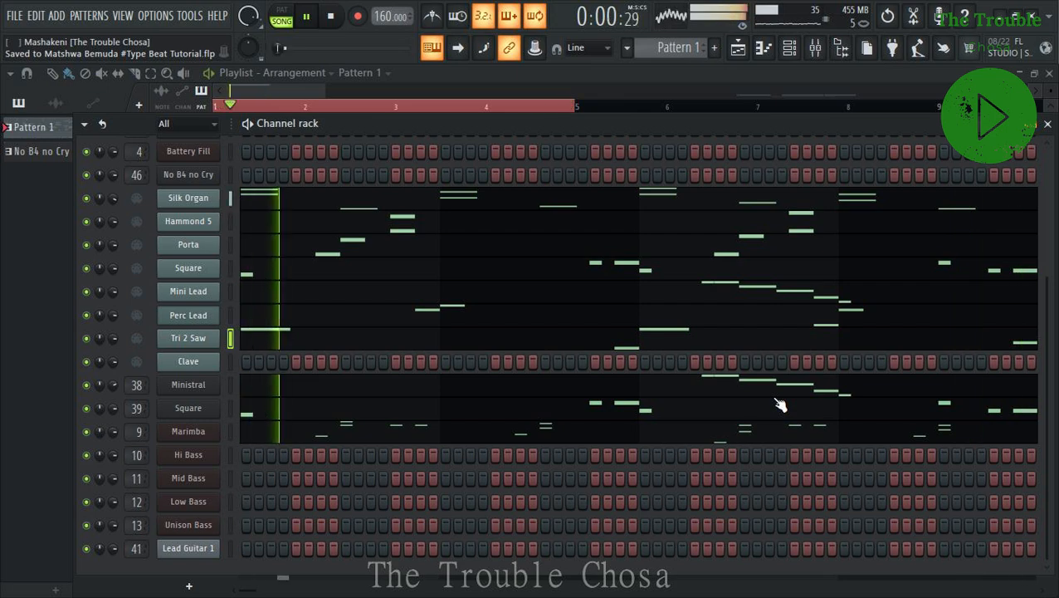
Program two-step Unison Bass notes at steps 1 and 9: C#6 in bar 1 and D#6 in bar 2.
{"action": "right_click", "coordinate": [182, 532]}
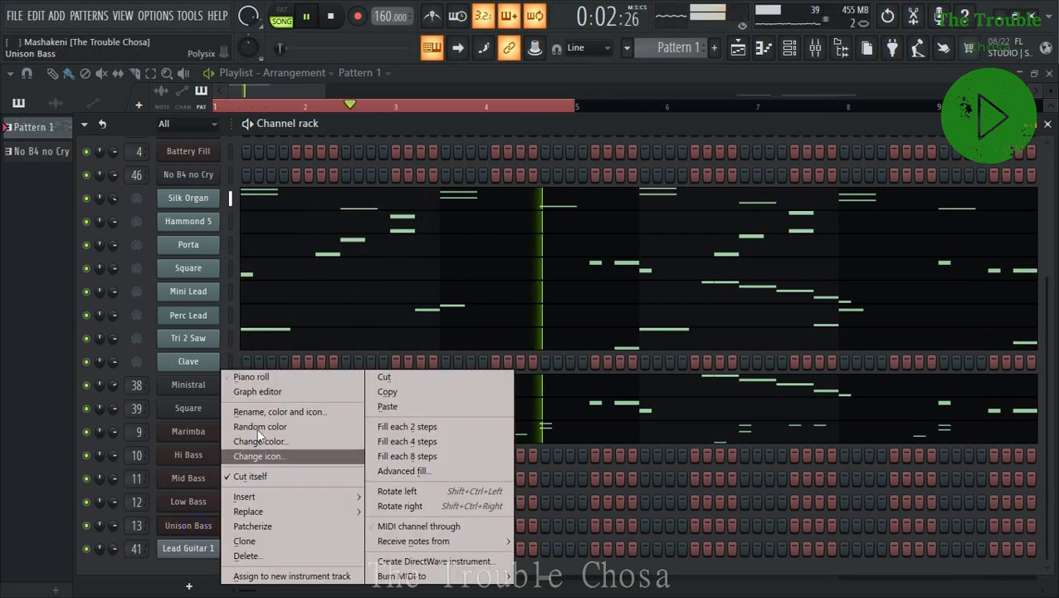
{"action": "left_click", "coordinate": [179, 377]}
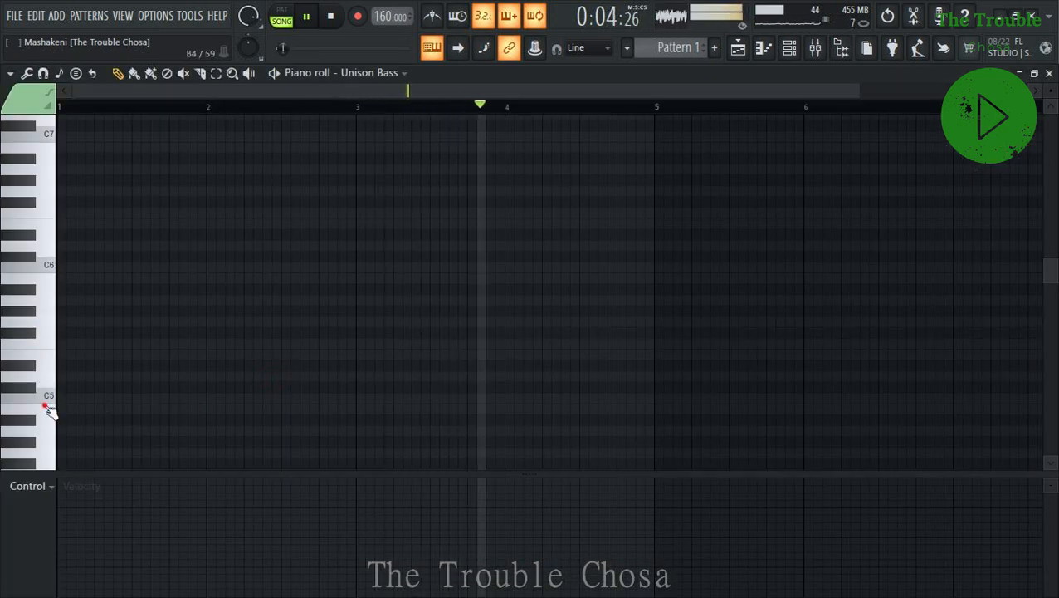
{"action": "left_click", "coordinate": [40, 375]}
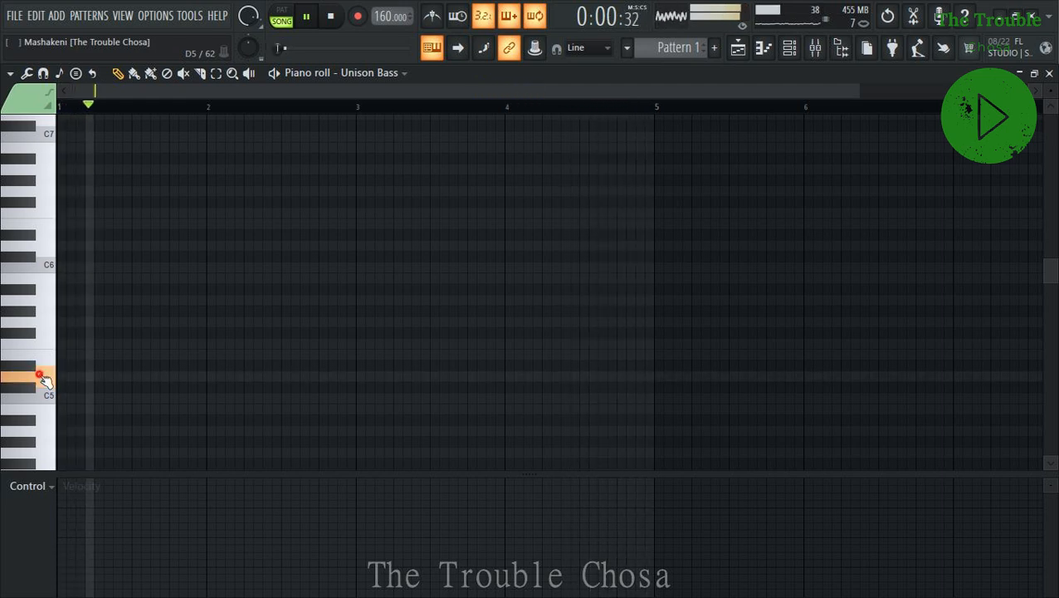
{"action": "scroll", "coordinate": [58, 382], "scroll_direction": "up", "scroll_amount": 3}
{"action": "left_click", "coordinate": [65, 300]}
{"action": "right_click", "coordinate": [66, 299]}
{"action": "left_click", "coordinate": [69, 323]}
{"action": "left_click", "coordinate": [141, 322]}
{"action": "left_click", "coordinate": [212, 299]}
{"action": "left_click", "coordinate": [287, 300]}
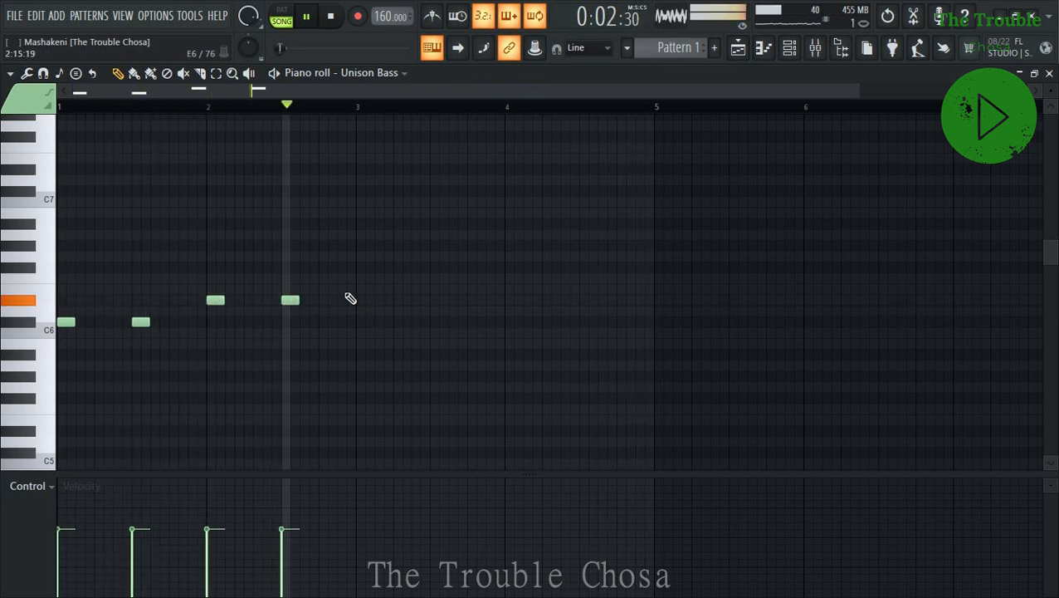
Add two-step Unison Bass notes at steps 1 and 9: F#6 in bar 3 and C#6 in bar 4.
{"action": "left_click", "coordinate": [359, 267]}
{"action": "left_click", "coordinate": [432, 267]}
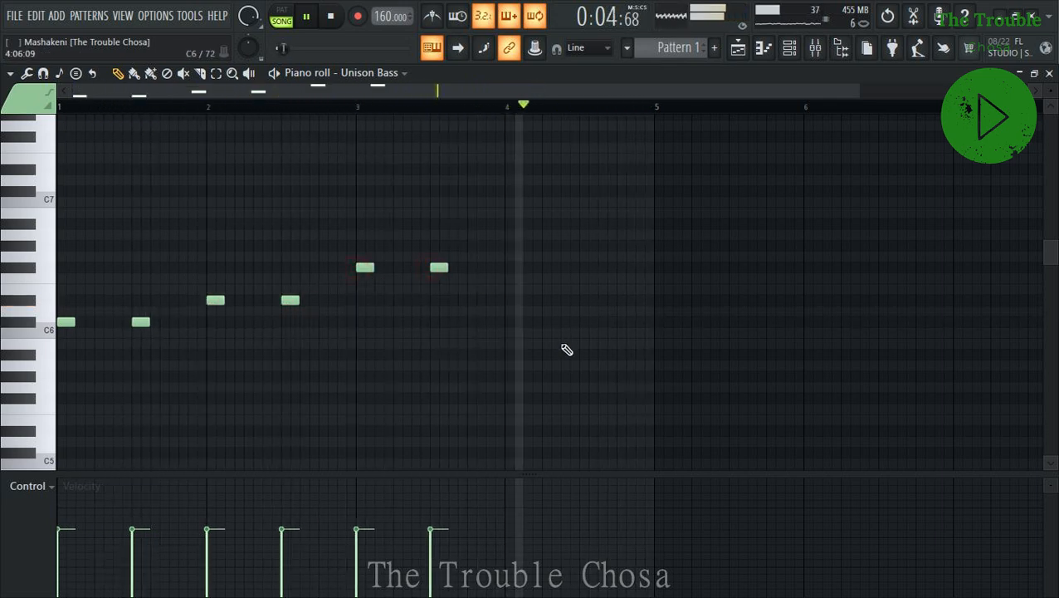
{"action": "left_click", "coordinate": [508, 321]}
{"action": "left_click", "coordinate": [579, 322]}
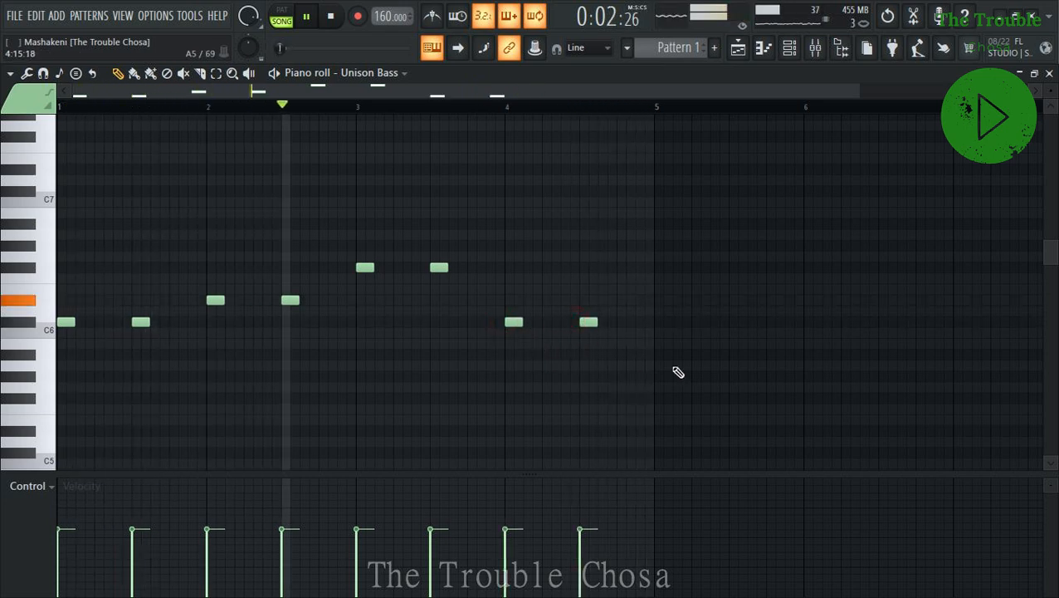
Transpose the Unison Bass notes up one octave and close the piano roll.
{"action": "key", "text": "ctrl+Up"}
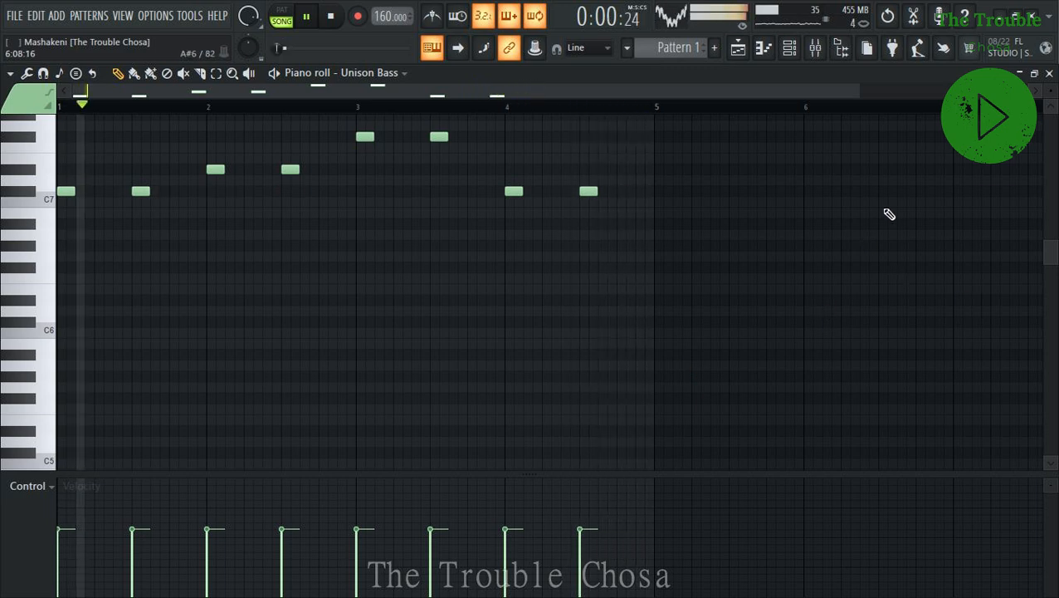
{"action": "scroll", "coordinate": [656, 332], "scroll_direction": "up", "scroll_amount": 3}
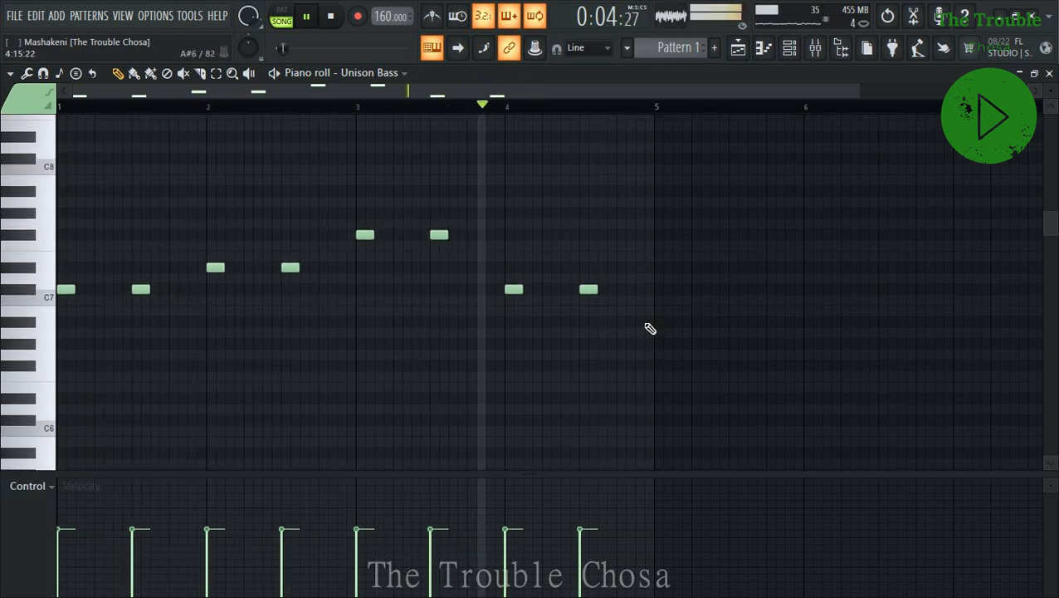
{"action": "left_click", "coordinate": [1049, 74]}
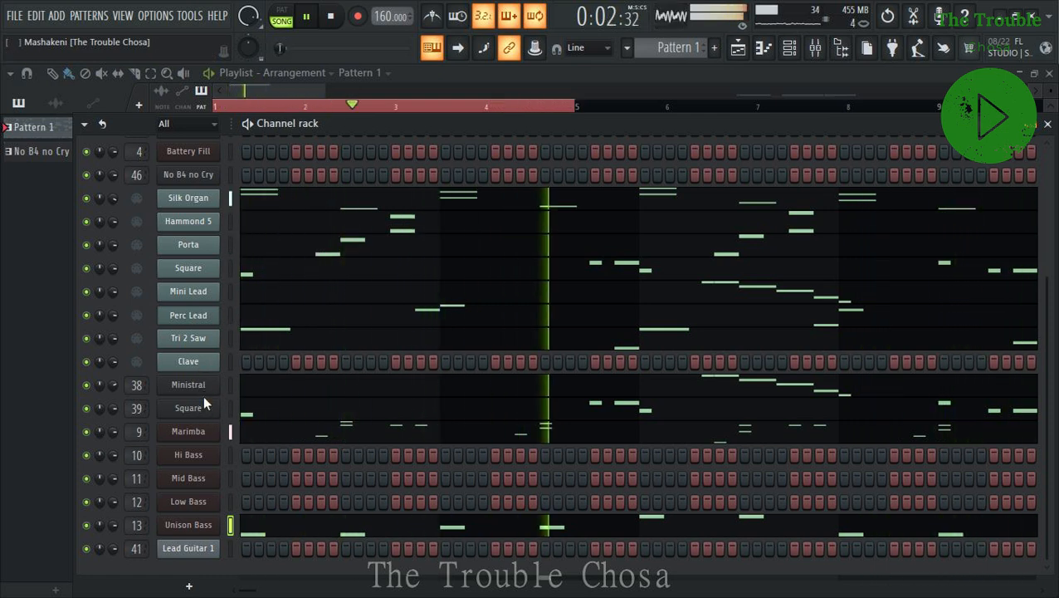
Copy the Unison Bass notes into the Clave channel and open the Clave piano roll.
{"action": "right_click", "coordinate": [217, 526]}
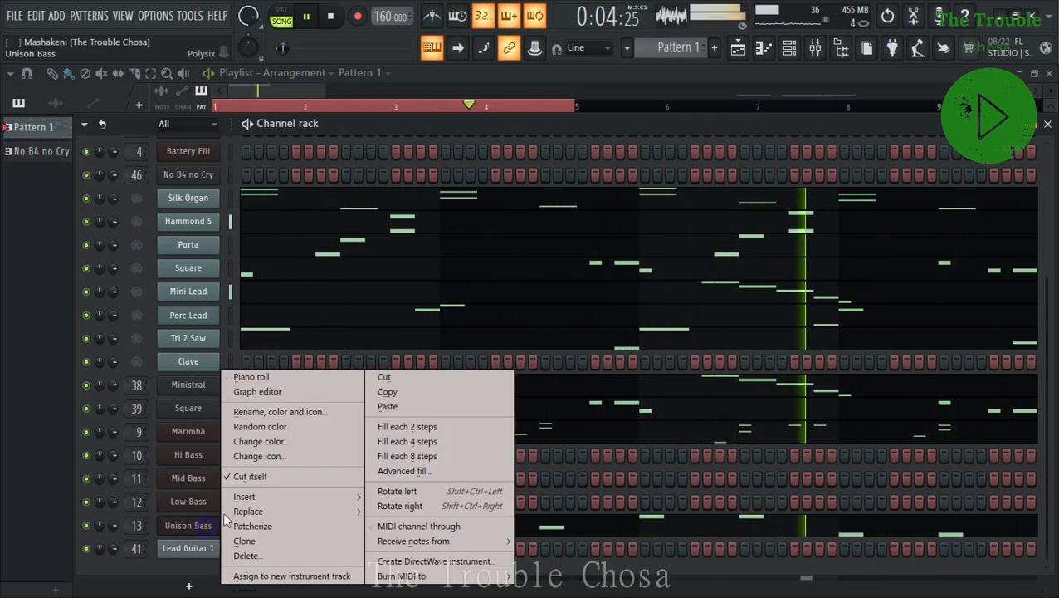
{"action": "left_click", "coordinate": [387, 391]}
{"action": "right_click", "coordinate": [196, 363]}
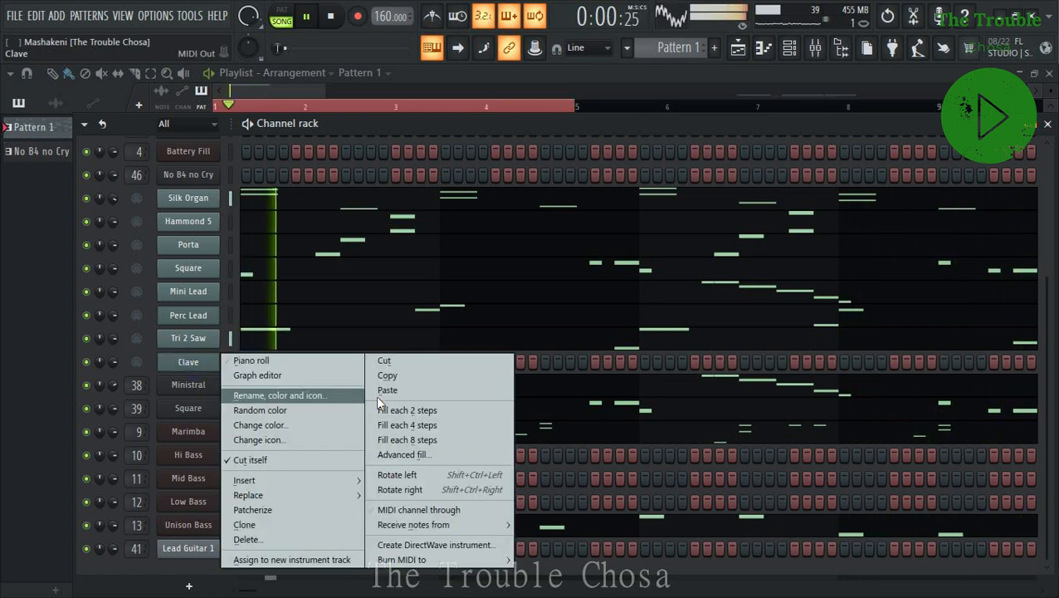
{"action": "left_click", "coordinate": [380, 394]}
{"action": "left_click", "coordinate": [386, 369]}
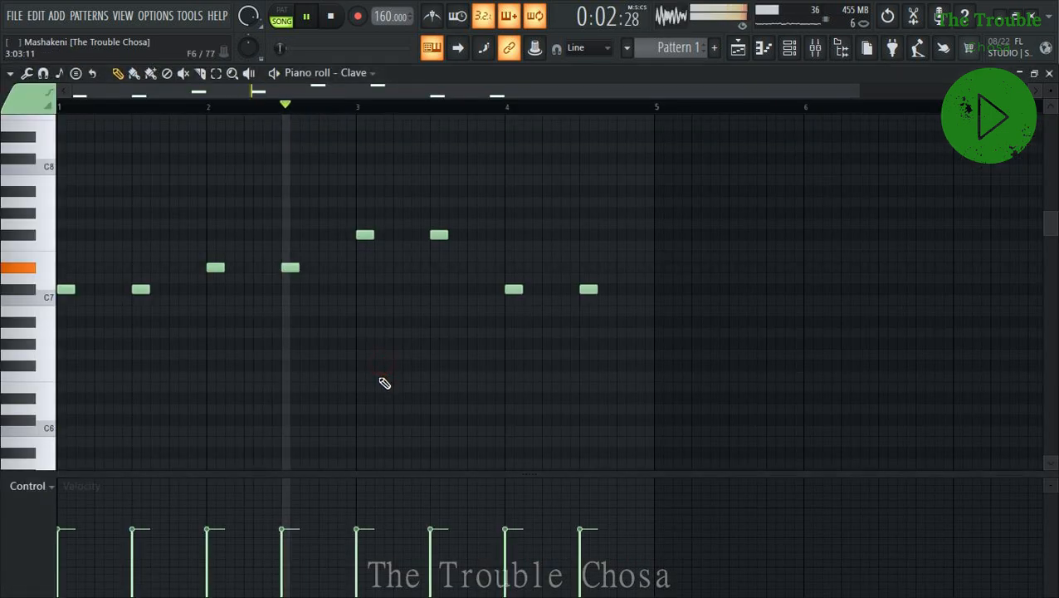
Transpose the Clave notes down three octaves so the pattern starts on C#4.
{"action": "key", "text": "ctrl+Down"}
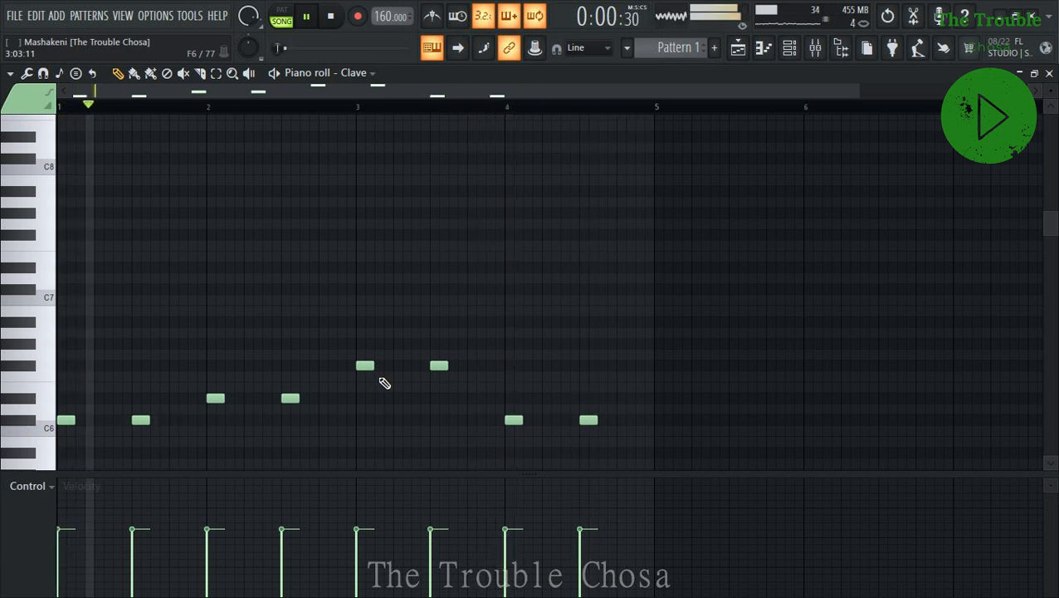
{"action": "key", "text": "ctrl+Down"}
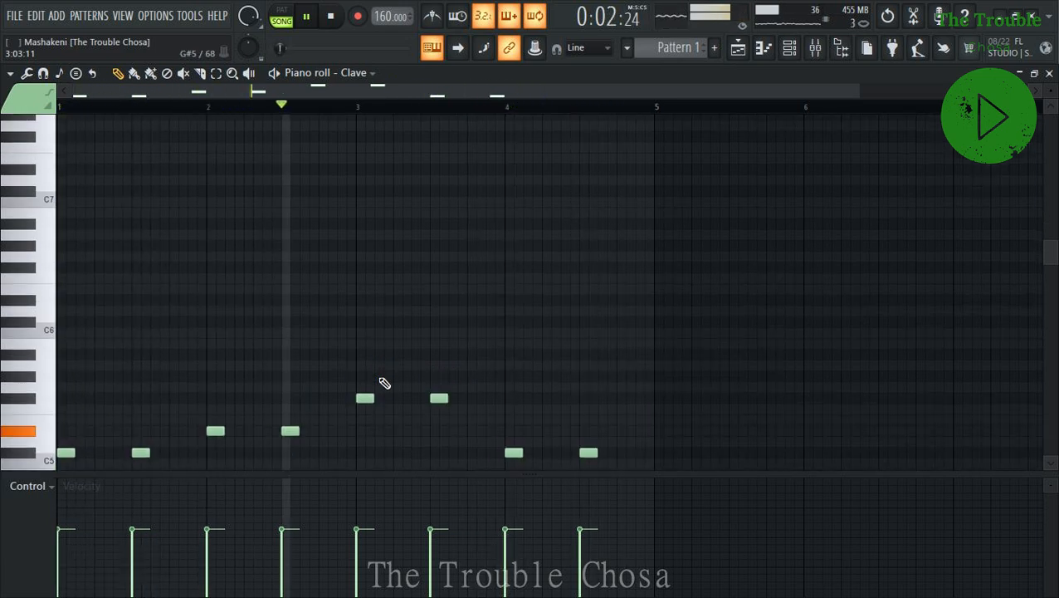
{"action": "key", "text": "ctrl+Down"}
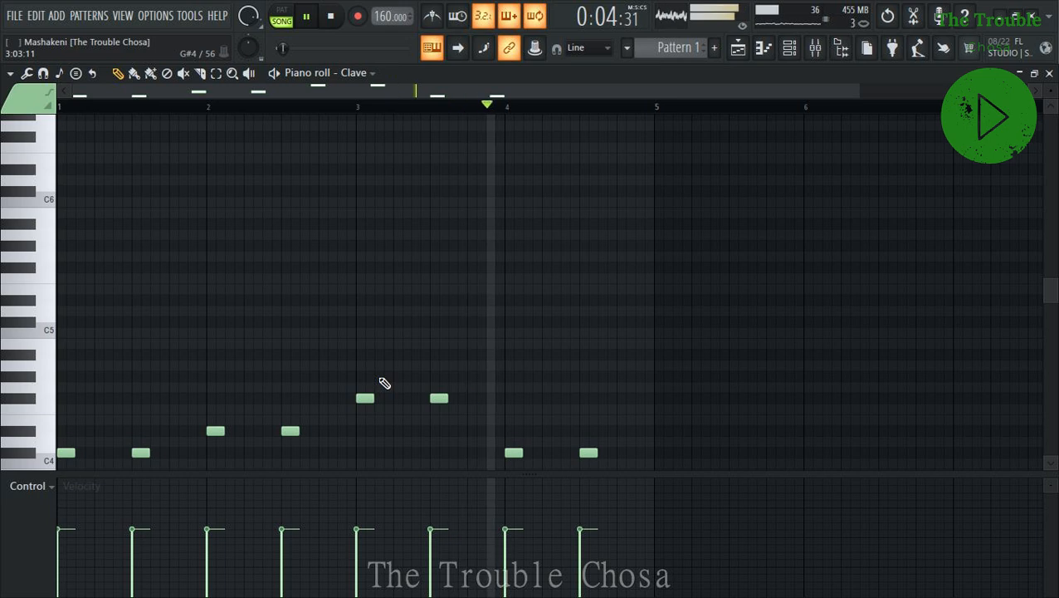
{"action": "key", "text": "ctrl+Down"}
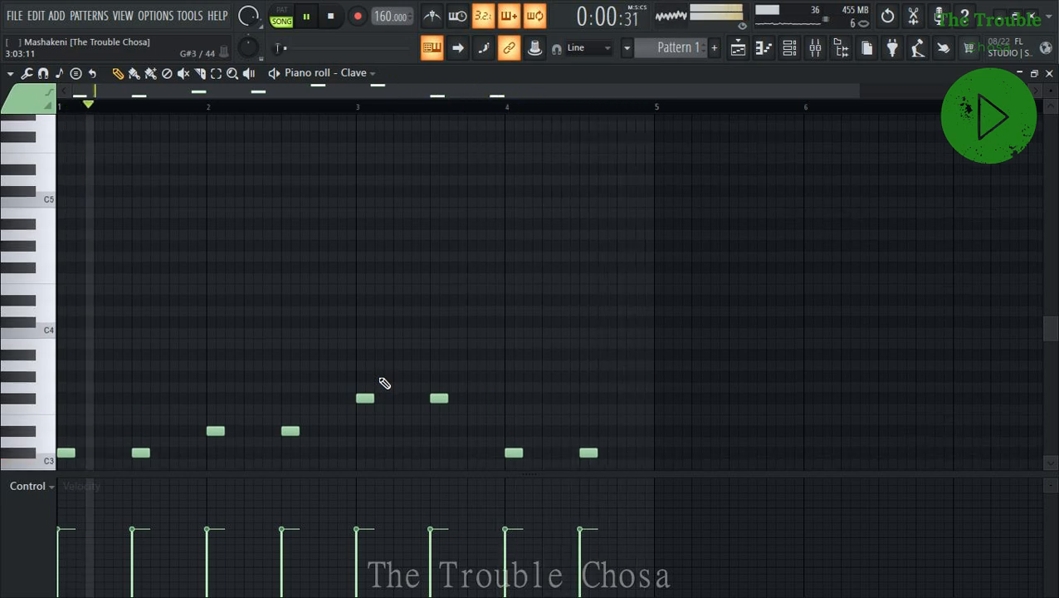
{"action": "key", "text": "ctrl+Up"}
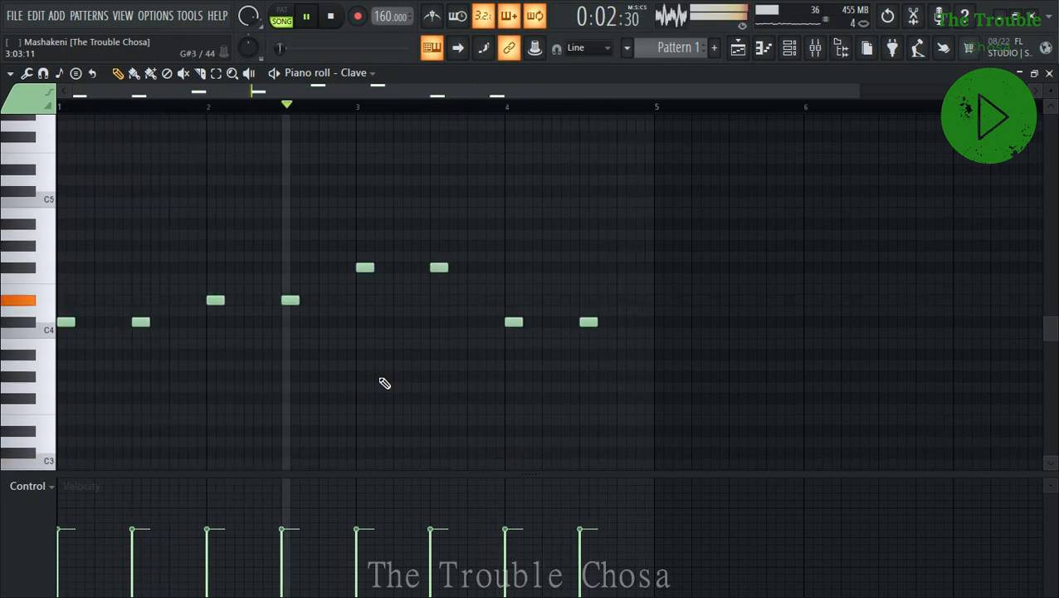
Move bar 1's second C#4 Clave note to step 15 and add a two-step D#3 at step 3 of bar 2.
{"action": "key", "text": "space"}
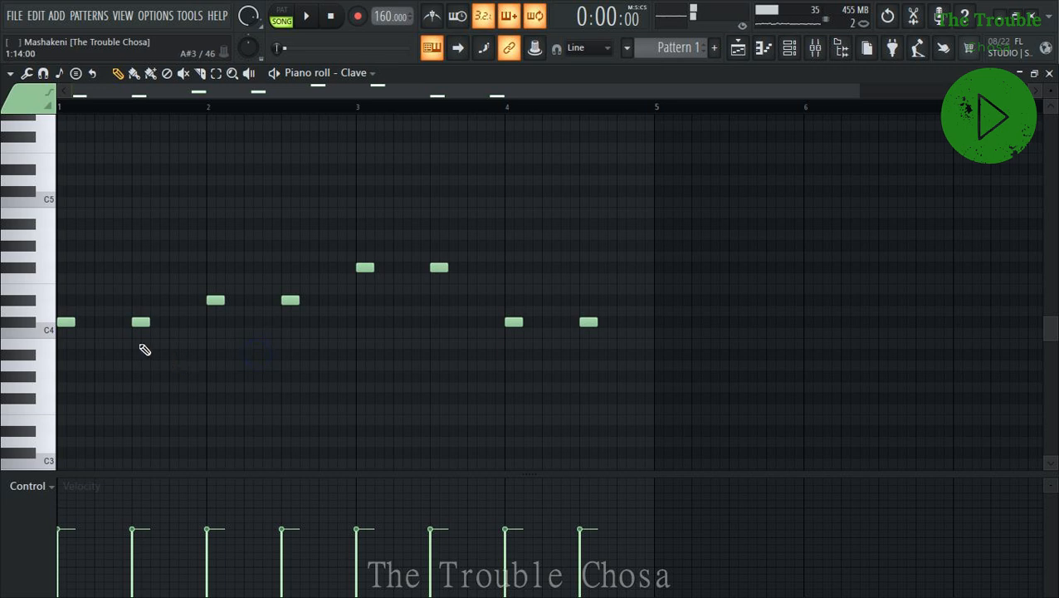
{"action": "left_click", "coordinate": [233, 323]}
{"action": "right_click", "coordinate": [233, 323]}
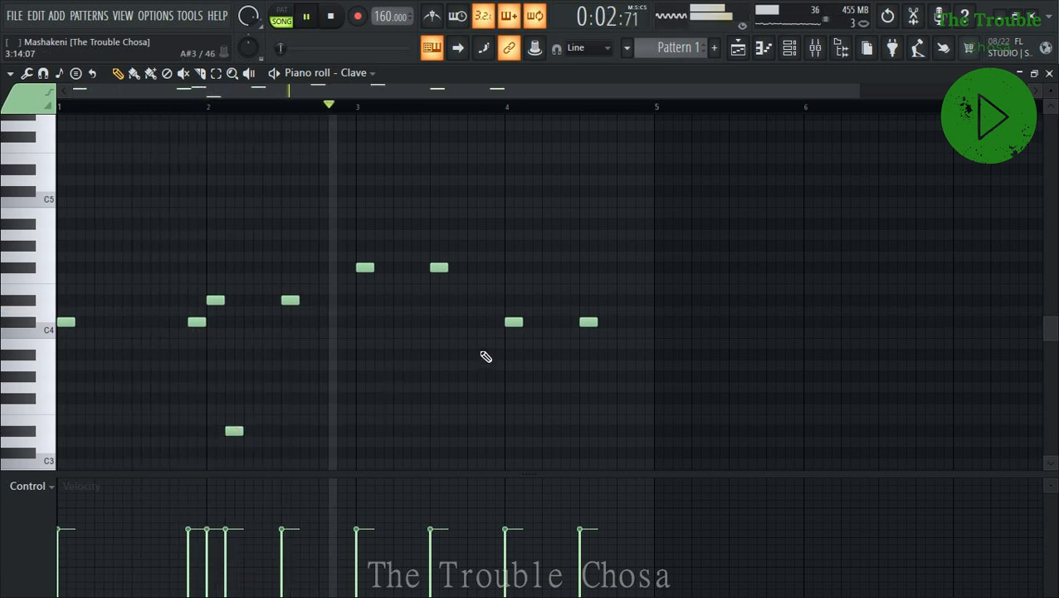
Move bar 3's second F#4 Clave note to step 15, add a two-step C#3 at step 3 of bar 4, and close the piano roll.
{"action": "scroll", "coordinate": [452, 346], "scroll_direction": "down", "scroll_amount": 3}
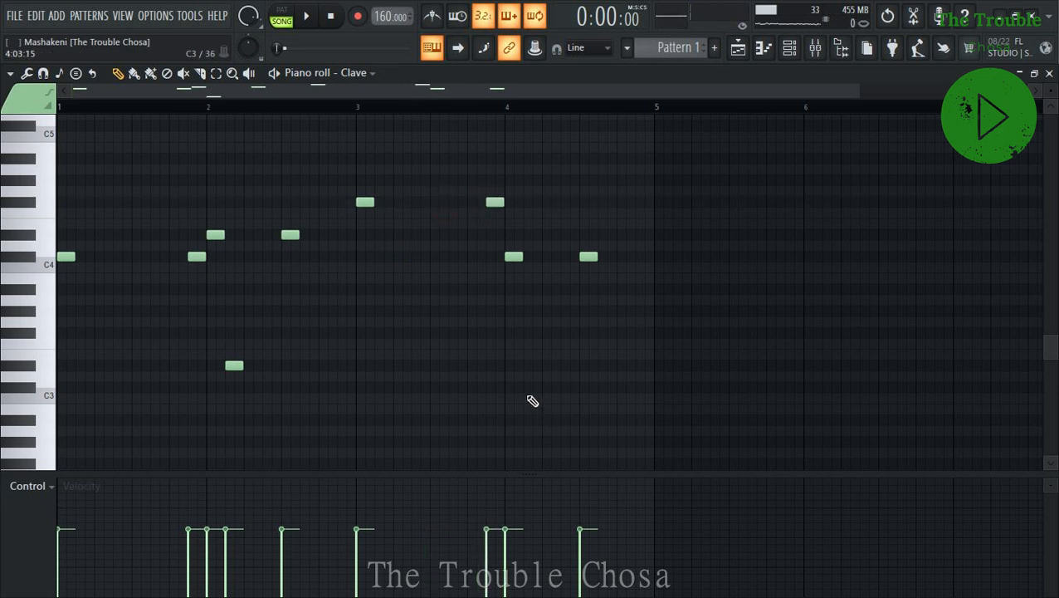
{"action": "key", "text": "space"}
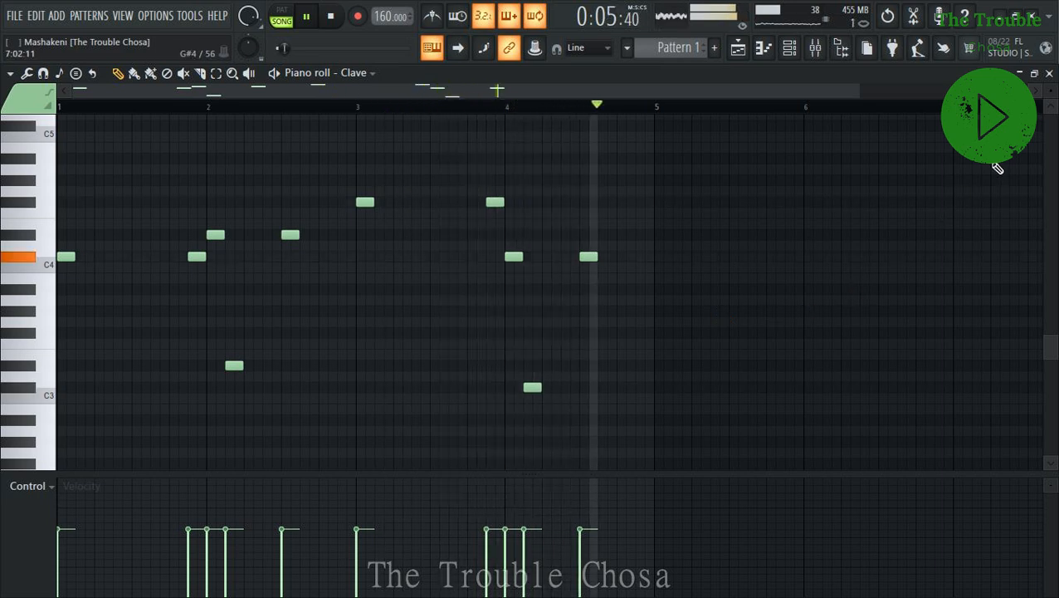
{"action": "left_click", "coordinate": [1049, 74]}
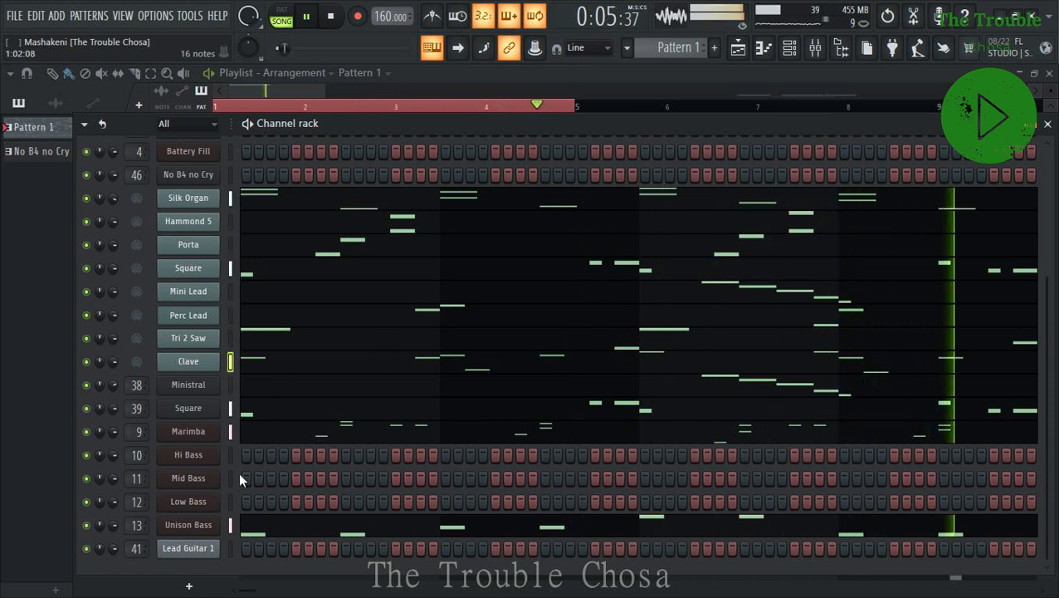
Place a C#5 Hi Bass note at the start of bar 1 and quantize its start time and duration with the Default template.
{"action": "right_click", "coordinate": [204, 459]}
{"action": "left_click", "coordinate": [255, 379]}
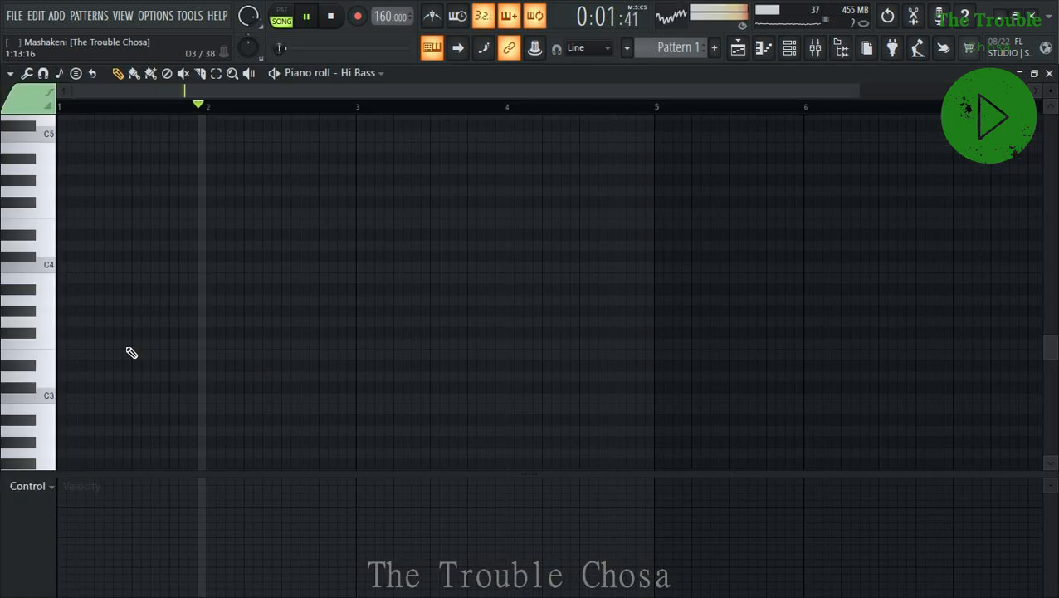
{"action": "left_click_drag", "start_coordinate": [114, 379], "coordinate": [37, 124]}
{"action": "scroll", "coordinate": [108, 216], "scroll_direction": "up", "scroll_amount": 3}
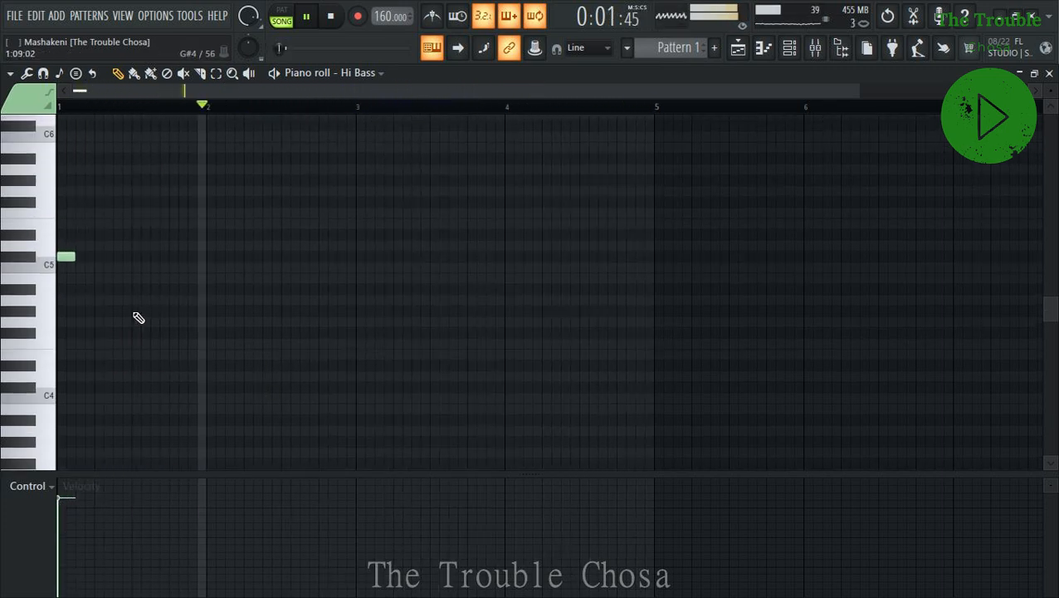
{"action": "key", "text": "ctrl+a"}
{"action": "key", "text": "alt+q"}
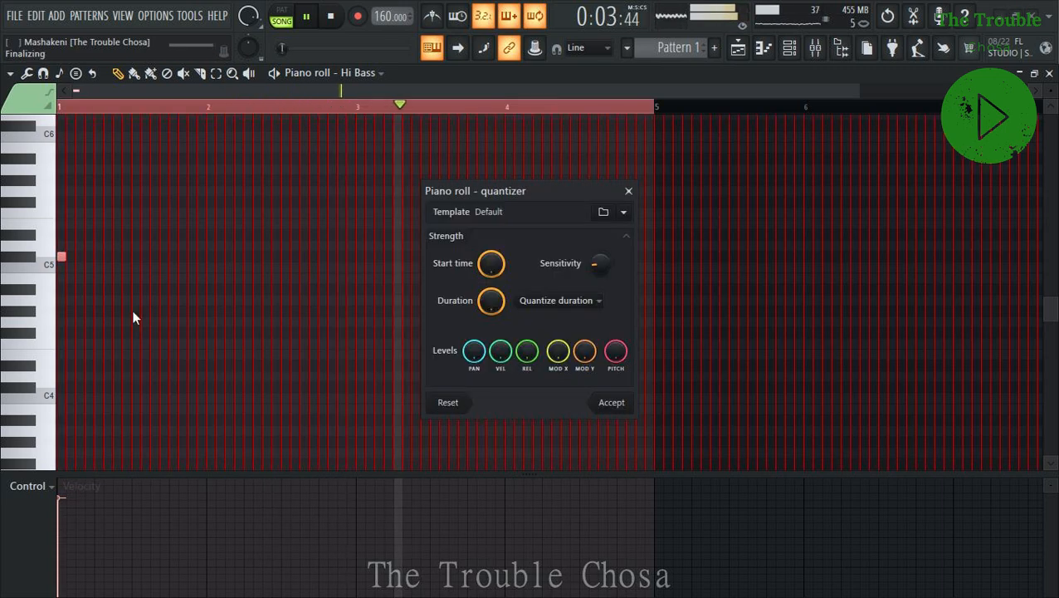
{"action": "key", "text": "Return"}
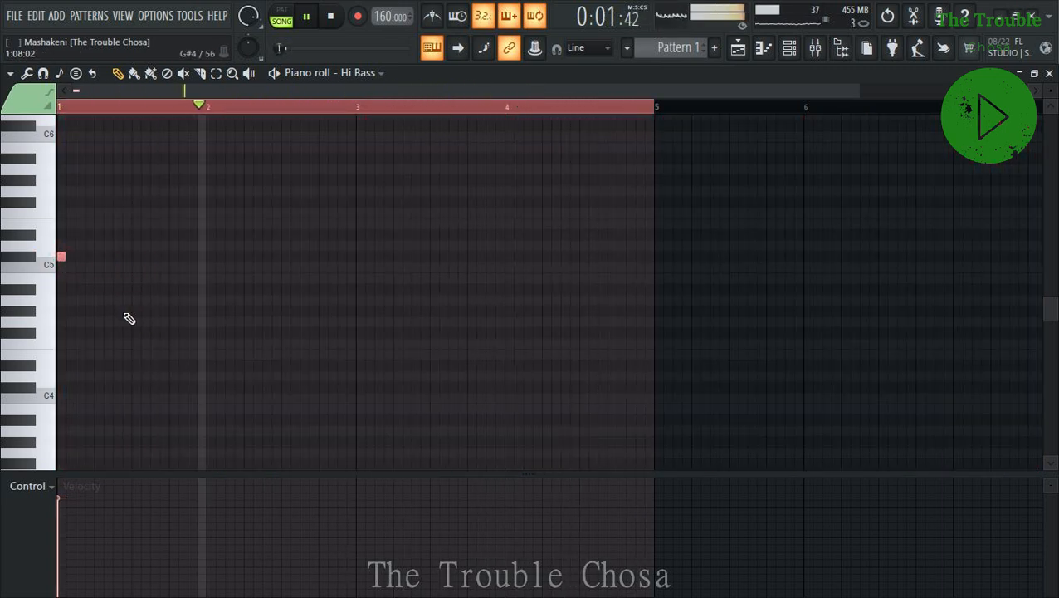
Add one-step Hi Bass notes in bar 1: C#5 at step 6 and C#6 at steps 9 and 15.
{"action": "left_click", "coordinate": [109, 257]}
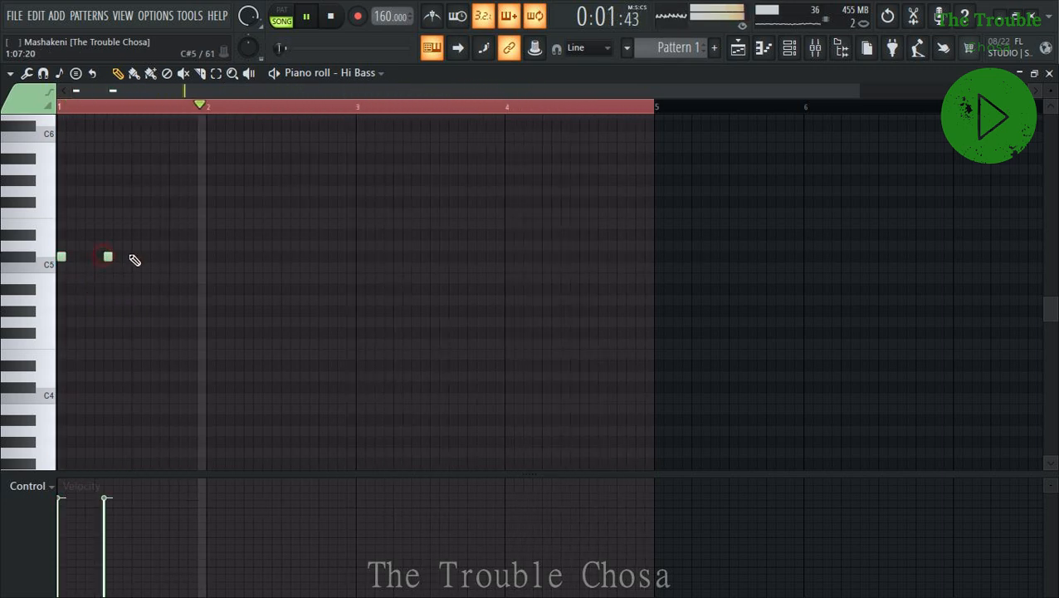
{"action": "scroll", "coordinate": [135, 199], "scroll_direction": "up", "scroll_amount": 4}
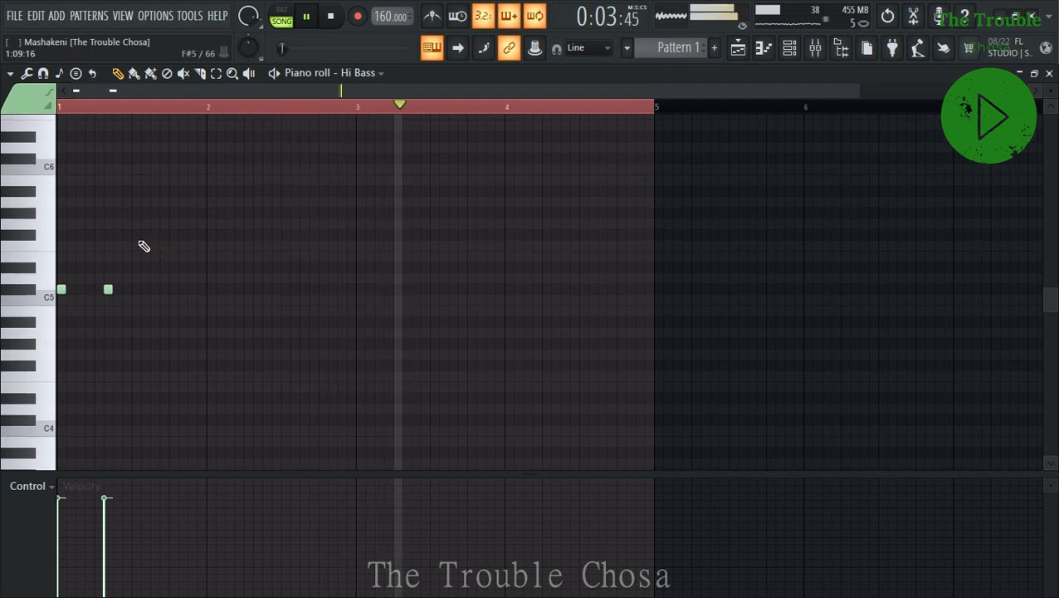
{"action": "left_click", "coordinate": [134, 192]}
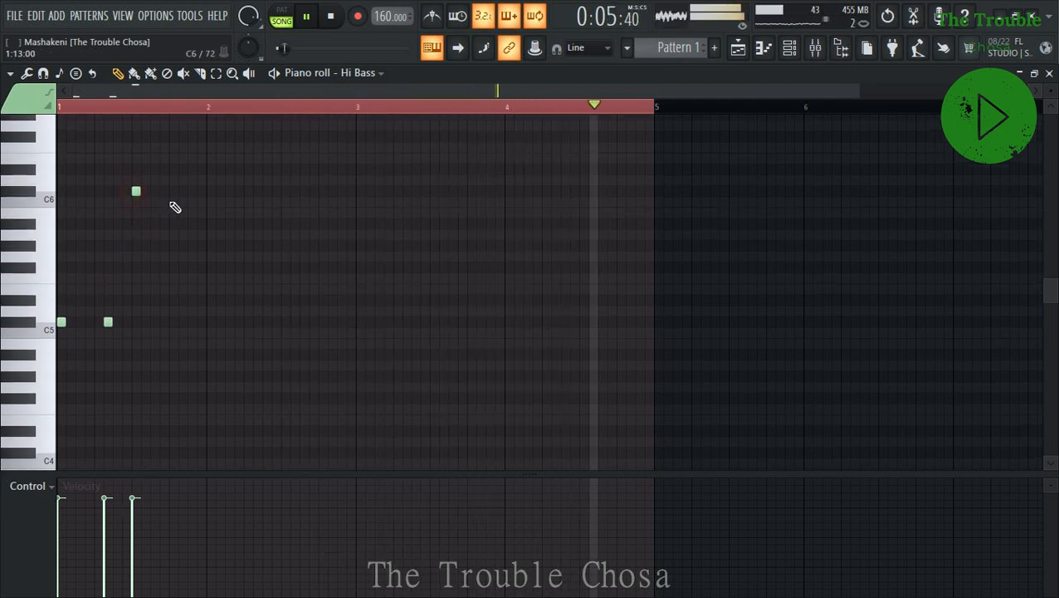
{"action": "left_click", "coordinate": [192, 192]}
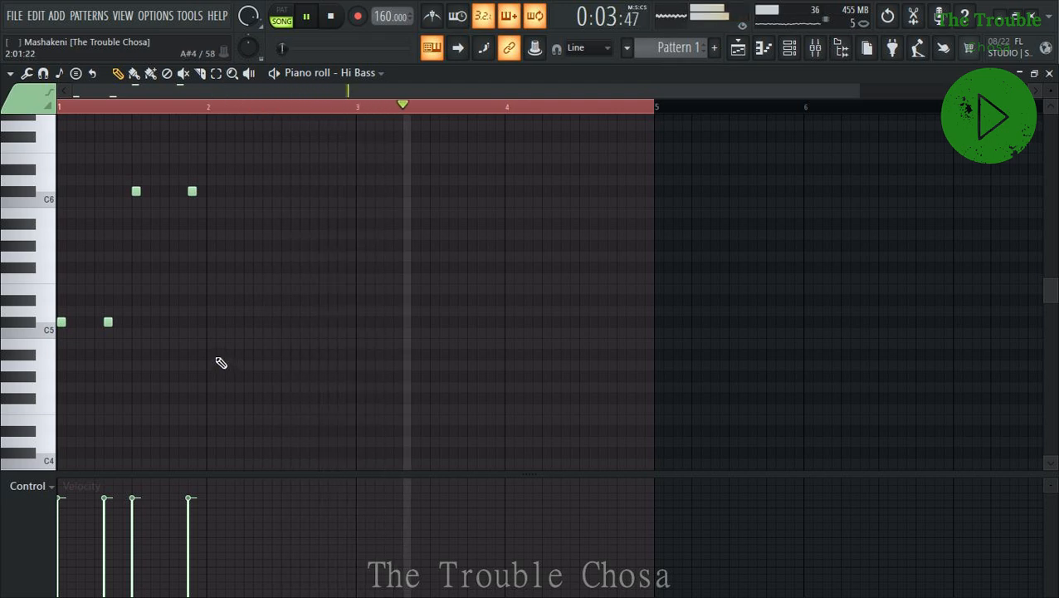
Add one-step Hi Bass notes in bar 2: D#5 at steps 1, 4, 6 and 15, D#6 at step 9, and B5 at step 12.
{"action": "left_click", "coordinate": [210, 300]}
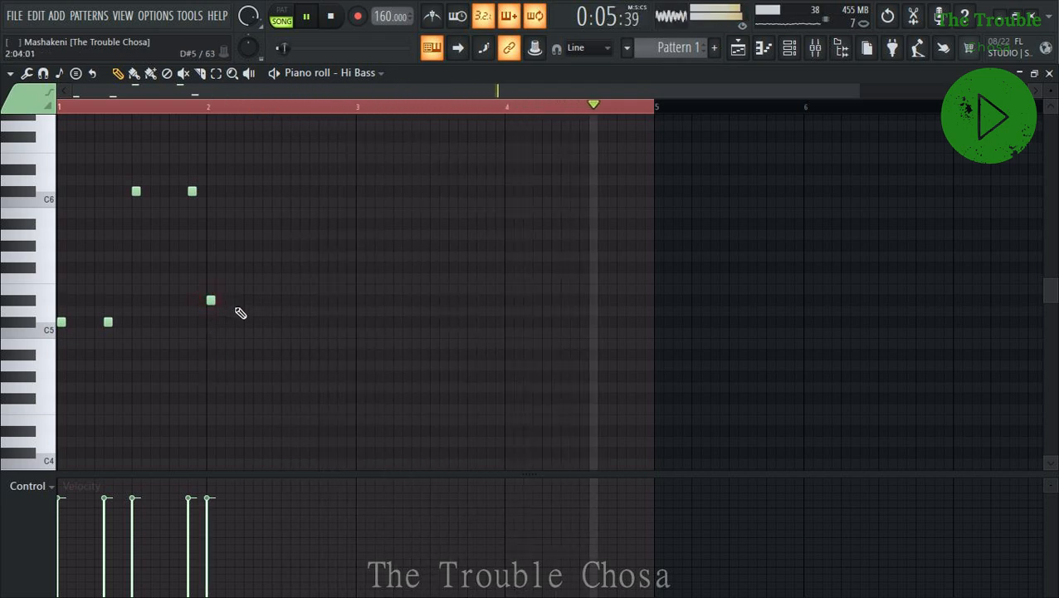
{"action": "left_click", "coordinate": [240, 299]}
{"action": "left_click", "coordinate": [257, 300]}
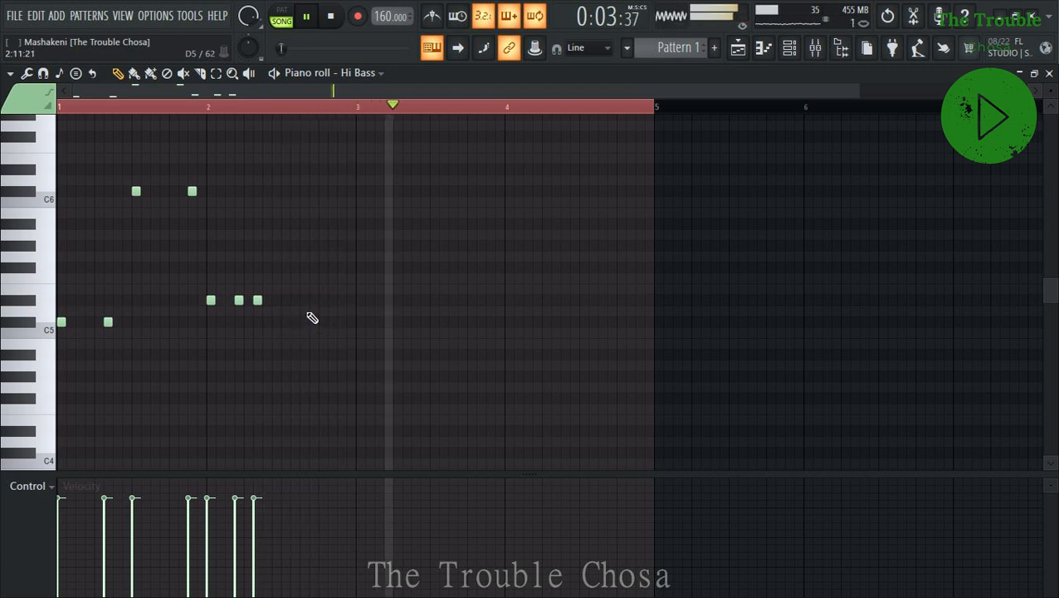
{"action": "left_click", "coordinate": [285, 223]}
{"action": "left_click_drag", "start_coordinate": [286, 223], "coordinate": [286, 170]}
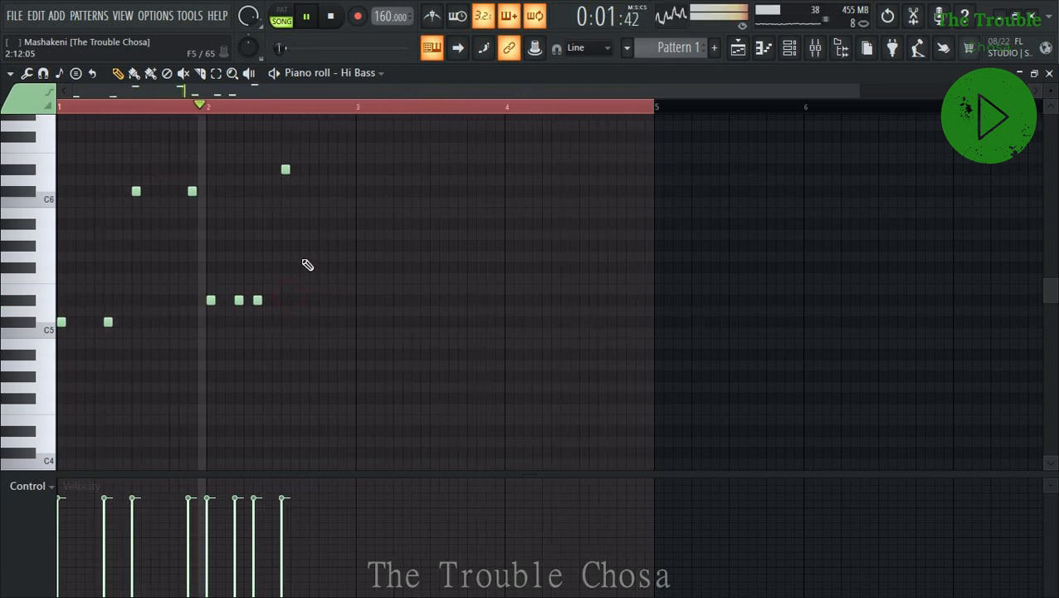
{"action": "left_click", "coordinate": [312, 214]}
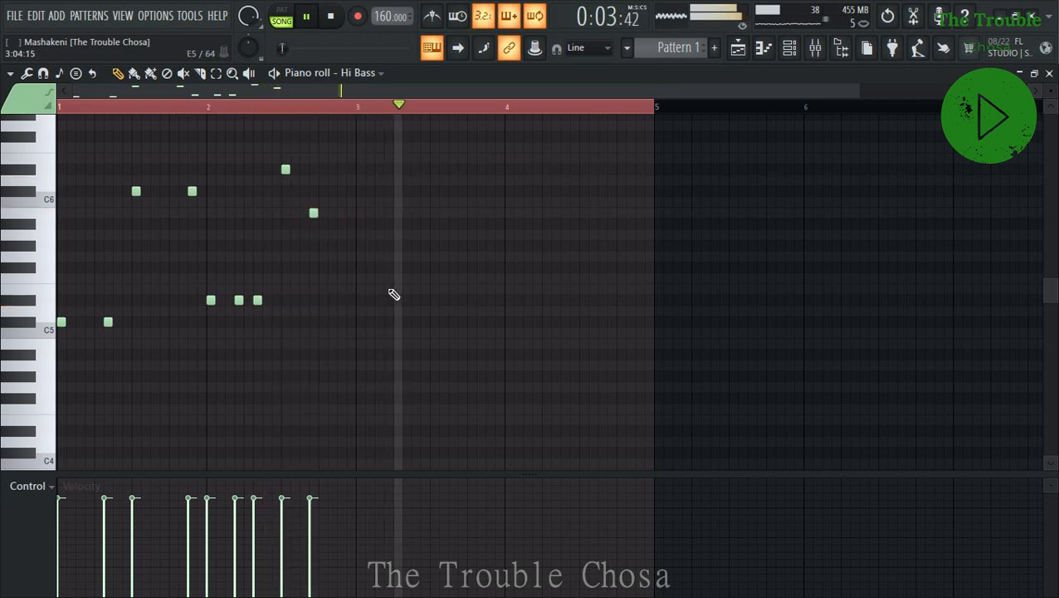
{"action": "left_click", "coordinate": [341, 299]}
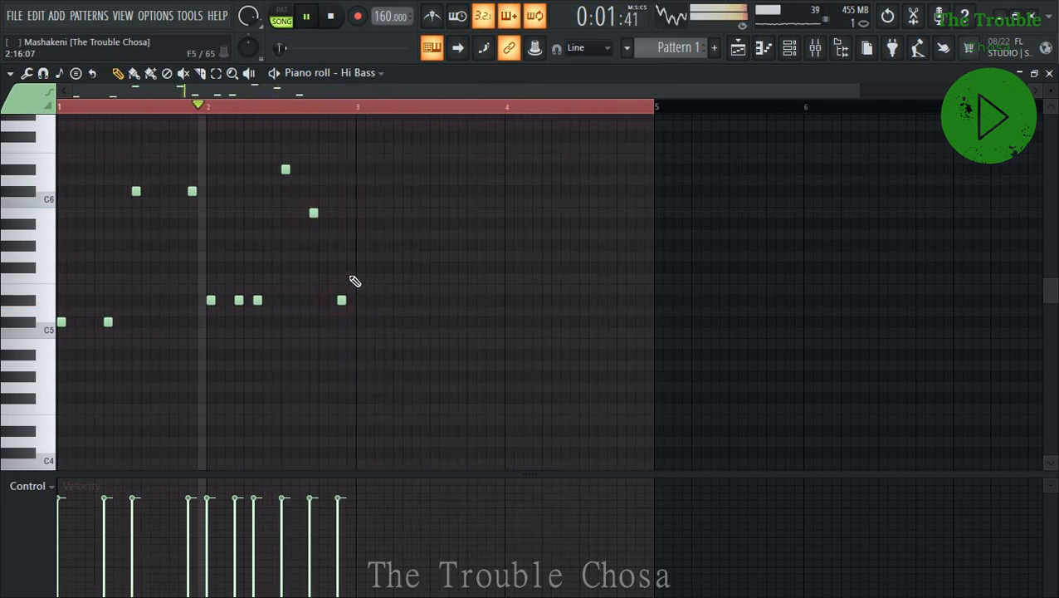
Add one-step notes in bar 3: F#5 at steps 1, 4 and 12, A#5 at 6 and 7, G#5 at 9, D#5 at 15.
{"action": "left_click", "coordinate": [361, 267]}
{"action": "left_click", "coordinate": [388, 267]}
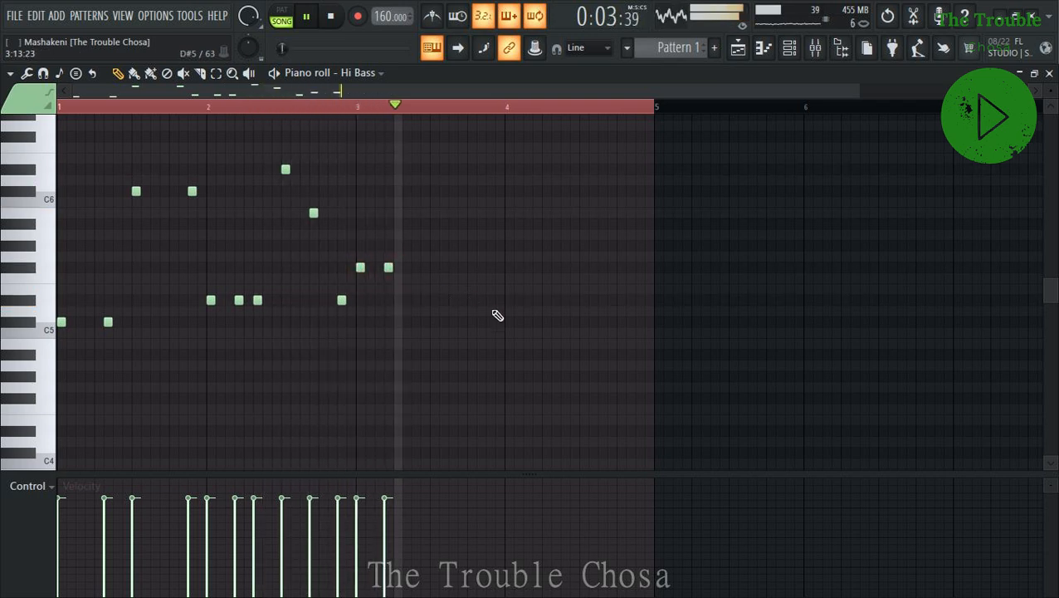
{"action": "left_click", "coordinate": [411, 224]}
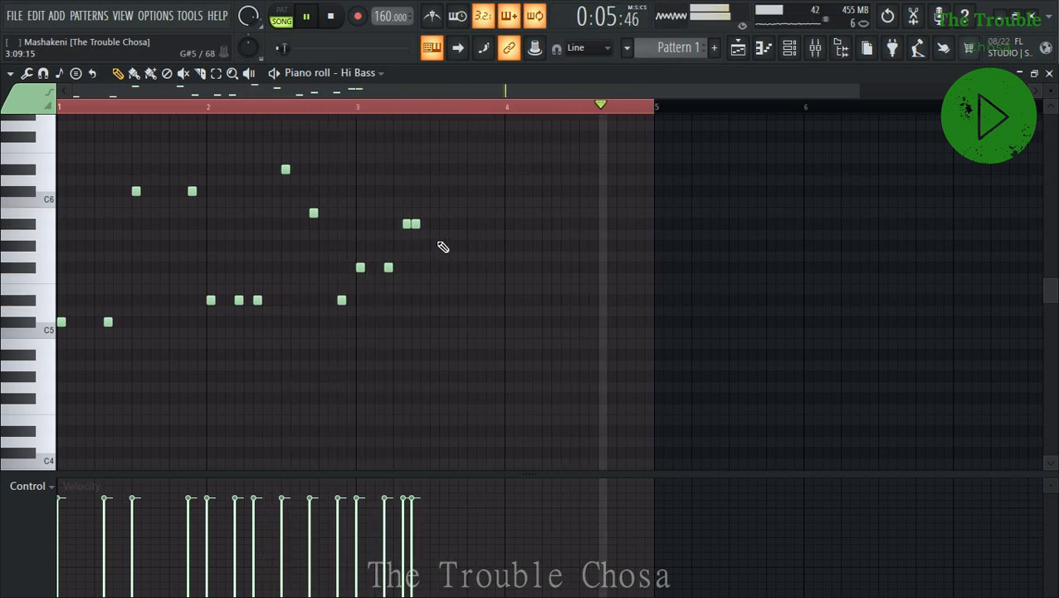
{"action": "left_click", "coordinate": [431, 243]}
{"action": "left_click", "coordinate": [459, 266]}
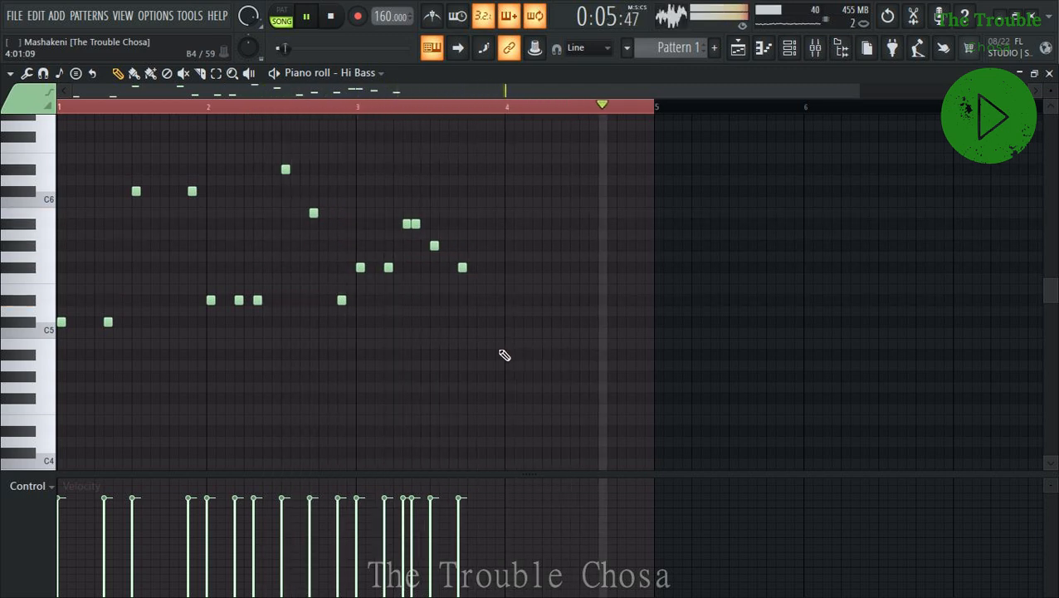
{"action": "left_click", "coordinate": [489, 300]}
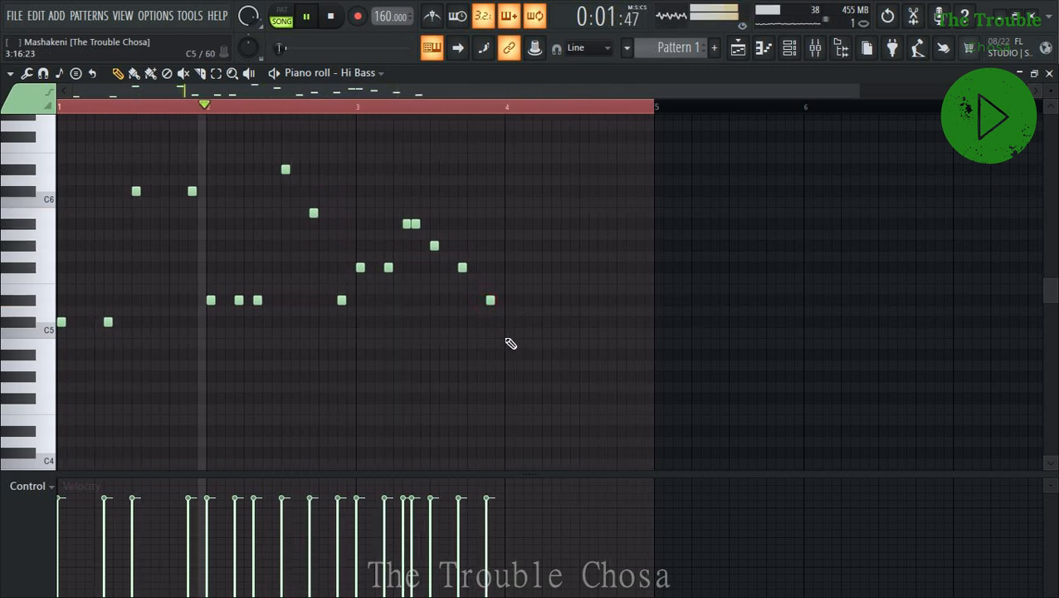
Add one-step Hi Bass notes in bar 4: C#5 at steps 1, 4, 6 and 15, and C#6 at step 9.
{"action": "left_click", "coordinate": [508, 322]}
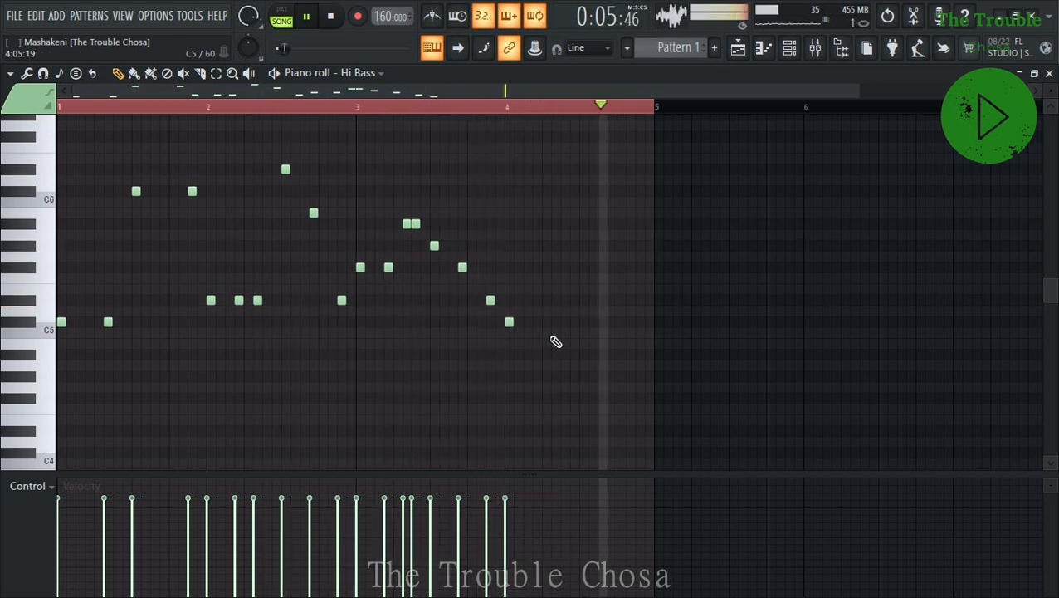
{"action": "left_click", "coordinate": [537, 322]}
{"action": "left_click", "coordinate": [555, 321]}
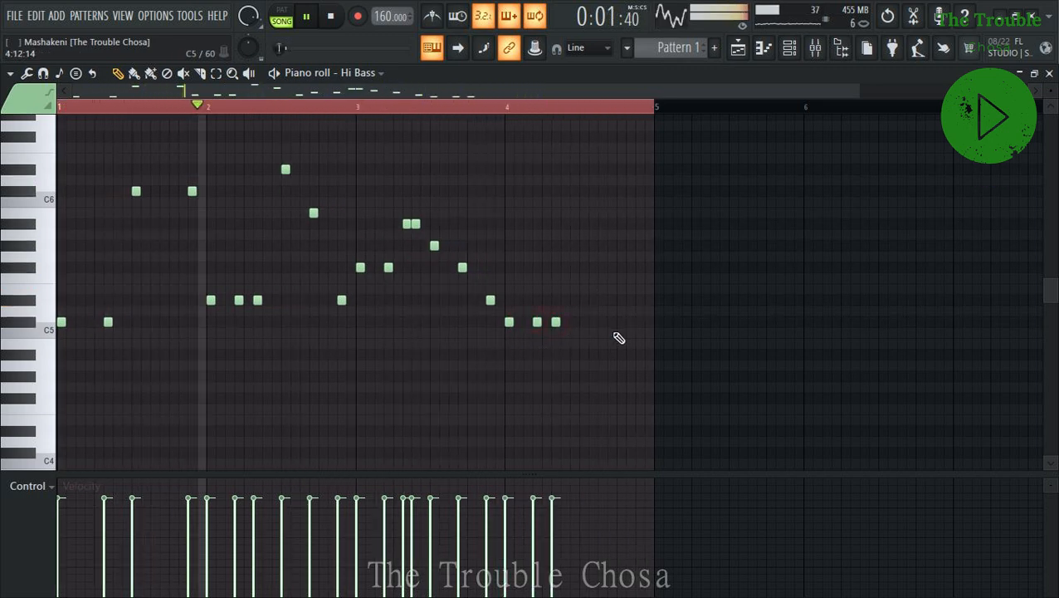
{"action": "left_click", "coordinate": [584, 191]}
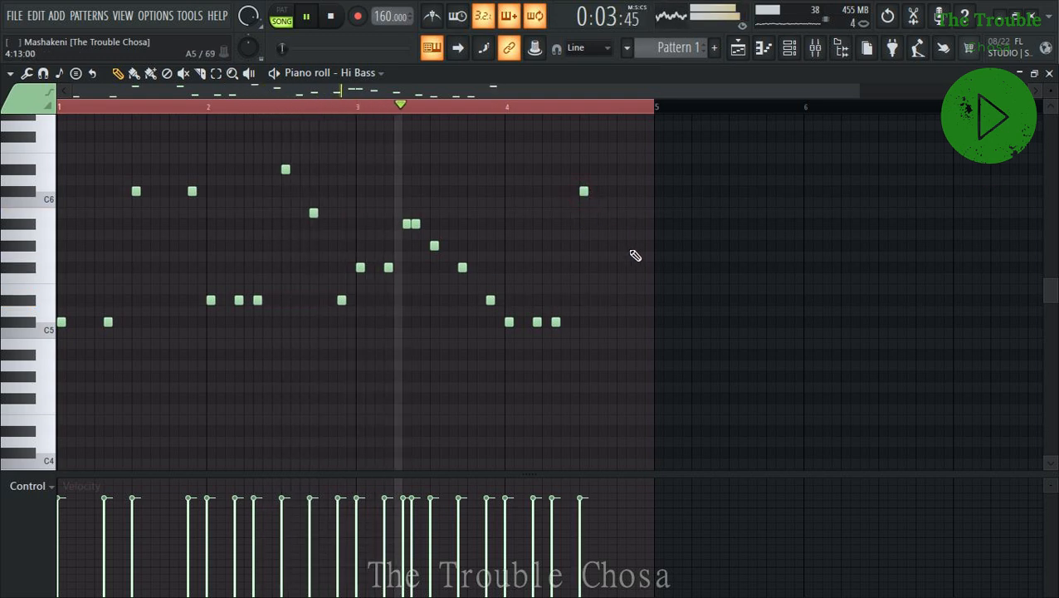
{"action": "left_click", "coordinate": [630, 321]}
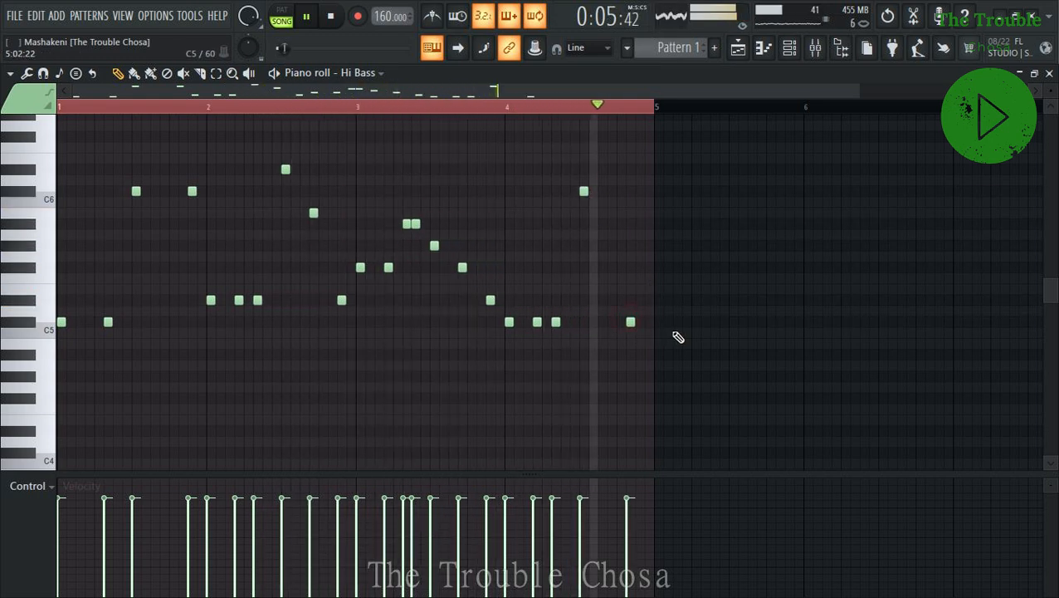
{"action": "right_click", "coordinate": [630, 321]}
{"action": "left_click", "coordinate": [635, 321]}
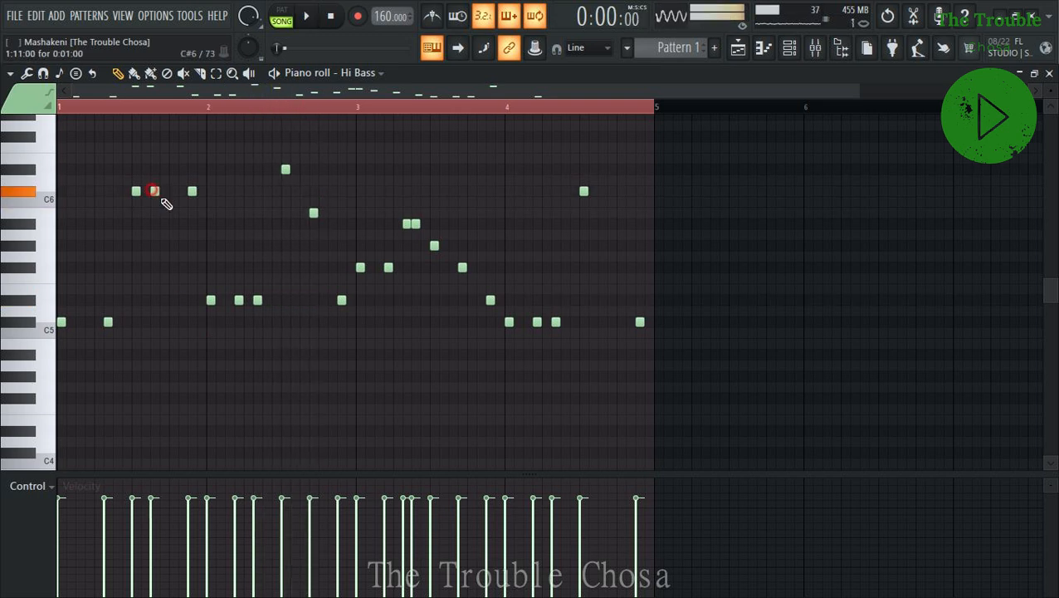
Rework the end of bar 1's Hi Bass with C#5 at steps 11 and 15 and C#6 at step 13, and play it back.
{"action": "key", "text": "space"}
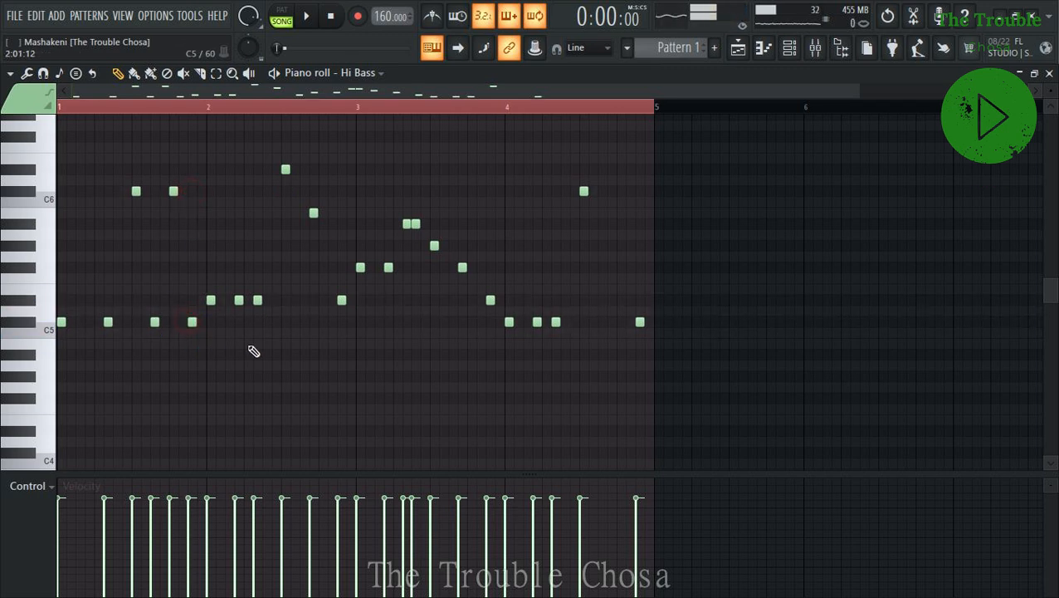
{"action": "key", "text": "space"}
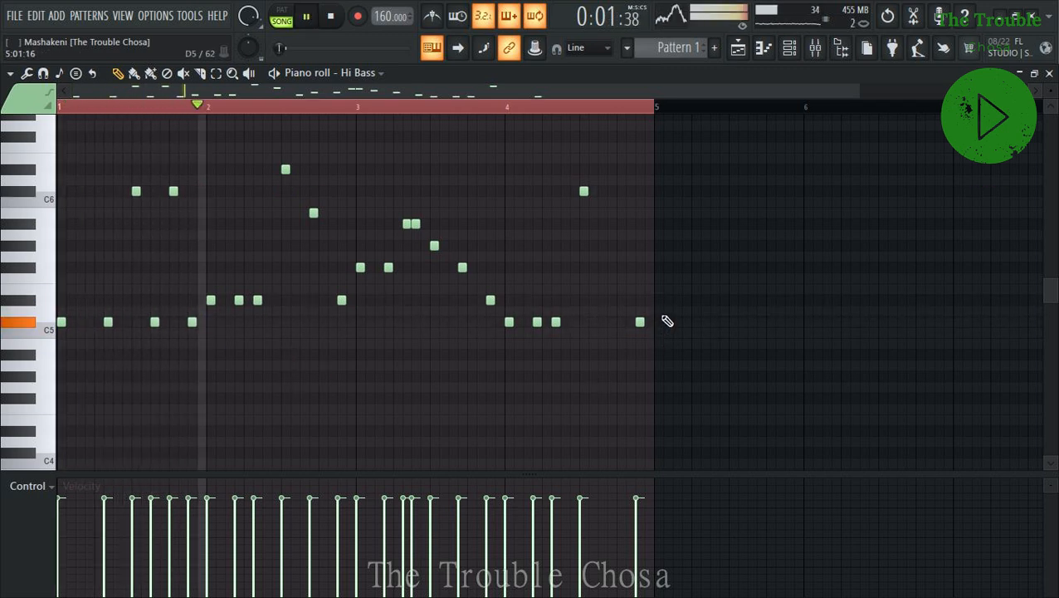
{"action": "key", "text": "space"}
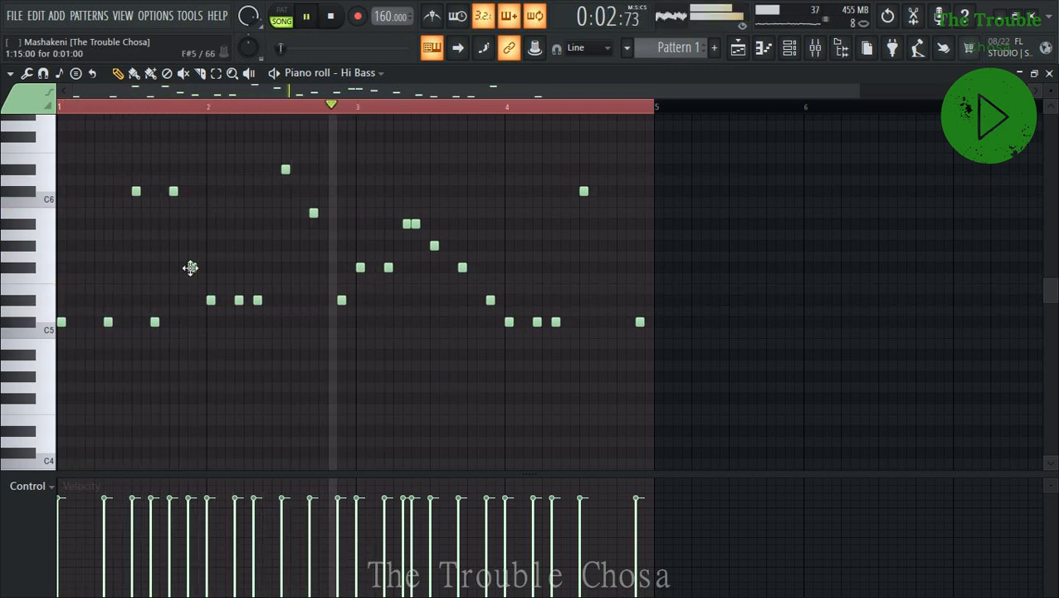
{"action": "left_click", "coordinate": [193, 322]}
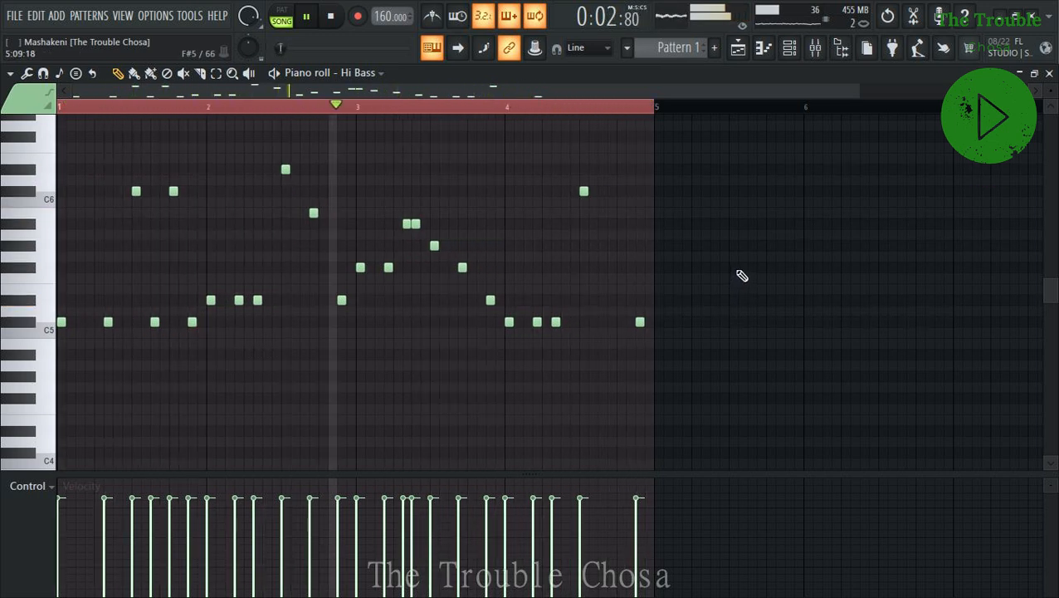
Raise bar 1's Hi Bass notes at steps 11 and 15 to C#6 and play the part back.
{"action": "right_click", "coordinate": [155, 321]}
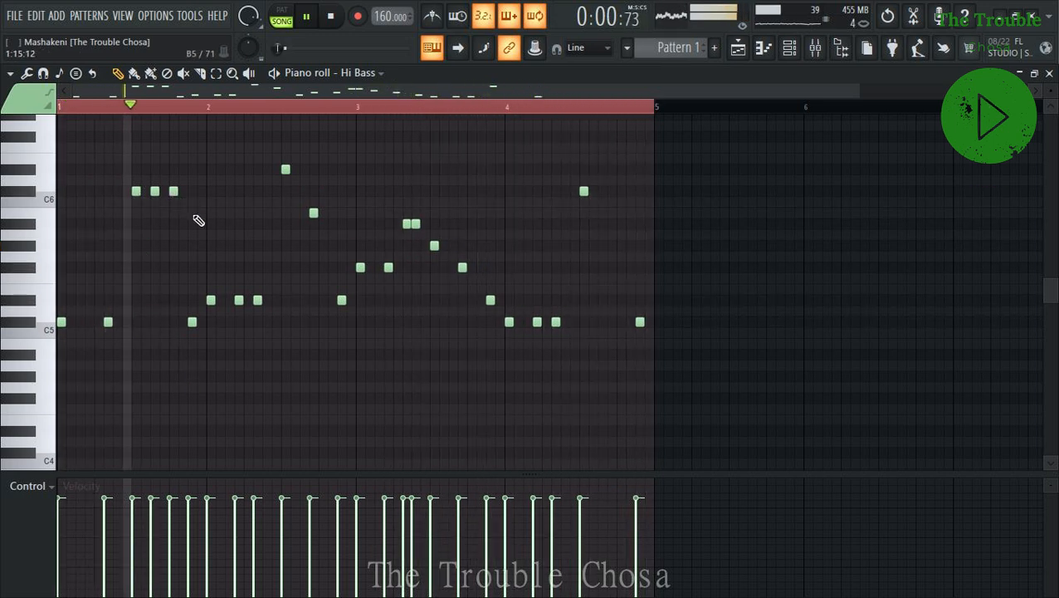
{"action": "right_click", "coordinate": [191, 321]}
{"action": "key", "text": "space"}
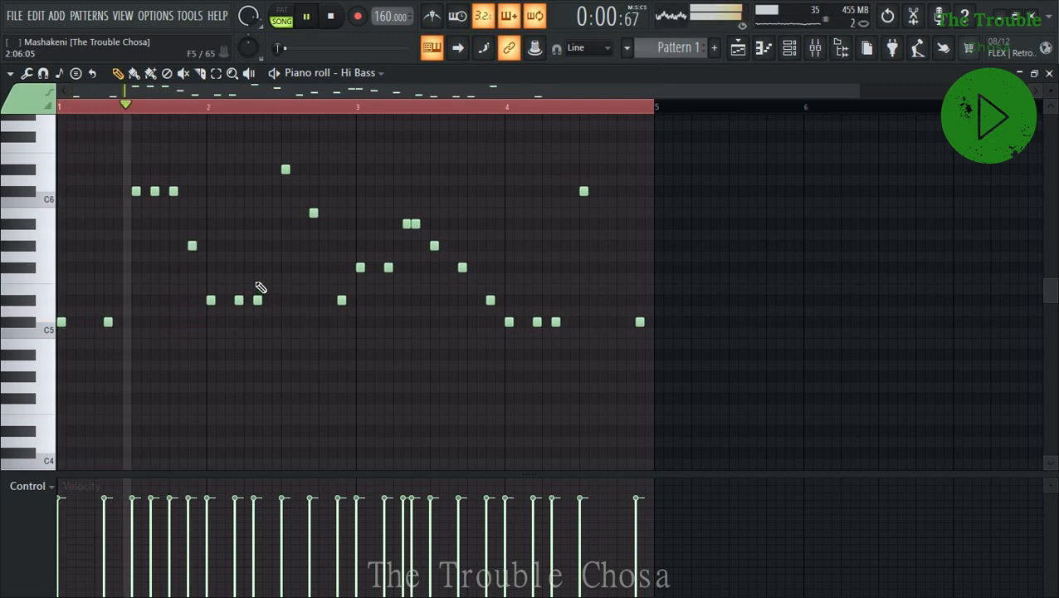
{"action": "left_click_drag", "start_coordinate": [191, 244], "coordinate": [190, 192]}
{"action": "key", "text": "space"}
{"action": "key", "text": "space"}
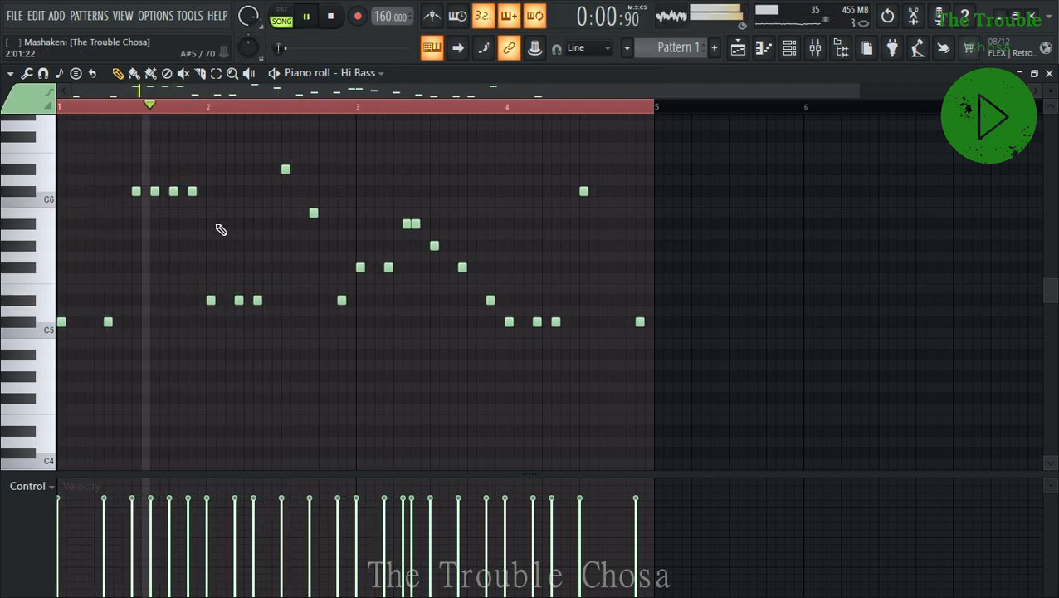
Delete bar 1's C#6 Hi Bass note at step 15, play the part back, and close the piano roll.
{"action": "right_click", "coordinate": [191, 191]}
{"action": "key", "text": "space"}
{"action": "key", "text": "space"}
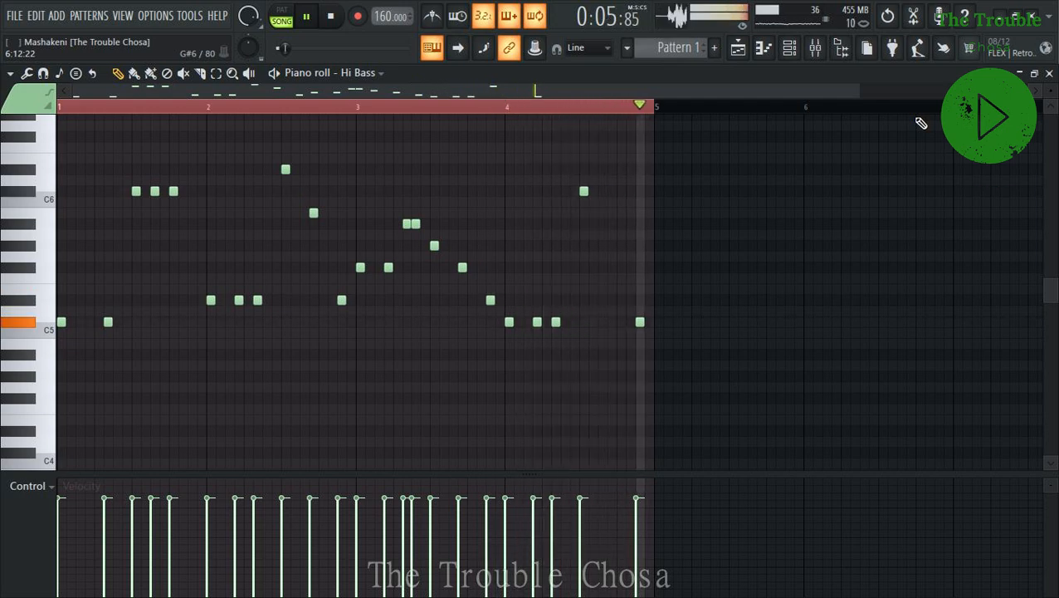
{"action": "left_click", "coordinate": [1050, 73]}
Copy the Hi Bass notes and paste them into the Mid Bass and Low Bass channels.
{"action": "right_click", "coordinate": [192, 462]}
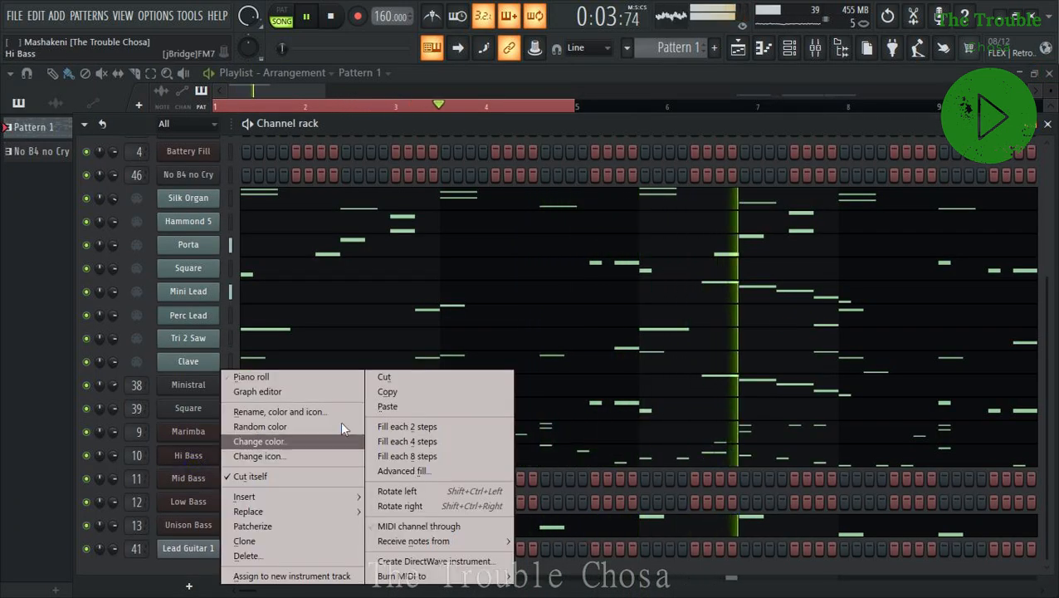
{"action": "left_click", "coordinate": [392, 393]}
{"action": "right_click", "coordinate": [208, 480]}
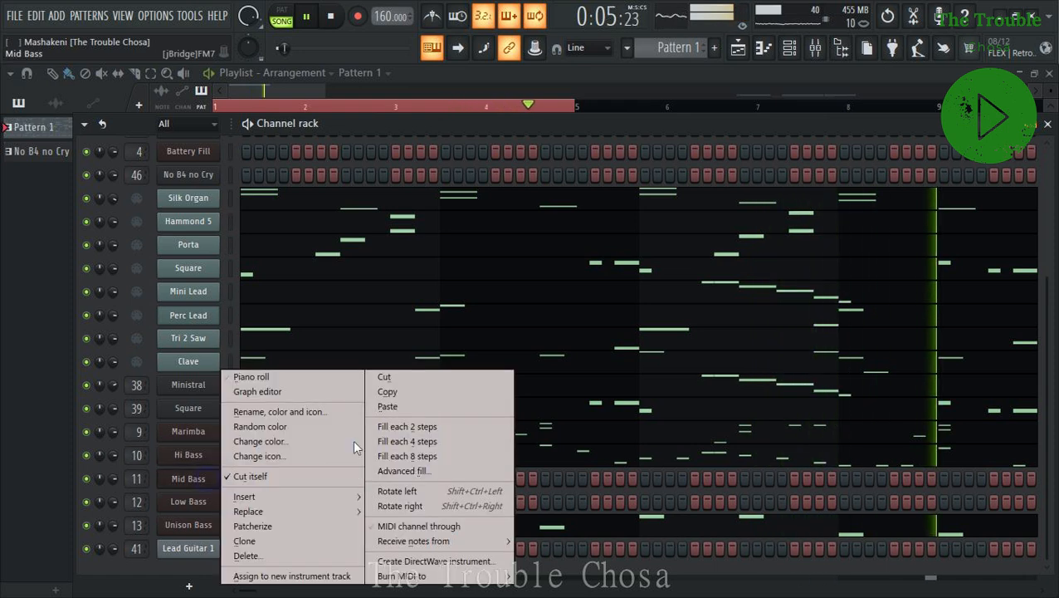
{"action": "left_click", "coordinate": [387, 406]}
{"action": "right_click", "coordinate": [205, 503]}
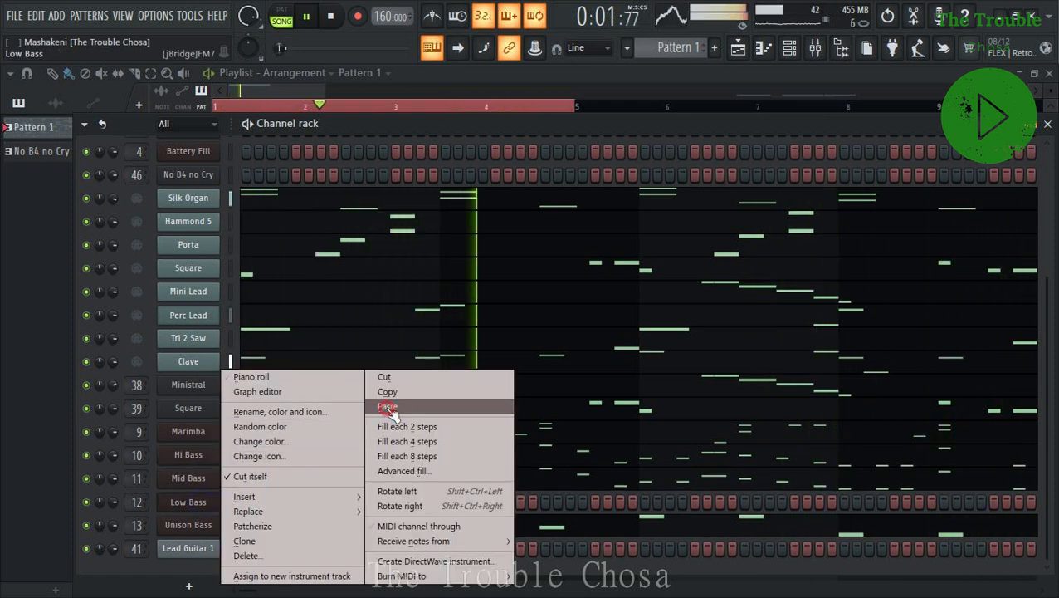
{"action": "left_click", "coordinate": [387, 407]}
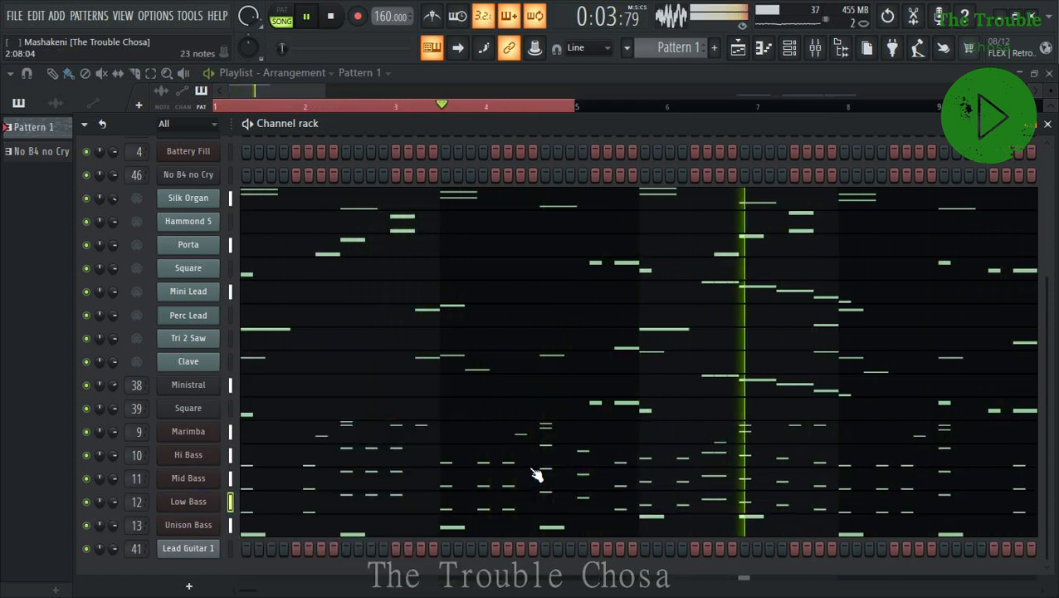
Open the Snare channel's piano roll from the channel rack.
{"action": "scroll", "coordinate": [586, 383], "scroll_direction": "up", "scroll_amount": 3}
{"action": "scroll", "coordinate": [586, 383], "scroll_direction": "down", "scroll_amount": 3}
{"action": "scroll", "coordinate": [586, 383], "scroll_direction": "up", "scroll_amount": 6}
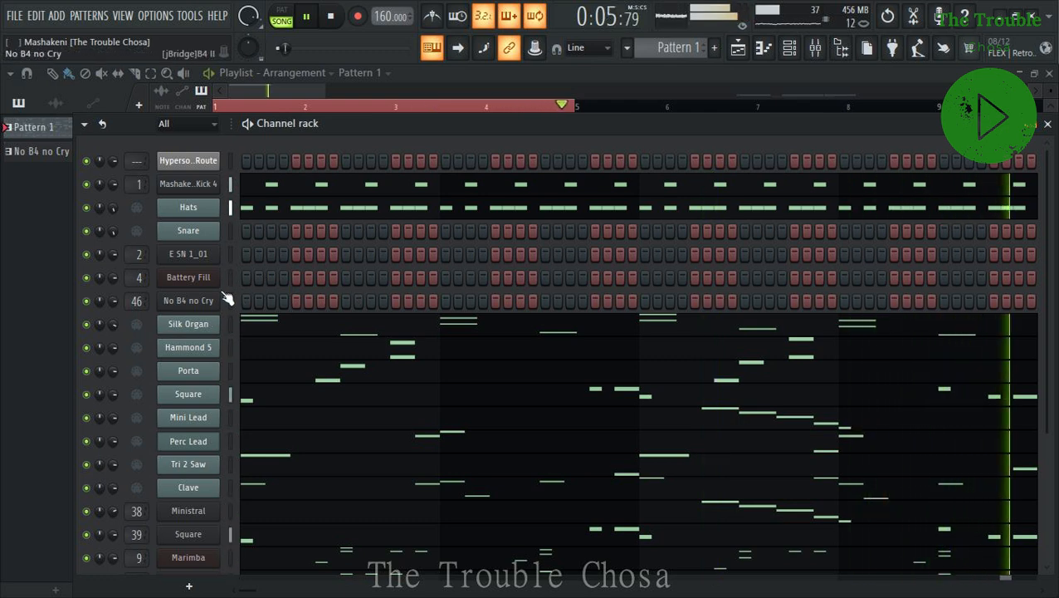
{"action": "left_click", "coordinate": [201, 235]}
{"action": "right_click", "coordinate": [205, 238]}
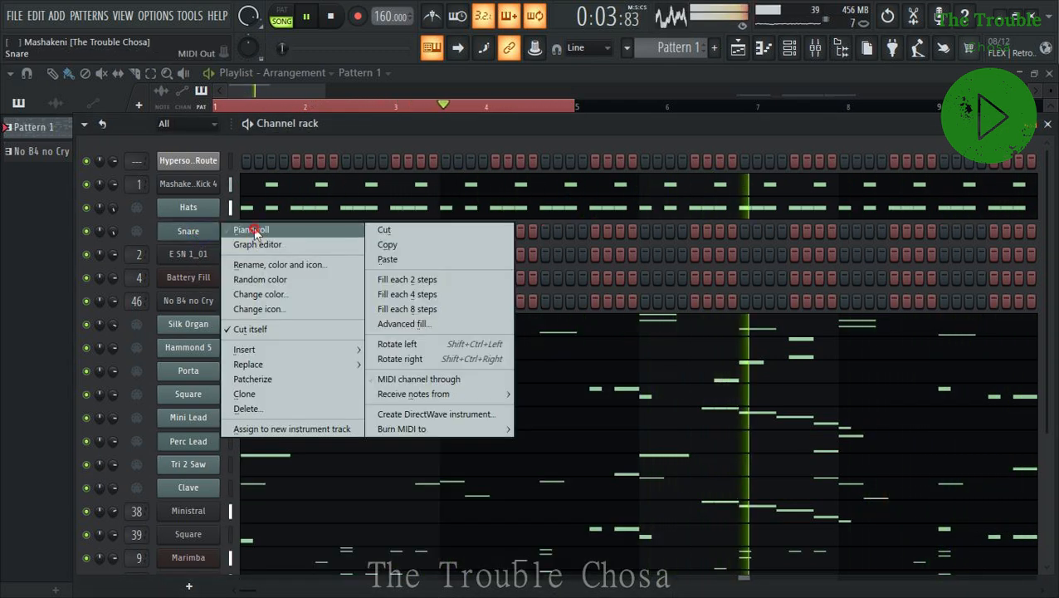
{"action": "left_click", "coordinate": [247, 223]}
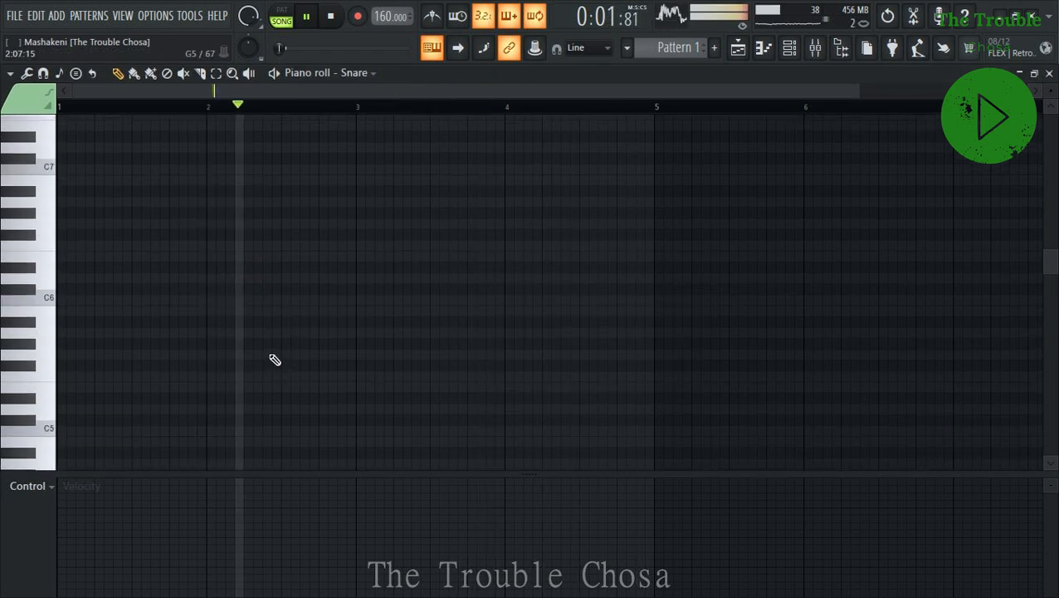
{"action": "key", "text": "alt+Tab"}
{"action": "key", "text": "Tab"}
{"action": "key", "text": "Tab"}
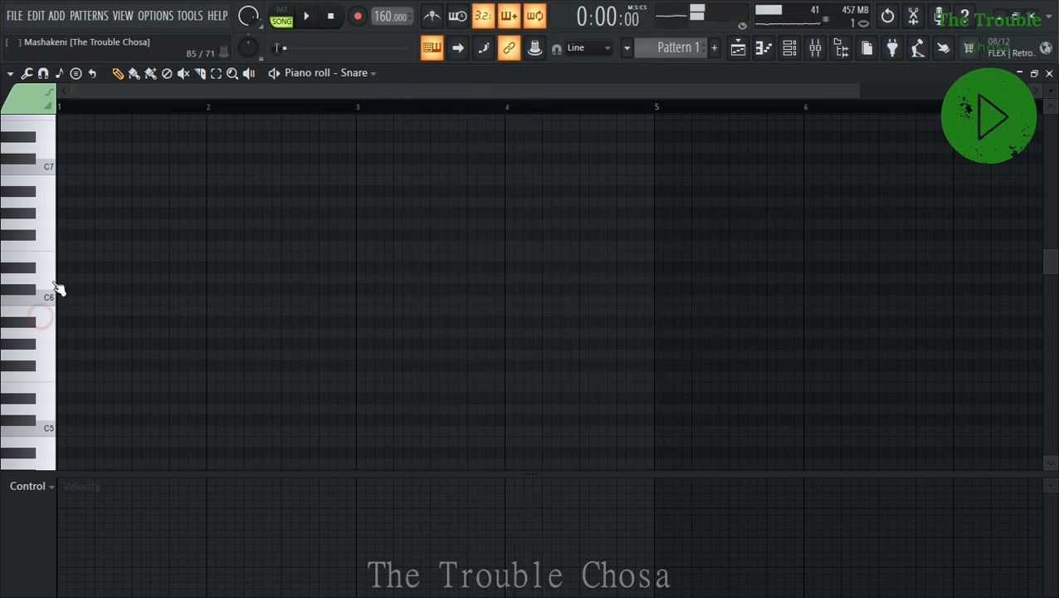
Audition the Snare channel's keys across the octaves down to around C3 to find a suitable drum sound.
{"action": "key", "text": "space"}
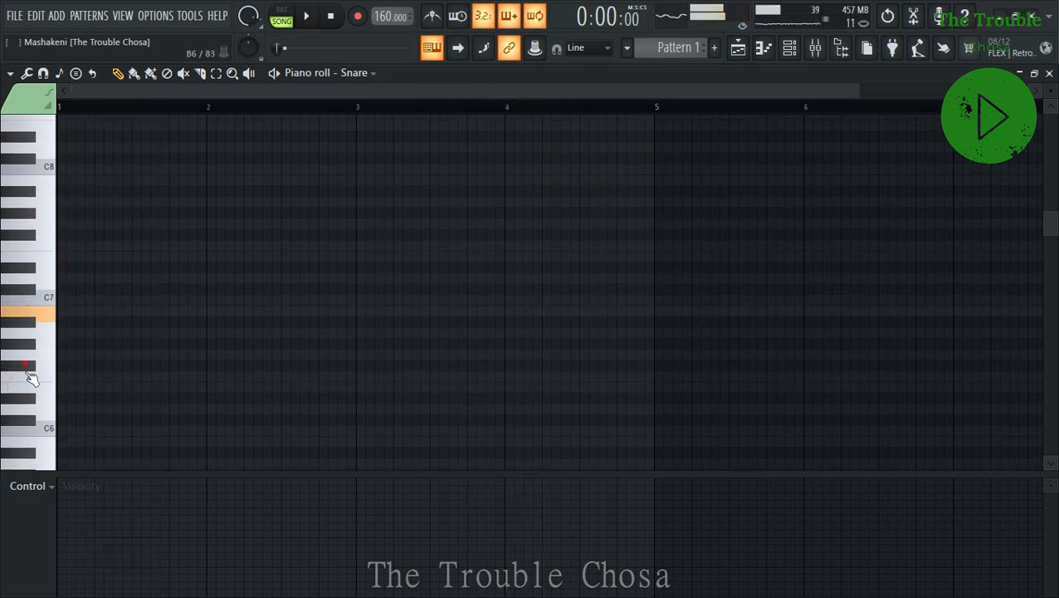
{"action": "scroll", "coordinate": [48, 390], "scroll_direction": "down", "scroll_amount": 5}
{"action": "key", "text": "space"}
{"action": "left_click", "coordinate": [47, 330]}
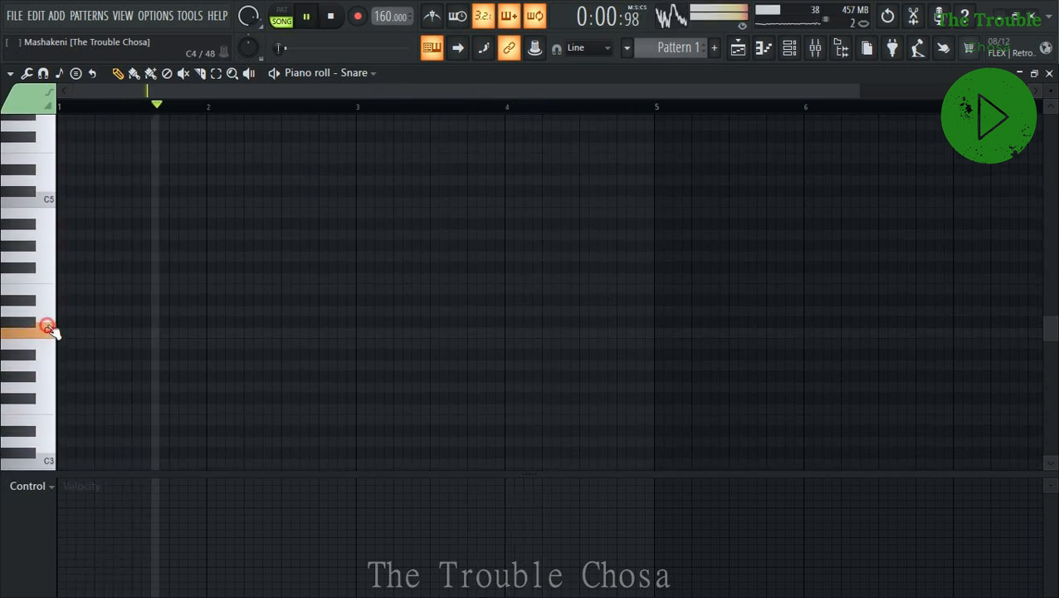
{"action": "key", "text": "space"}
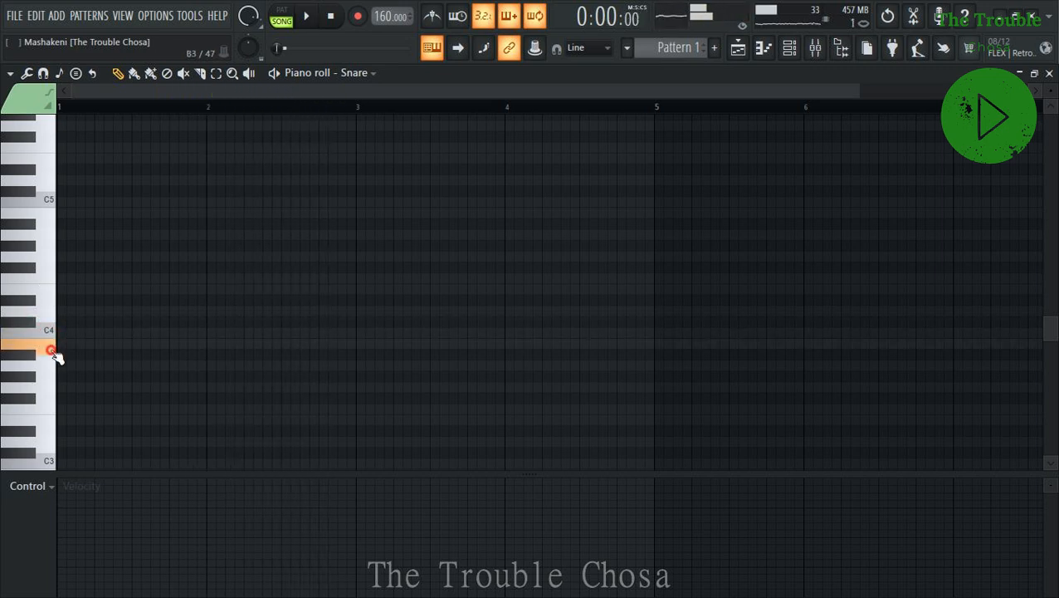
{"action": "left_click", "coordinate": [48, 366]}
{"action": "left_click", "coordinate": [48, 405]}
{"action": "left_click", "coordinate": [33, 423]}
{"action": "left_click", "coordinate": [41, 412]}
{"action": "scroll", "coordinate": [43, 411], "scroll_direction": "down", "scroll_amount": 3}
Place a one-step D#3 Snare note at step 7 of bar 1 and play the beat.
{"action": "key", "text": "space"}
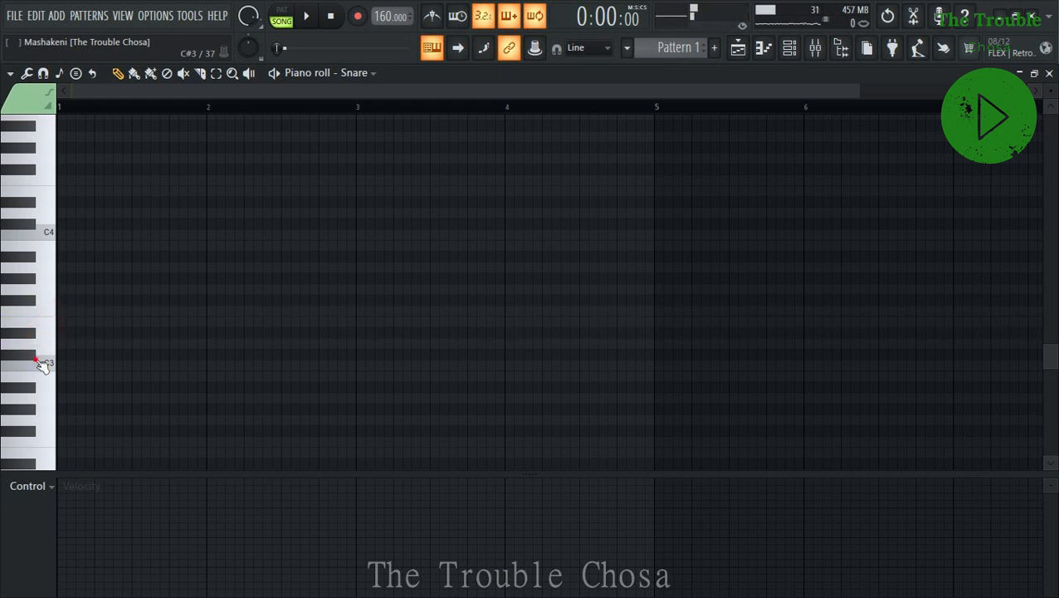
{"action": "key", "text": "space"}
{"action": "left_click", "coordinate": [115, 333]}
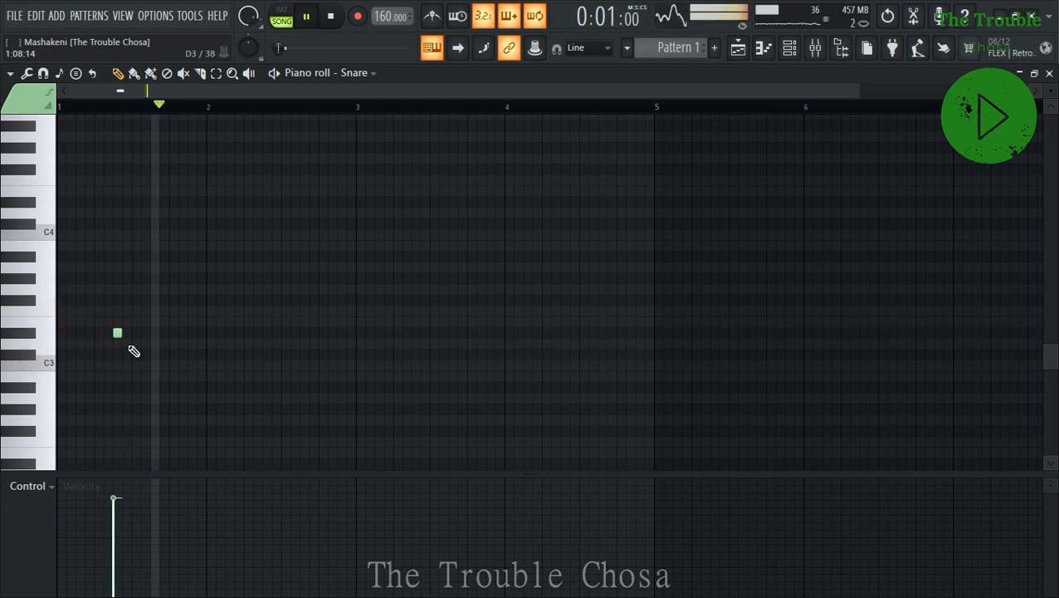
Add a second D#3 Snare note at step 7 of bar 3, trying and deleting extra notes in bars 2 and 4.
{"action": "left_click", "coordinate": [380, 333]}
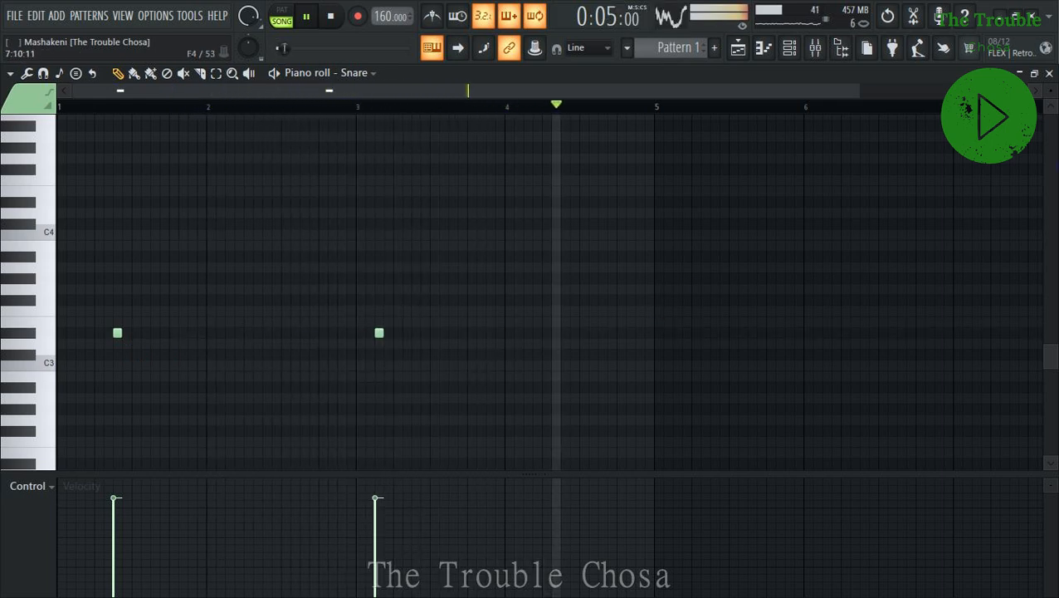
{"action": "key", "text": "space"}
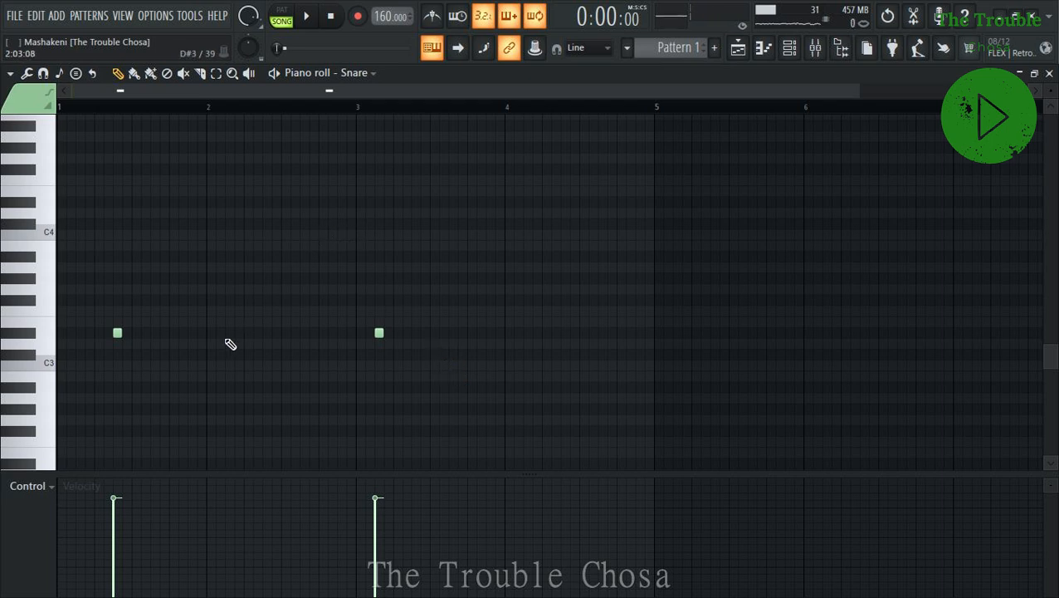
{"action": "left_click", "coordinate": [526, 333]}
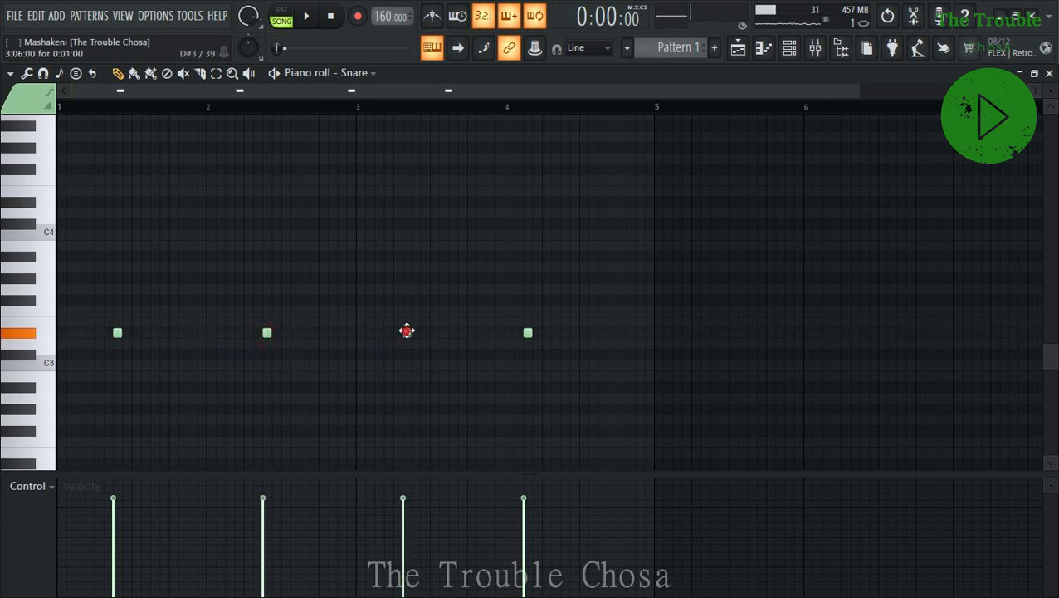
{"action": "right_click", "coordinate": [535, 341]}
{"action": "left_click", "coordinate": [564, 334]}
{"action": "right_click", "coordinate": [266, 333]}
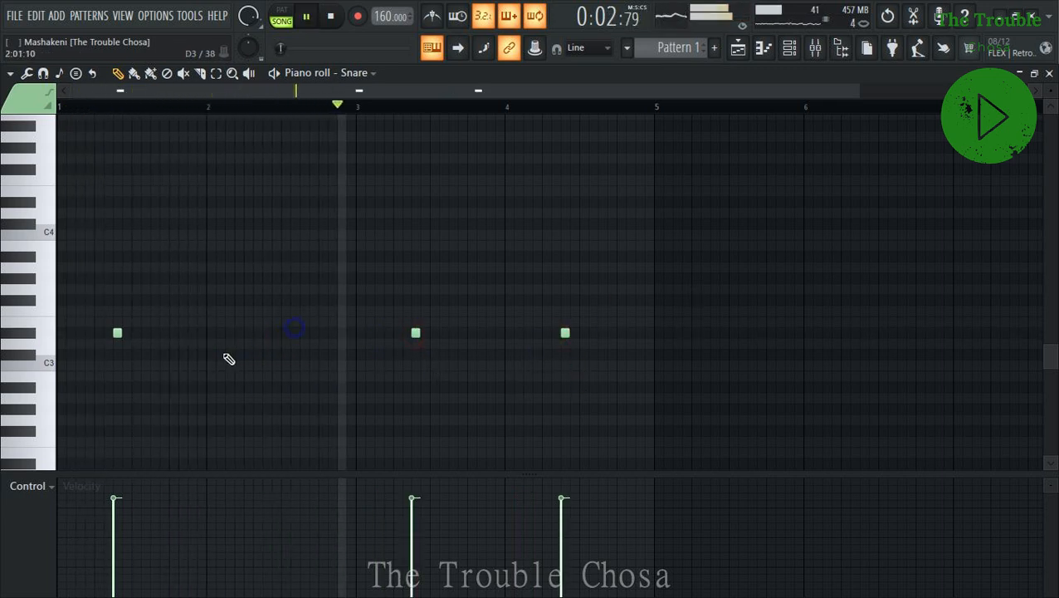
{"action": "right_click", "coordinate": [566, 333]}
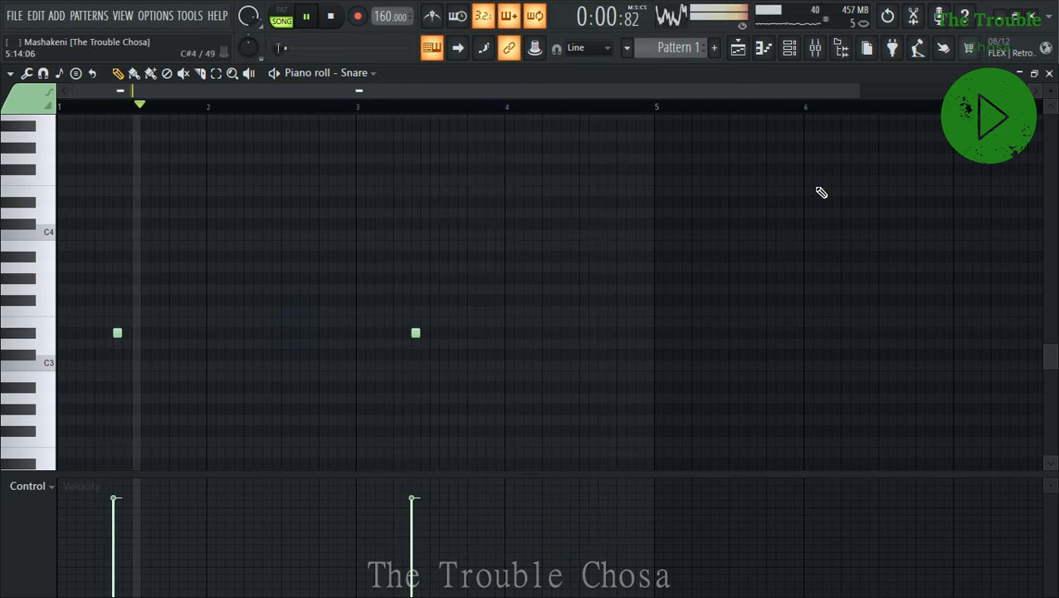
Try D3 Snare notes at step 9 of bars 2 and 4 against the playing beat, and delete both.
{"action": "key", "text": "F6"}
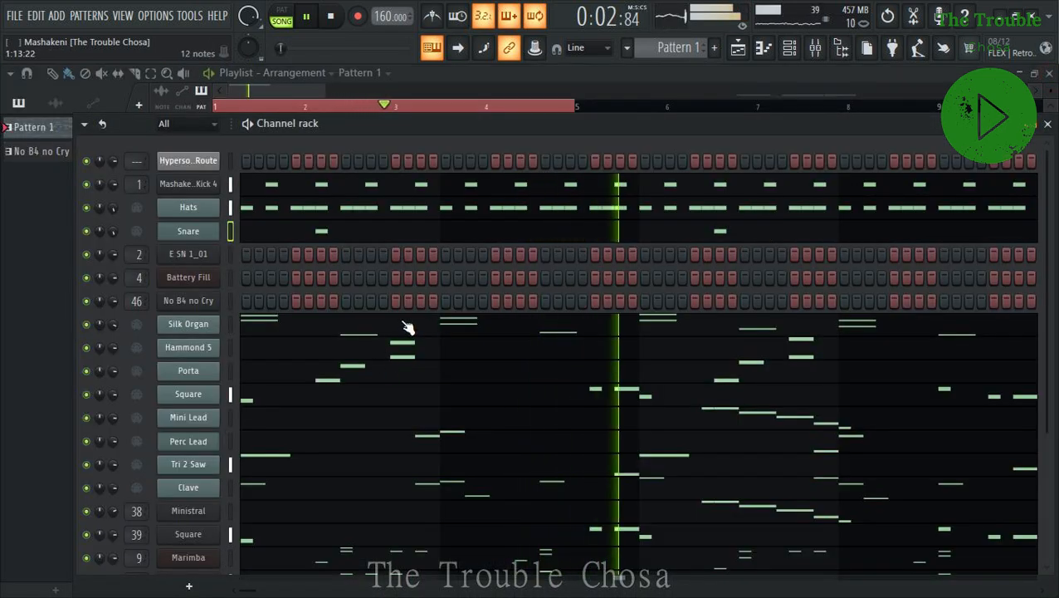
{"action": "scroll", "coordinate": [115, 346], "scroll_direction": "down", "scroll_amount": 4}
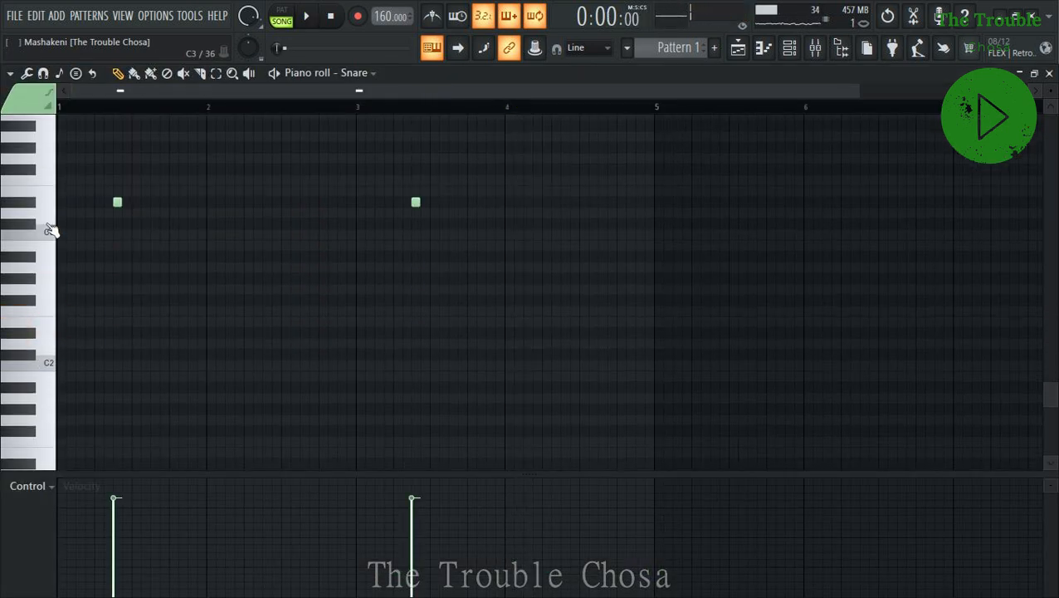
{"action": "left_click", "coordinate": [583, 212]}
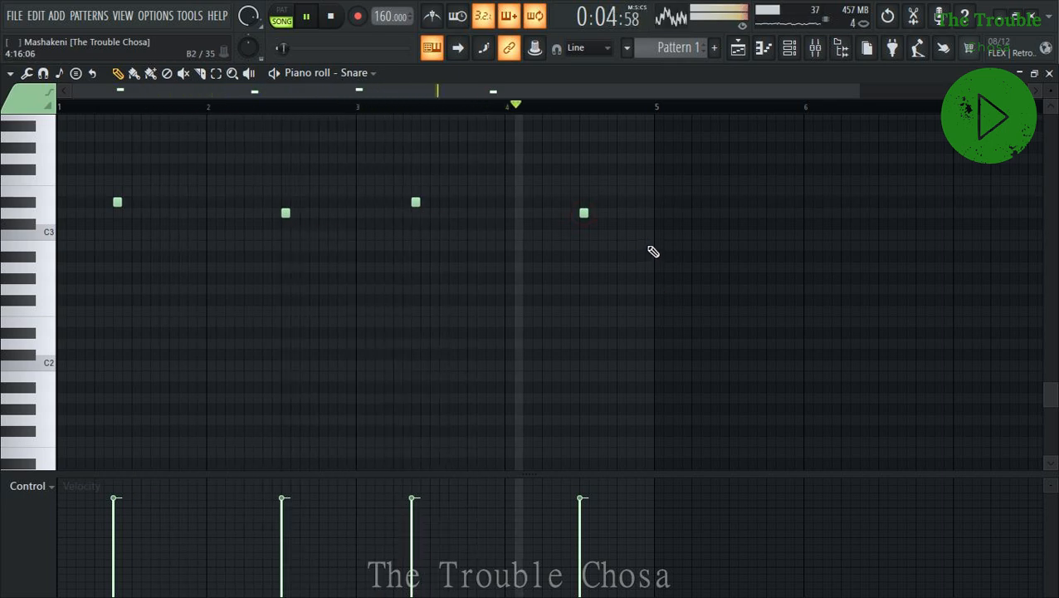
{"action": "key", "text": "space"}
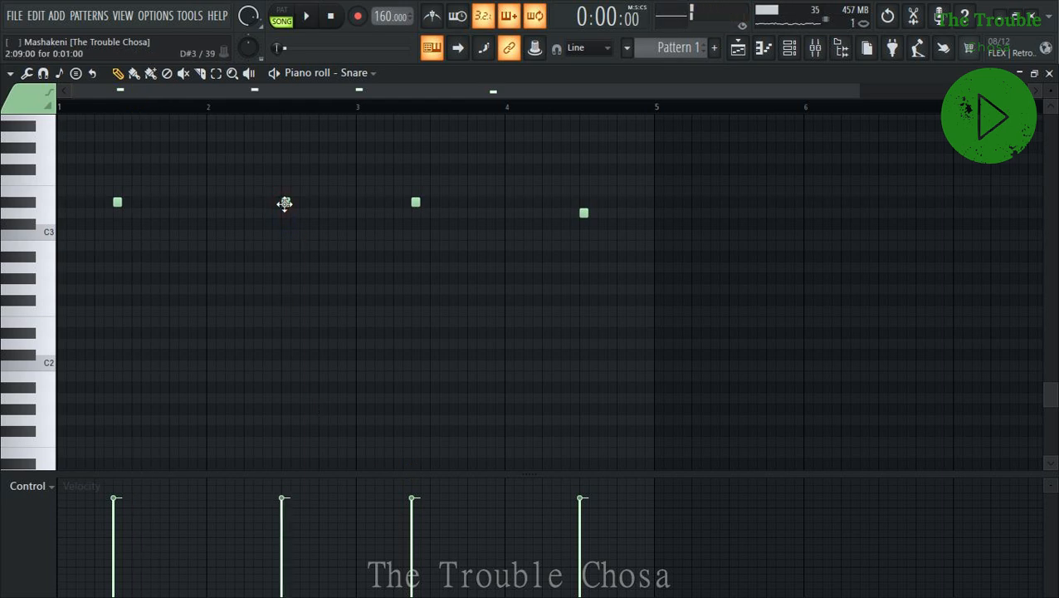
{"action": "key", "text": "space"}
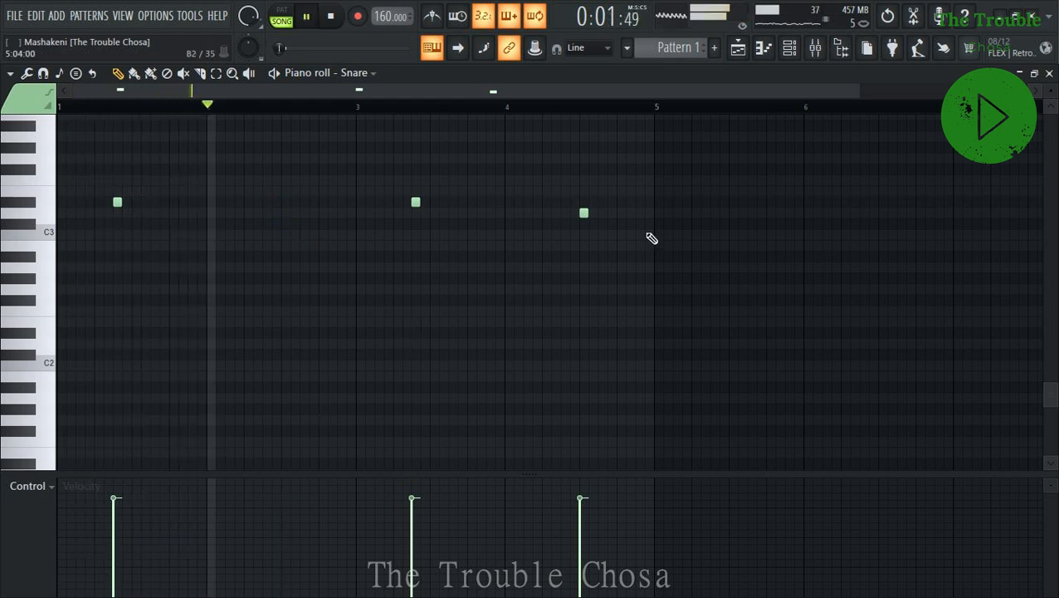
{"action": "right_click", "coordinate": [586, 215]}
Open the E SN 1_01 channel's piano roll and place a C5 note at step 9 of bar 1 with 100% velocity.
{"action": "left_click", "coordinate": [1049, 73]}
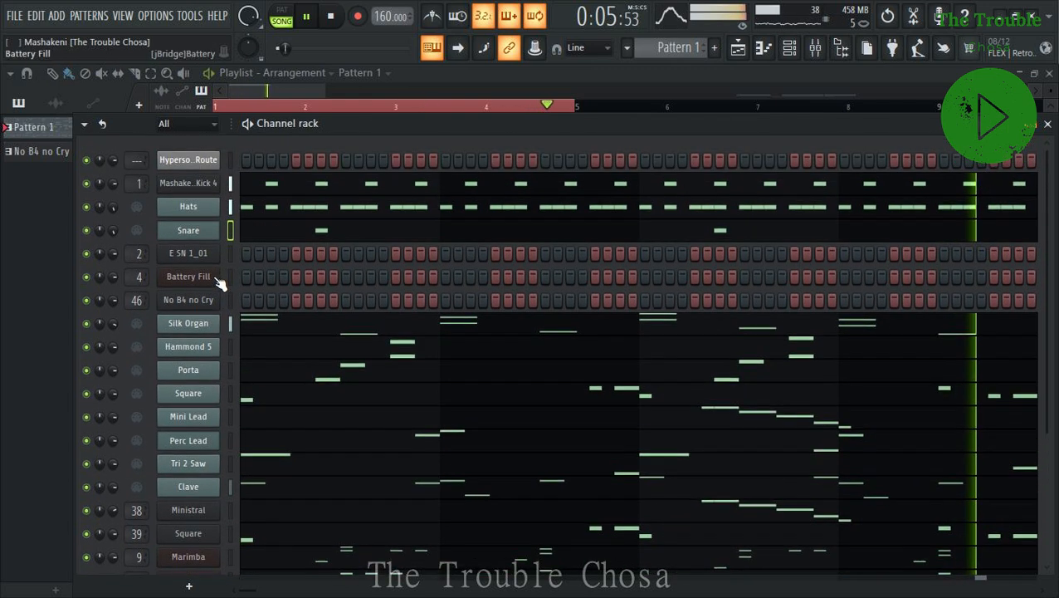
{"action": "right_click", "coordinate": [183, 256]}
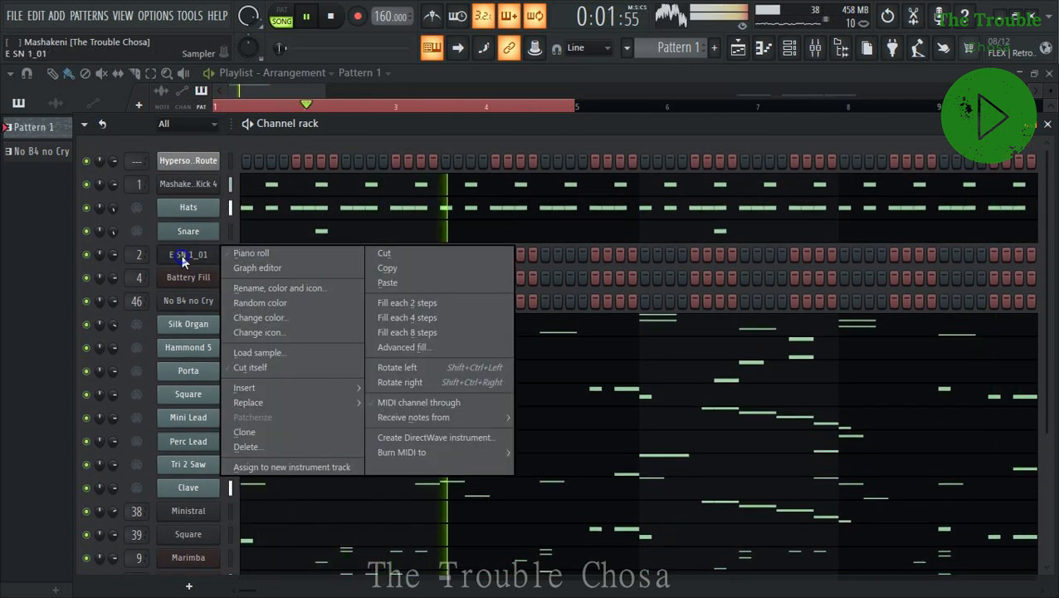
{"action": "left_click", "coordinate": [235, 254]}
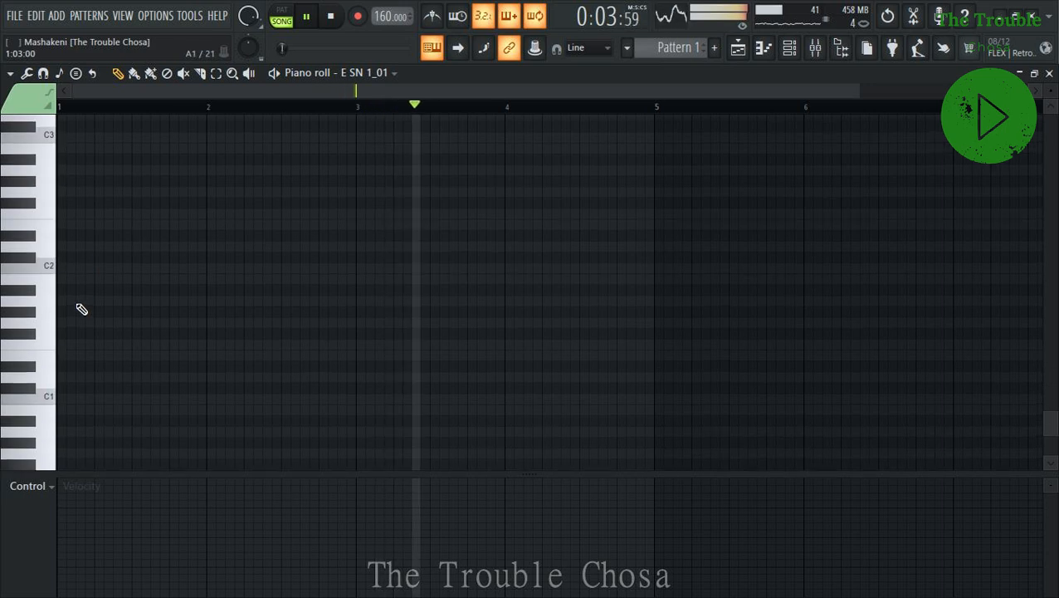
{"action": "scroll", "coordinate": [75, 319], "scroll_direction": "down", "scroll_amount": 1}
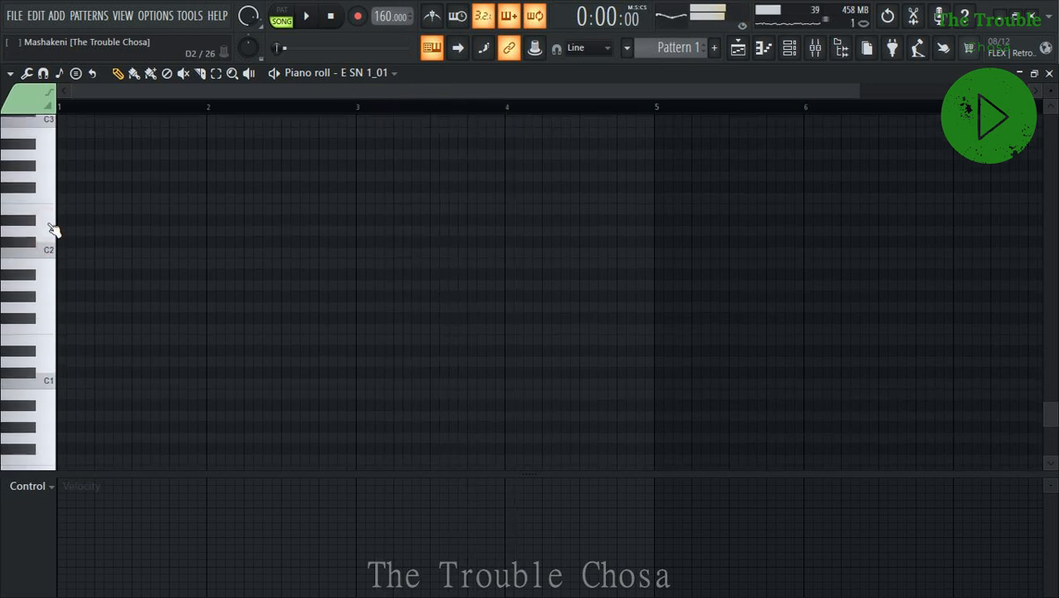
{"action": "scroll", "coordinate": [55, 235], "scroll_direction": "up", "scroll_amount": 3}
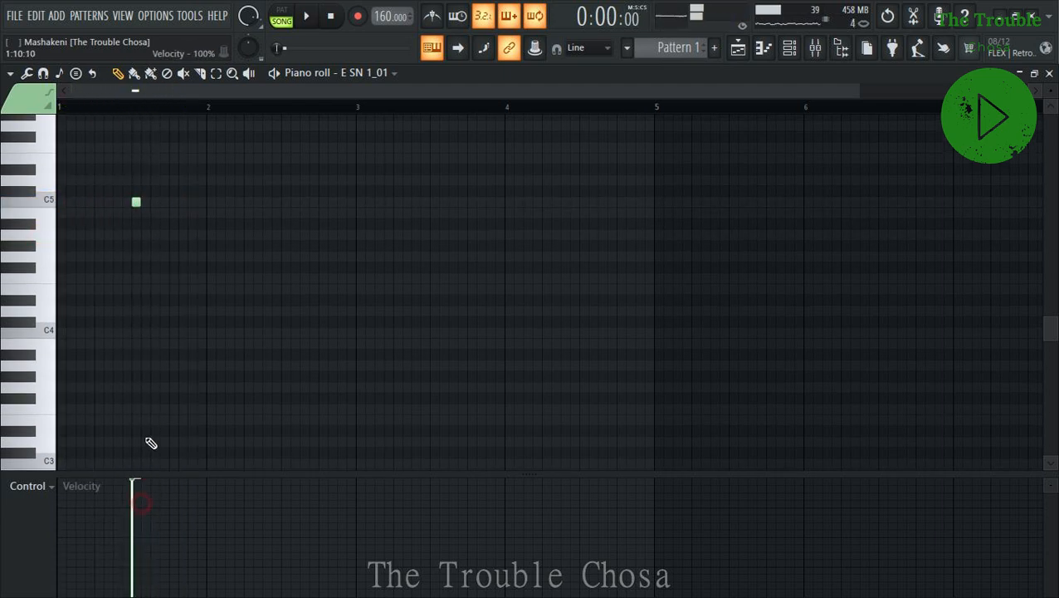
{"action": "key", "text": "space"}
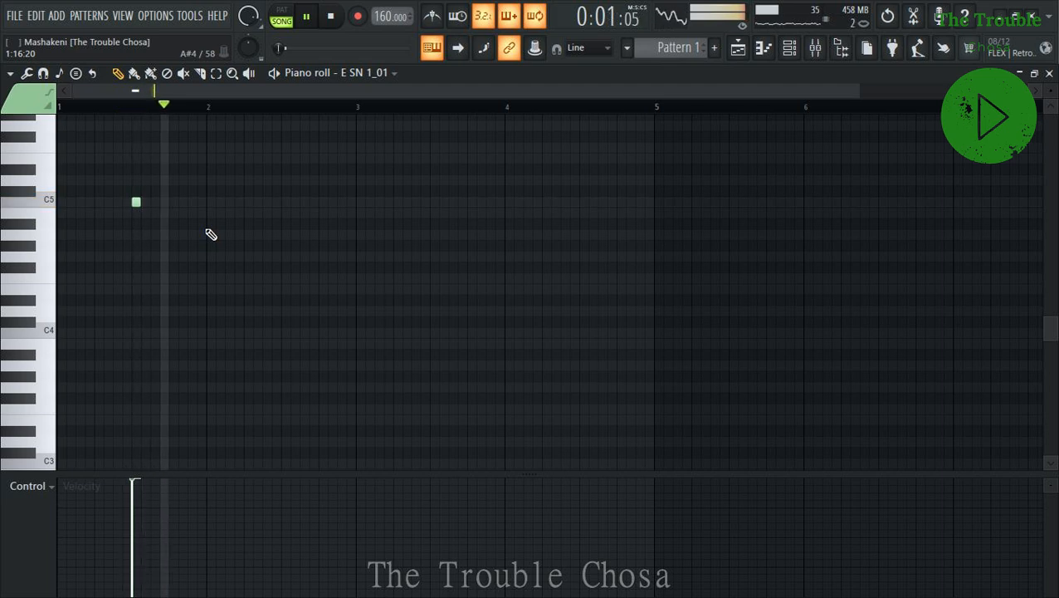
Add C5 notes at steps 7 and 5 of bar 1 in the E SN 1_01 part, checking them against the beat.
{"action": "key", "text": "space"}
{"action": "key", "text": "space"}
{"action": "key", "text": "space"}
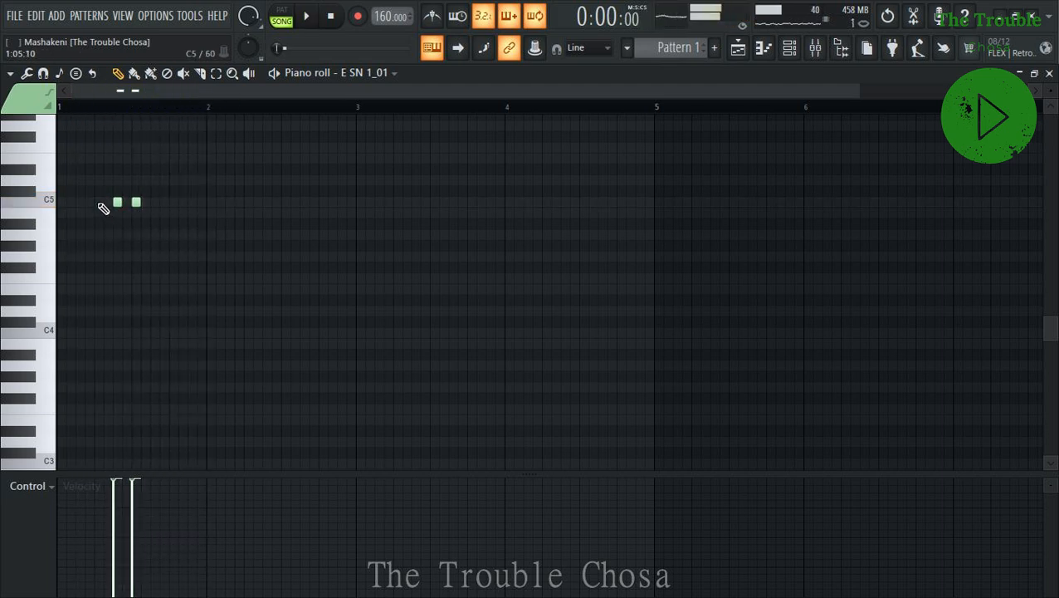
{"action": "key", "text": "space"}
{"action": "key", "text": "space"}
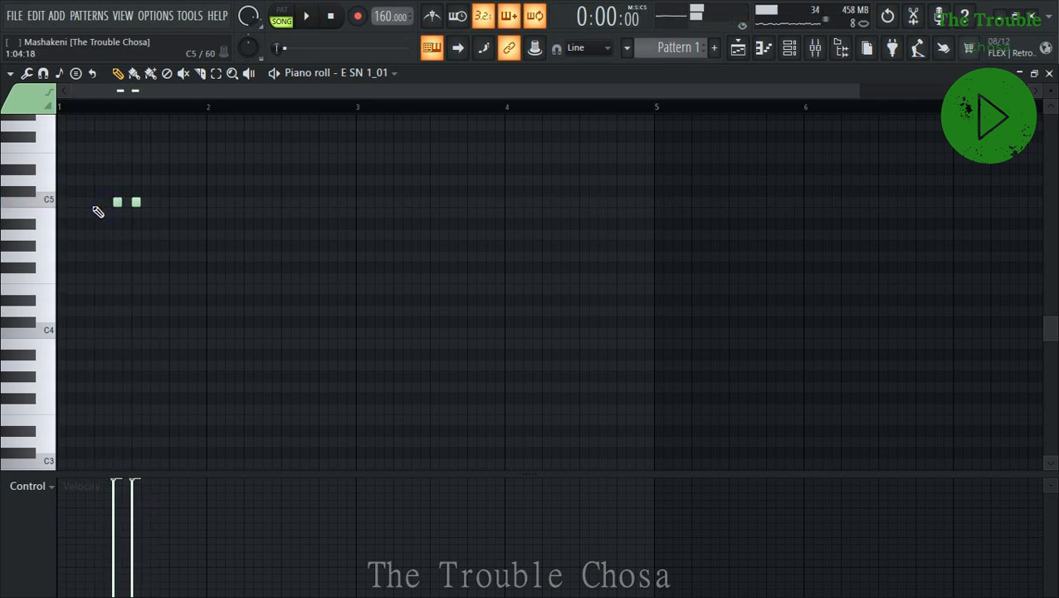
{"action": "key", "text": "space"}
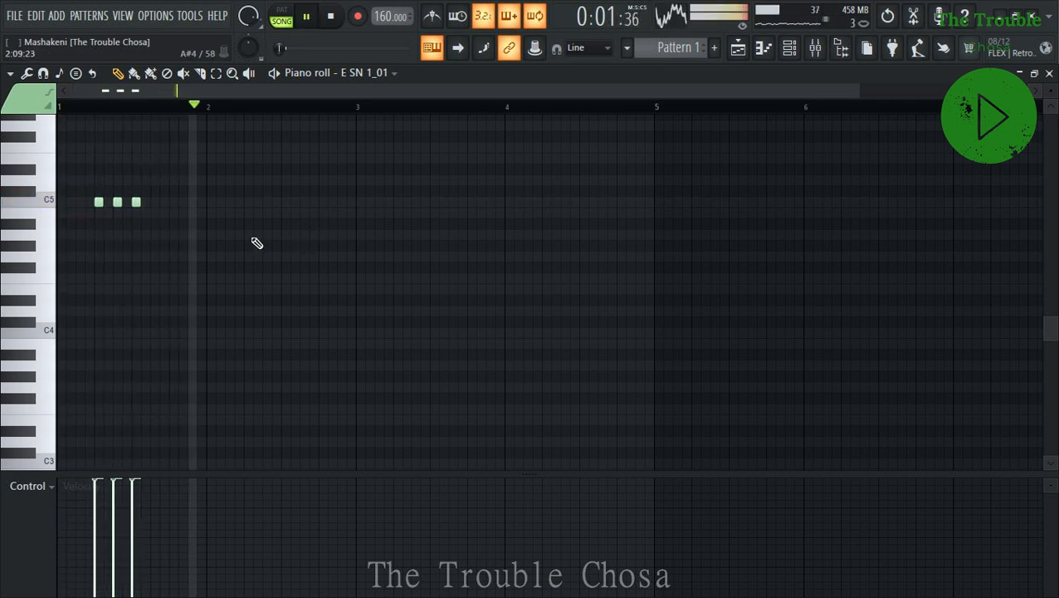
Try C5 notes at step 5 of bars 2 and 3 in the E SN 1_01 part while playing the beat.
{"action": "left_click", "coordinate": [248, 201]}
{"action": "left_click", "coordinate": [267, 202]}
{"action": "key", "text": "space"}
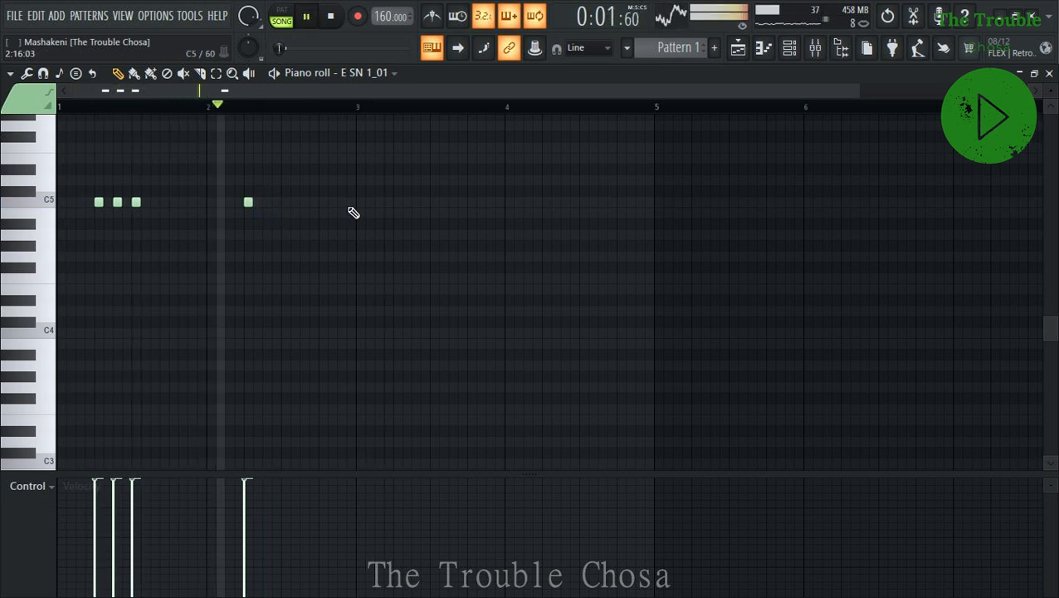
{"action": "key", "text": "space"}
{"action": "right_click", "coordinate": [416, 204]}
{"action": "key", "text": "space"}
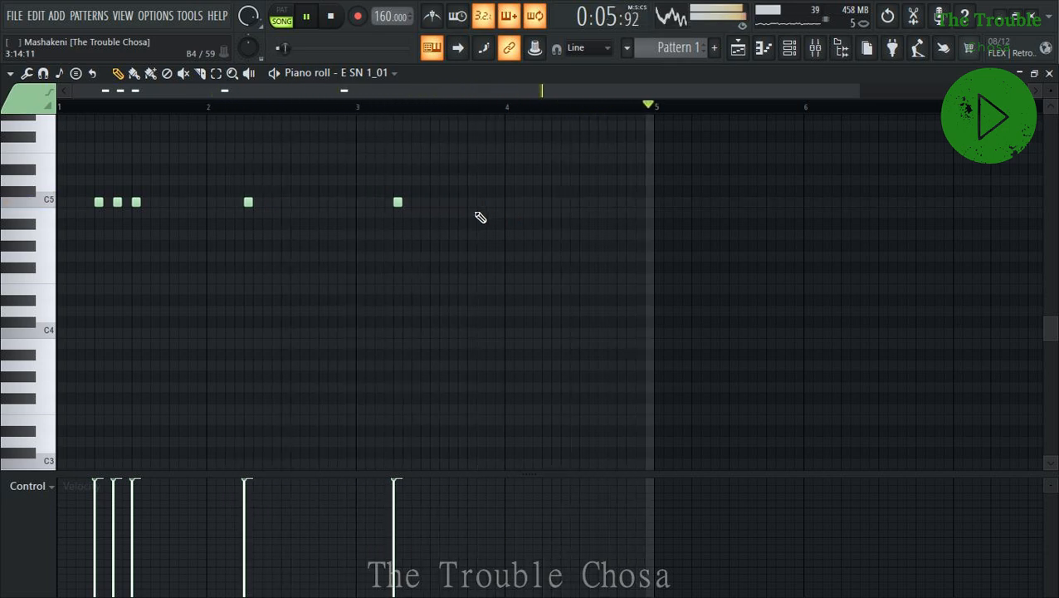
{"action": "key", "text": "space"}
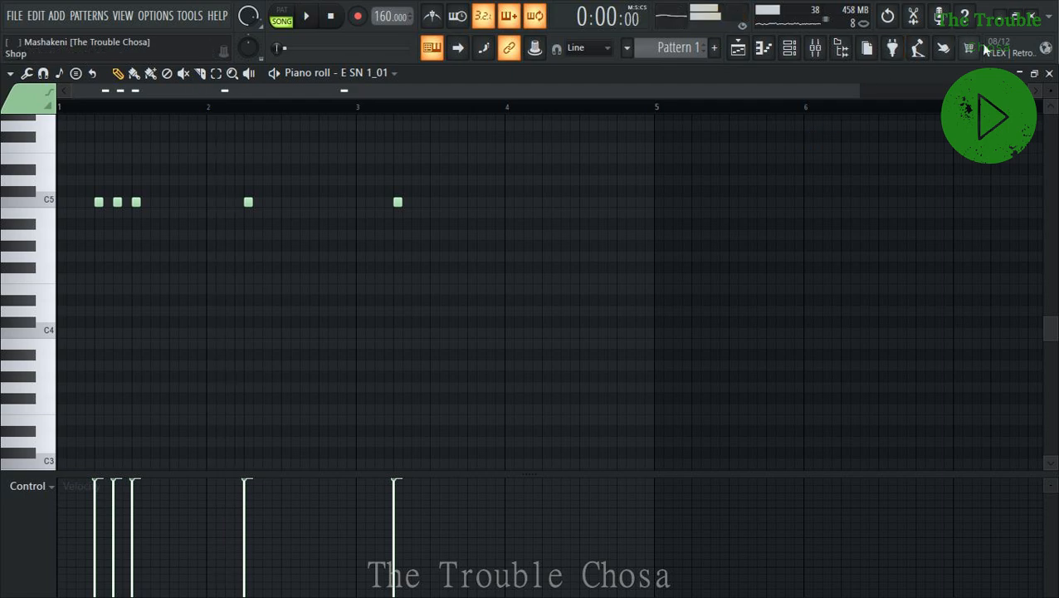
Reopen the Snare part, move its two D#3 notes to step 13 of bars 1 and 3, and play the beat.
{"action": "left_click", "coordinate": [1049, 73]}
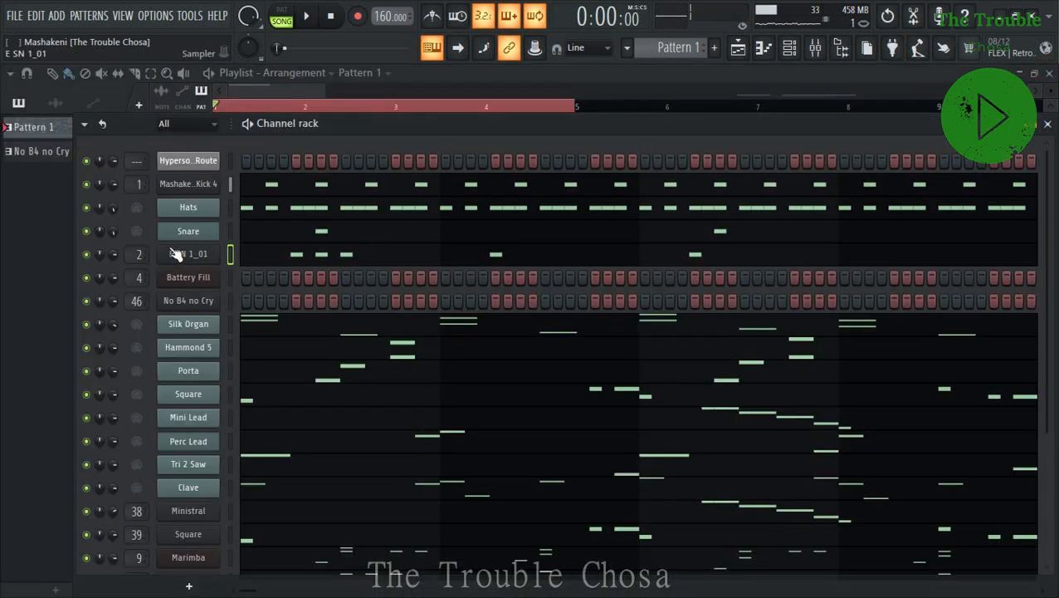
{"action": "left_click", "coordinate": [322, 238]}
{"action": "key", "text": "space"}
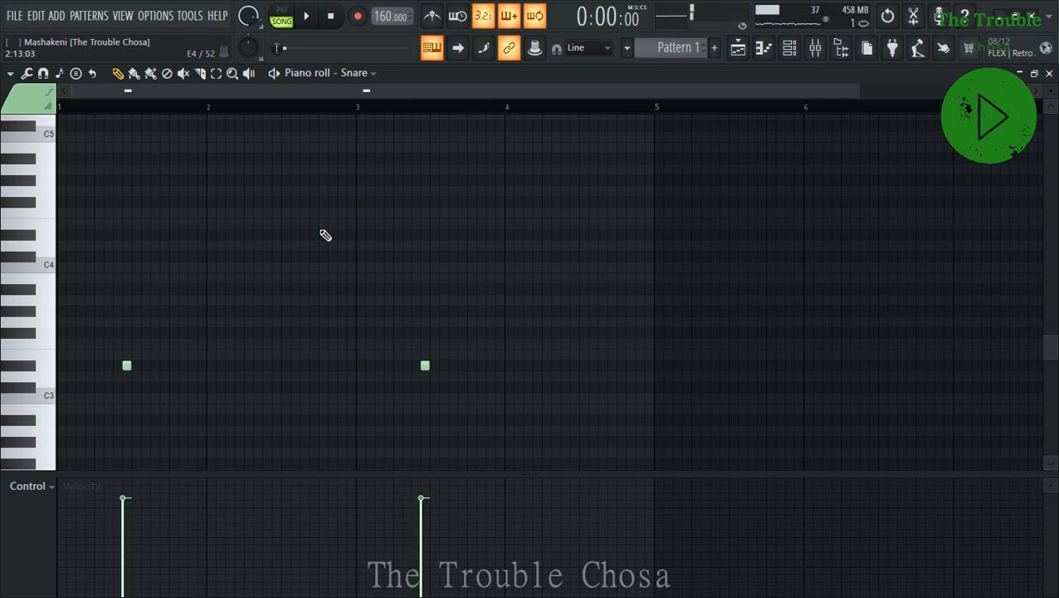
{"action": "key", "text": "space"}
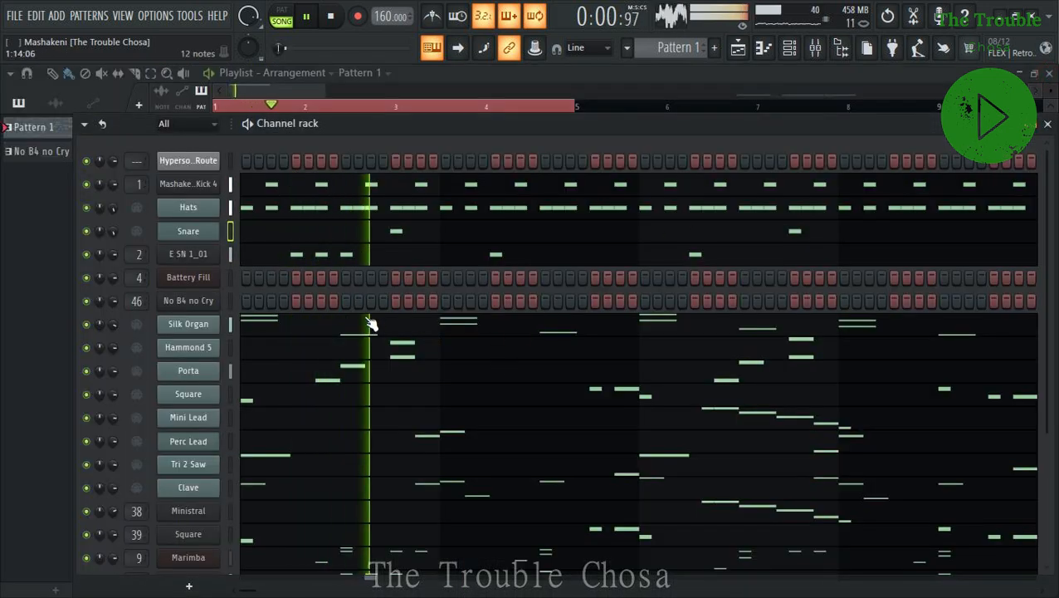
Rework bar 2 of the E SN 1_01 part to C5 notes at steps 6 and 9, and play the beat.
{"action": "left_click", "coordinate": [326, 264]}
{"action": "scroll", "coordinate": [341, 280], "scroll_direction": "up", "scroll_amount": 3}
{"action": "key", "text": "space"}
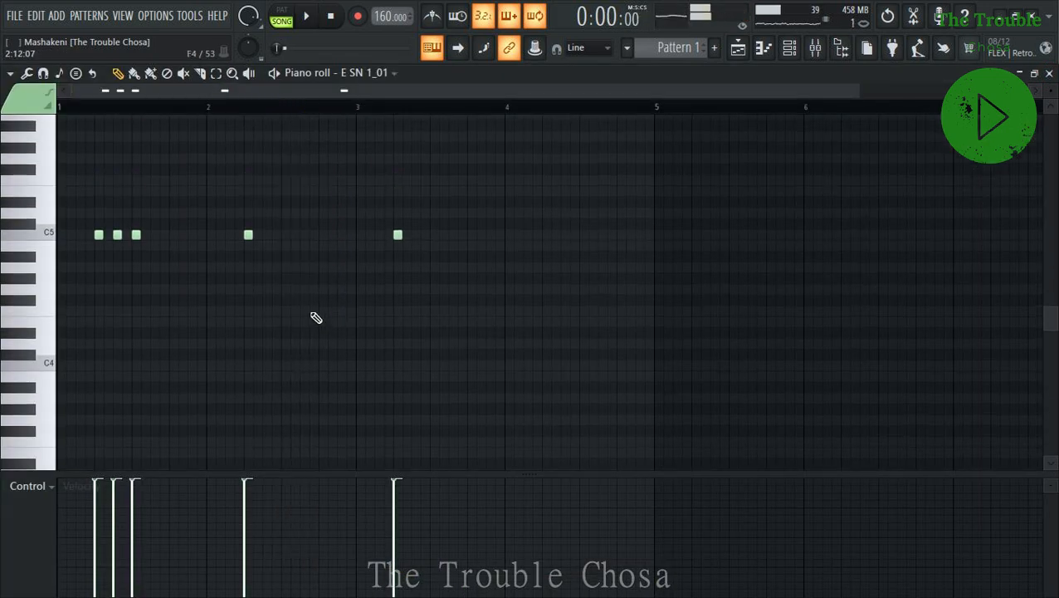
{"action": "key", "text": "space"}
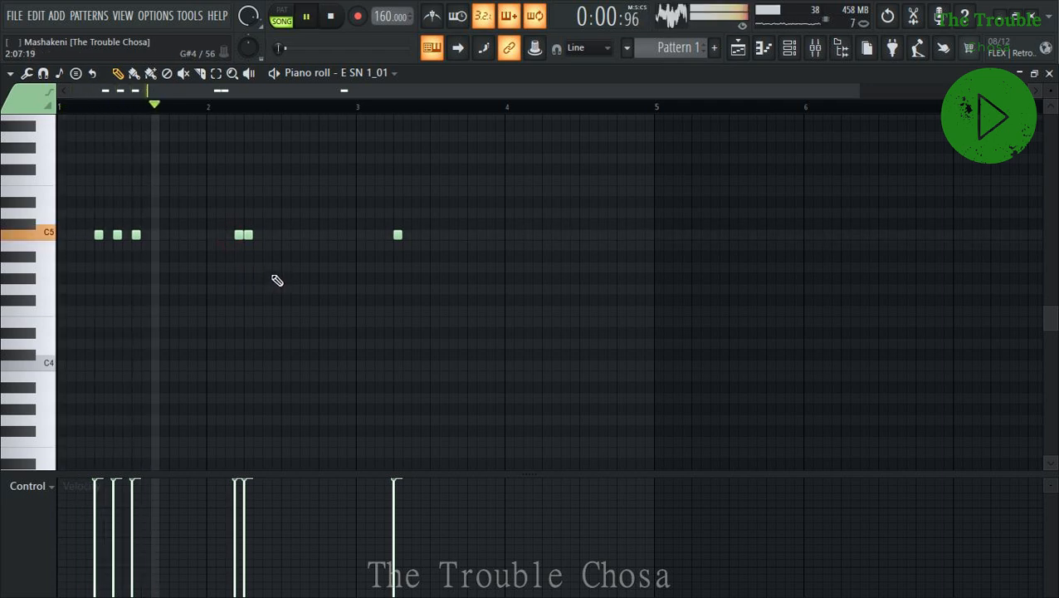
{"action": "key", "text": "space"}
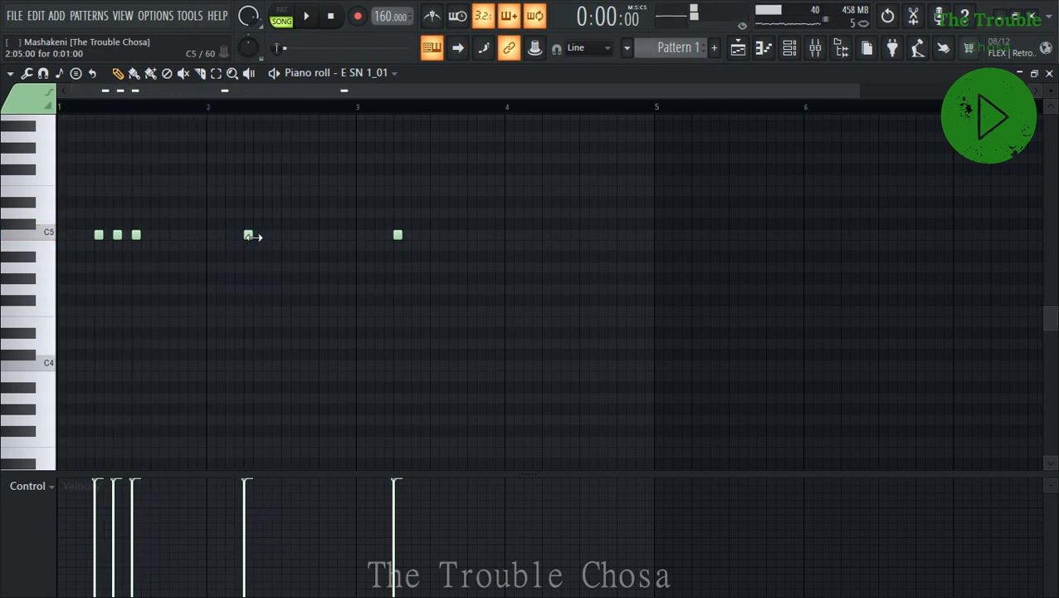
{"action": "key", "text": "space"}
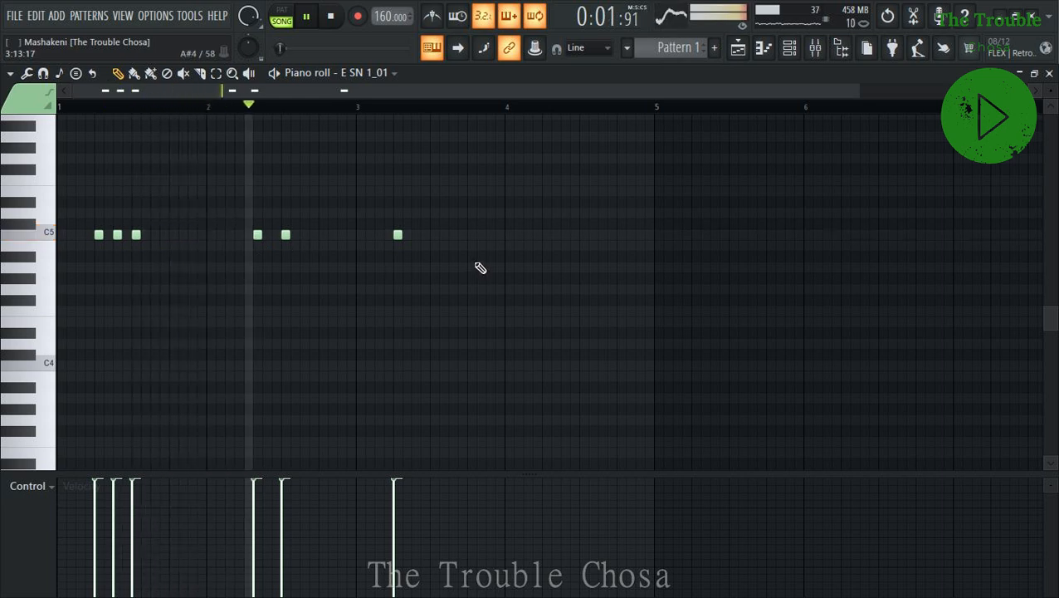
Replace the E SN 1_01 note in bar 3 with C5 notes at steps 7 and 9.
{"action": "right_click", "coordinate": [416, 235]}
{"action": "right_click", "coordinate": [398, 235]}
{"action": "left_click", "coordinate": [415, 236]}
{"action": "left_click", "coordinate": [433, 238]}
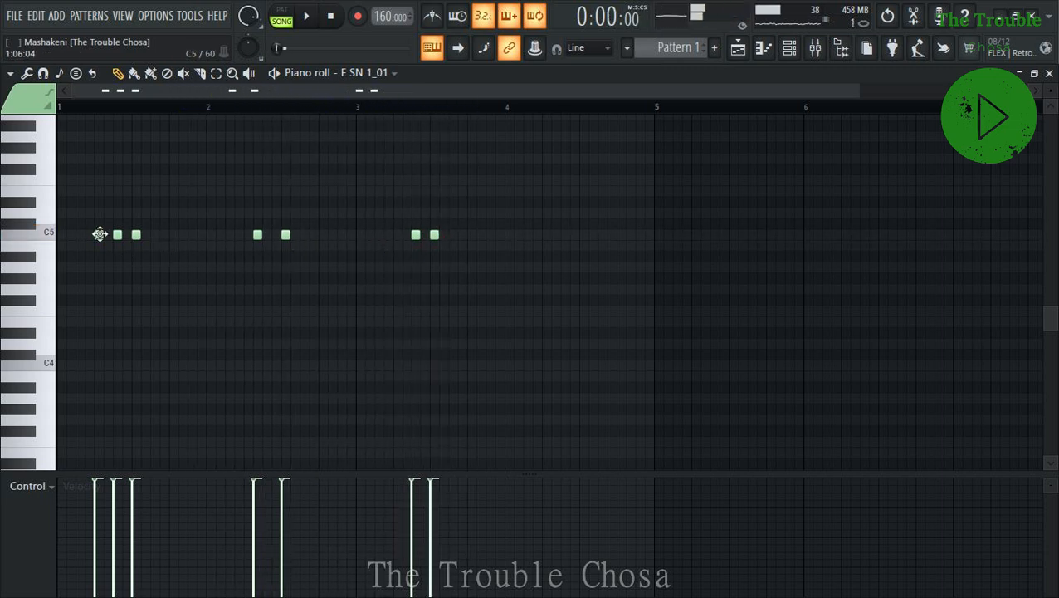
Refine the E SN 1_01 part to C5 notes at steps 7 and 9 of all four bars, with lower velocity on the step 7 notes.
{"action": "right_click", "coordinate": [259, 236]}
{"action": "left_click", "coordinate": [266, 238]}
{"action": "right_click", "coordinate": [265, 244]}
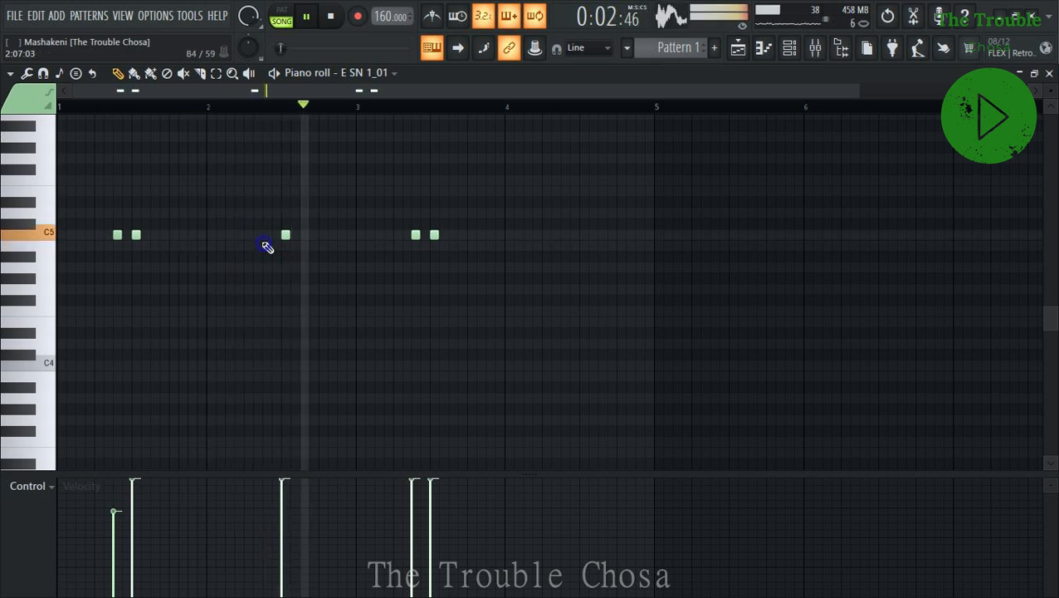
{"action": "key", "text": "space"}
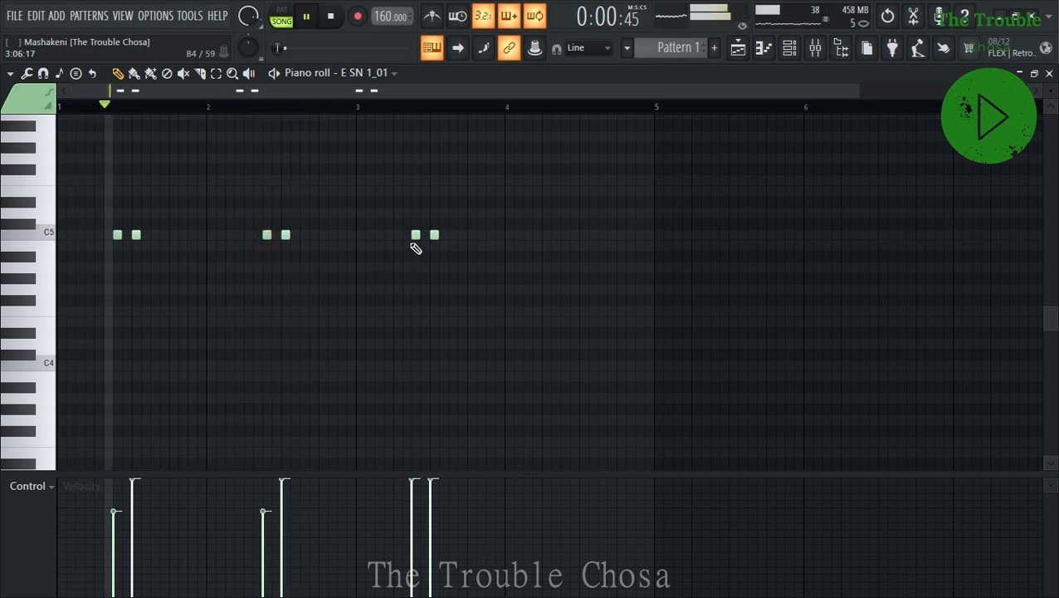
{"action": "left_click", "coordinate": [415, 506]}
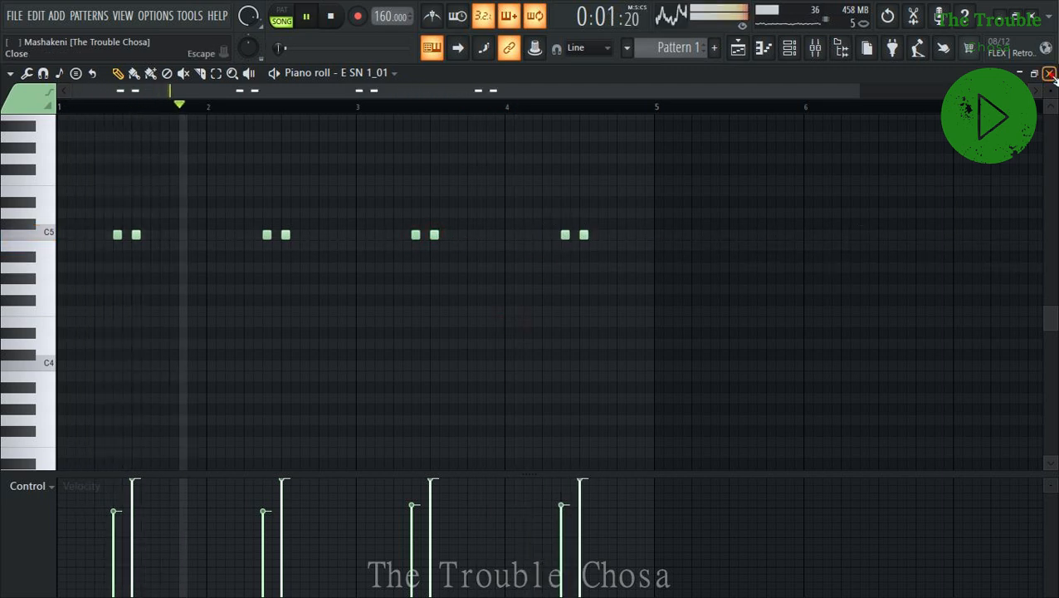
Close the piano roll and set the E SN 1_01 channel volume to 78%.
{"action": "left_click", "coordinate": [1049, 74]}
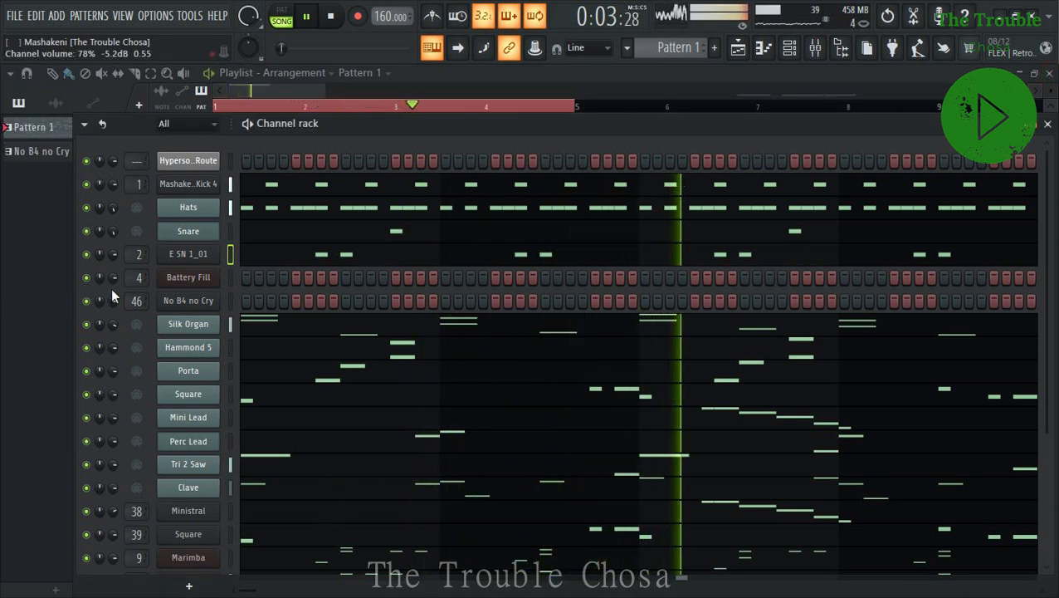
{"action": "left_click_drag", "start_coordinate": [114, 255], "coordinate": [114, 246]}
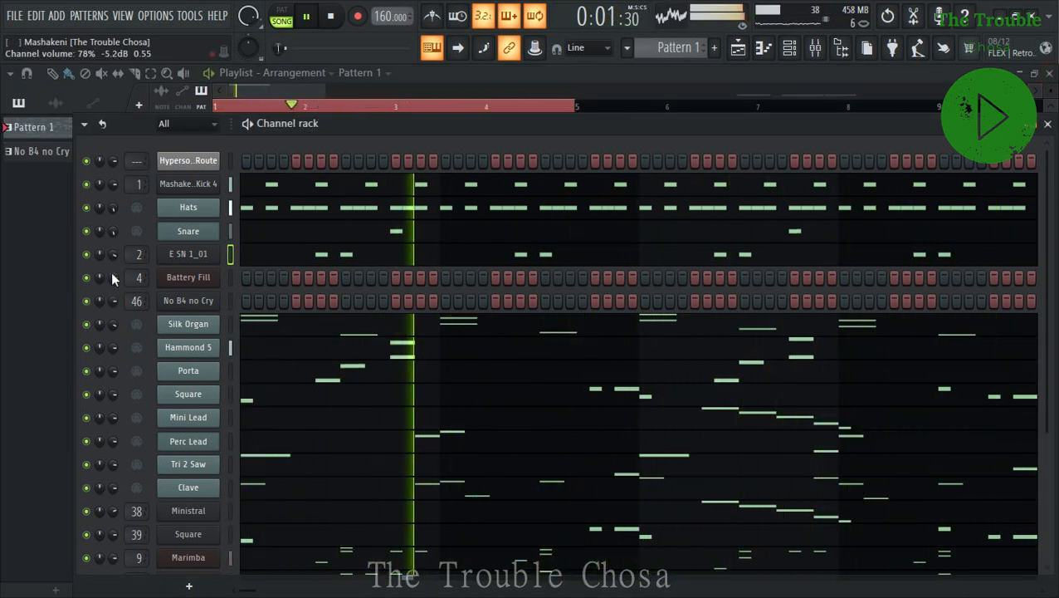
Review all channels in the channel rack from the kick to the basses while the beat plays, and reposition the rack.
{"action": "scroll", "coordinate": [220, 301], "scroll_direction": "down", "scroll_amount": 1}
{"action": "scroll", "coordinate": [237, 366], "scroll_direction": "down", "scroll_amount": 2}
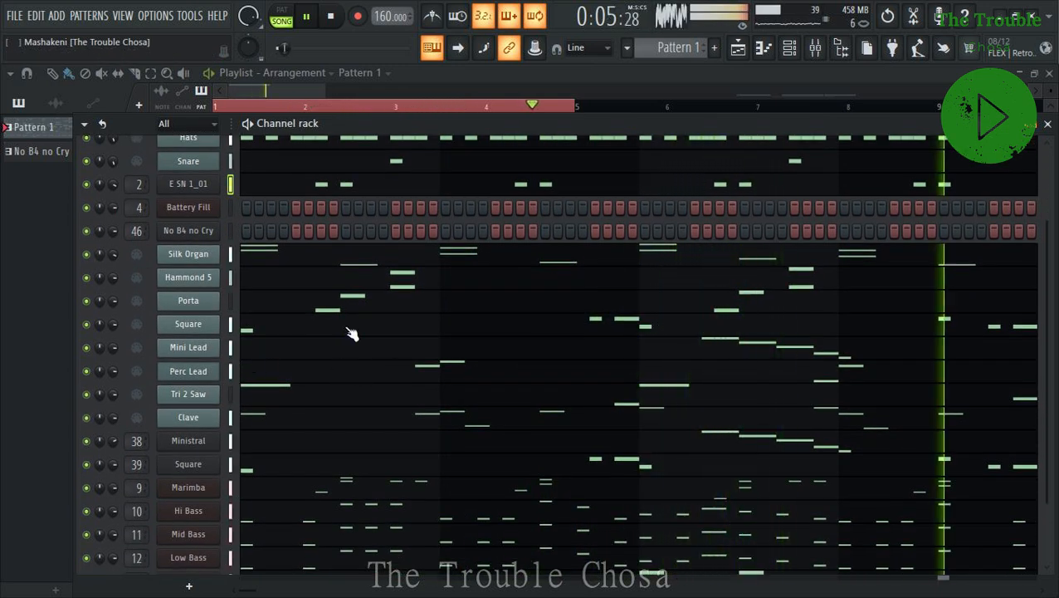
{"action": "scroll", "coordinate": [350, 334], "scroll_direction": "down", "scroll_amount": 2}
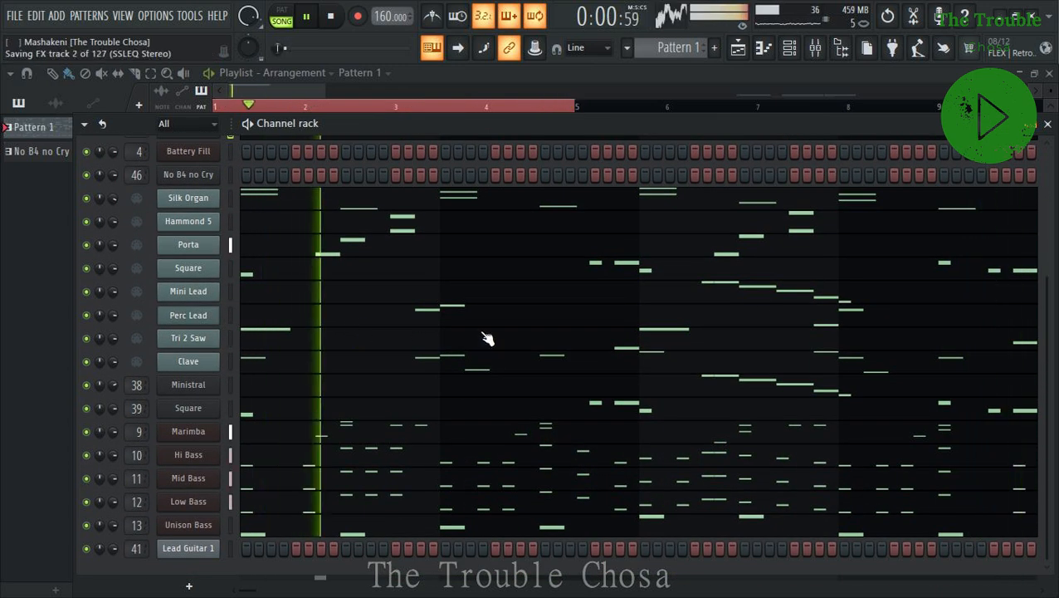
{"action": "scroll", "coordinate": [487, 338], "scroll_direction": "up", "scroll_amount": 5}
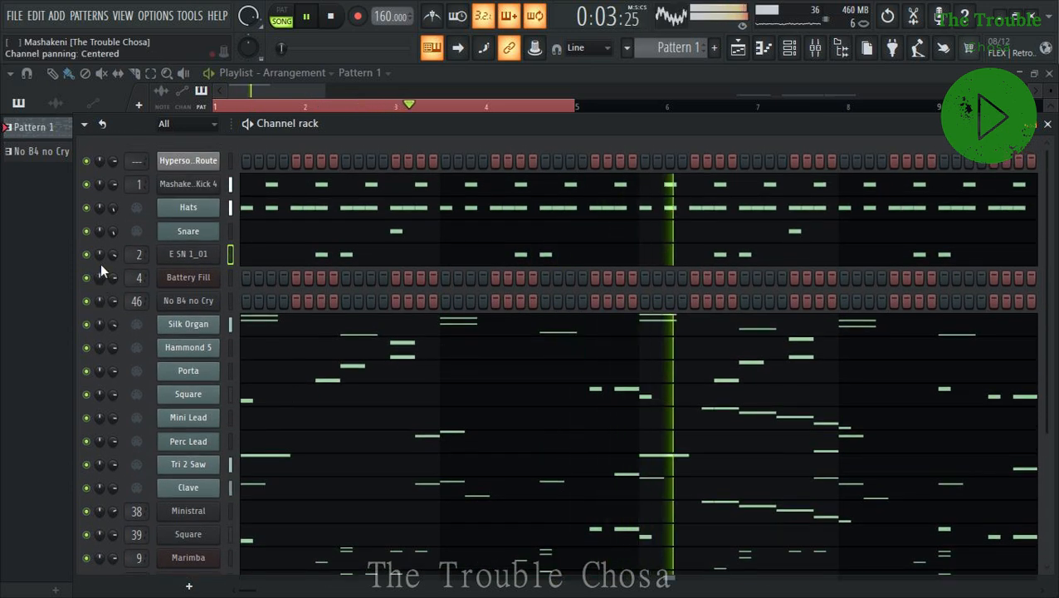
{"action": "right_click", "coordinate": [113, 237]}
{"action": "key", "text": "Escape"}
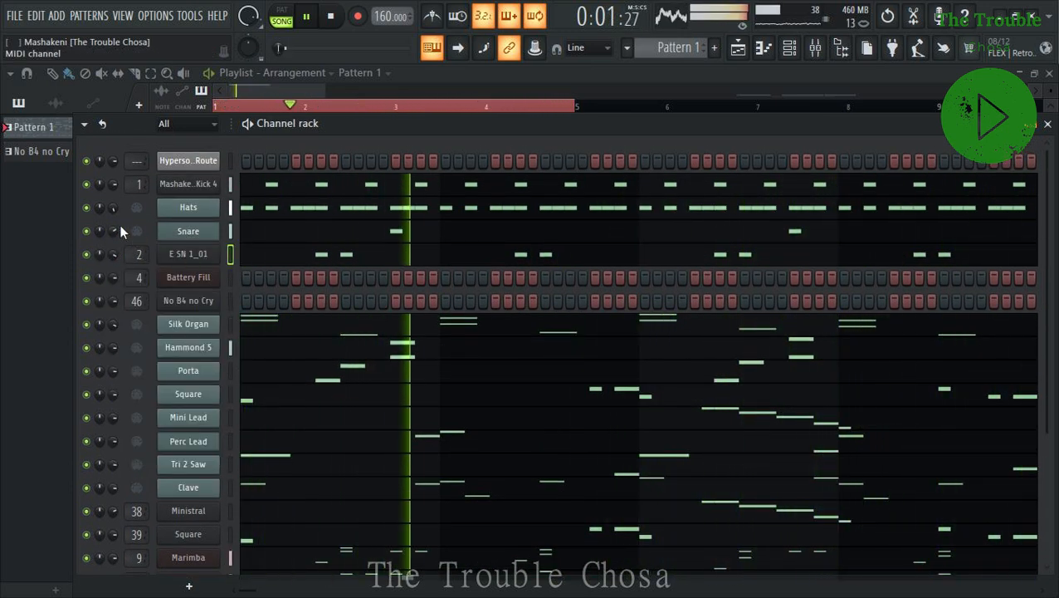
{"action": "mouse_move", "coordinate": [438, 126]}
{"action": "left_mouse_down"}
{"action": "mouse_move", "coordinate": [424, 289]}
{"action": "mouse_move", "coordinate": [468, 148]}
{"action": "mouse_move", "coordinate": [456, 127]}
{"action": "left_mouse_up"}
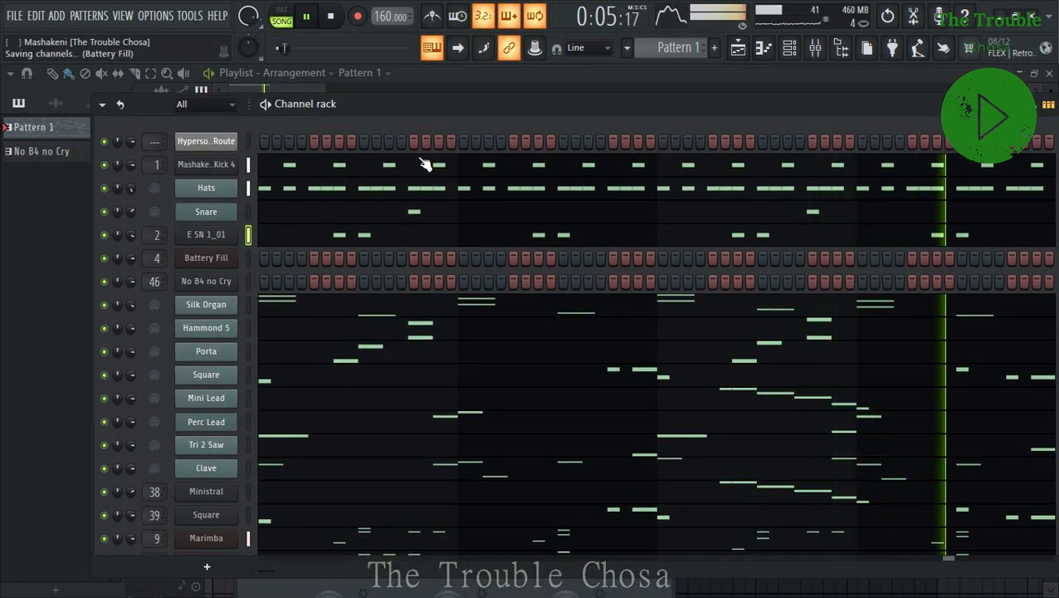
{"action": "scroll", "coordinate": [279, 299], "scroll_direction": "down", "scroll_amount": 5}
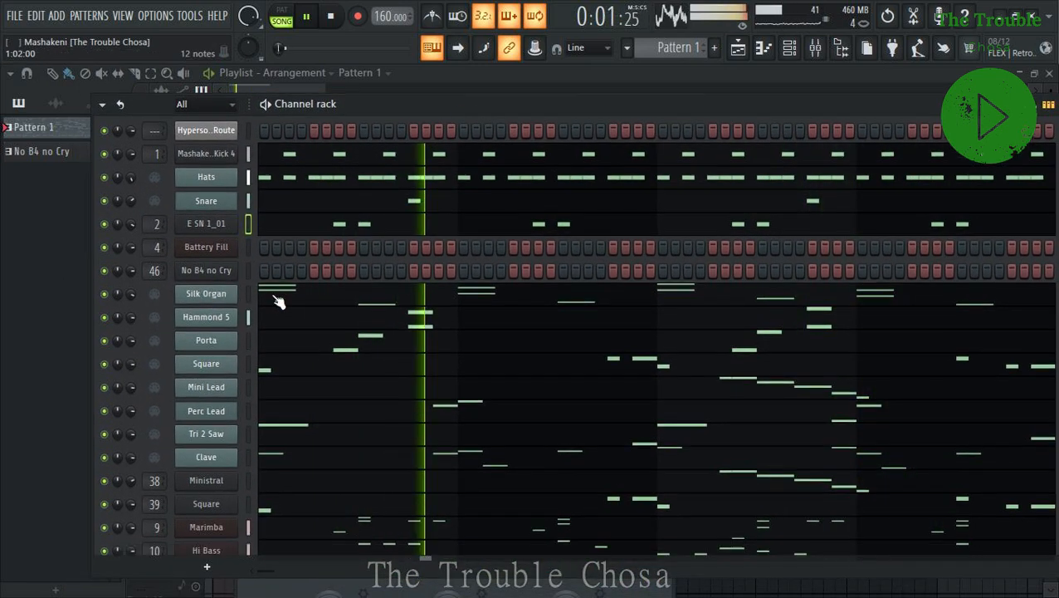
{"action": "scroll", "coordinate": [279, 309], "scroll_direction": "up", "scroll_amount": 3}
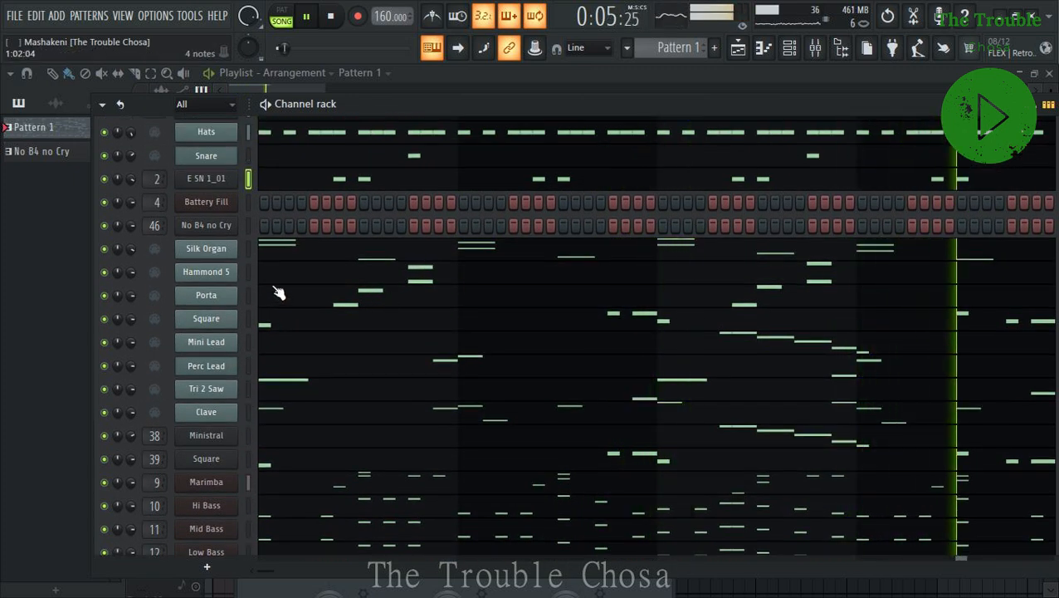
Insert a Purity instrument channel between Battery Fill and No B4 no Cry in the channel rack.
{"action": "right_click", "coordinate": [202, 228]}
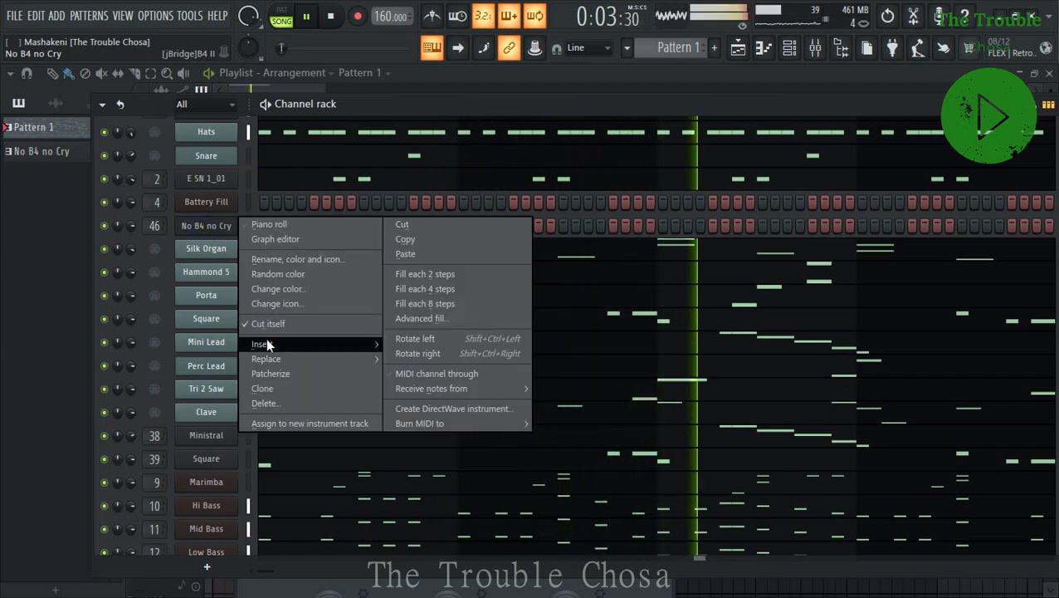
{"action": "mouse_move", "coordinate": [269, 343]}
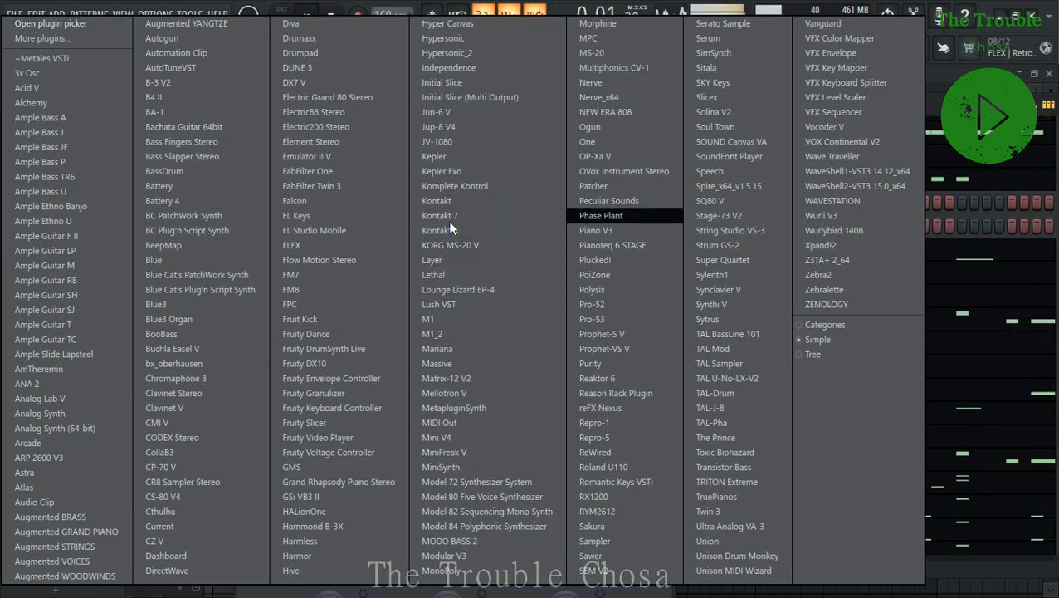
{"action": "left_click", "coordinate": [591, 378]}
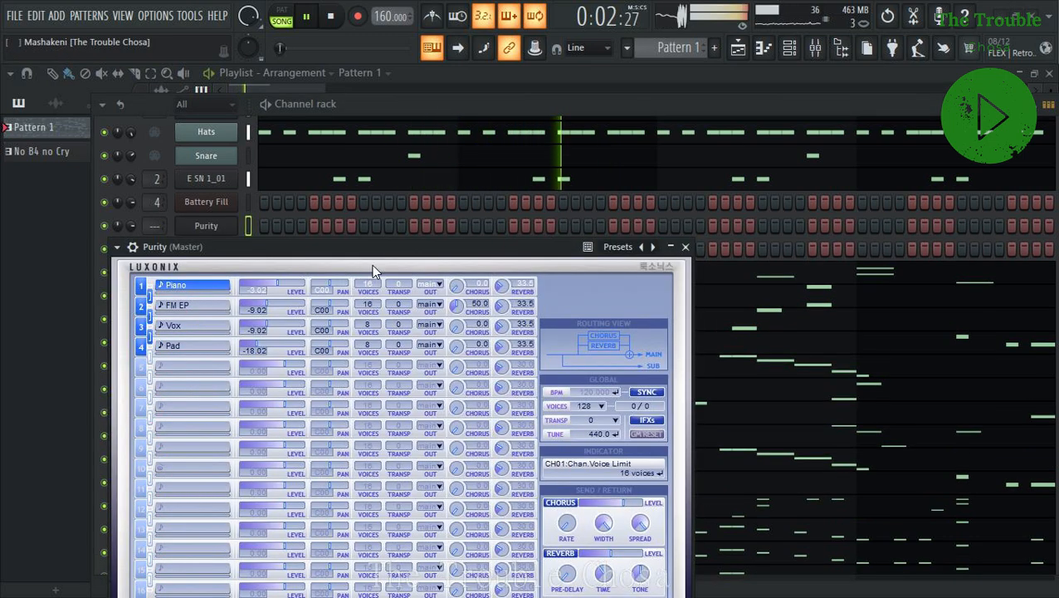
Check Purity's wrapper settings and troubleshooting options, and return to the plugin editor.
{"action": "left_click", "coordinate": [133, 246]}
{"action": "left_click", "coordinate": [199, 276]}
{"action": "left_click", "coordinate": [163, 274]}
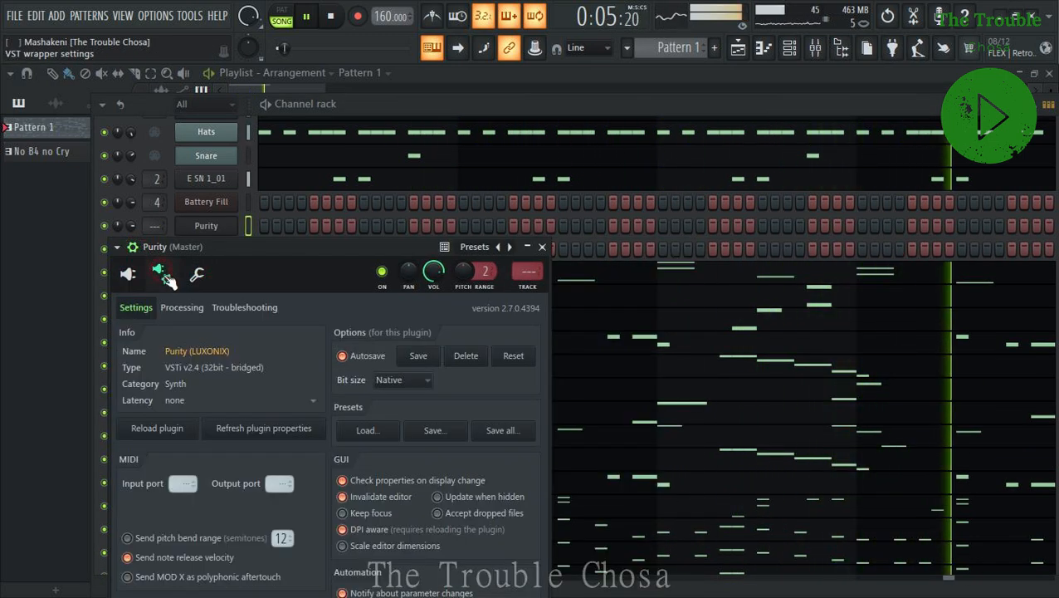
{"action": "left_click", "coordinate": [245, 307]}
{"action": "left_click", "coordinate": [128, 274]}
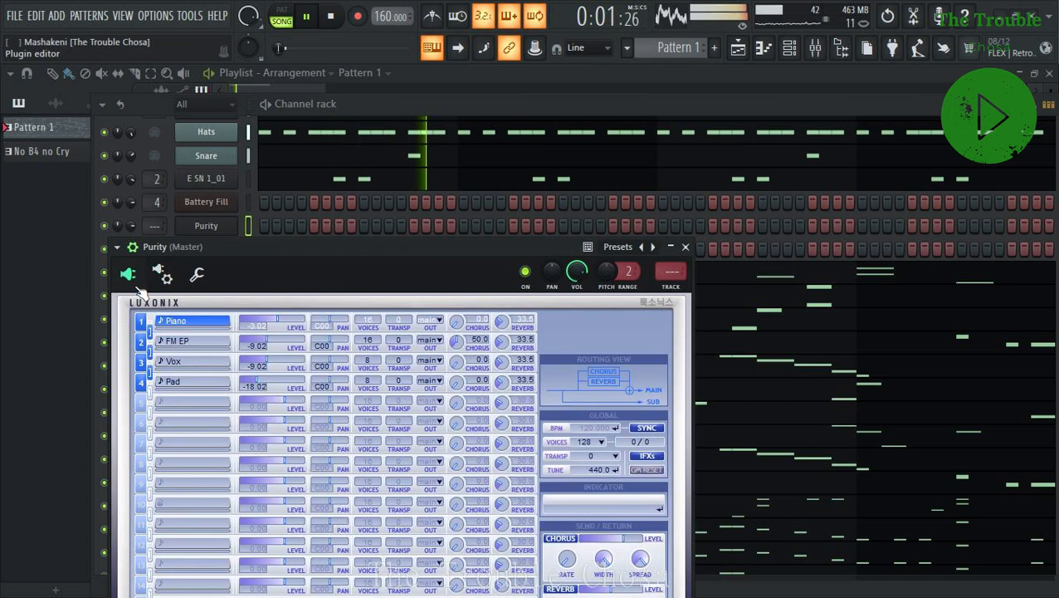
Load the GM Normal preset Melodic Tom in Purity and close the plugin.
{"action": "left_click_drag", "start_coordinate": [276, 252], "coordinate": [266, 138]}
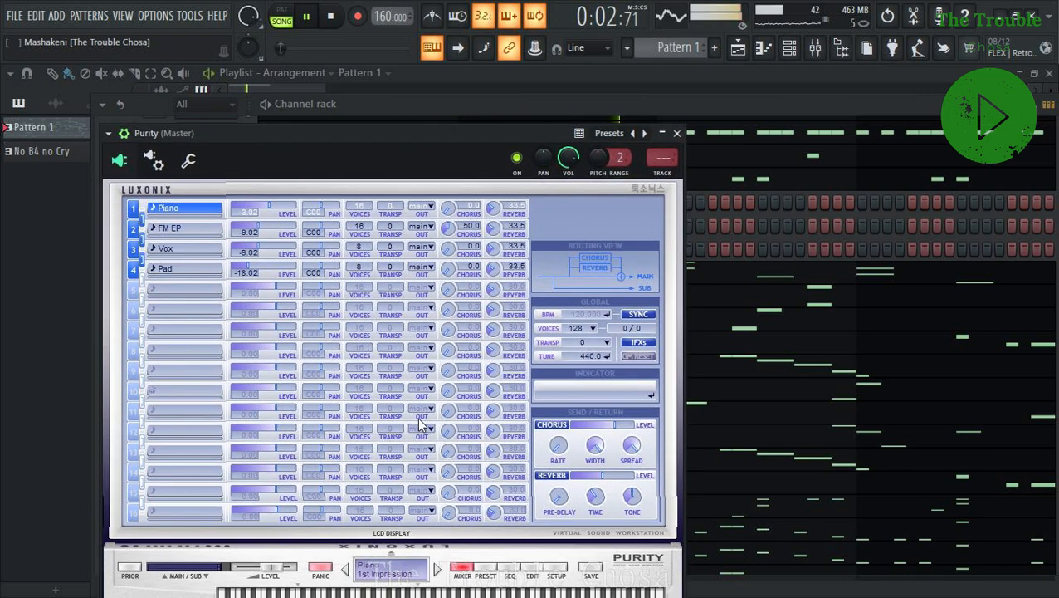
{"action": "left_click", "coordinate": [486, 567]}
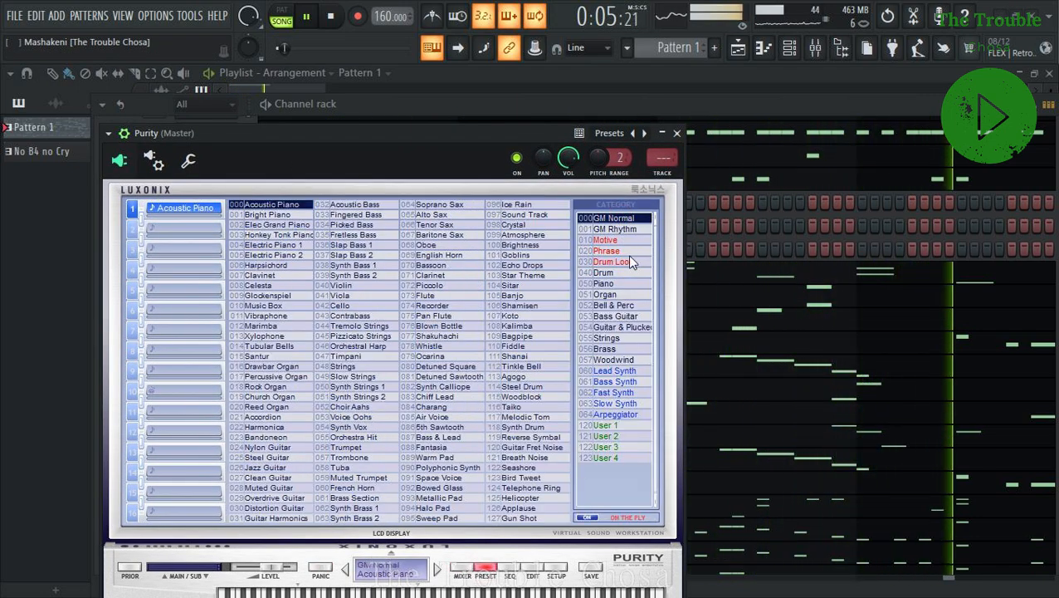
{"action": "left_click", "coordinate": [533, 416]}
{"action": "left_click_drag", "start_coordinate": [479, 151], "coordinate": [505, 103]}
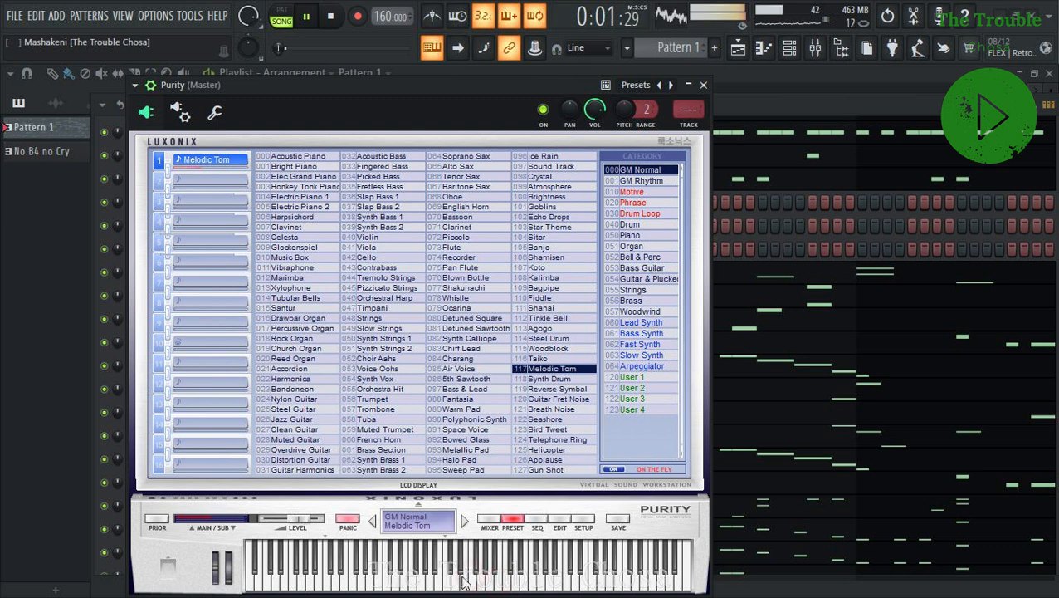
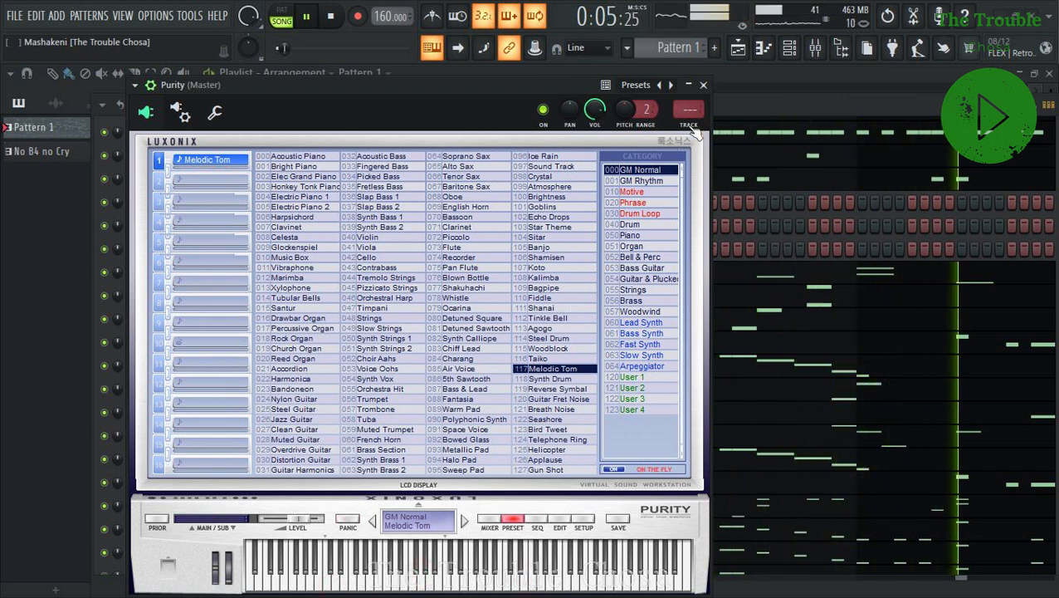
{"action": "left_click", "coordinate": [703, 84]}
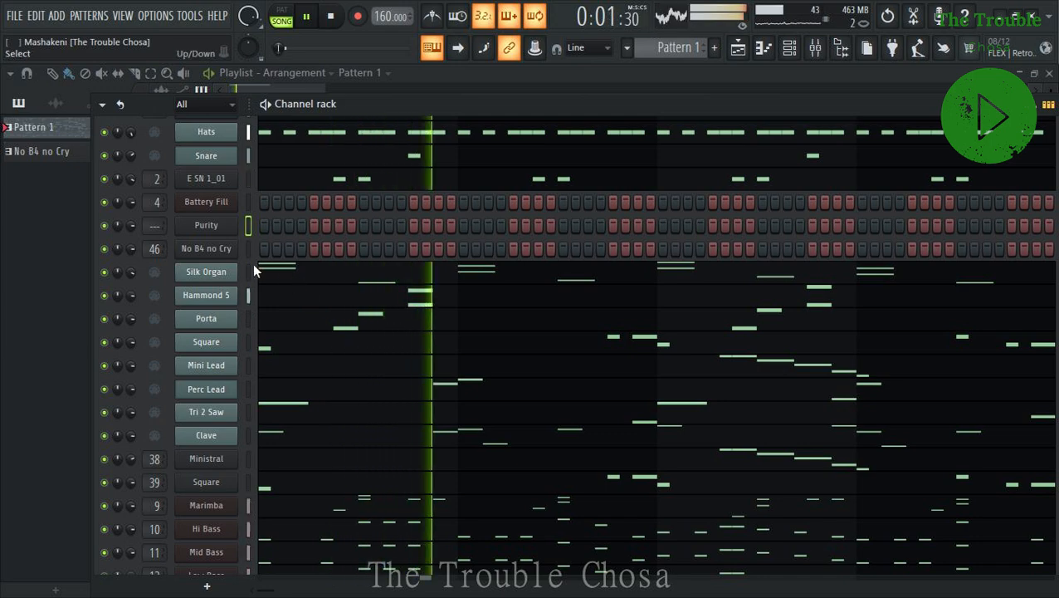
Clone the Purity channel, load the GM Normal preset Synth Drum in the copy, and close the plugin.
{"action": "right_click", "coordinate": [234, 221]}
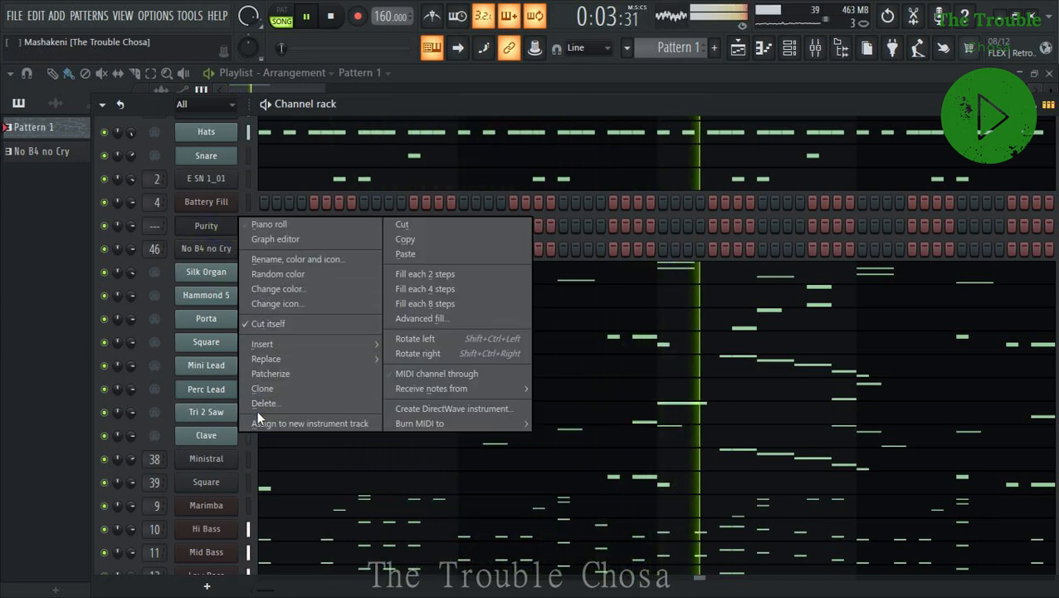
{"action": "left_click", "coordinate": [260, 388]}
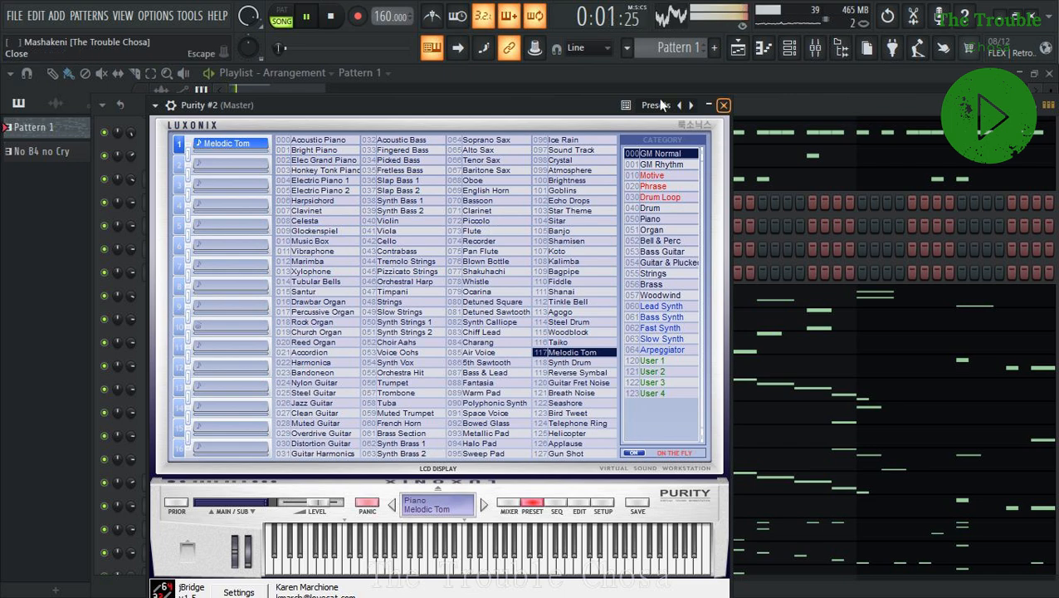
{"action": "left_click_drag", "start_coordinate": [570, 120], "coordinate": [571, 142]}
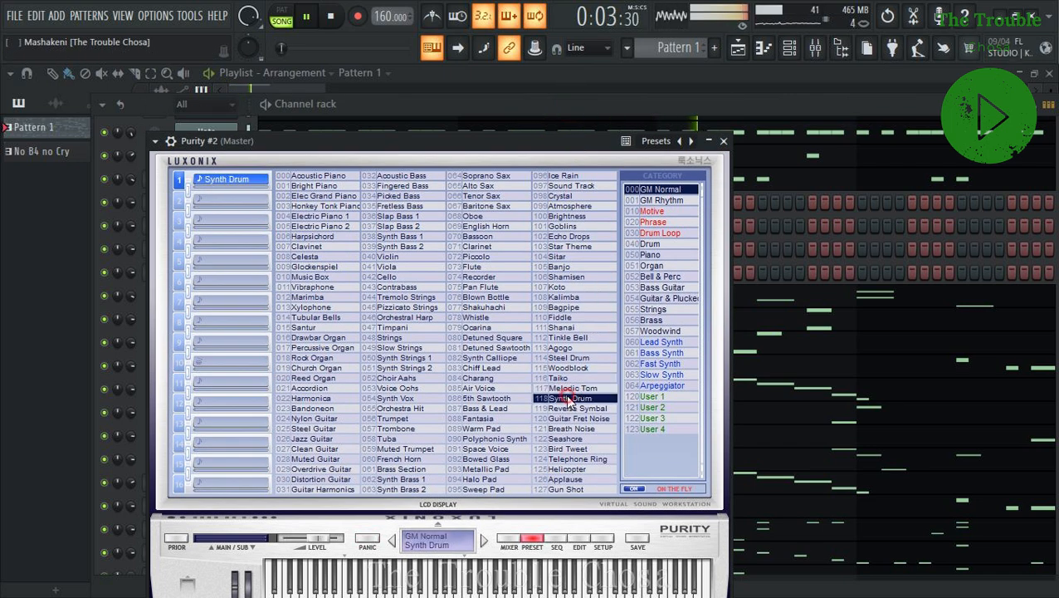
{"action": "left_click", "coordinate": [723, 141]}
Rename the Purity #2 channel as Synth Tom.
{"action": "right_click", "coordinate": [217, 250]}
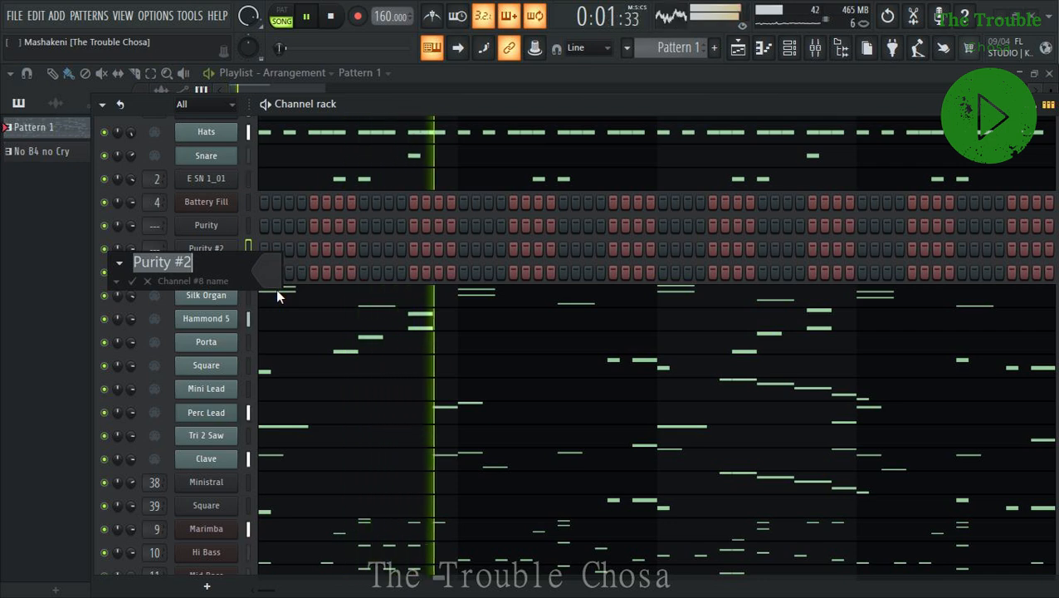
{"action": "type", "text": "Syt"}
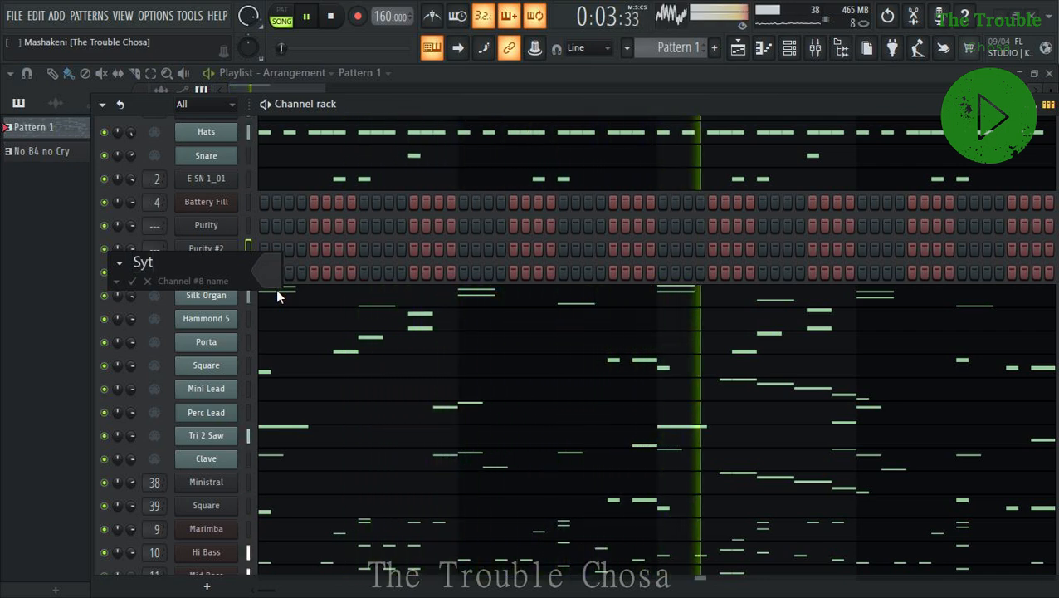
{"action": "key", "text": "BackSpace"}
{"action": "type", "text": "nth To"}
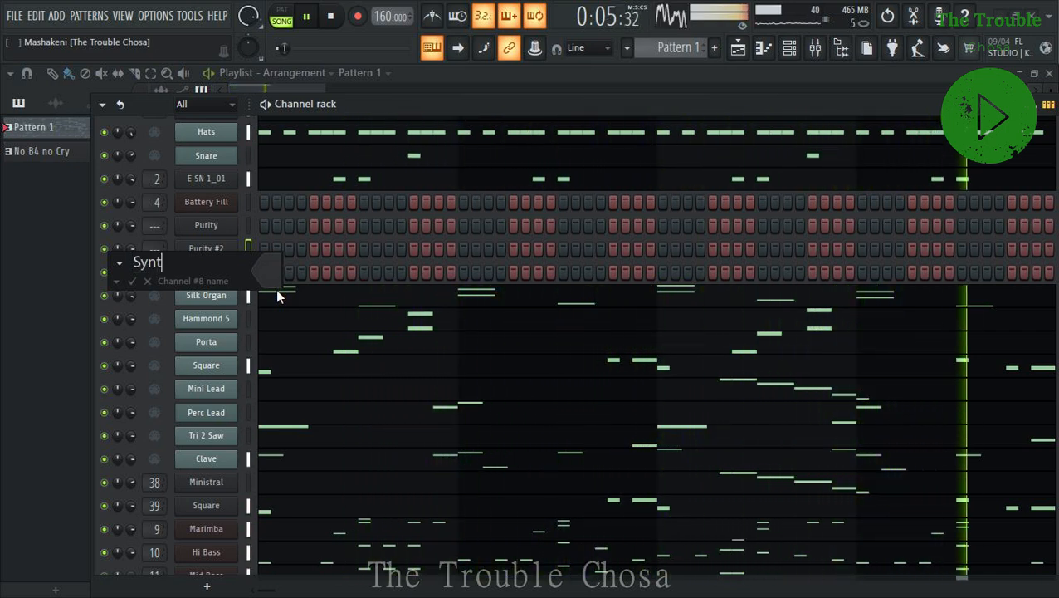
{"action": "type", "text": "m"}
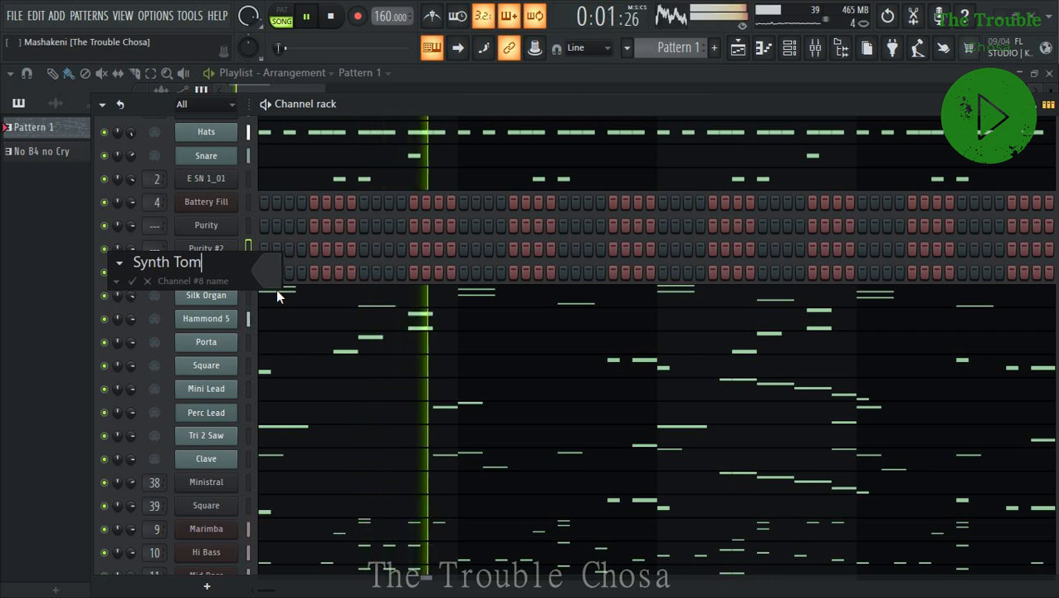
{"action": "key", "text": "Return"}
Rename the original Purity channel as Melodic Tom.
{"action": "right_click", "coordinate": [214, 225]}
{"action": "left_click", "coordinate": [266, 260]}
{"action": "type", "text": "M"}
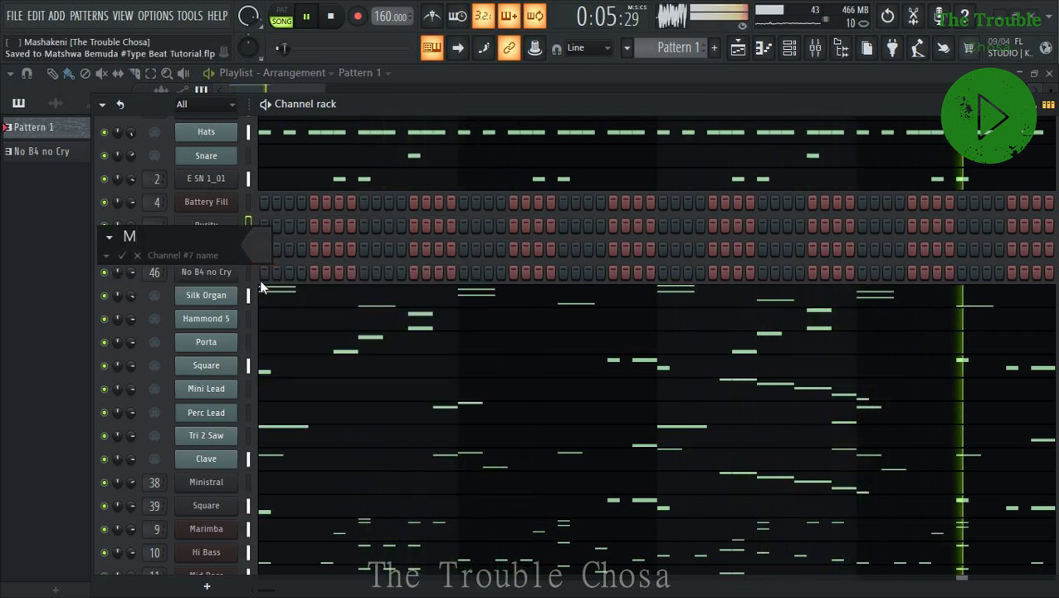
{"action": "type", "text": "elodic Tom"}
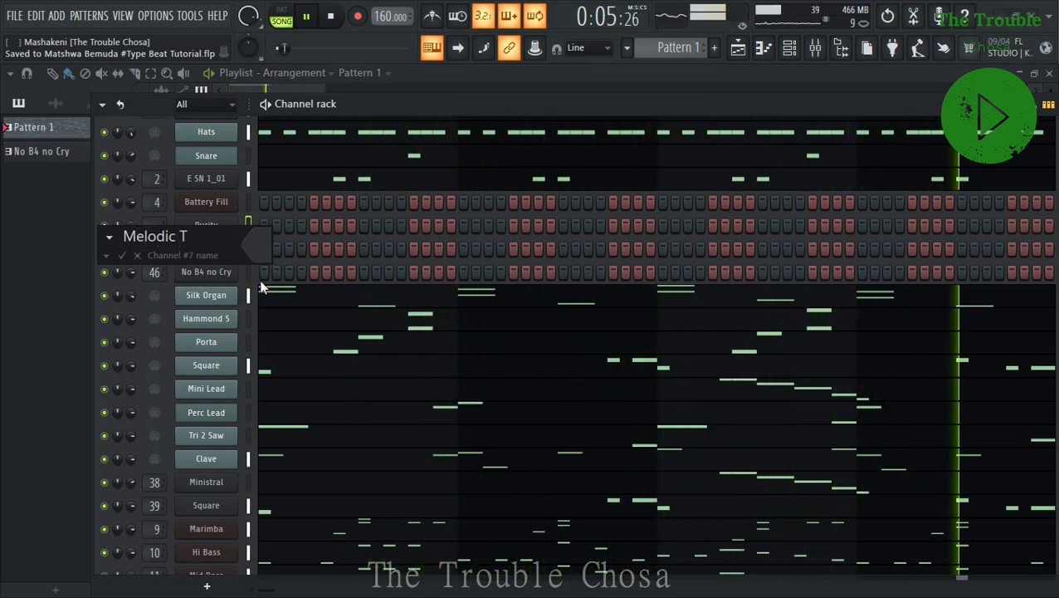
{"action": "key", "text": "Return"}
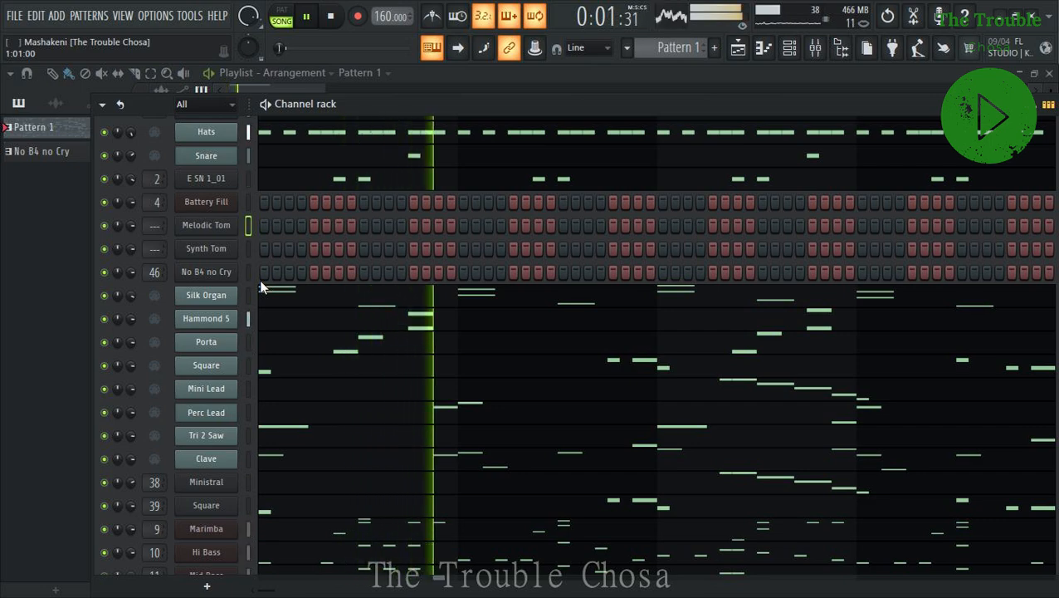
Route the Melodic Tom and Synth Tom channels to mixer inserts 45 and 46, and close the mixer.
{"action": "left_click", "coordinate": [814, 50]}
{"action": "scroll", "coordinate": [439, 317], "scroll_direction": "down", "scroll_amount": 5}
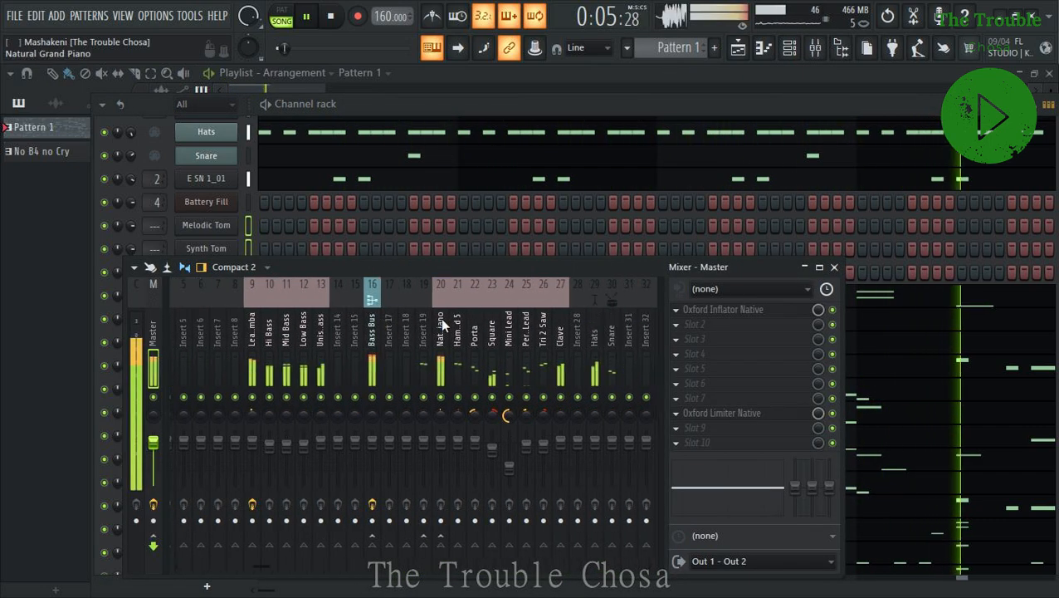
{"action": "scroll", "coordinate": [439, 318], "scroll_direction": "down", "scroll_amount": 4}
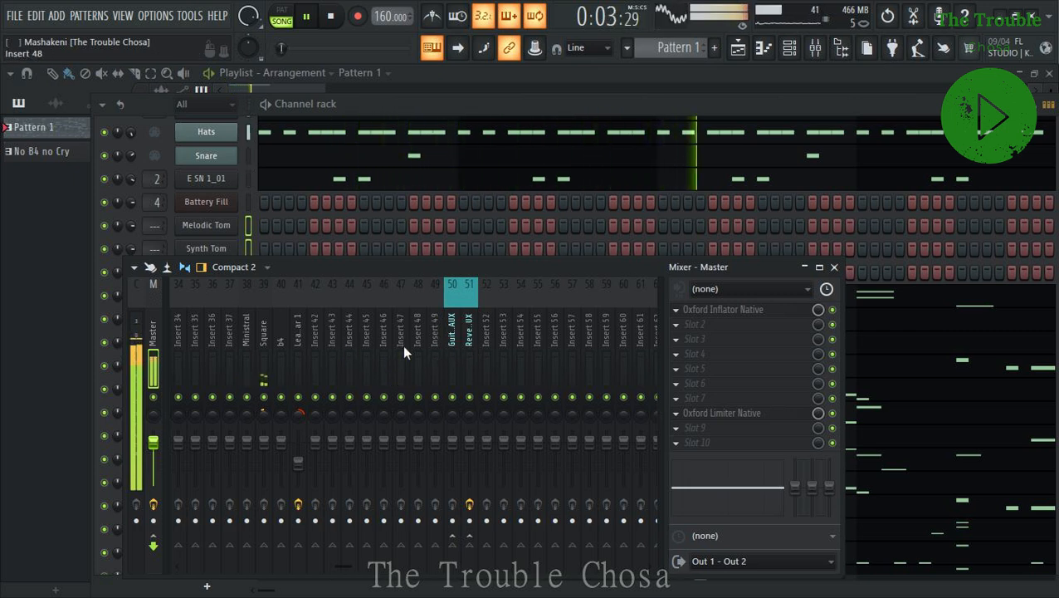
{"action": "left_click", "coordinate": [364, 337]}
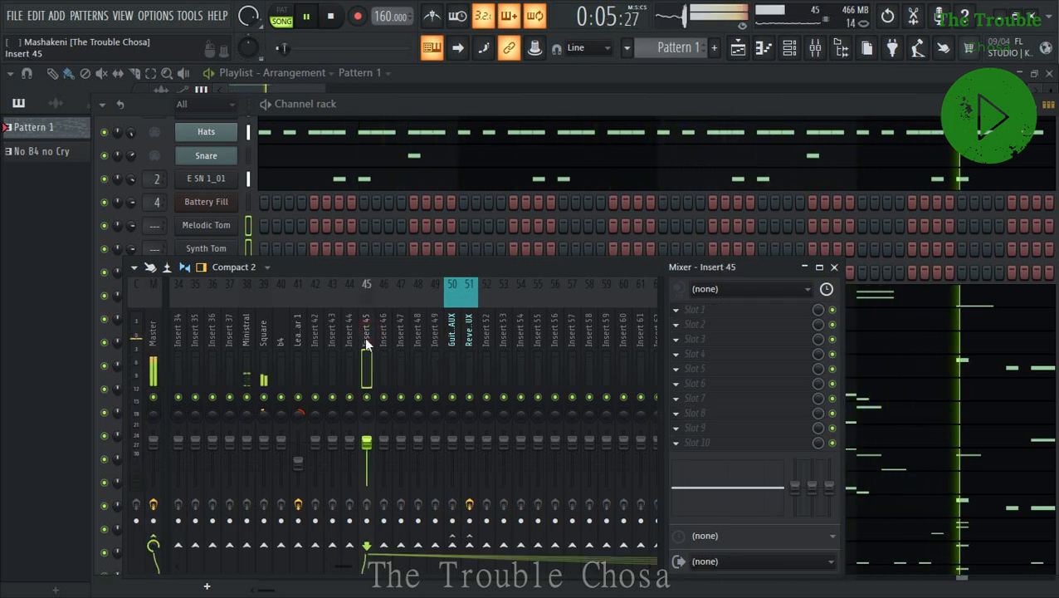
{"action": "key", "text": "ctrl+l"}
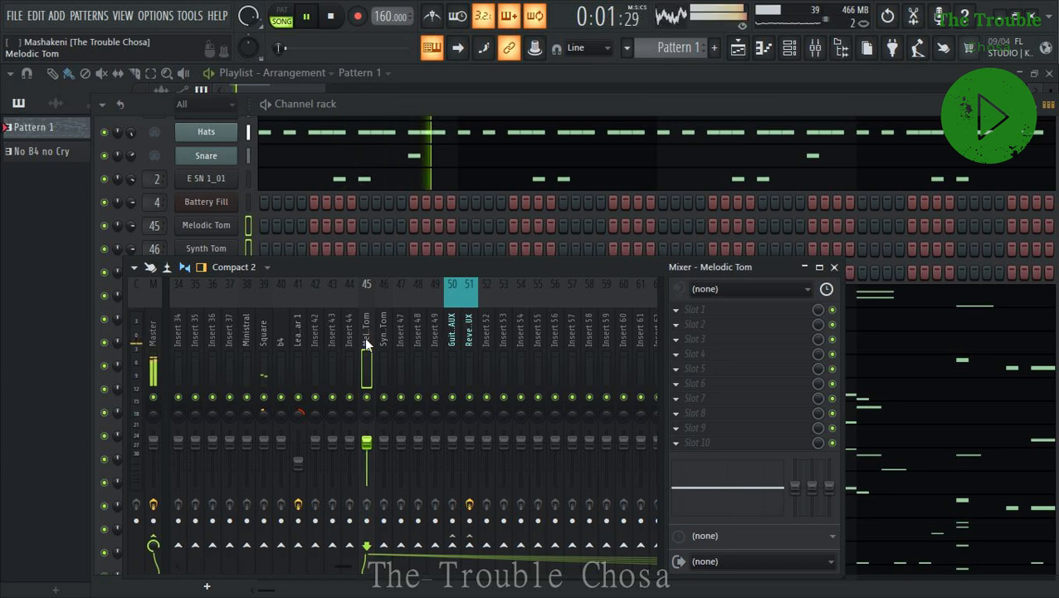
{"action": "key", "text": "F9"}
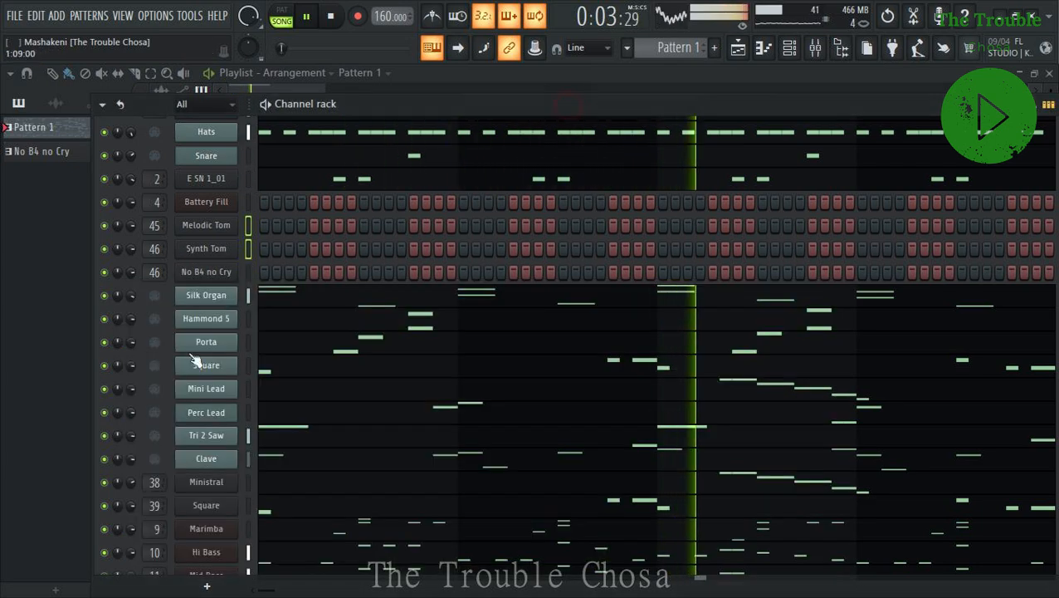
Place a Mashakeni Crash note (A#3) at step 3 of bar 1 in the Battery Fill piano roll, and play the beat.
{"action": "right_click", "coordinate": [213, 201]}
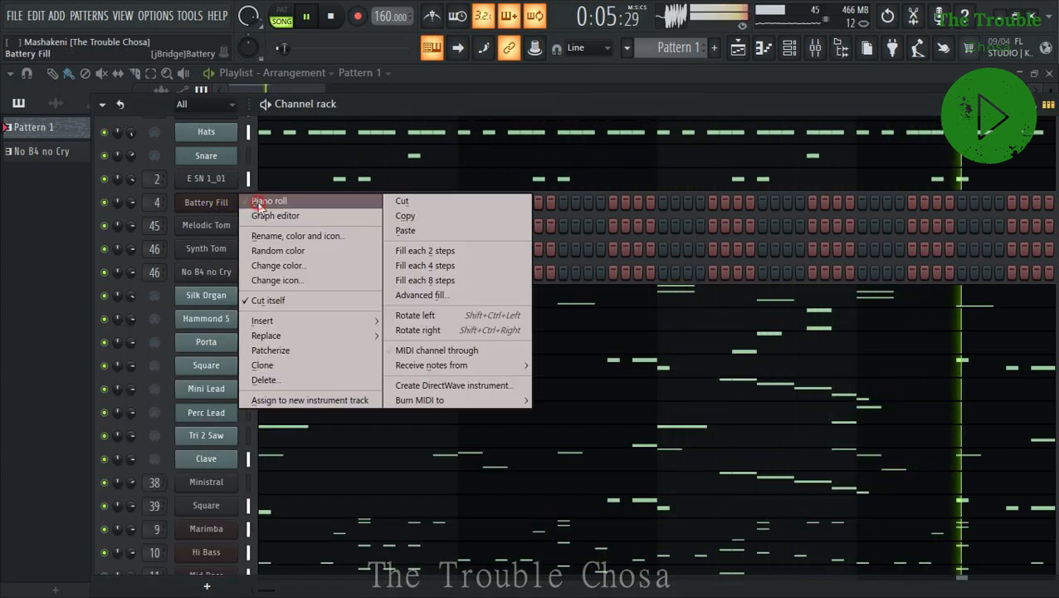
{"action": "left_click", "coordinate": [229, 201]}
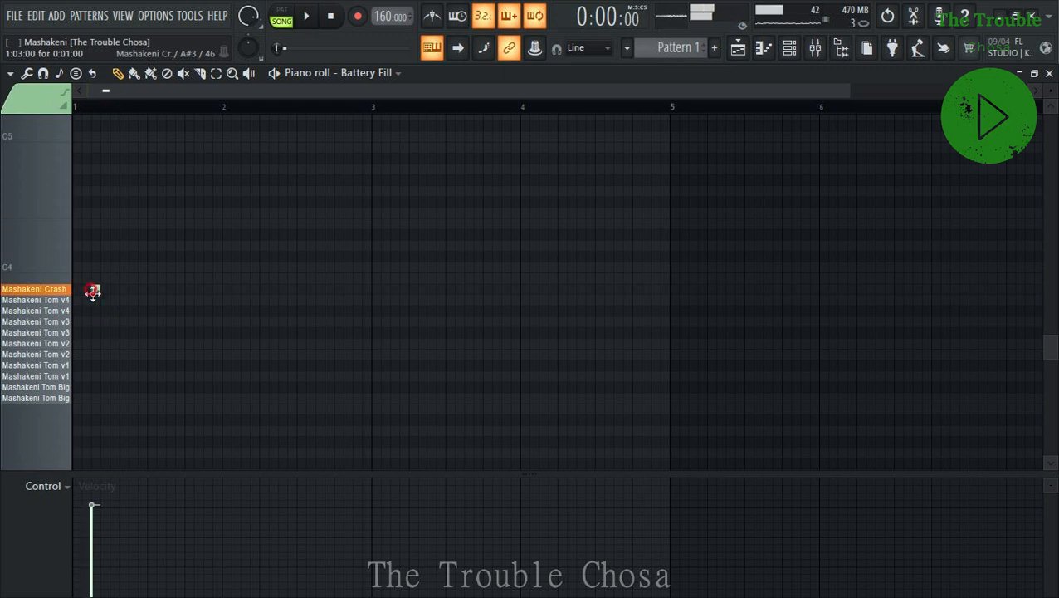
{"action": "key", "text": "space"}
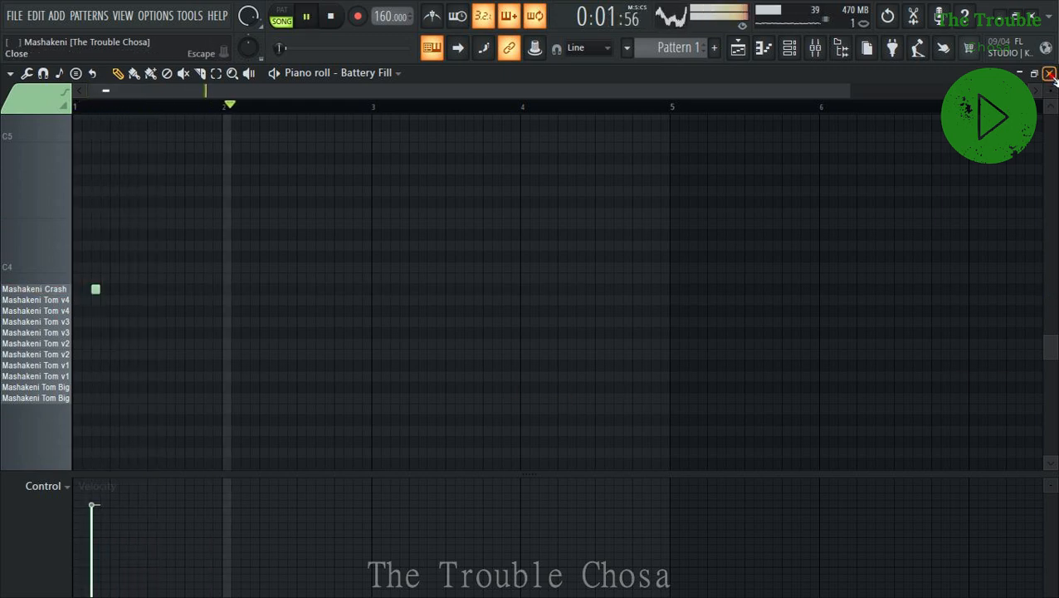
Close the Battery Fill piano roll and open the one for the Melodic Tom channel.
{"action": "key", "text": "F7"}
{"action": "right_click", "coordinate": [220, 226]}
{"action": "left_click", "coordinate": [295, 225]}
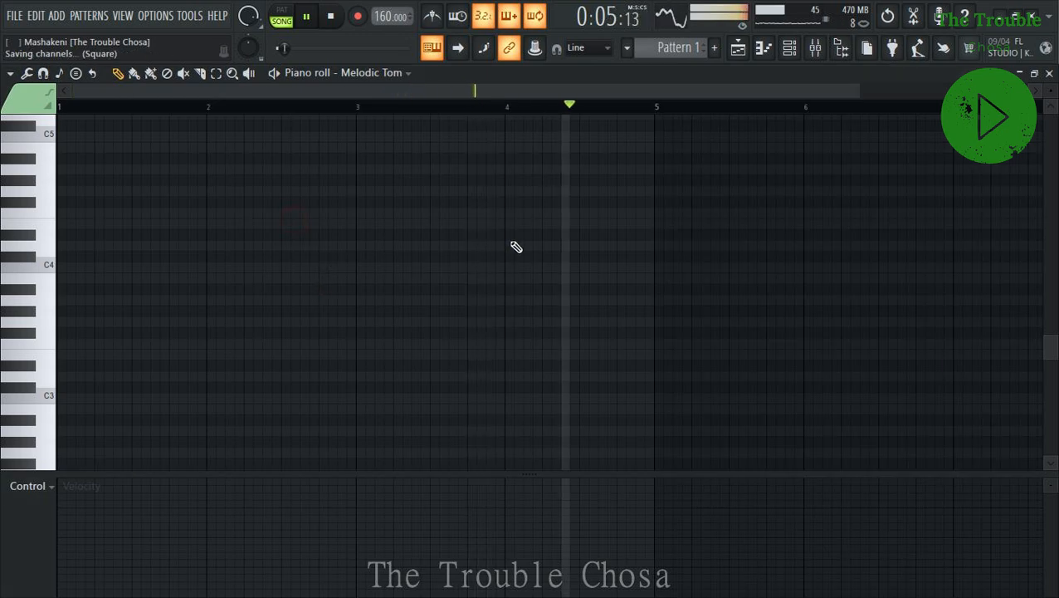
Audition Melodic Tom keys, place F#5 at step 9 and E5 at step 13 of bar 3, and play the beat.
{"action": "left_click", "coordinate": [49, 263]}
{"action": "left_click", "coordinate": [47, 303]}
{"action": "left_click", "coordinate": [46, 334]}
{"action": "scroll", "coordinate": [58, 374], "scroll_direction": "up", "scroll_amount": 5}
{"action": "left_click", "coordinate": [37, 299]}
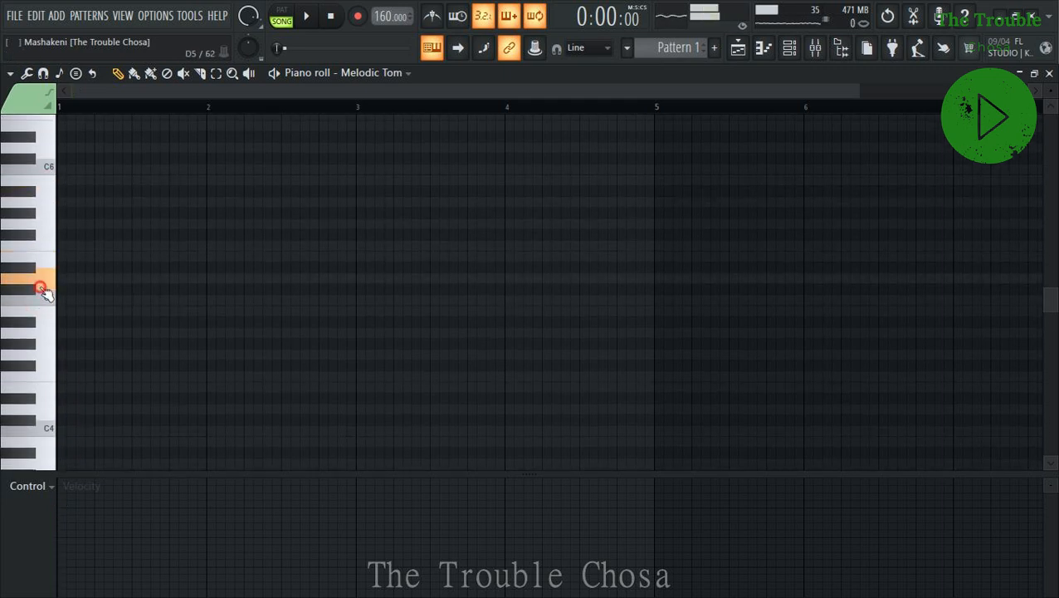
{"action": "key", "text": "space"}
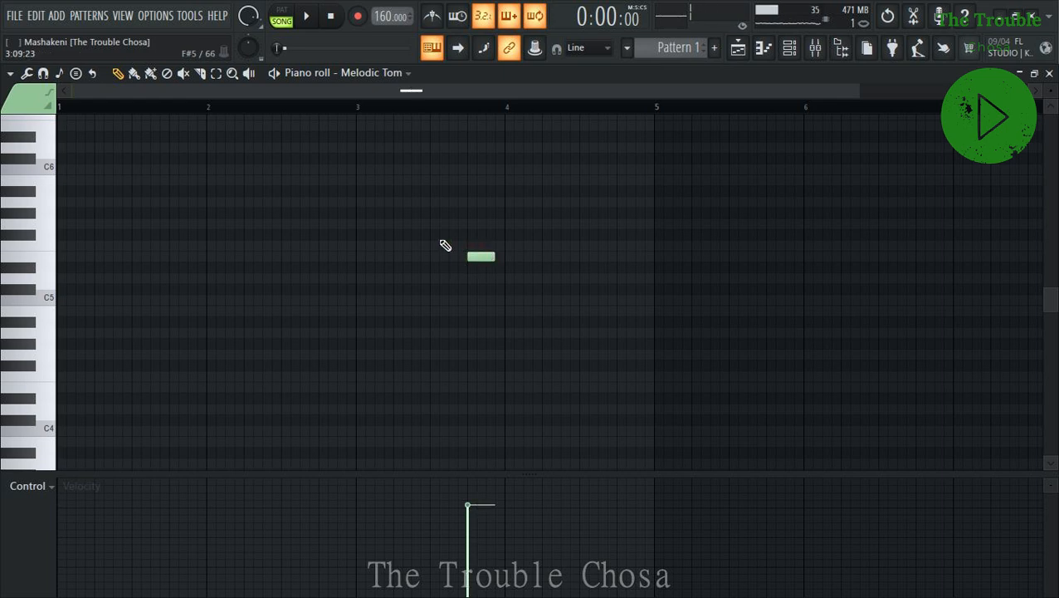
{"action": "key", "text": "space"}
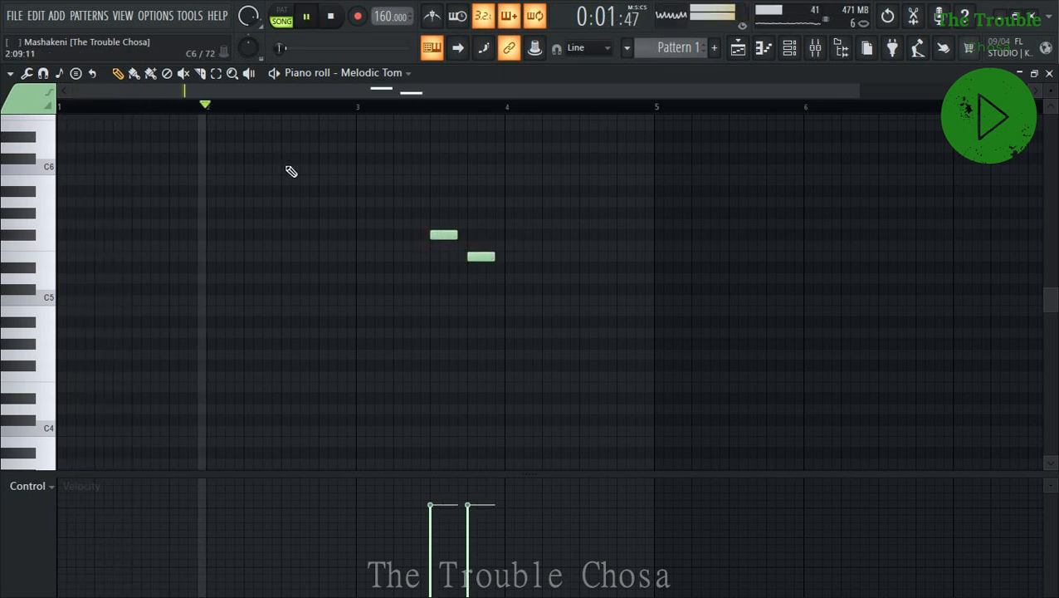
Try the default arpeggiator pattern with Time sync on the two Melodic Tom notes, and delete the E5 note.
{"action": "key", "text": "alt+a"}
{"action": "left_click_drag", "start_coordinate": [628, 181], "coordinate": [791, 176]}
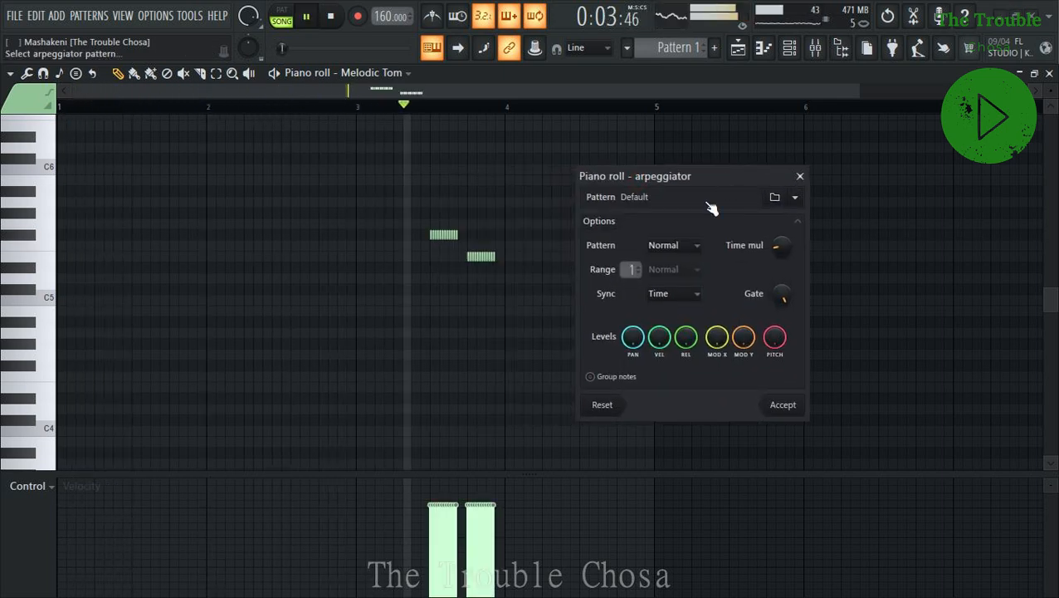
{"action": "left_click", "coordinate": [783, 407]}
{"action": "right_click", "coordinate": [481, 255]}
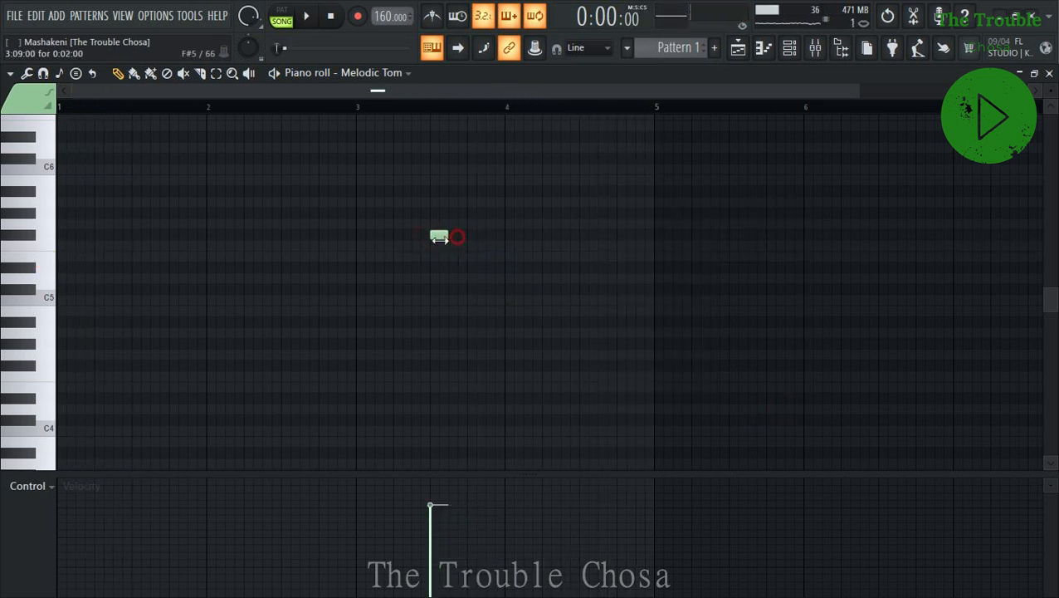
Add an E5 Melodic Tom note on the last beat of bar 3, play the pattern, and close the piano roll.
{"action": "left_click_drag", "start_coordinate": [439, 236], "coordinate": [473, 263]}
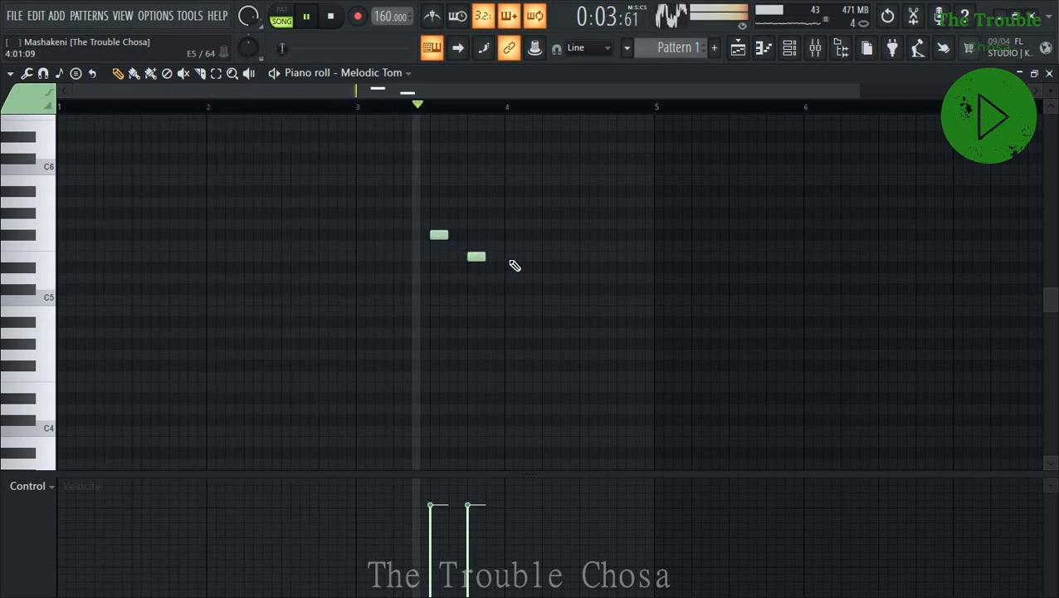
{"action": "key", "text": "space"}
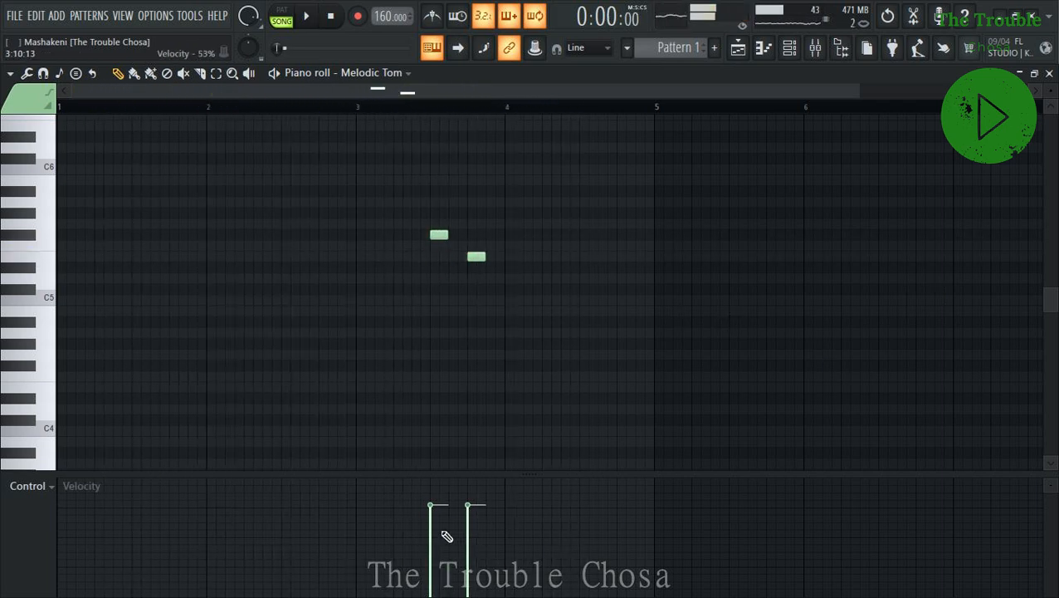
{"action": "key", "text": "space"}
{"action": "left_click", "coordinate": [1049, 74]}
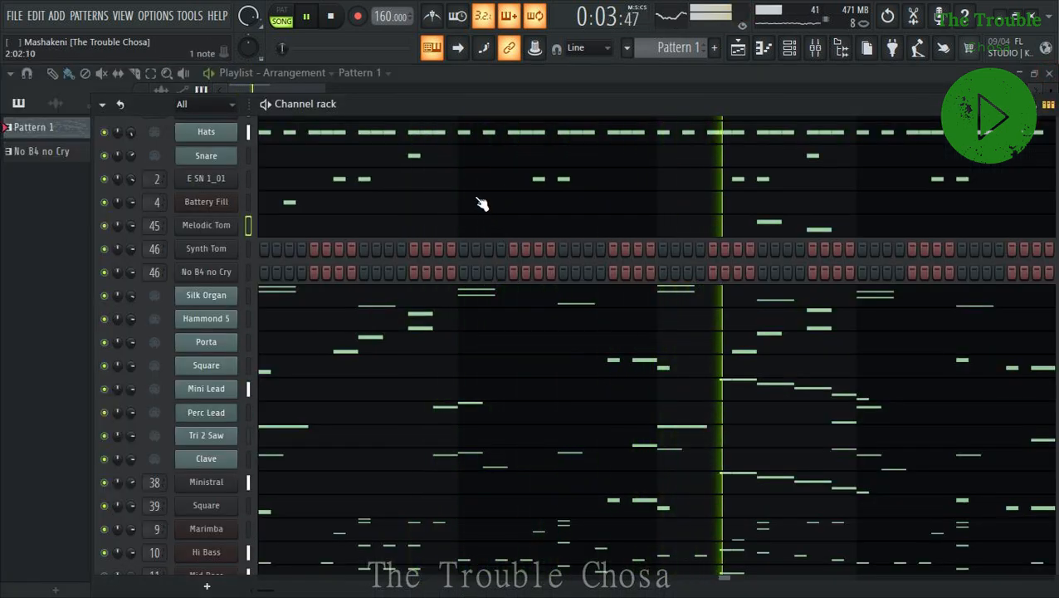
Reopen the Melodic Tom notes and replace the two short F#5 notes in bar 3 with A#5 notes at the same positions.
{"action": "left_click", "coordinate": [811, 229]}
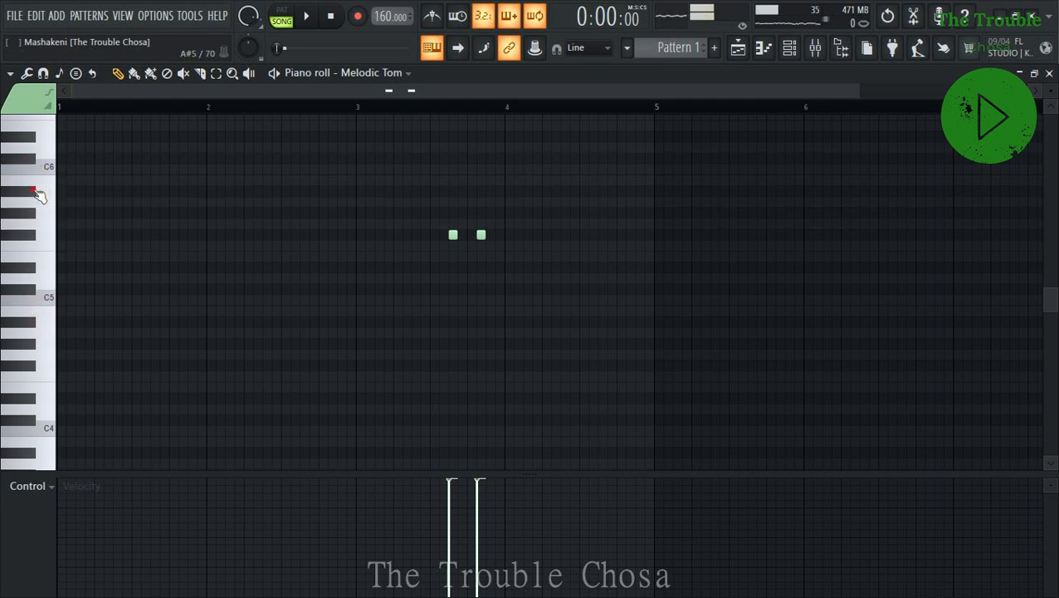
{"action": "key", "text": "space"}
{"action": "left_click", "coordinate": [453, 191]}
{"action": "left_click", "coordinate": [481, 191]}
{"action": "right_click", "coordinate": [481, 235]}
{"action": "right_click", "coordinate": [453, 235]}
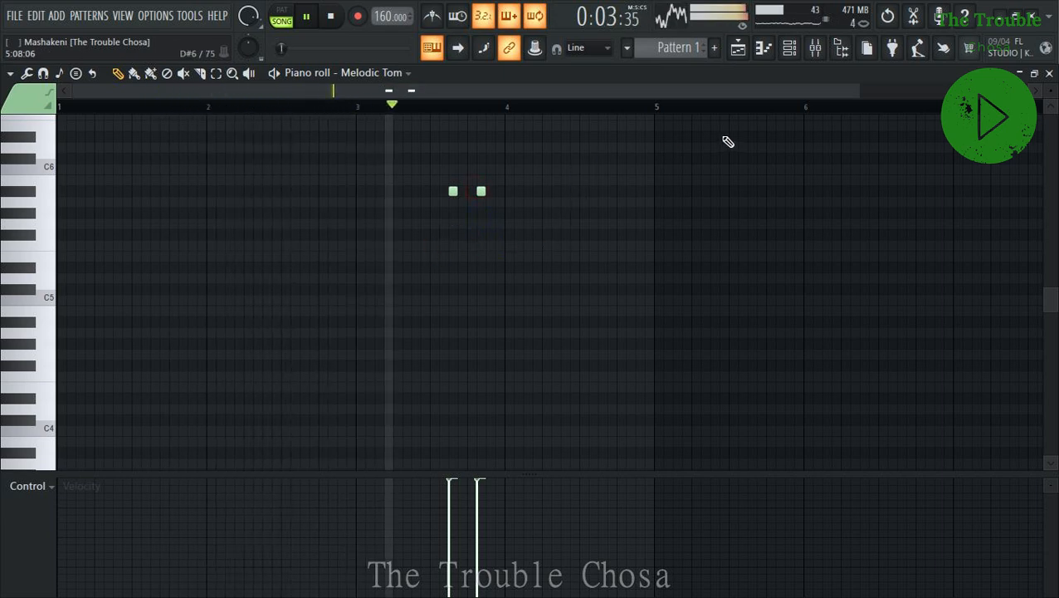
Rework the Melodic Tom line into three evenly spaced short A#5 notes in the second half of bar 3.
{"action": "right_click", "coordinate": [481, 192]}
{"action": "left_click", "coordinate": [471, 202]}
{"action": "left_click", "coordinate": [482, 192]}
{"action": "right_click", "coordinate": [482, 192]}
{"action": "right_click", "coordinate": [473, 202]}
{"action": "left_click", "coordinate": [469, 193]}
{"action": "left_click", "coordinate": [491, 192]}
{"action": "scroll", "coordinate": [581, 234], "scroll_direction": "up", "scroll_amount": 3}
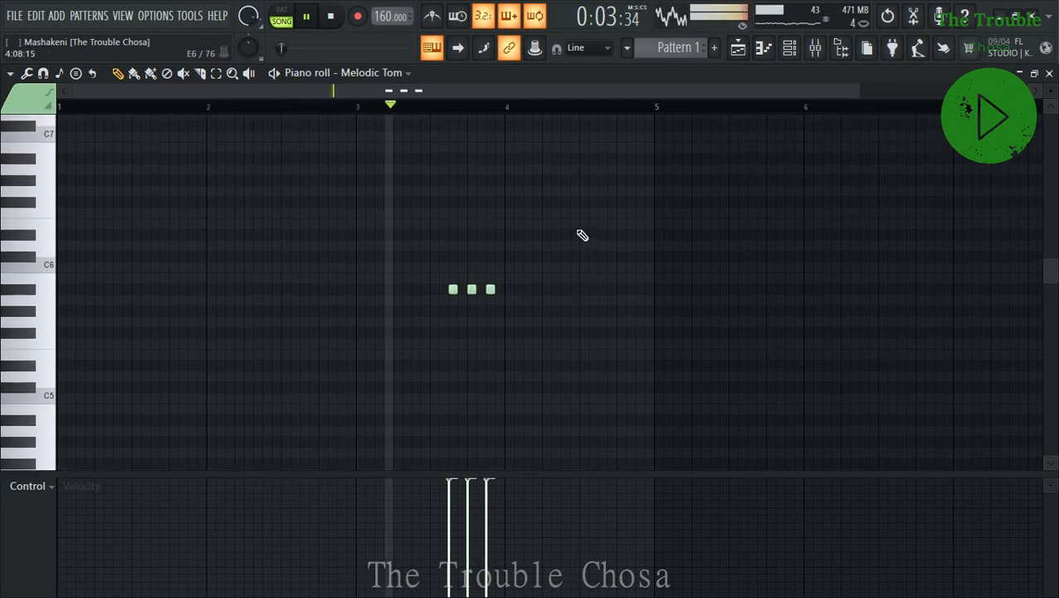
Clear the Melodic Tom notes and delete the Melodic Tom channel from the channel rack.
{"action": "right_click", "coordinate": [521, 289]}
{"action": "key", "text": "space"}
{"action": "key", "text": "space"}
{"action": "left_click", "coordinate": [1048, 74]}
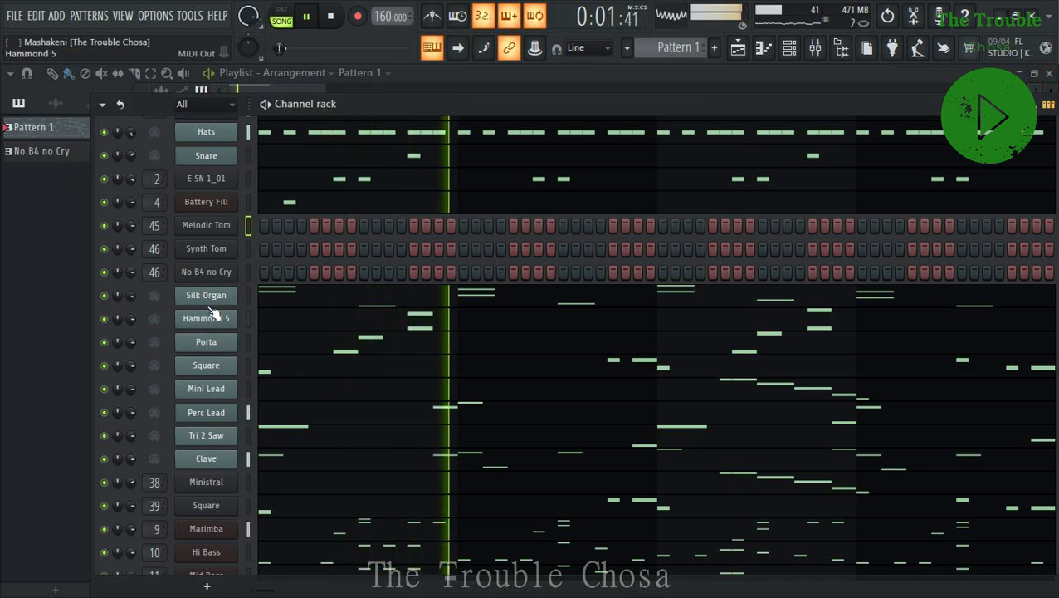
{"action": "right_click", "coordinate": [217, 263]}
{"action": "left_click", "coordinate": [272, 407]}
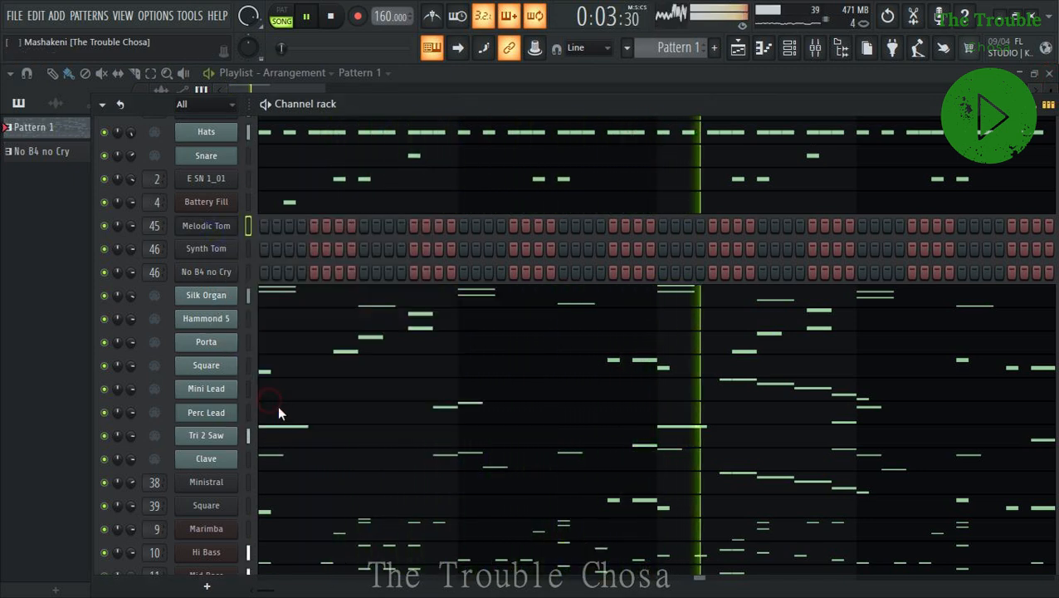
{"action": "left_click", "coordinate": [581, 353]}
Open the Synth Tom piano roll and place four descending notes, E7, D#7, C#7 and B6, one per beat of bar 3.
{"action": "right_click", "coordinate": [214, 228]}
{"action": "left_click", "coordinate": [330, 227]}
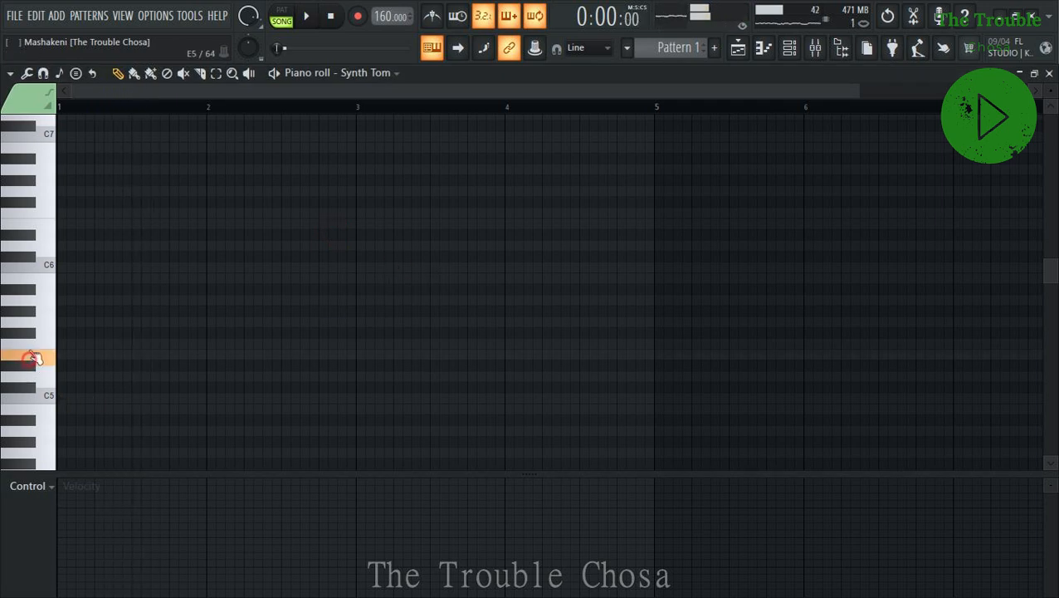
{"action": "scroll", "coordinate": [371, 390], "scroll_direction": "down", "scroll_amount": 4}
{"action": "key", "text": "space"}
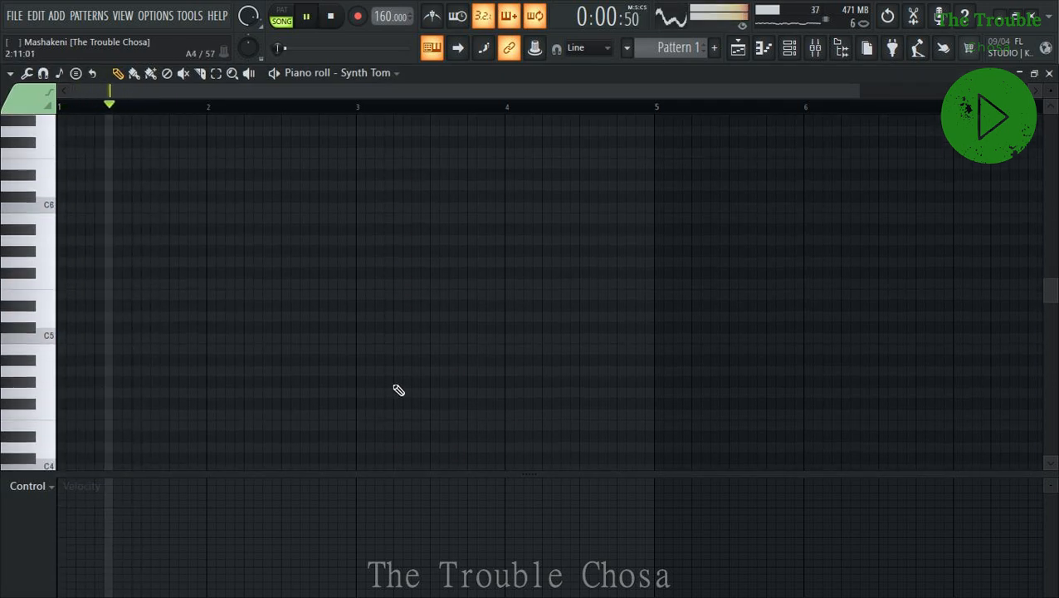
{"action": "right_click", "coordinate": [509, 289]}
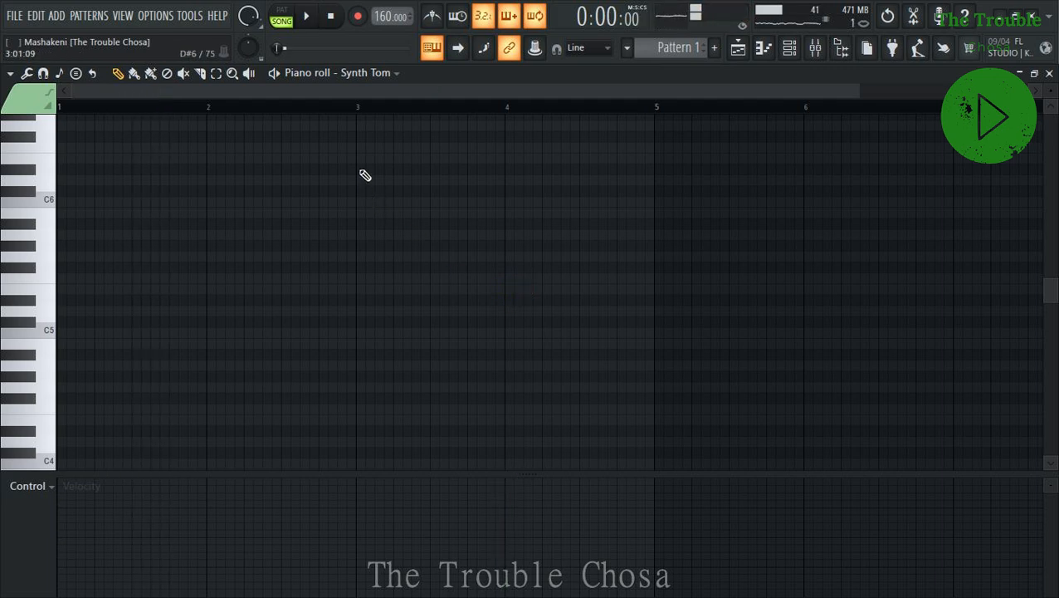
{"action": "scroll", "coordinate": [378, 199], "scroll_direction": "up", "scroll_amount": 9}
{"action": "left_click", "coordinate": [362, 214]}
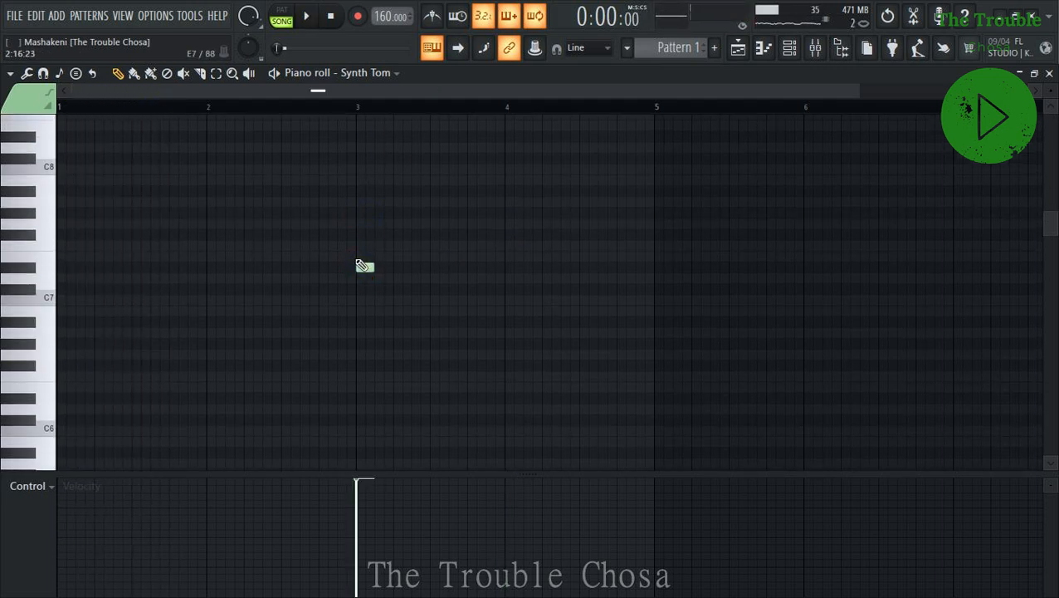
{"action": "left_click", "coordinate": [401, 267]}
{"action": "left_click", "coordinate": [427, 288]}
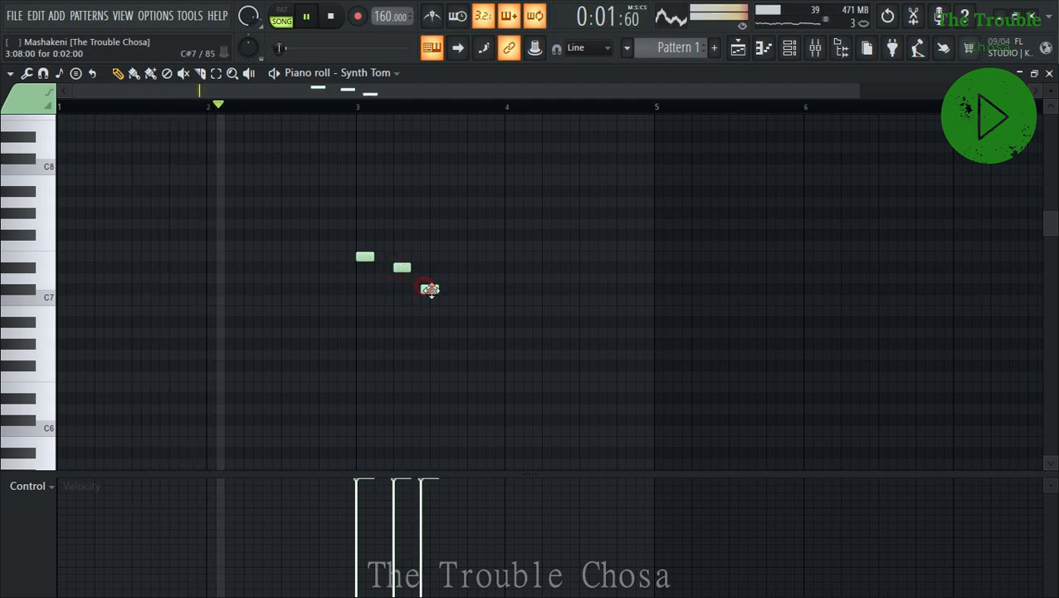
{"action": "left_click_drag", "start_coordinate": [424, 290], "coordinate": [431, 291]}
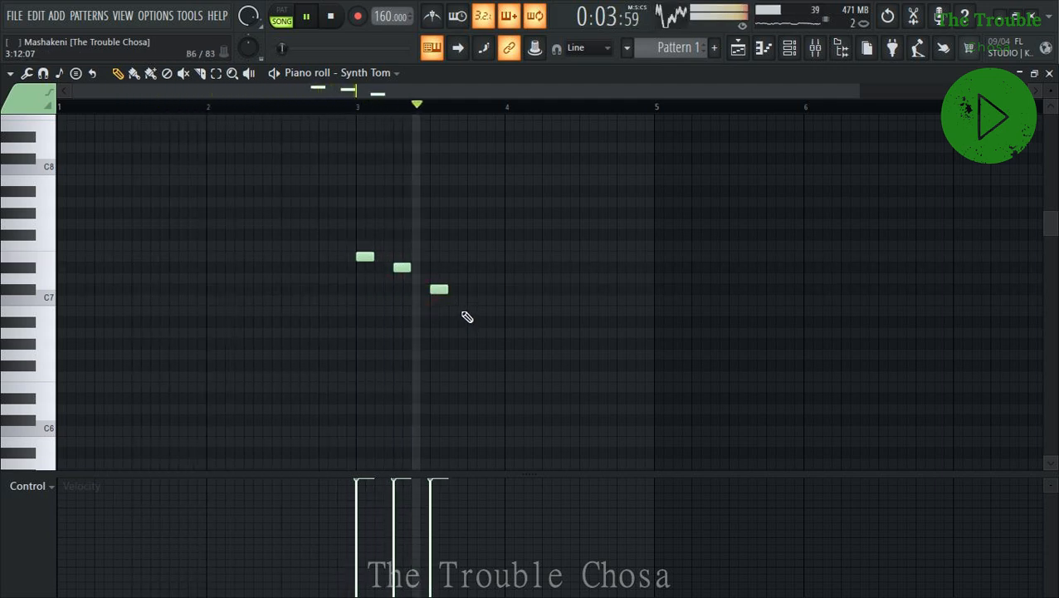
{"action": "left_click", "coordinate": [470, 311]}
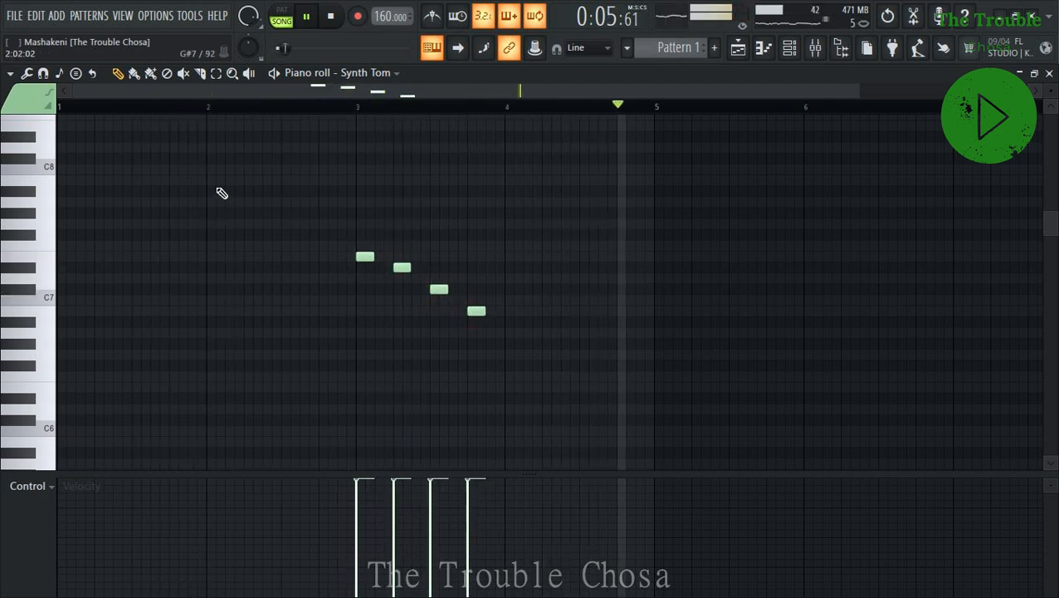
Chop the four Synth Tom notes in bar 3 into rapid rolls with the arpeggiator's Default pattern.
{"action": "key", "text": "alt+a"}
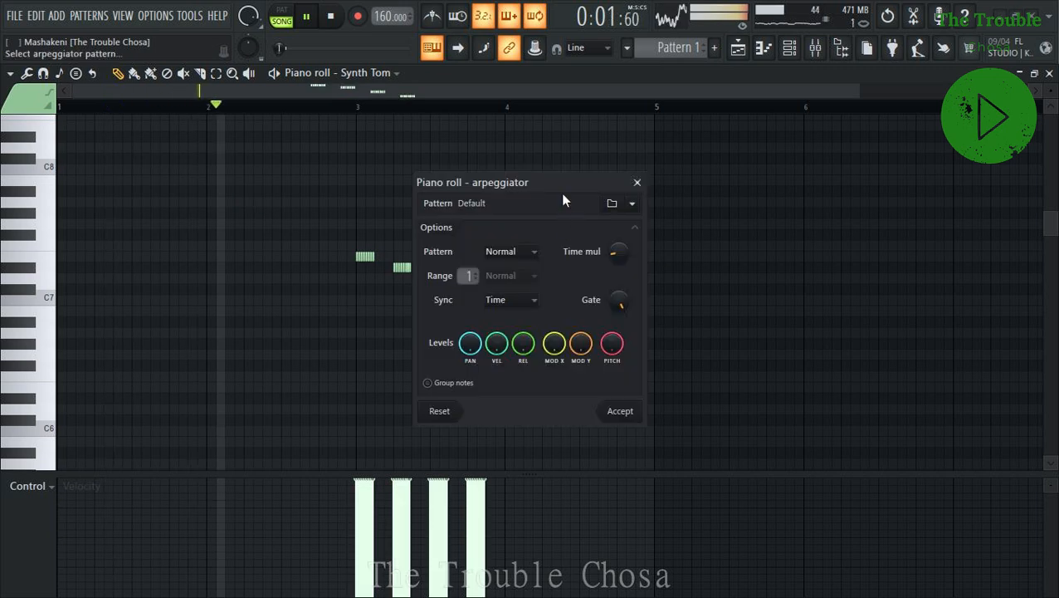
{"action": "left_click_drag", "start_coordinate": [572, 190], "coordinate": [790, 194]}
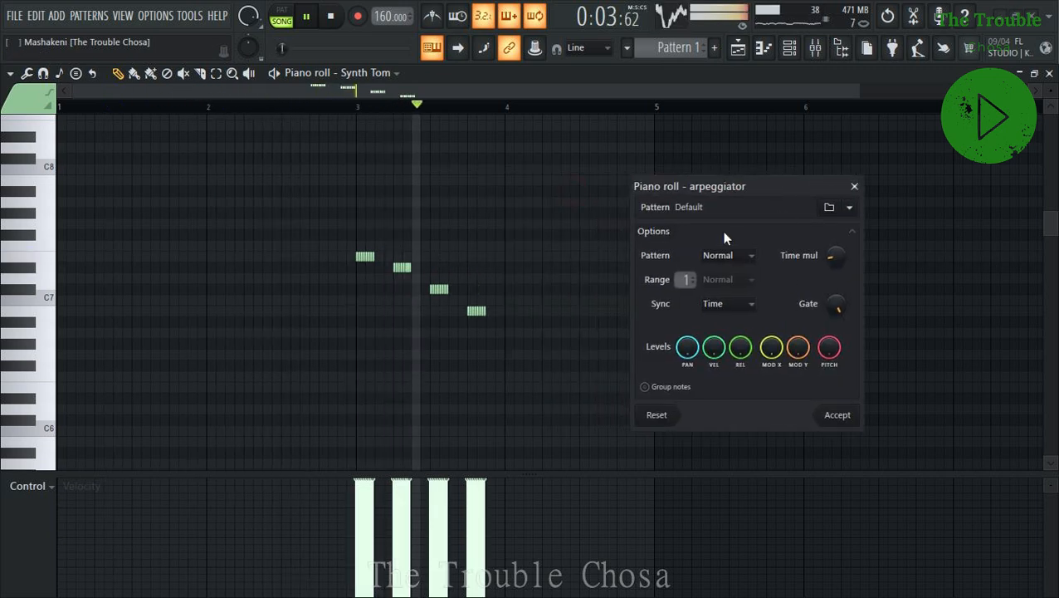
{"action": "left_click", "coordinate": [833, 414]}
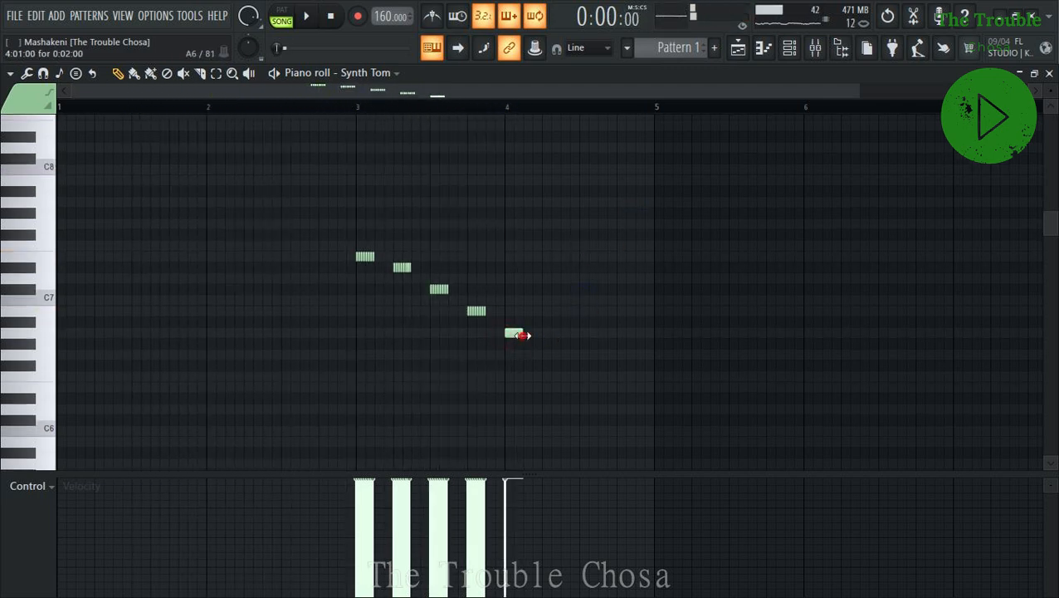
Fill the start of bar 4 with four short A6 notes followed by two short G6 notes, evenly spaced.
{"action": "left_click", "coordinate": [566, 333]}
{"action": "left_click", "coordinate": [584, 332]}
{"action": "right_click", "coordinate": [583, 333]}
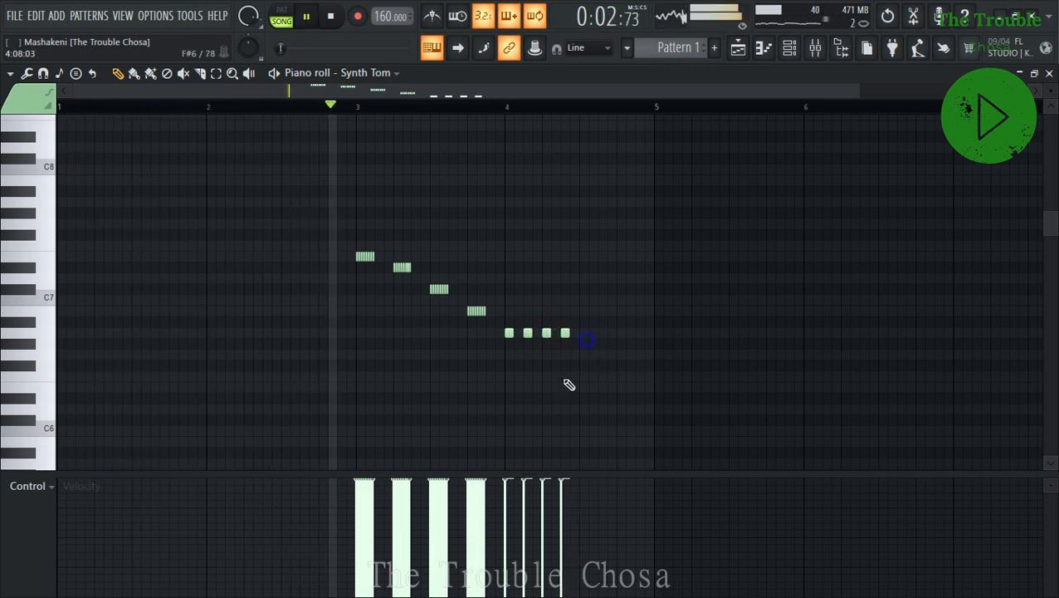
{"action": "left_click", "coordinate": [583, 354]}
{"action": "left_click", "coordinate": [603, 354]}
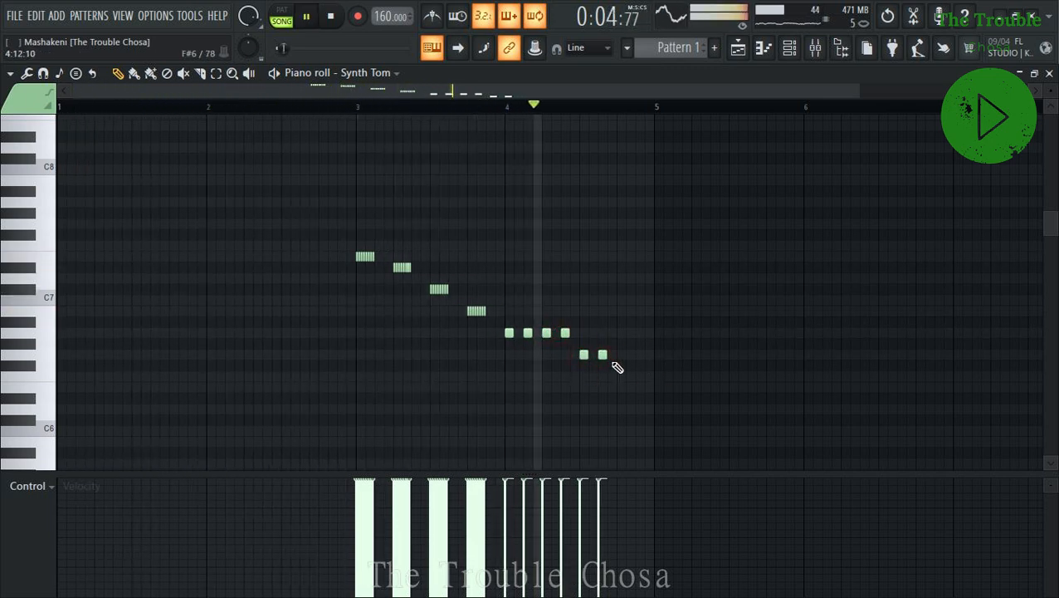
Add an F6 note on the last beat of bar 4 and chop only that note with the Default arpeggiator pattern.
{"action": "left_click", "coordinate": [619, 376]}
{"action": "left_click_drag", "start_coordinate": [629, 375], "coordinate": [632, 422]}
{"action": "key", "text": "alt+a"}
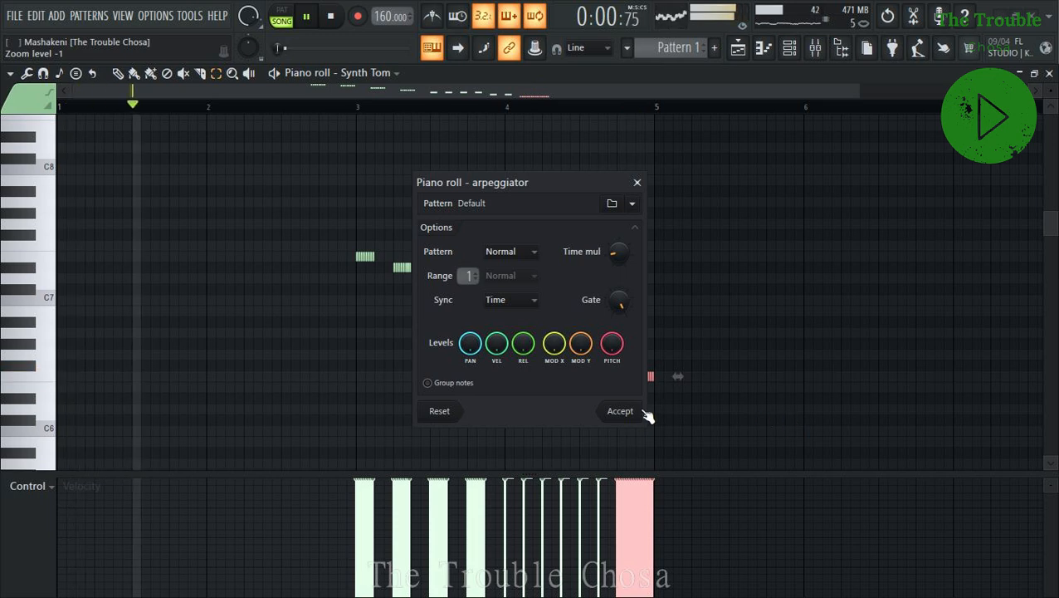
{"action": "left_click", "coordinate": [632, 415]}
Transpose all Synth Tom notes down one octave and shape a rising velocity ramp on the final roll of bar 4.
{"action": "key", "text": "ctrl+a"}
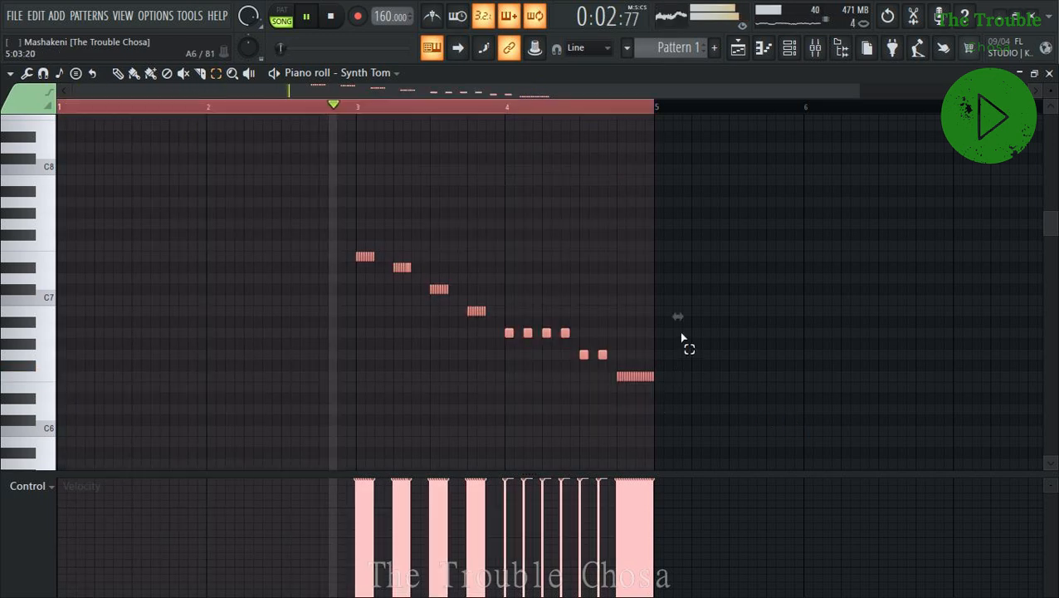
{"action": "scroll", "coordinate": [677, 320], "scroll_direction": "down", "scroll_amount": 3}
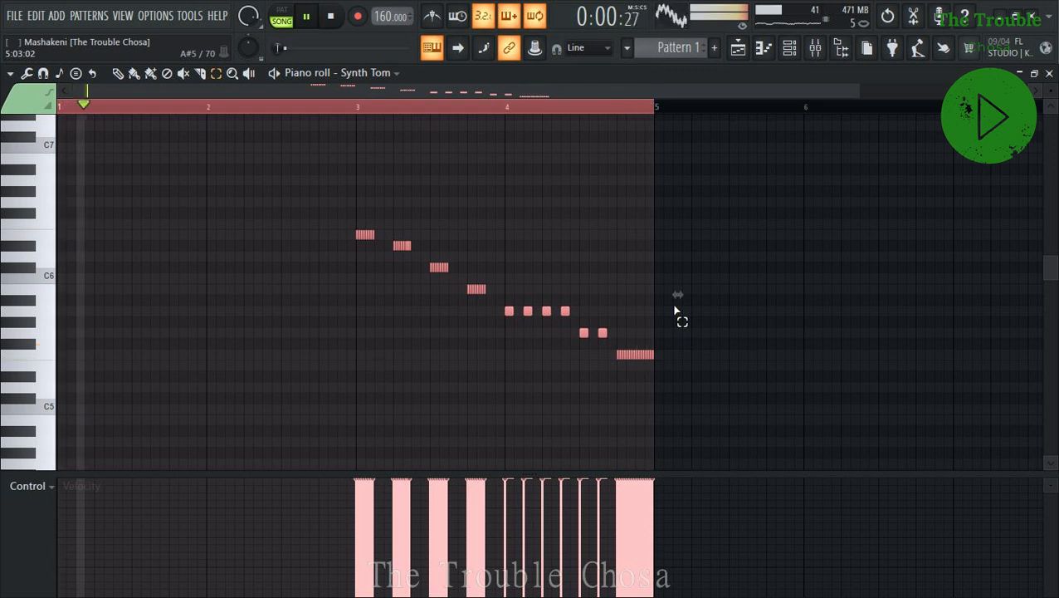
{"action": "left_click", "coordinate": [653, 387]}
{"action": "left_click", "coordinate": [118, 74]}
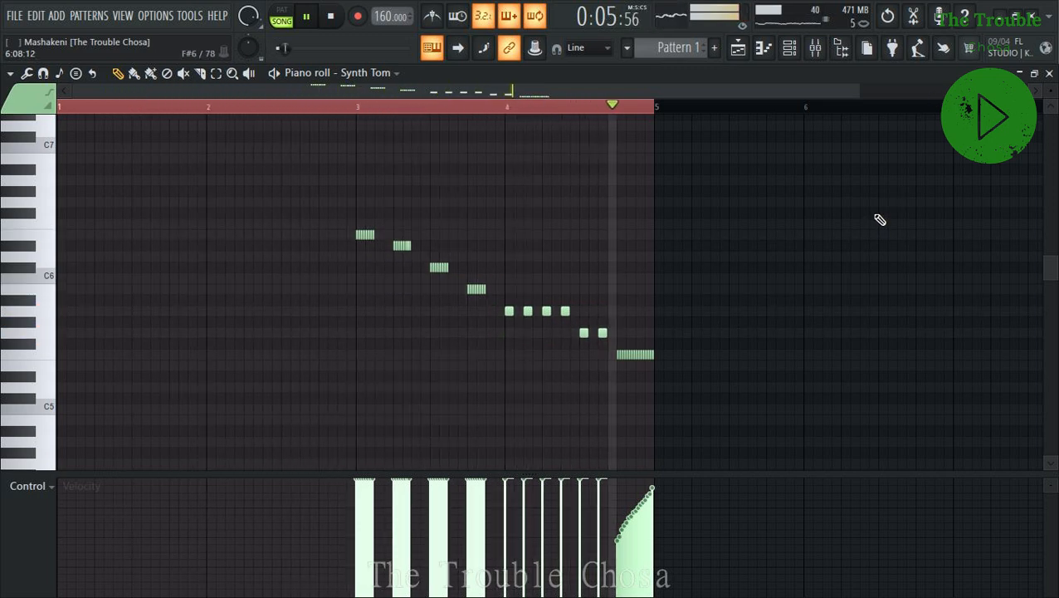
{"action": "left_click", "coordinate": [1049, 74]}
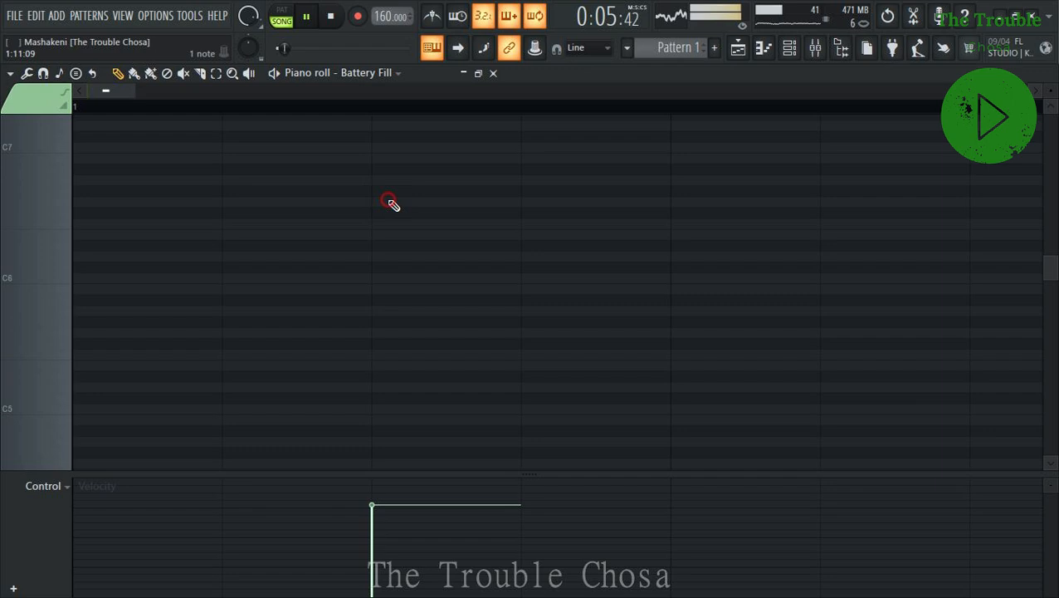
Open the Battery Fill piano roll, draw a four-step C3 tom note at the start of bar 3, and chop it with the arpeggiator.
{"action": "left_click", "coordinate": [390, 202]}
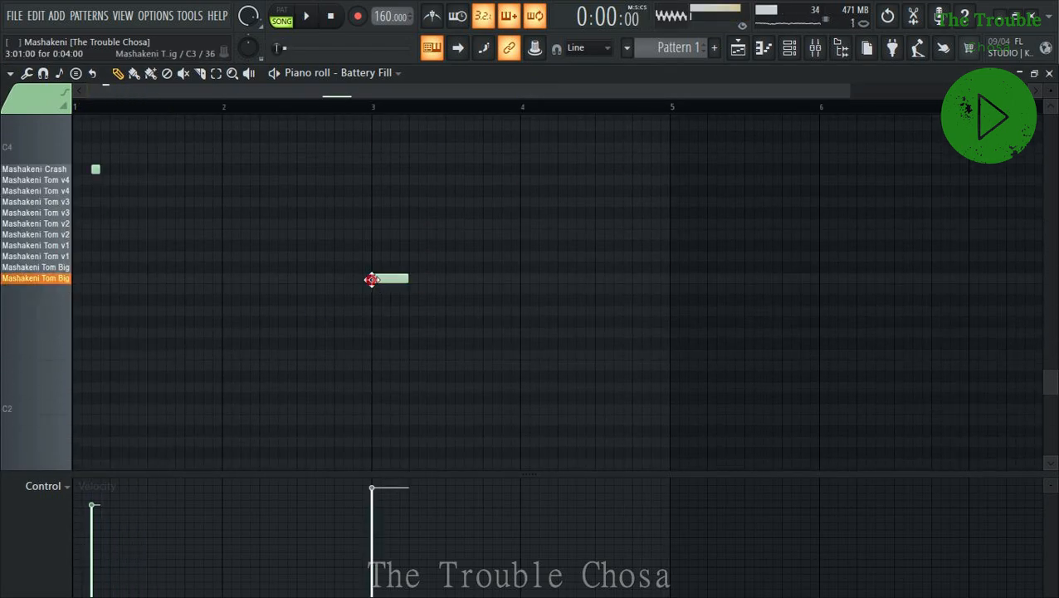
{"action": "left_click", "coordinate": [217, 74]}
{"action": "left_click_drag", "start_coordinate": [394, 247], "coordinate": [379, 361]}
{"action": "key", "text": "alt+a"}
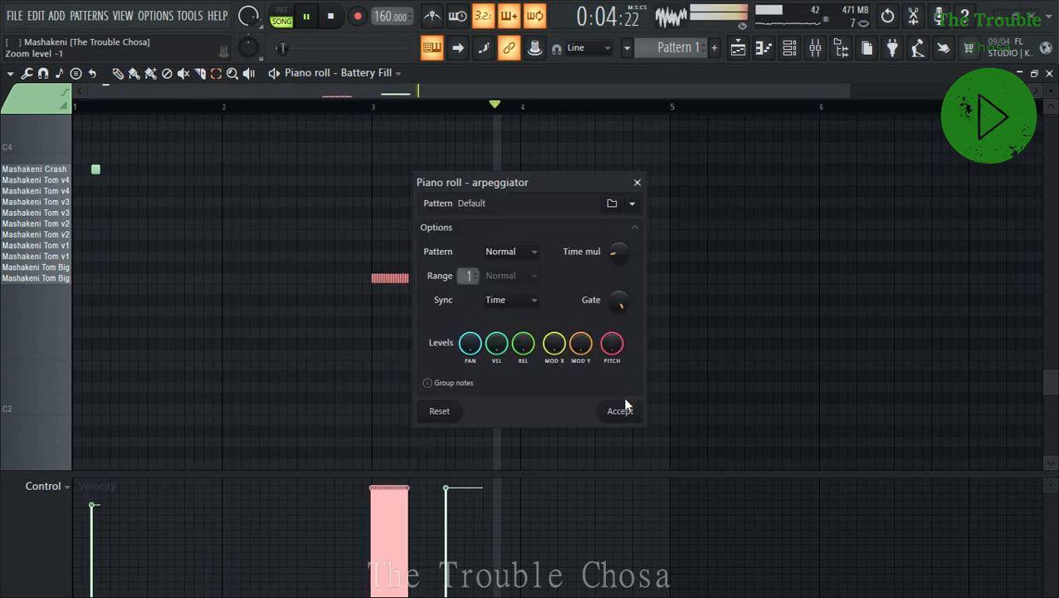
{"action": "left_click", "coordinate": [624, 408]}
{"action": "key", "text": "space"}
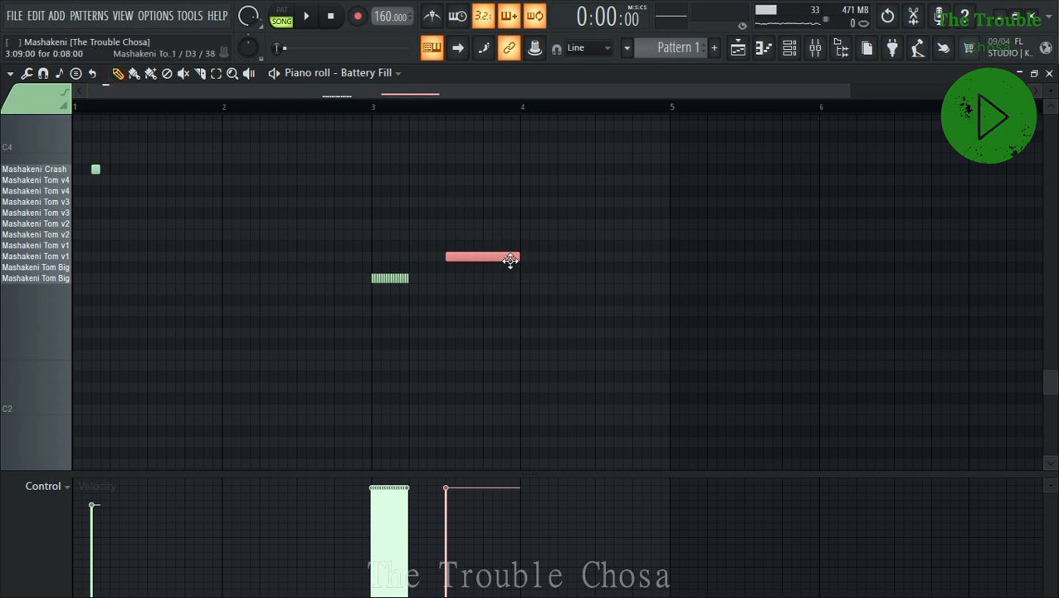
Chop the eight-step D3 tom note in bar 3 with the arpeggiator and draw a rising velocity ramp across it.
{"action": "key", "text": "alt+a"}
{"action": "left_click", "coordinate": [622, 411]}
{"action": "key", "text": "space"}
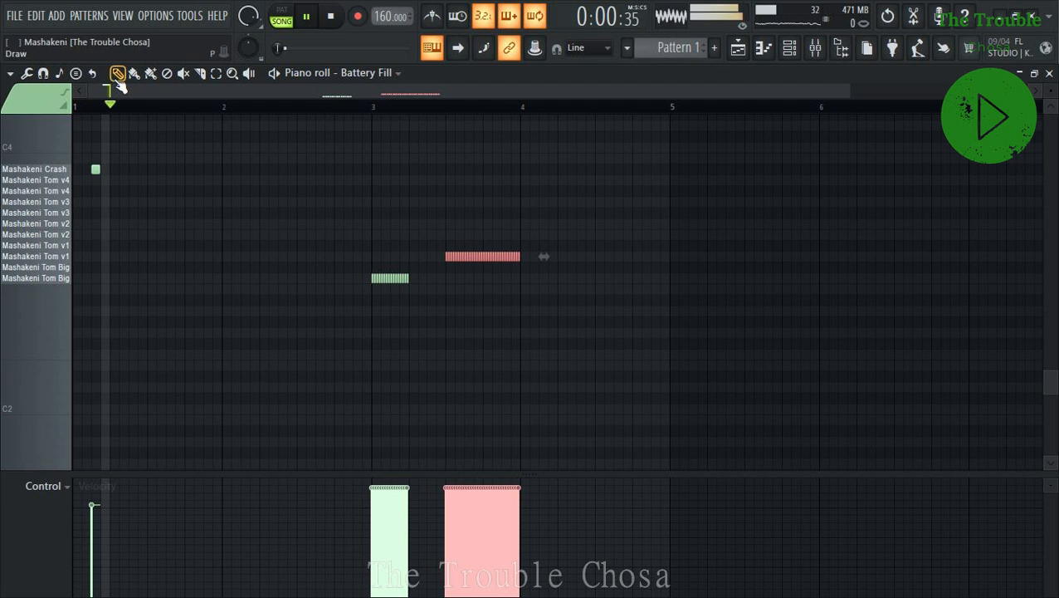
{"action": "left_click_drag", "start_coordinate": [444, 567], "coordinate": [519, 495]}
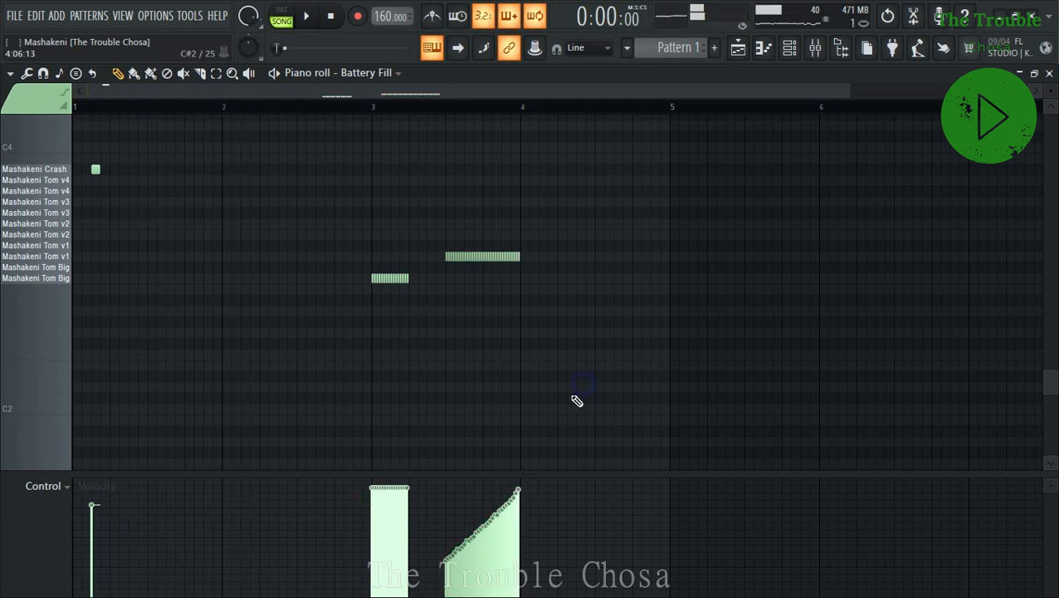
Shape the velocities of the C3 tom roll in bar 3 into a rising ramp, then close the piano roll.
{"action": "key", "text": "space"}
{"action": "left_click_drag", "start_coordinate": [407, 541], "coordinate": [371, 492]}
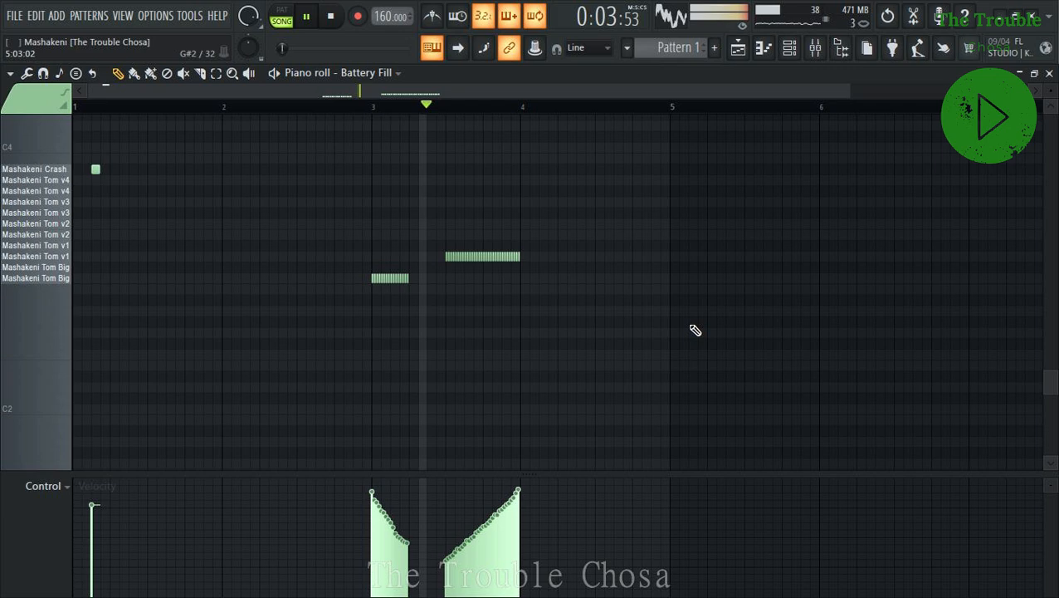
{"action": "left_click_drag", "start_coordinate": [370, 559], "coordinate": [409, 490]}
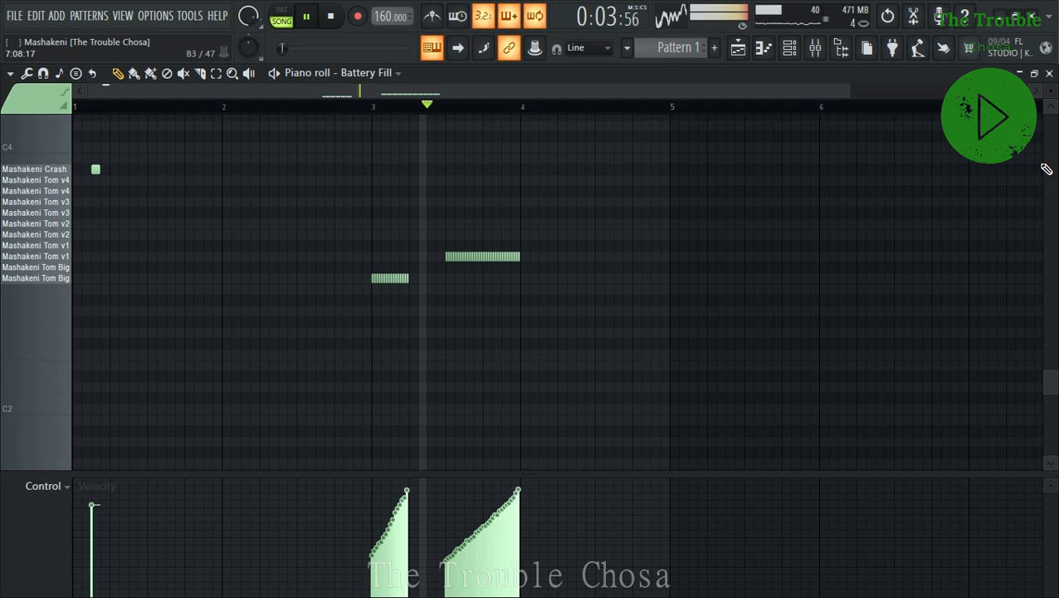
{"action": "left_click", "coordinate": [1049, 74]}
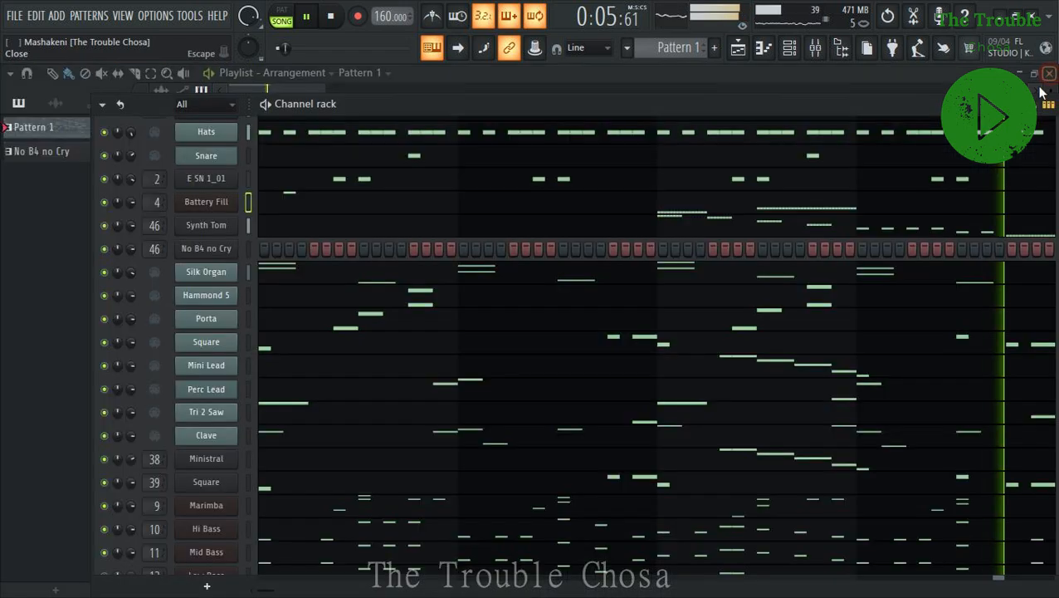
{"action": "scroll", "coordinate": [499, 395], "scroll_direction": "down", "scroll_amount": 3}
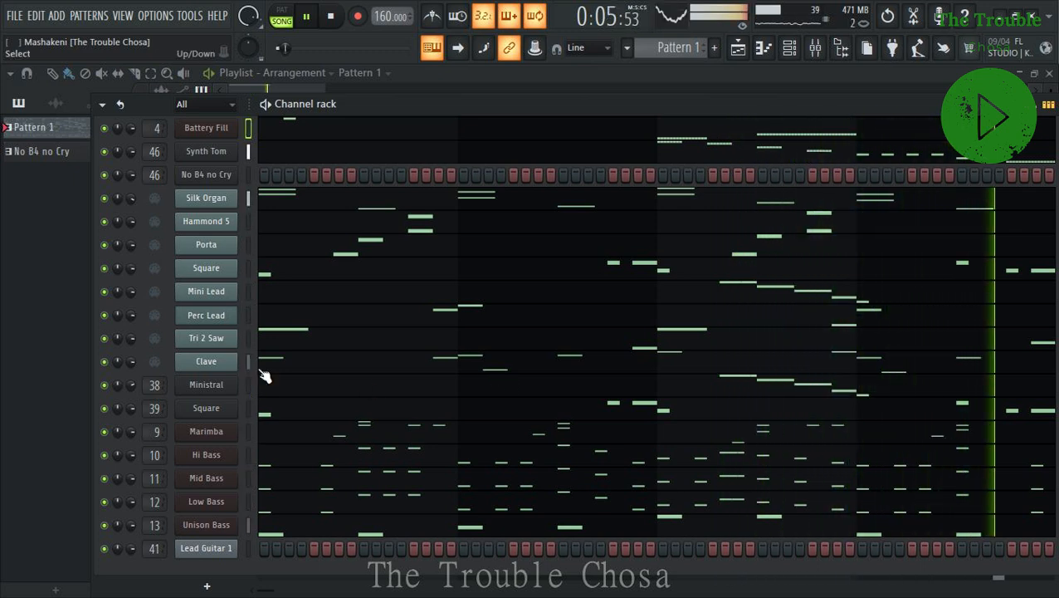
{"action": "scroll", "coordinate": [255, 373], "scroll_direction": "up", "scroll_amount": 3}
{"action": "scroll", "coordinate": [166, 337], "scroll_direction": "up", "scroll_amount": 2}
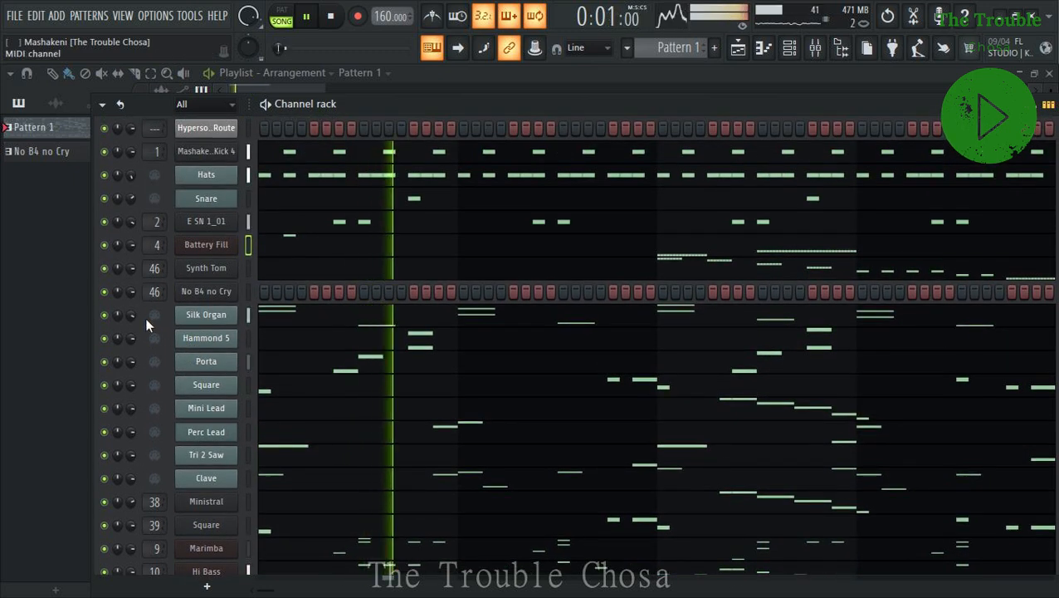
Mute the Synth Tom and Battery Fill channels in the channel rack.
{"action": "left_click", "coordinate": [107, 266]}
{"action": "left_click", "coordinate": [106, 247]}
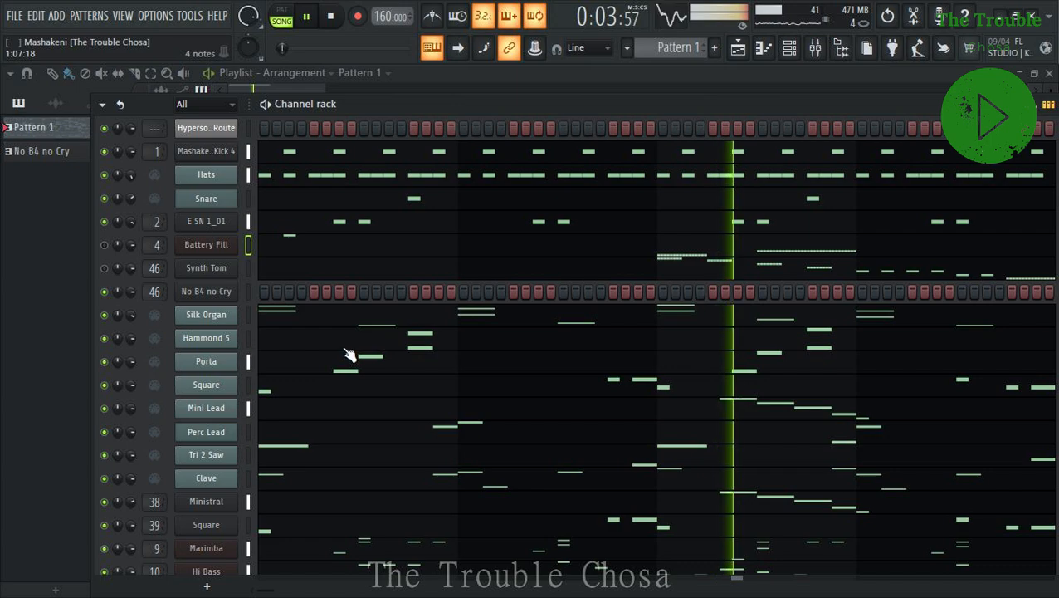
{"action": "scroll", "coordinate": [363, 368], "scroll_direction": "down", "scroll_amount": 4}
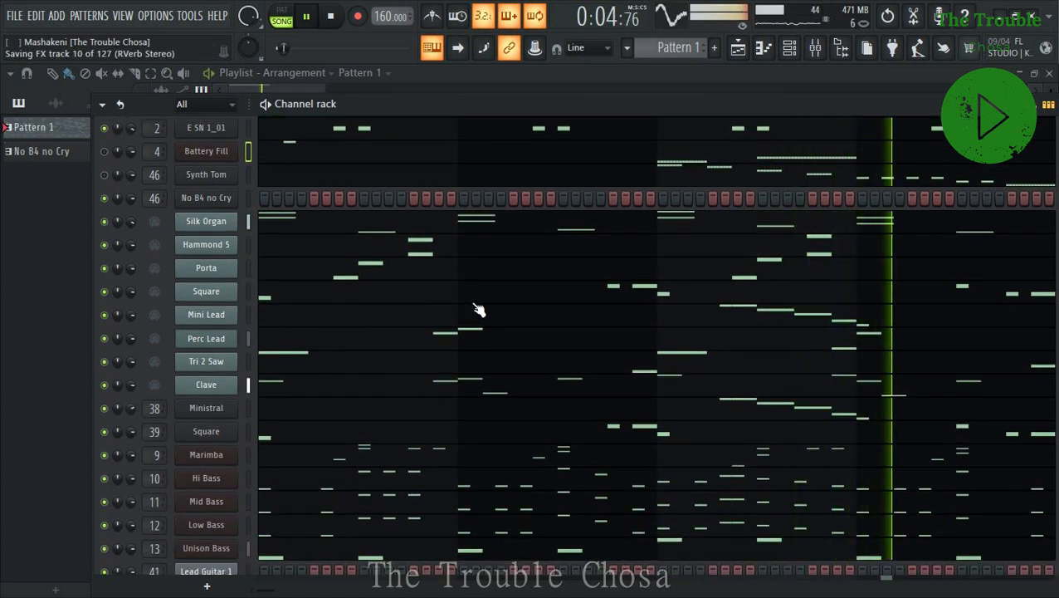
{"action": "scroll", "coordinate": [475, 307], "scroll_direction": "up", "scroll_amount": 4}
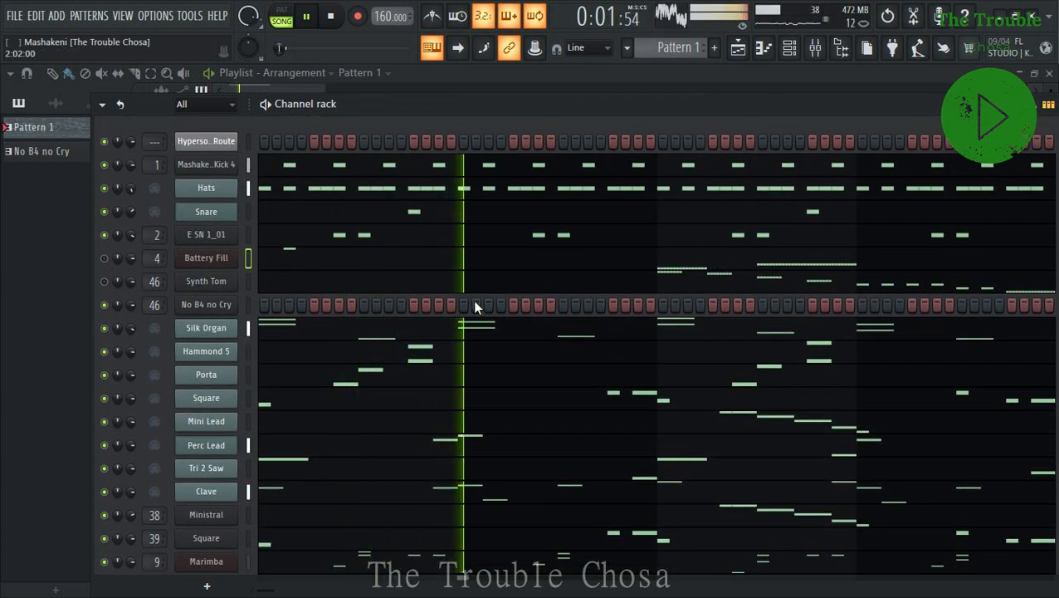
Show the browser with the channel rack shifted beside it, and select the Silk Organ channel.
{"action": "left_click", "coordinate": [841, 47]}
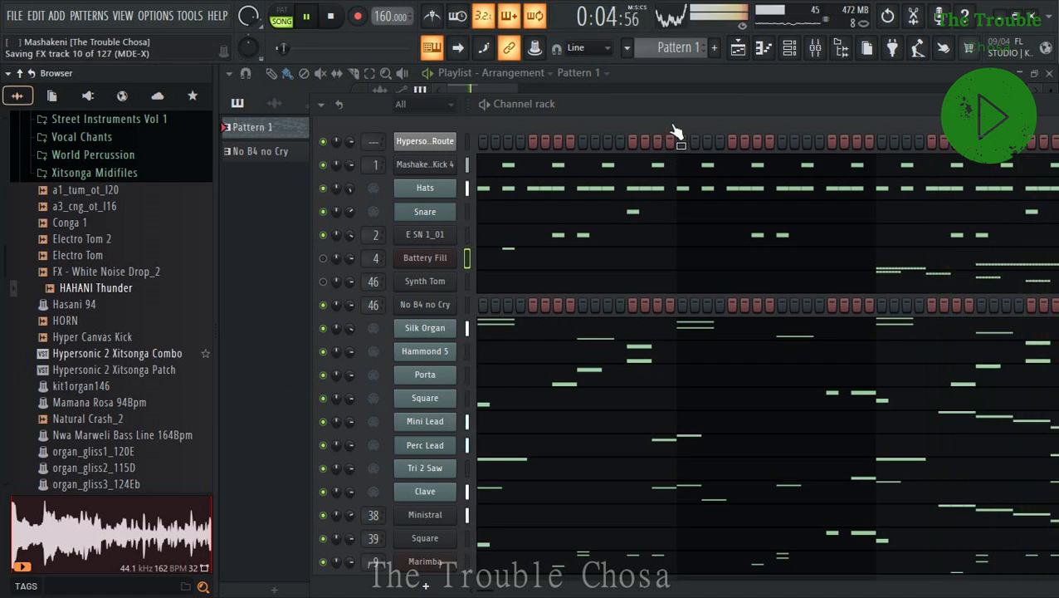
{"action": "left_click_drag", "start_coordinate": [678, 106], "coordinate": [617, 84]}
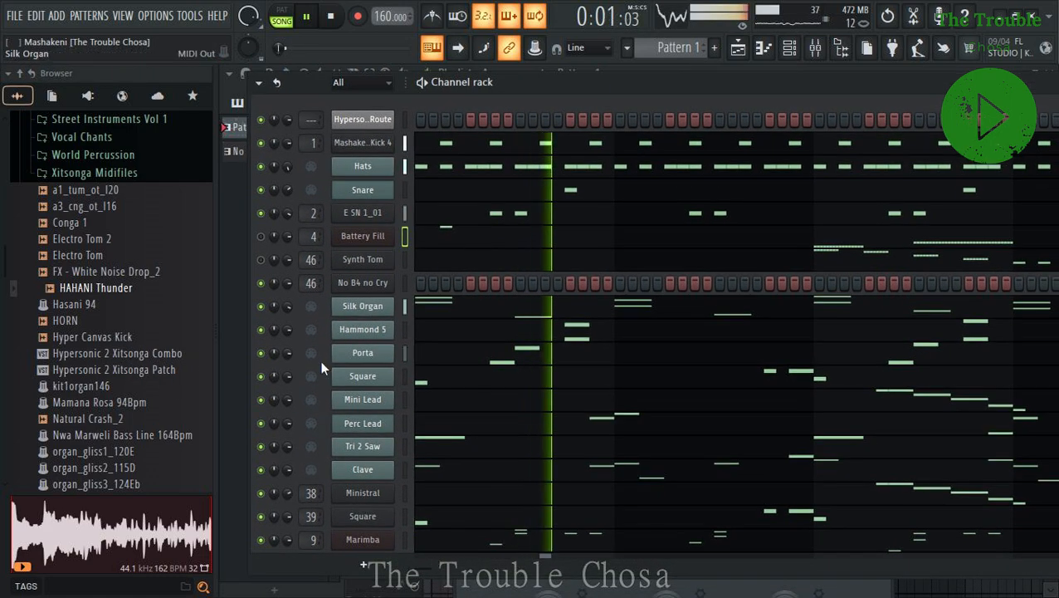
{"action": "left_click", "coordinate": [382, 309]}
{"action": "left_click", "coordinate": [381, 309]}
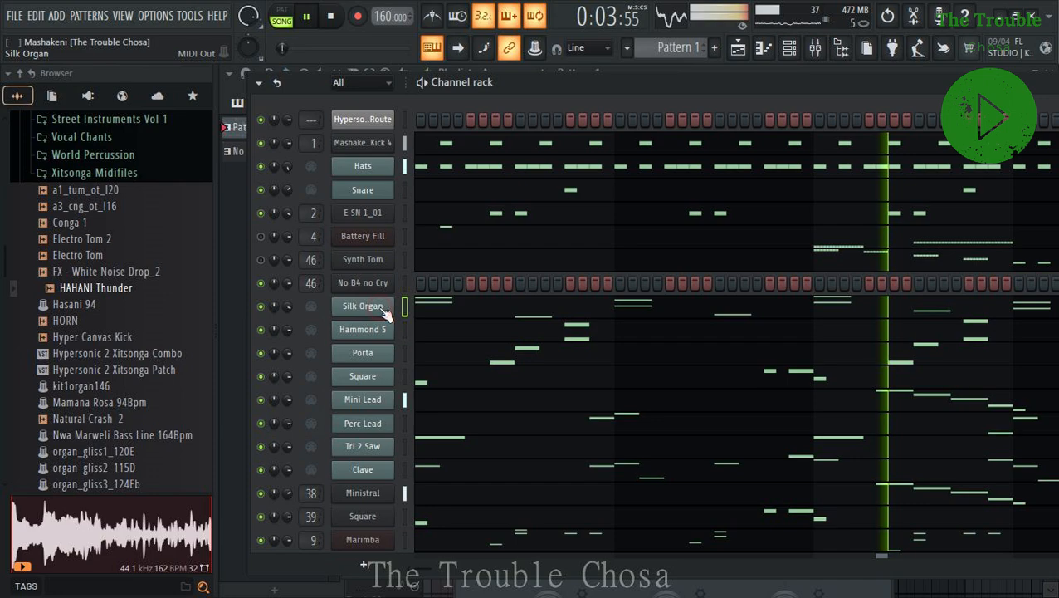
Open the Element 1.0 folder of the 11 Xitsonga Drumkit Bundle and load the Saw Wave soundfont as a new channel above Silk Organ.
{"action": "scroll", "coordinate": [91, 290], "scroll_direction": "down", "scroll_amount": 3}
{"action": "scroll", "coordinate": [92, 290], "scroll_direction": "up", "scroll_amount": 10}
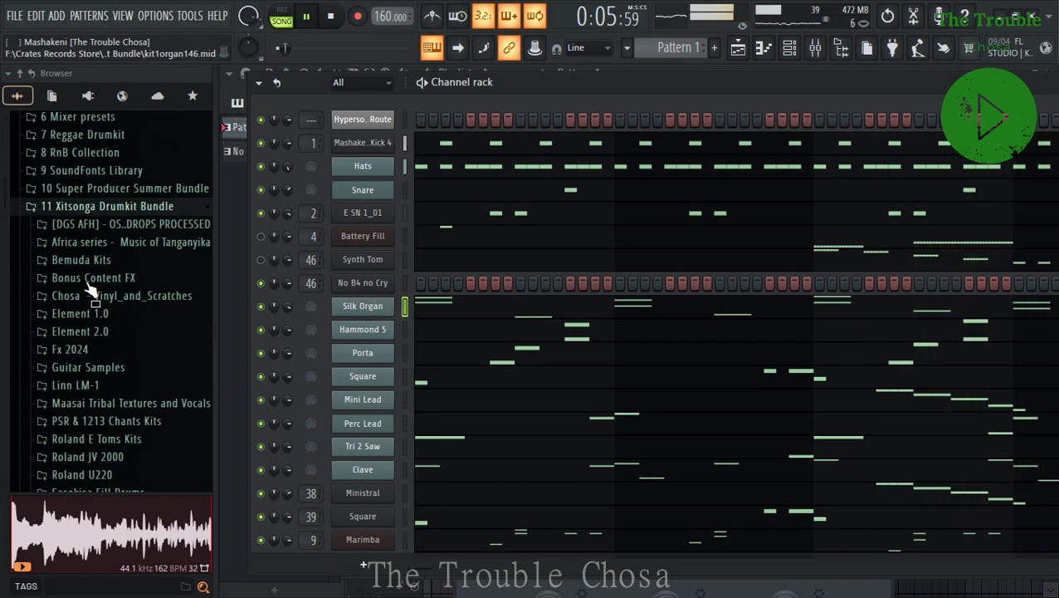
{"action": "left_click", "coordinate": [92, 319]}
{"action": "scroll", "coordinate": [96, 339], "scroll_direction": "down", "scroll_amount": 8}
{"action": "scroll", "coordinate": [91, 316], "scroll_direction": "up", "scroll_amount": 4}
{"action": "scroll", "coordinate": [96, 308], "scroll_direction": "down", "scroll_amount": 12}
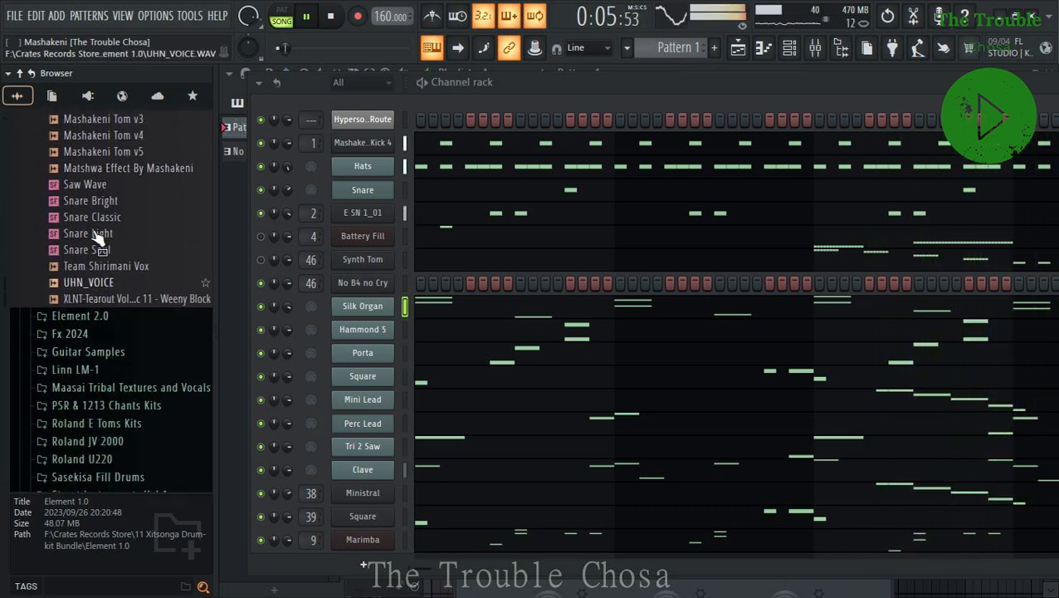
{"action": "left_click_drag", "start_coordinate": [99, 192], "coordinate": [437, 369]}
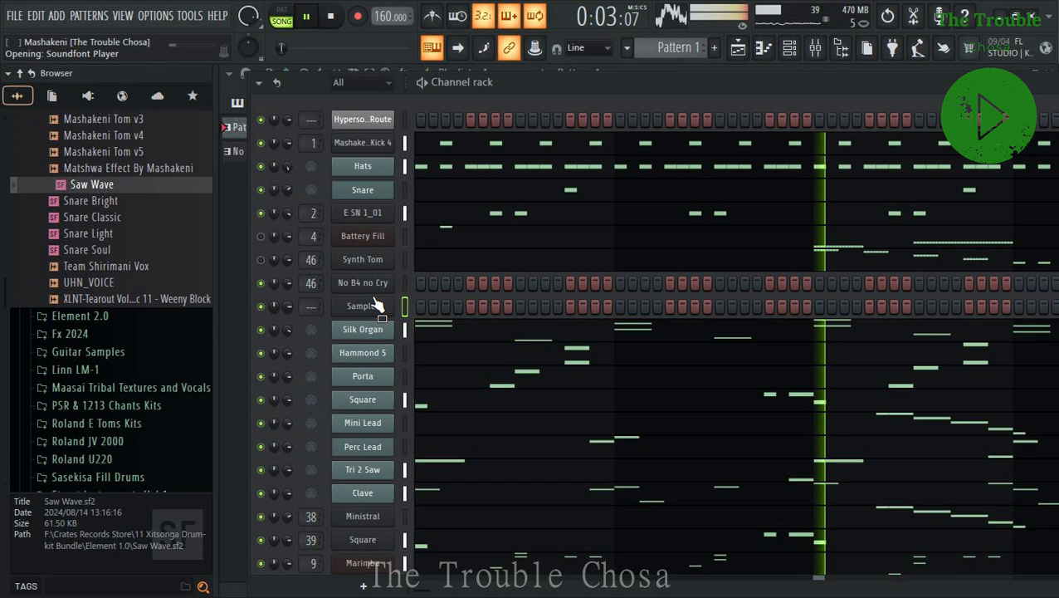
Examine the Saw Wave channel's SoundFont Player and its miscellaneous channel settings, then close the plugin window.
{"action": "left_click", "coordinate": [342, 309]}
{"action": "left_click", "coordinate": [353, 308]}
{"action": "left_click", "coordinate": [392, 289]}
{"action": "left_click_drag", "start_coordinate": [469, 288], "coordinate": [528, 157]}
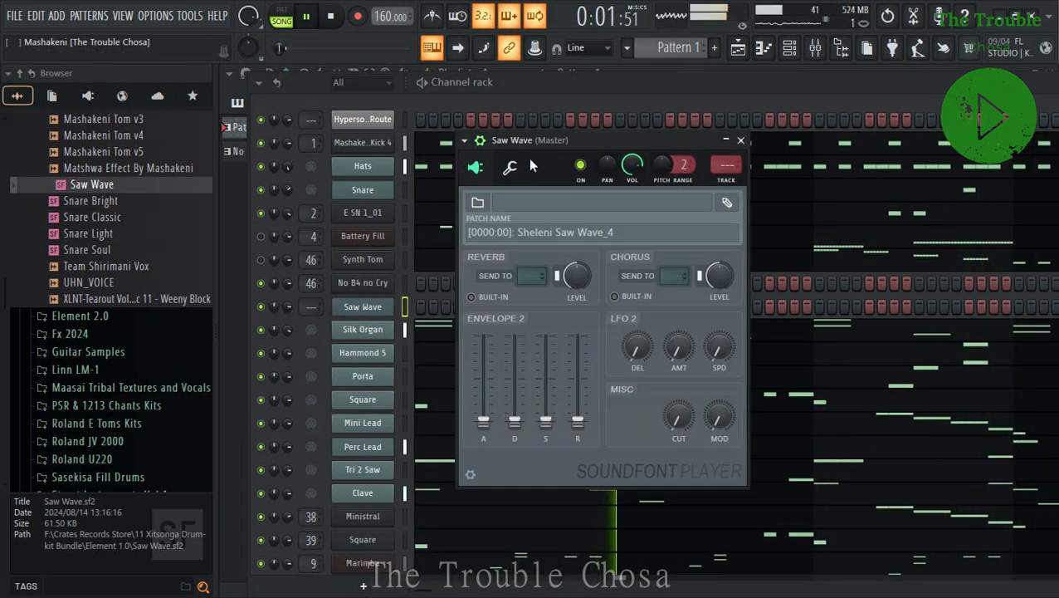
{"action": "left_click", "coordinate": [510, 167]}
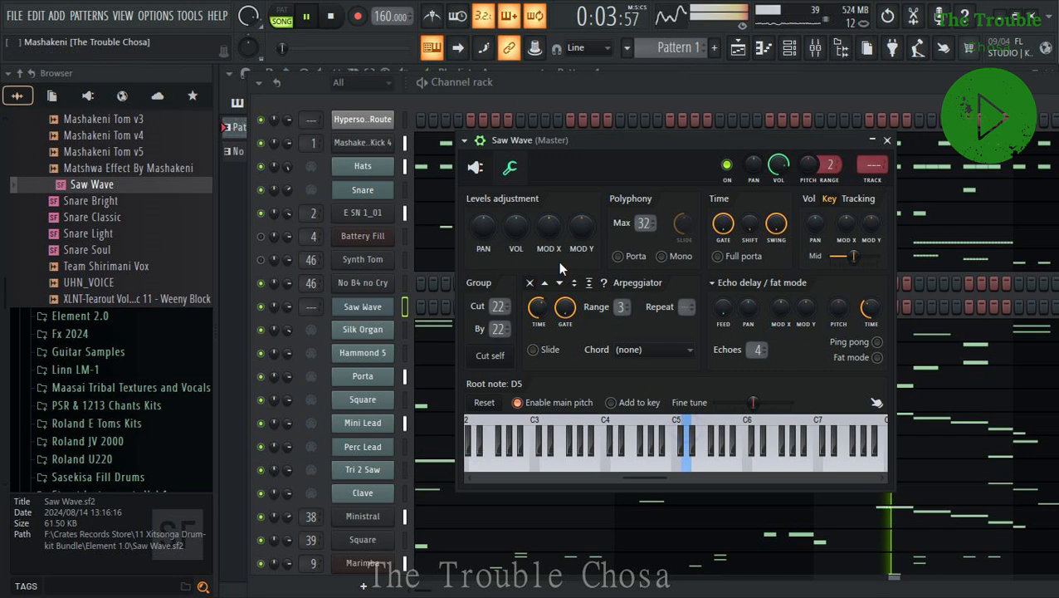
{"action": "left_click", "coordinate": [510, 167]}
{"action": "left_click", "coordinate": [373, 307]}
Try copying the Saw Wave channel's content onto the Silk Organ channel, undo the paste and restart playback.
{"action": "right_click", "coordinate": [373, 307]}
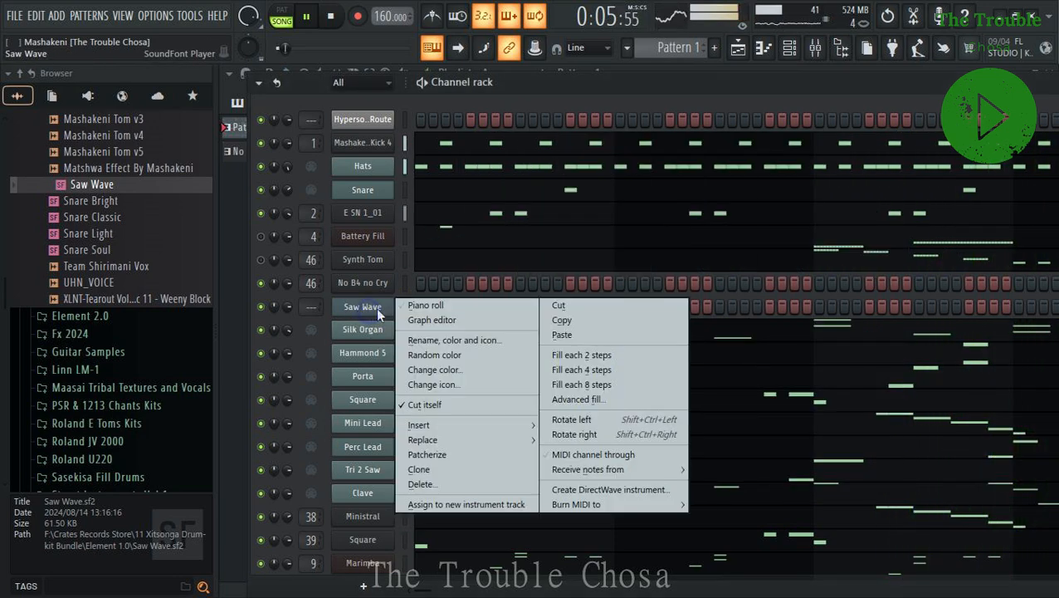
{"action": "left_click", "coordinate": [563, 323]}
{"action": "right_click", "coordinate": [374, 332]}
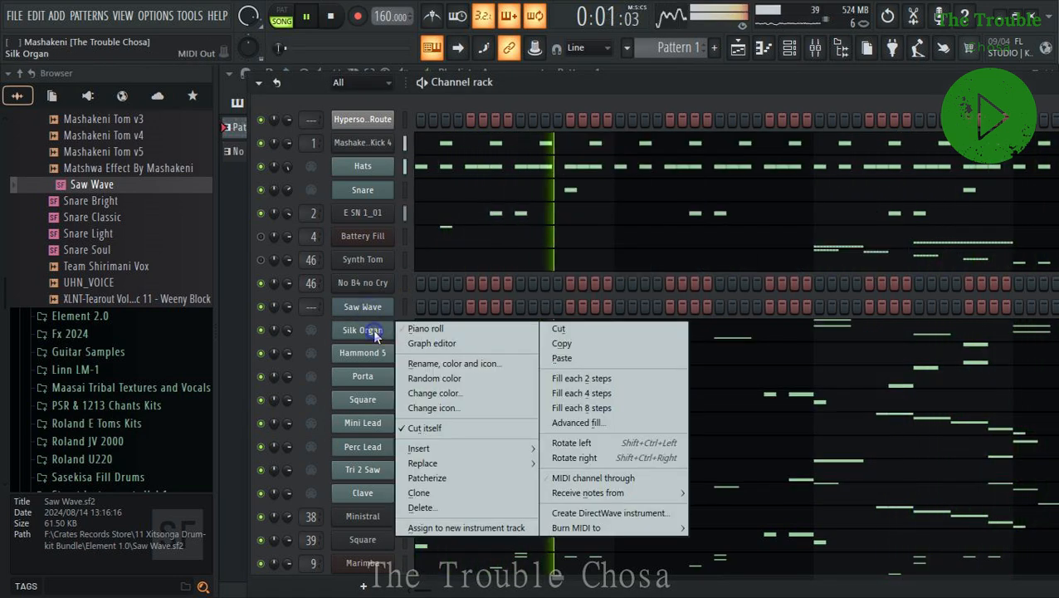
{"action": "left_click", "coordinate": [562, 358]}
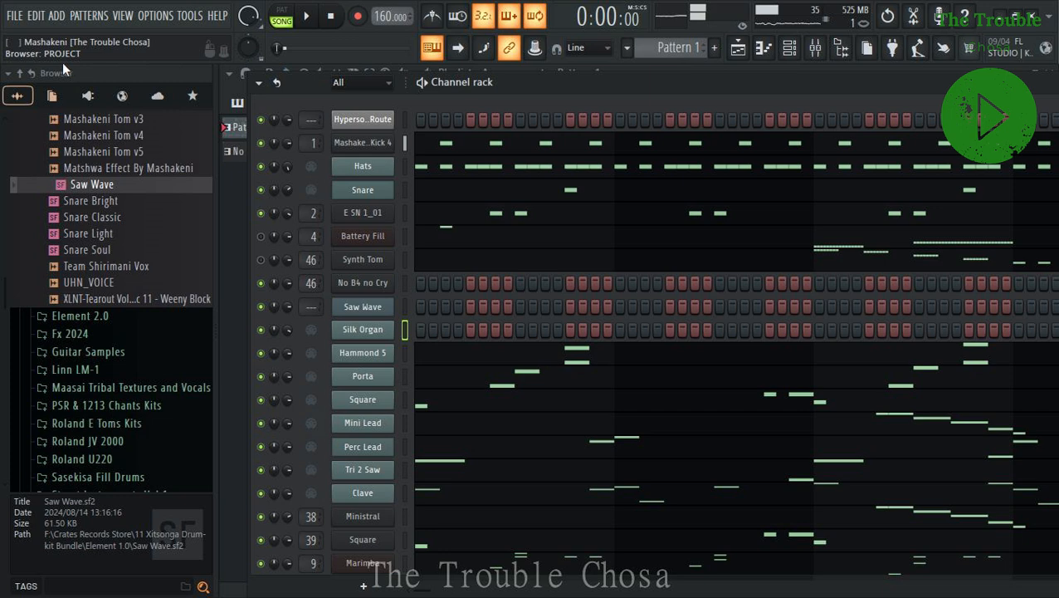
{"action": "left_click", "coordinate": [50, 36]}
{"action": "key", "text": "space"}
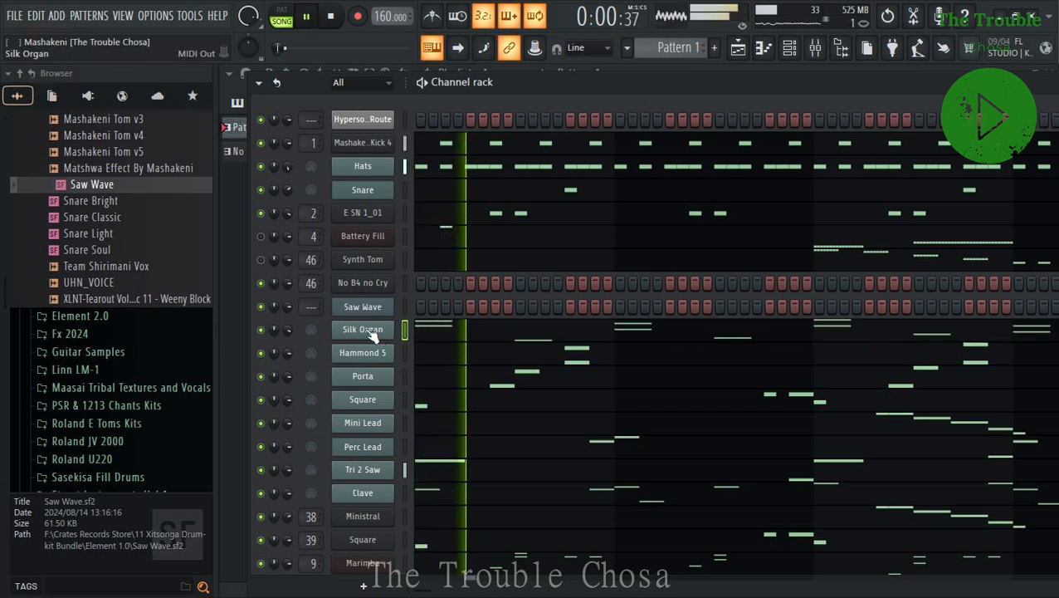
Copy the Silk Organ notes into the Saw Wave channel and open the Saw Wave piano roll.
{"action": "right_click", "coordinate": [362, 307]}
{"action": "left_click", "coordinate": [562, 321]}
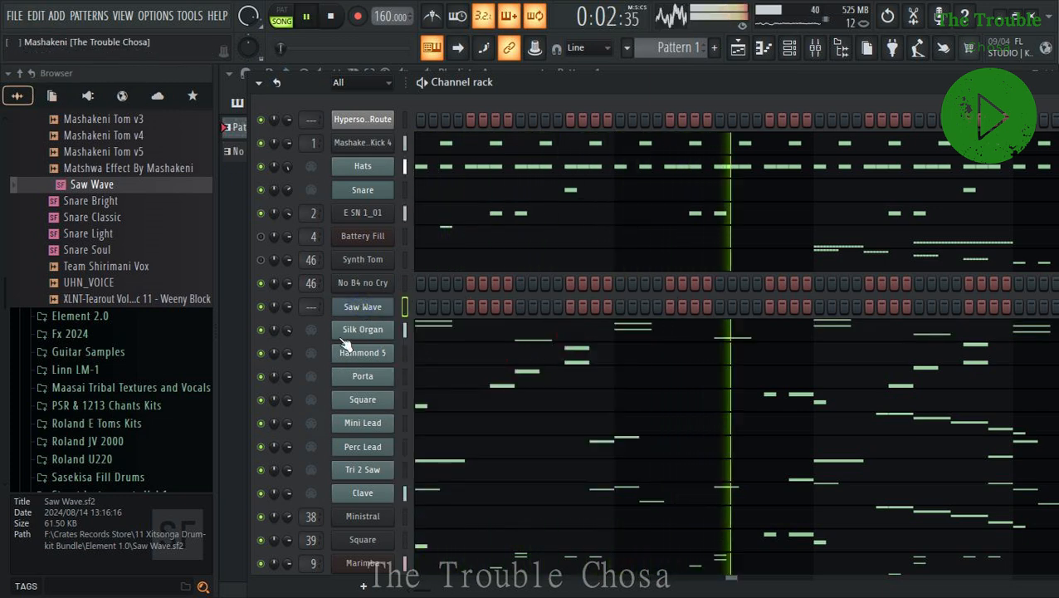
{"action": "right_click", "coordinate": [375, 331]}
{"action": "left_click", "coordinate": [581, 358]}
{"action": "right_click", "coordinate": [375, 308]}
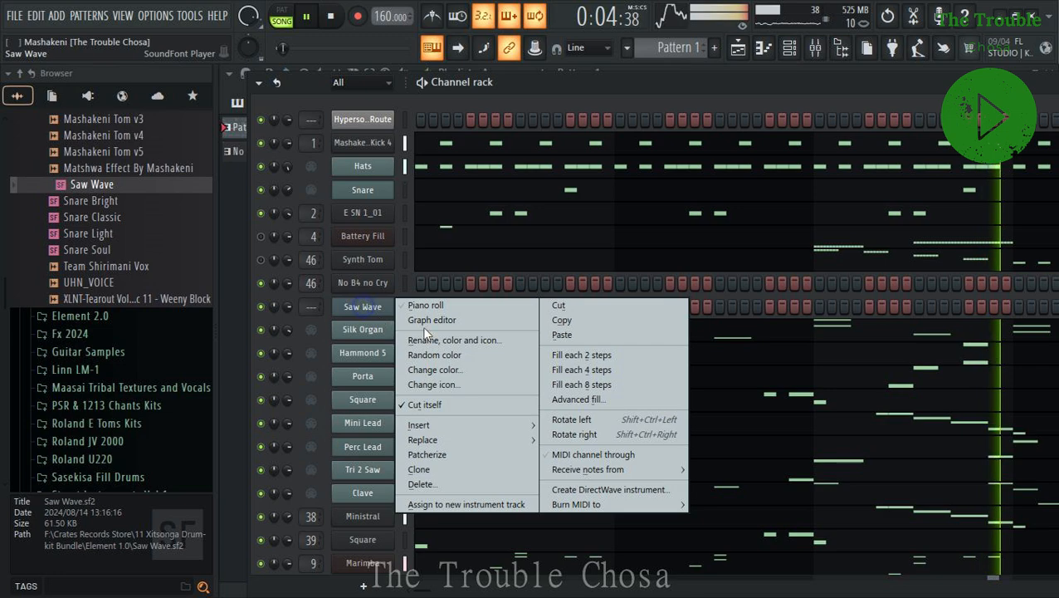
{"action": "left_click", "coordinate": [566, 332]}
{"action": "left_click", "coordinate": [531, 314]}
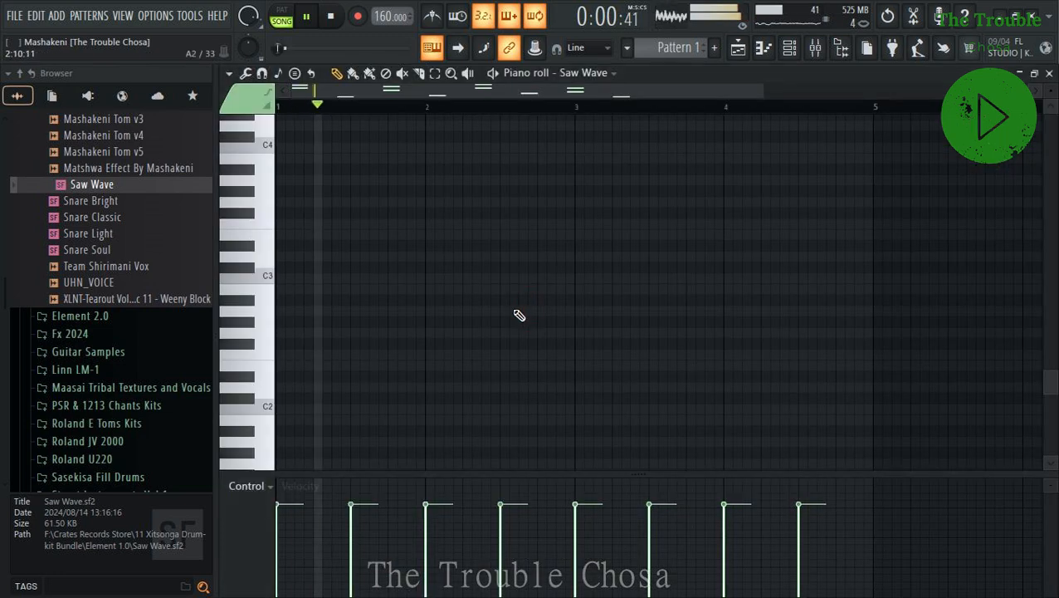
{"action": "scroll", "coordinate": [524, 288], "scroll_direction": "up", "scroll_amount": 10}
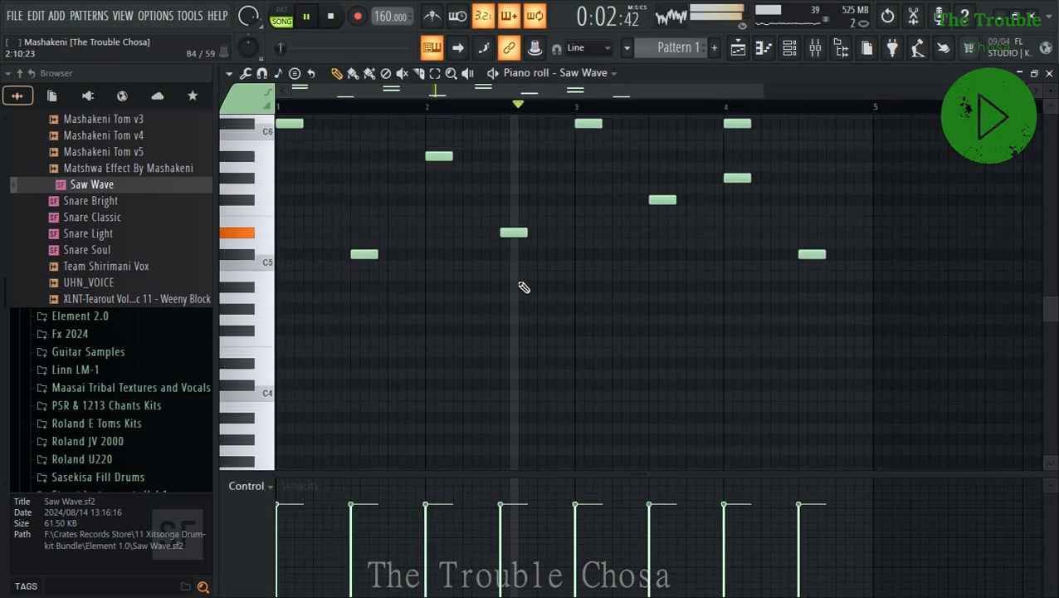
Try deleting the single mid-bar notes from the Saw Wave melody and undo the deletions one by one.
{"action": "right_click", "coordinate": [663, 333]}
{"action": "right_click", "coordinate": [812, 388]}
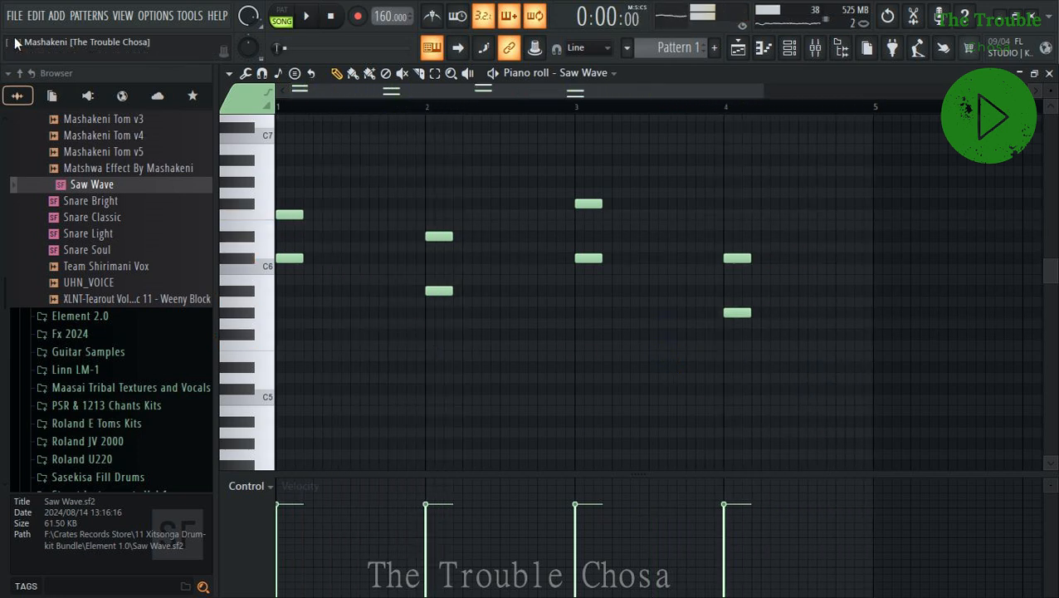
{"action": "left_click", "coordinate": [39, 18]}
{"action": "left_click", "coordinate": [50, 31]}
{"action": "scroll", "coordinate": [415, 249], "scroll_direction": "down", "scroll_amount": 3}
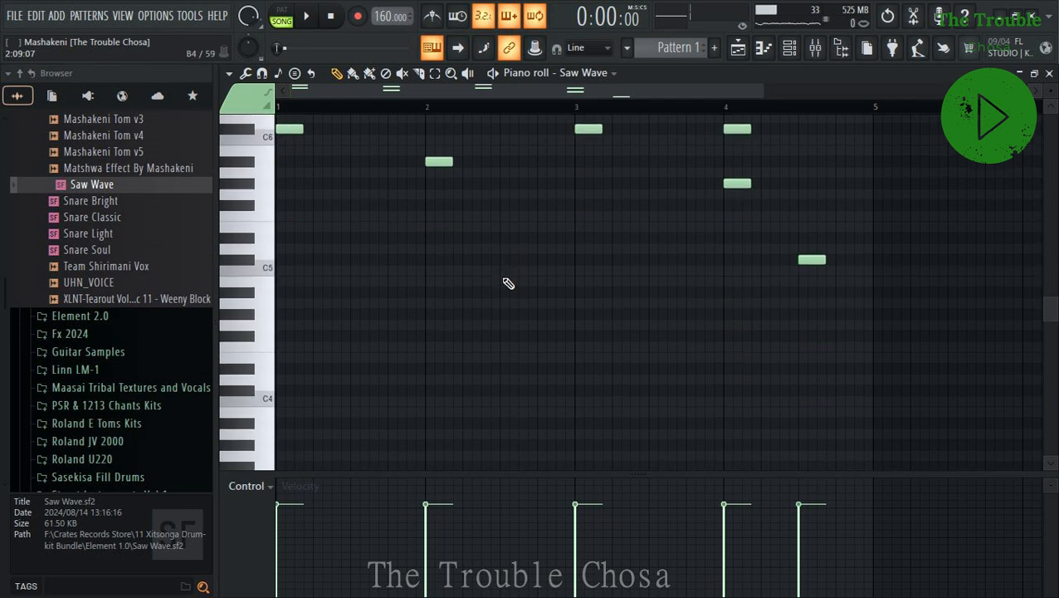
{"action": "left_click", "coordinate": [54, 16]}
{"action": "left_click", "coordinate": [37, 33]}
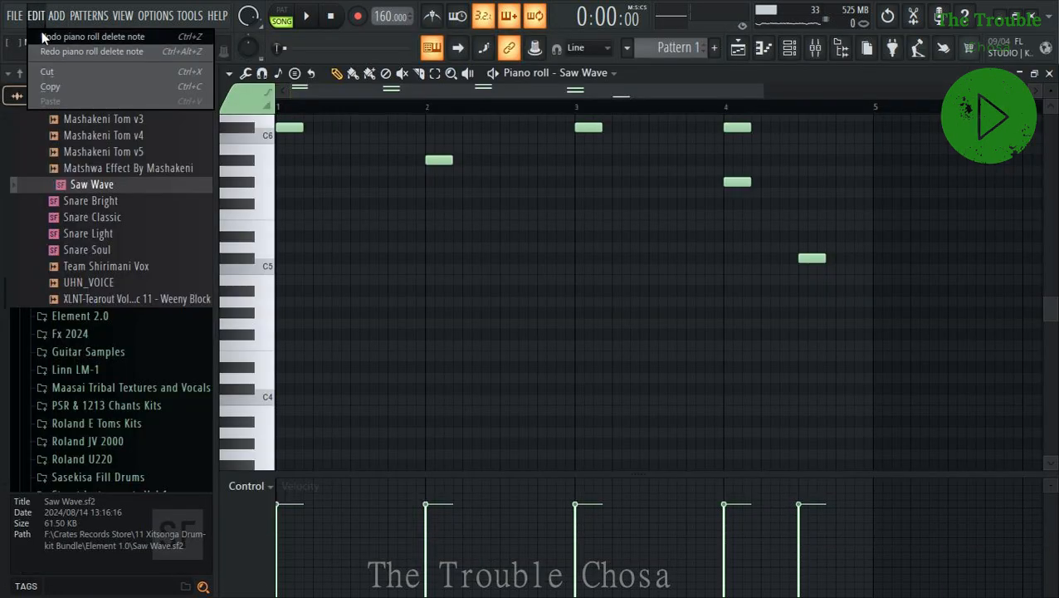
{"action": "left_click", "coordinate": [39, 18]}
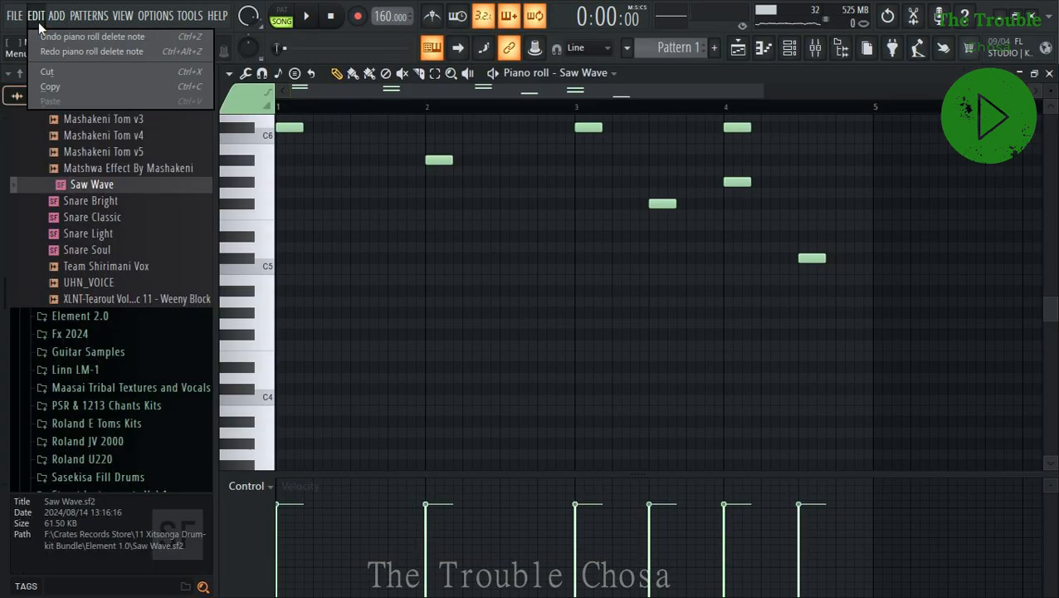
{"action": "left_click", "coordinate": [42, 33]}
Transpose all Saw Wave notes down one octave.
{"action": "scroll", "coordinate": [663, 313], "scroll_direction": "up", "scroll_amount": 3}
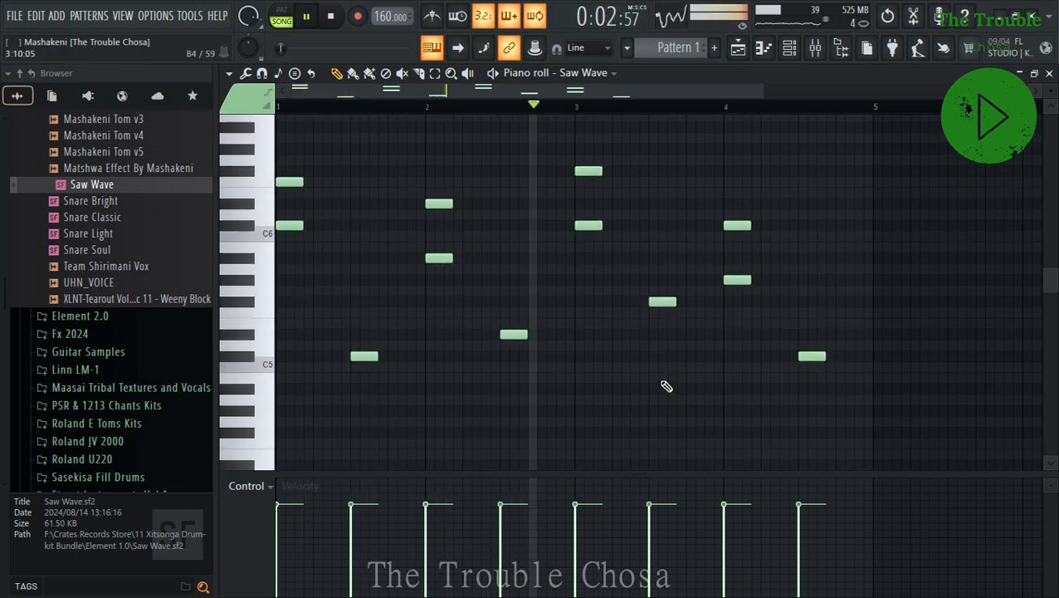
{"action": "key", "text": "ctrl+Down"}
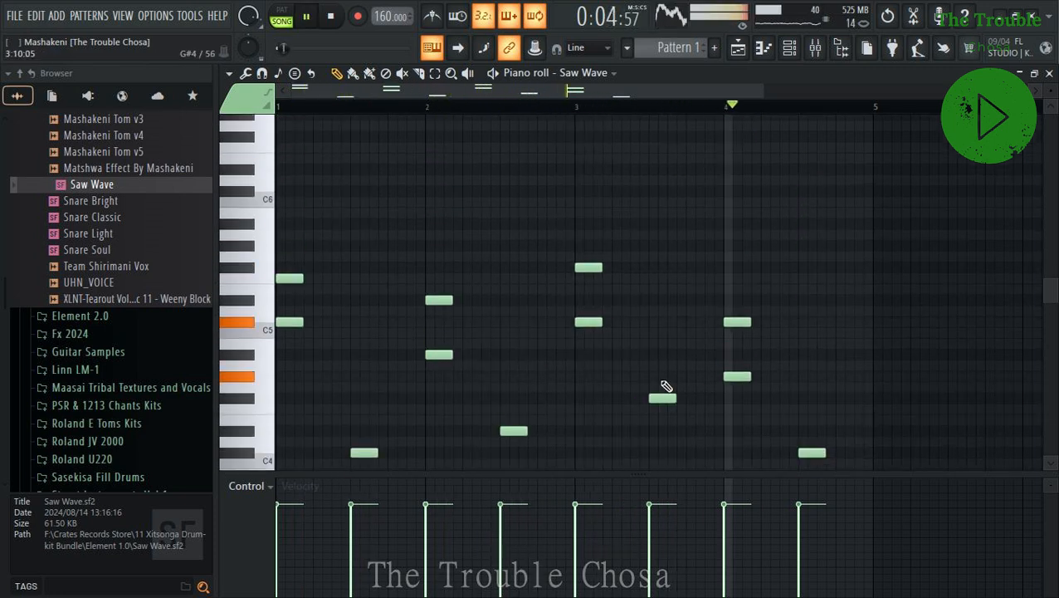
{"action": "scroll", "coordinate": [706, 407], "scroll_direction": "down", "scroll_amount": 1}
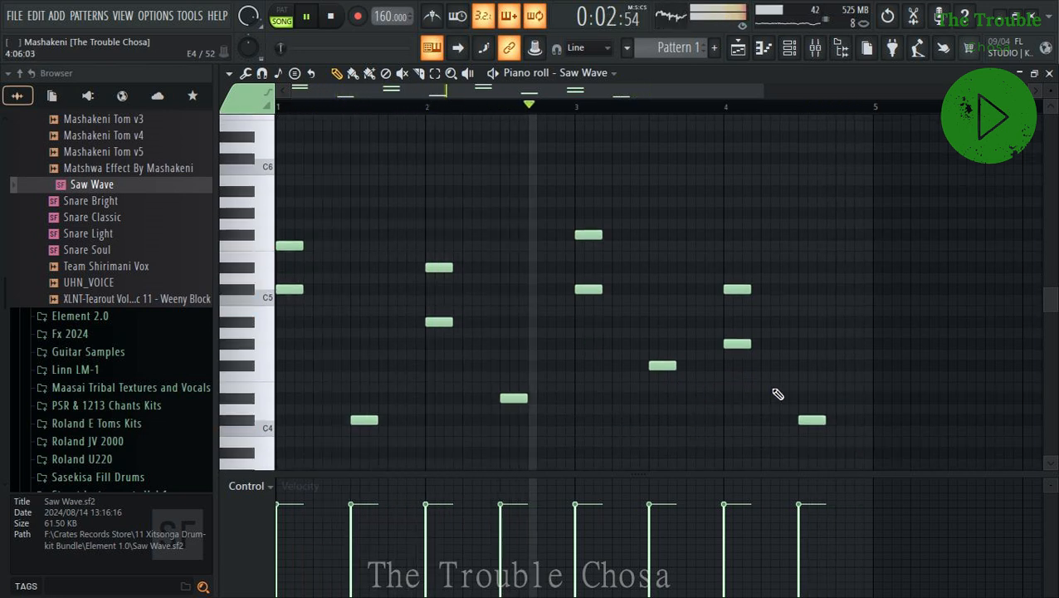
Delete the two-note chords at the start of bars 1 to 4 in the Saw Wave piano roll, then close it.
{"action": "right_click", "coordinate": [737, 343]}
{"action": "right_click", "coordinate": [737, 289]}
{"action": "right_click", "coordinate": [589, 288]}
{"action": "right_click", "coordinate": [589, 234]}
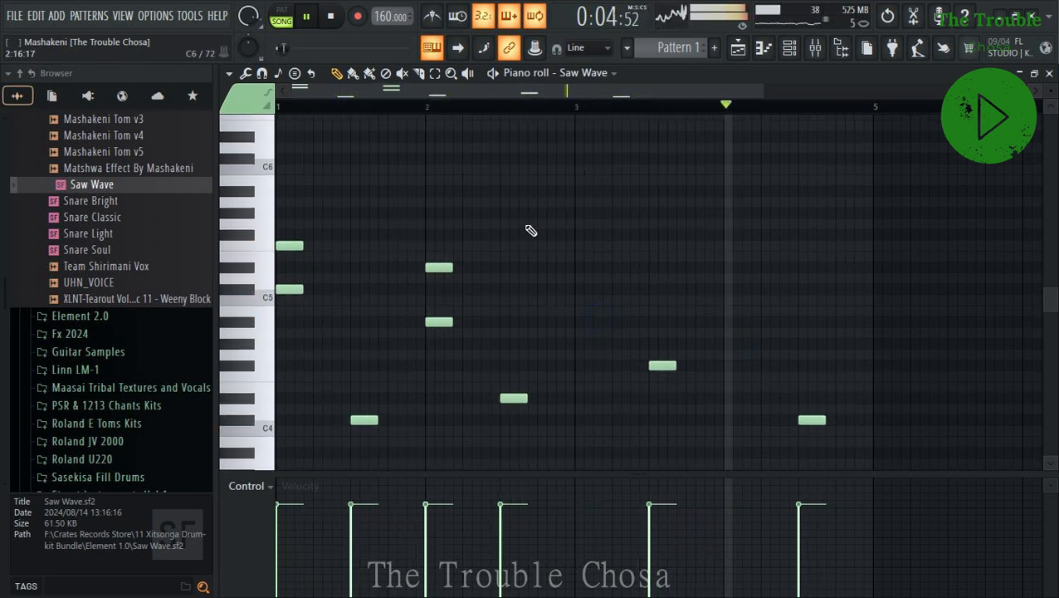
{"action": "right_click", "coordinate": [439, 267]}
{"action": "right_click", "coordinate": [439, 322]}
{"action": "right_click", "coordinate": [298, 245]}
{"action": "right_click", "coordinate": [290, 288]}
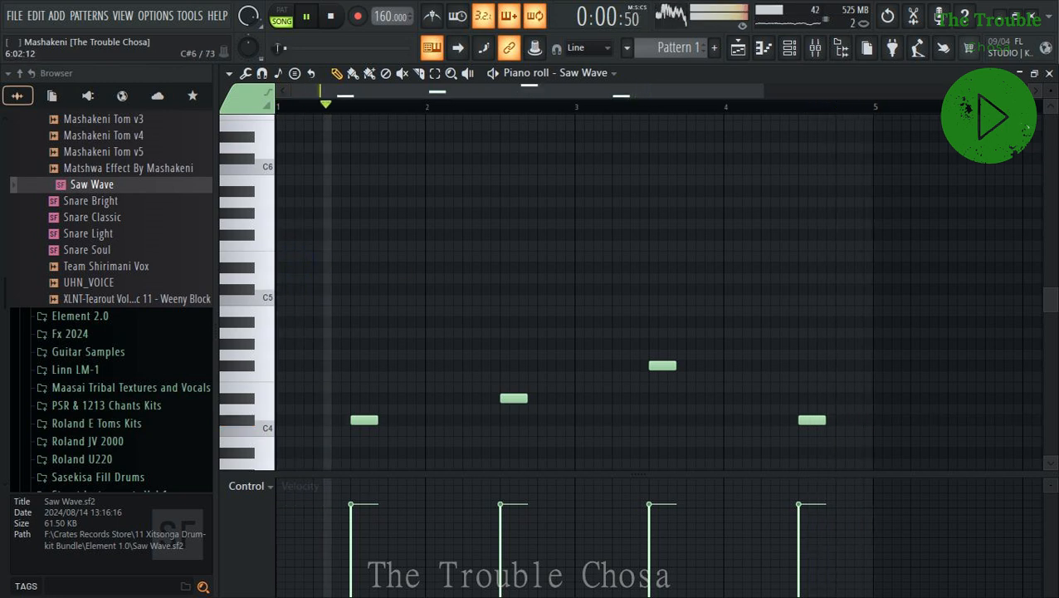
{"action": "left_click", "coordinate": [1049, 74]}
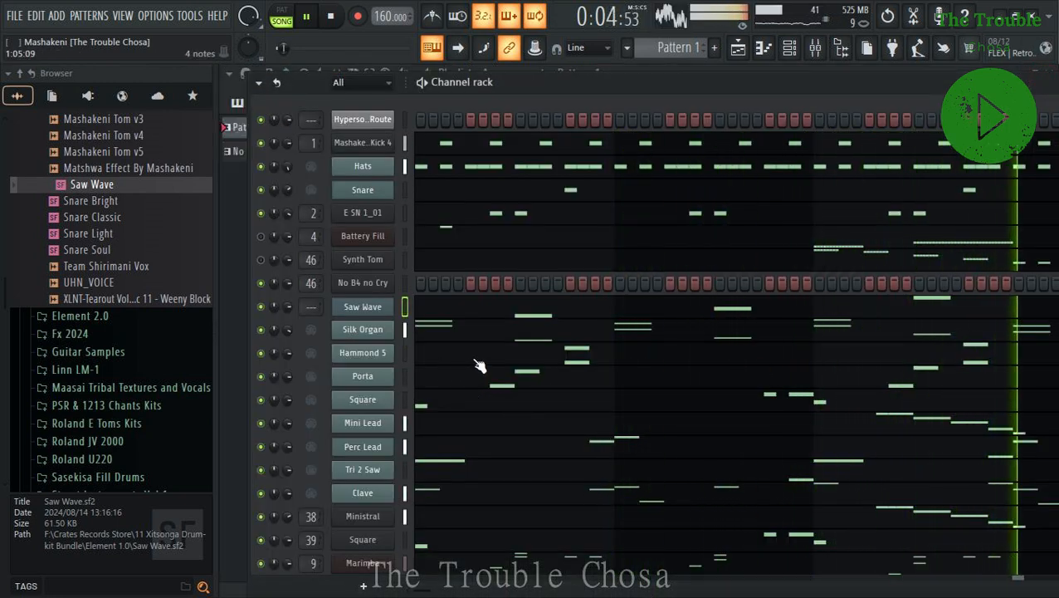
Try adding a G#4 note ahead of the mid-bar note in bar 3 of Saw Wave, then remove it and close the piano roll.
{"action": "left_click", "coordinate": [556, 315]}
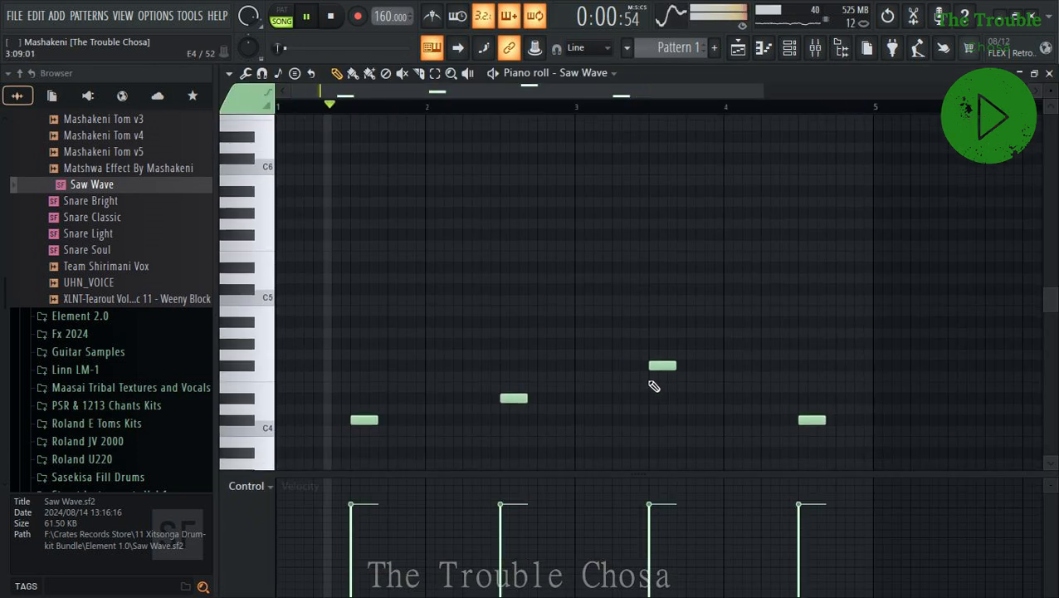
{"action": "left_click", "coordinate": [619, 343]}
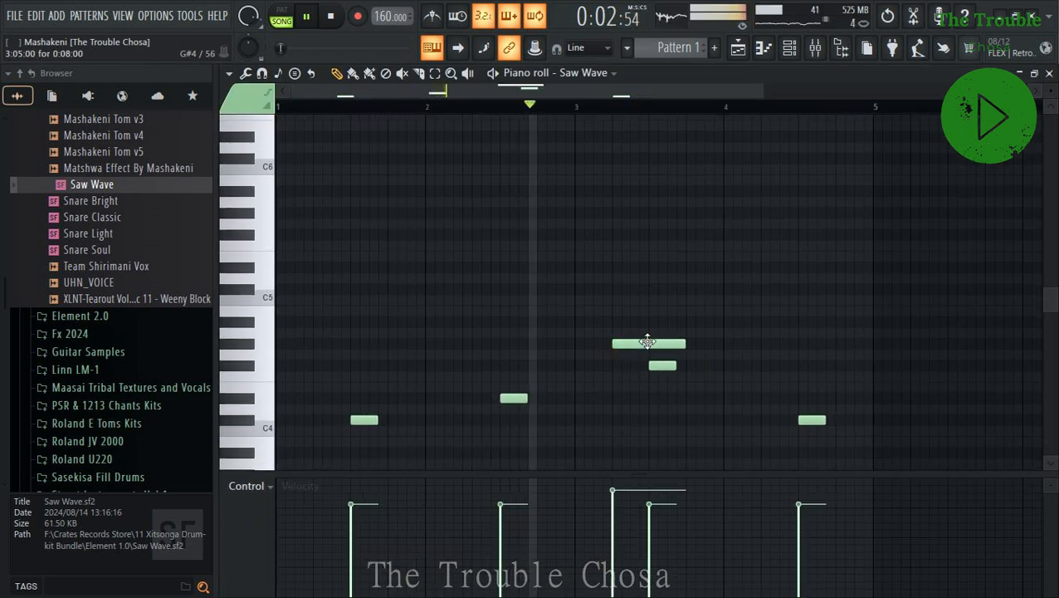
{"action": "right_click", "coordinate": [644, 343]}
{"action": "left_click", "coordinate": [616, 335]}
{"action": "right_click", "coordinate": [621, 335]}
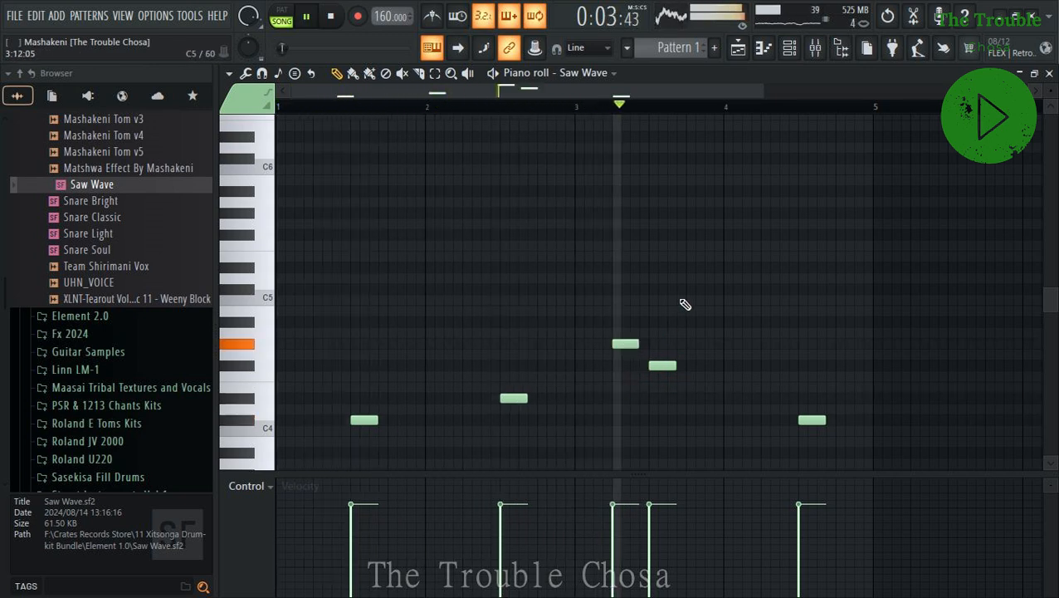
{"action": "right_click", "coordinate": [631, 344]}
{"action": "left_click", "coordinate": [1049, 74]}
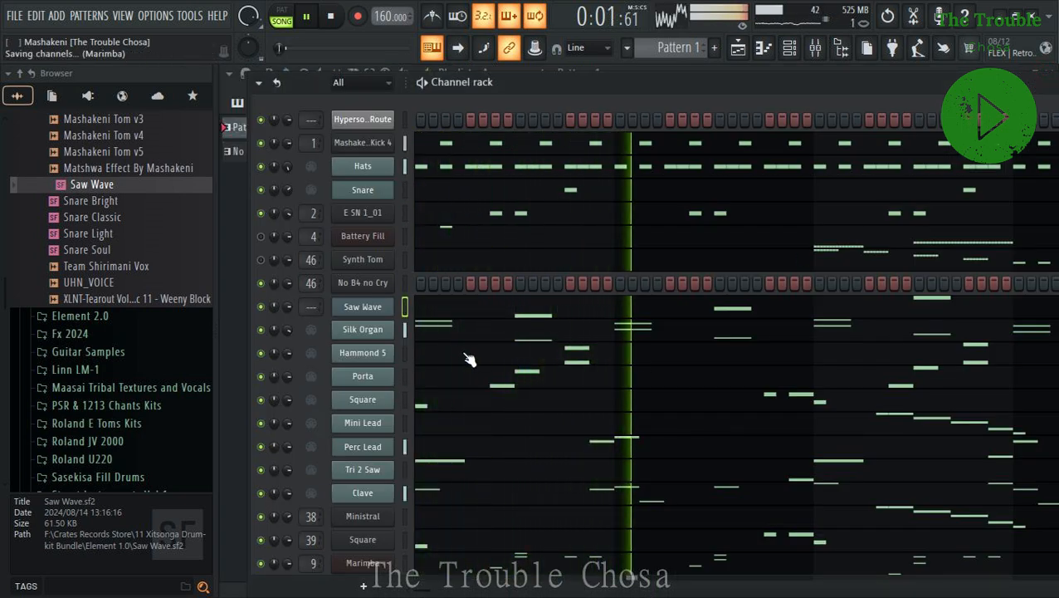
Open the Saw Wave channel settings and route the channel to mixer track 5.
{"action": "left_click", "coordinate": [365, 306]}
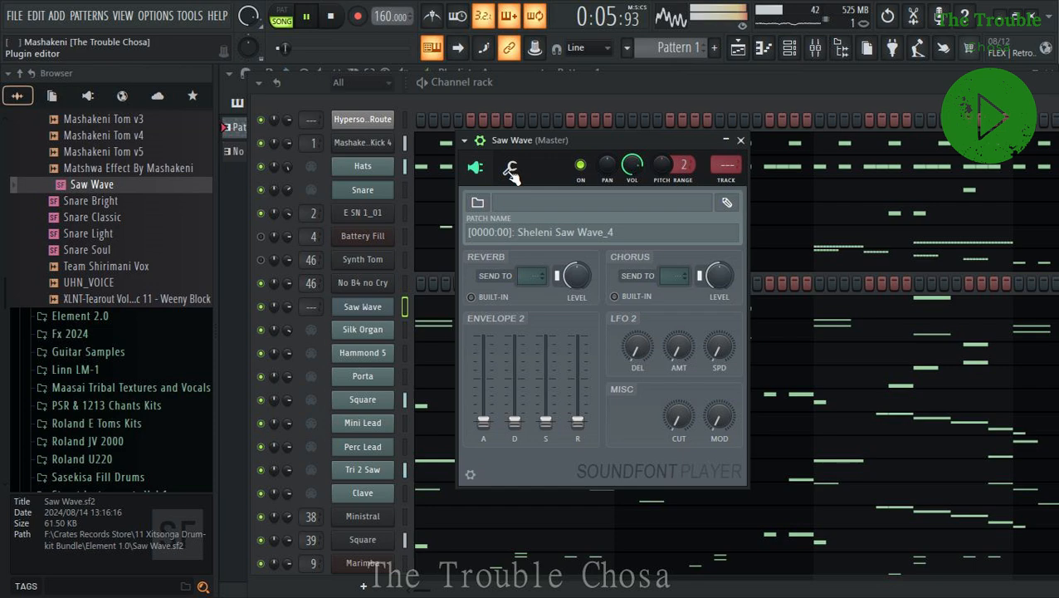
{"action": "left_click", "coordinate": [510, 168]}
{"action": "left_click", "coordinate": [873, 179]}
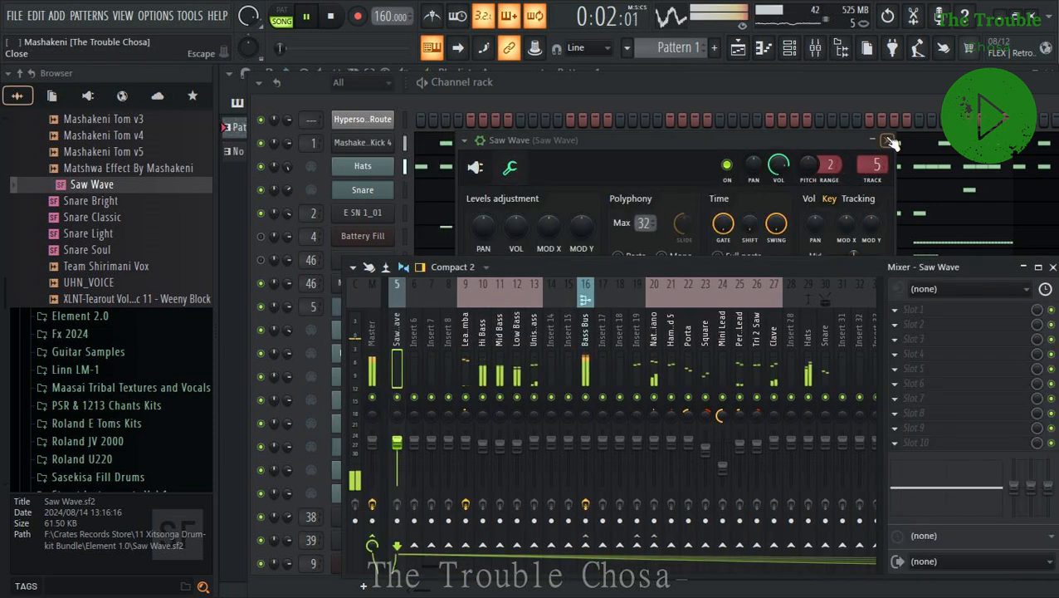
Close the Saw Wave channel settings, lower its mixer track fader slightly, and reset the volume of Insert 60.
{"action": "left_click", "coordinate": [888, 140]}
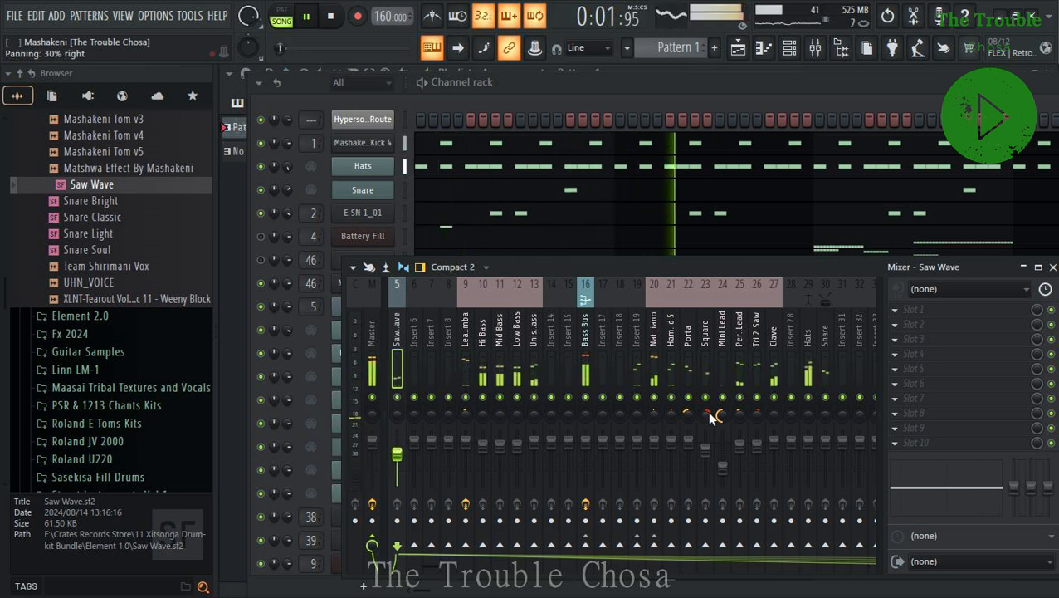
{"action": "scroll", "coordinate": [722, 357], "scroll_direction": "right", "scroll_amount": 10}
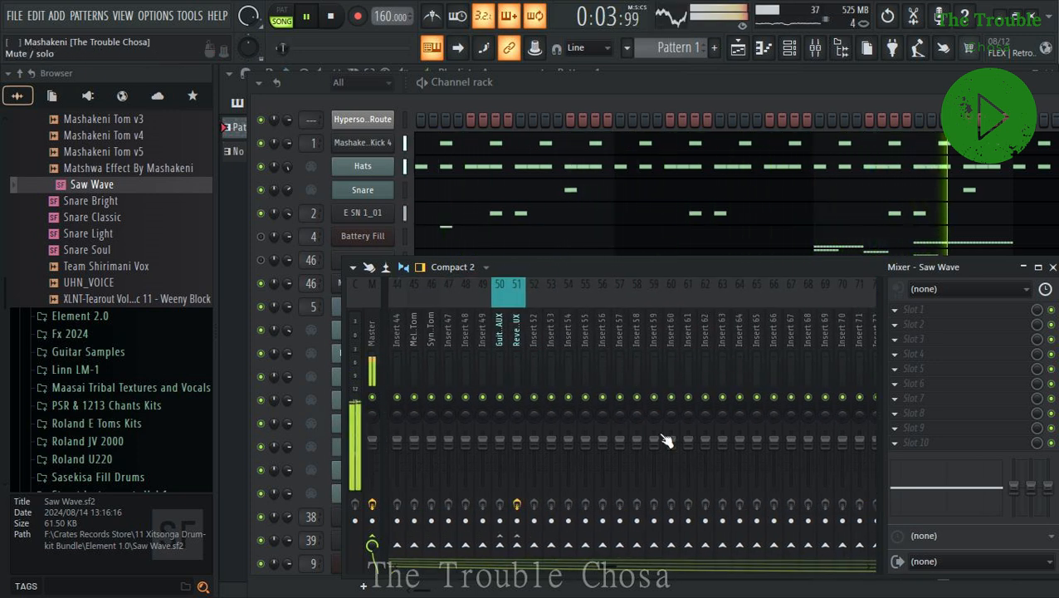
{"action": "right_click", "coordinate": [675, 480]}
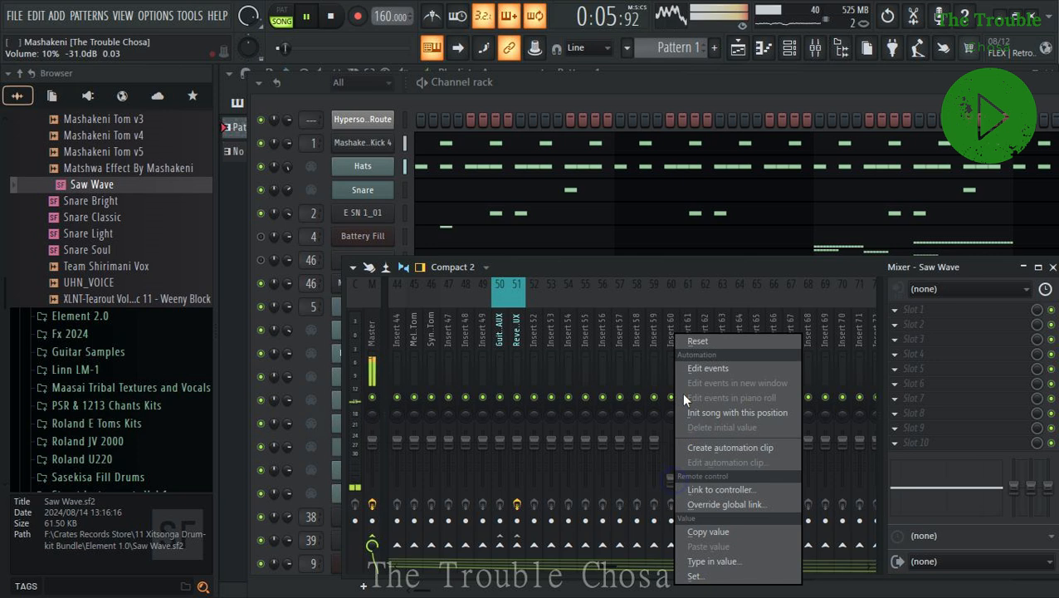
{"action": "left_click", "coordinate": [699, 343]}
Send the Saw Wave mixer track to ValhallaRoom at 16% and return to the Channel rack.
{"action": "scroll", "coordinate": [701, 369], "scroll_direction": "right", "scroll_amount": 15}
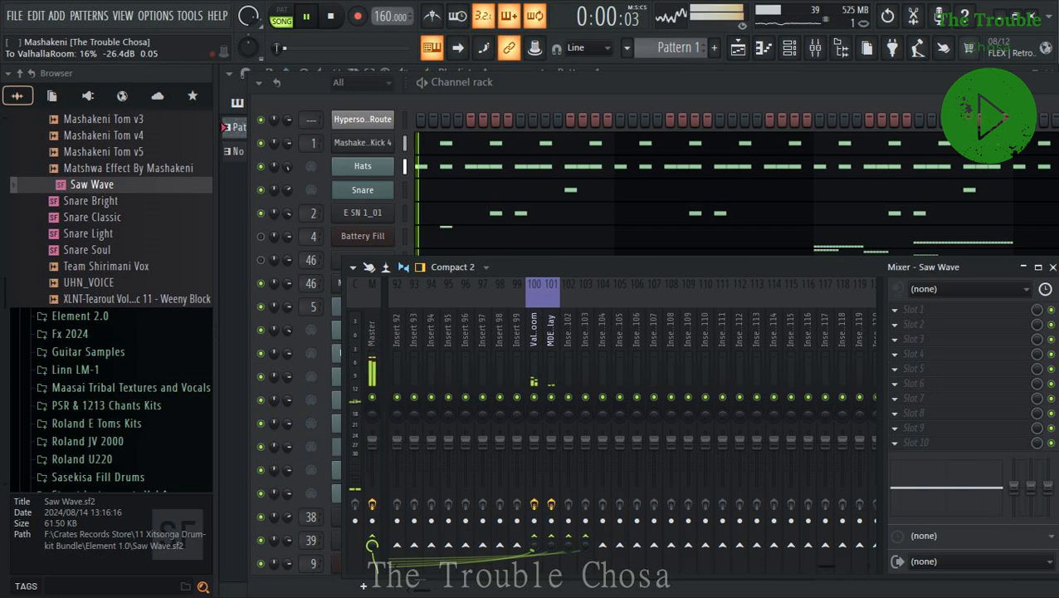
{"action": "left_click", "coordinate": [563, 98]}
{"action": "scroll", "coordinate": [653, 489], "scroll_direction": "down", "scroll_amount": 5}
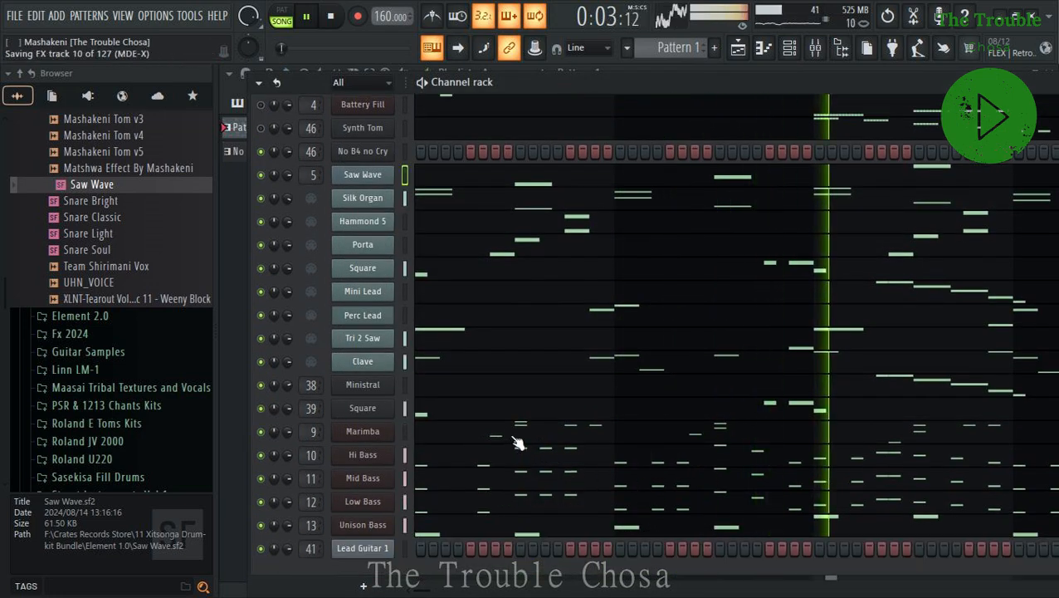
{"action": "scroll", "coordinate": [514, 444], "scroll_direction": "up", "scroll_amount": 5}
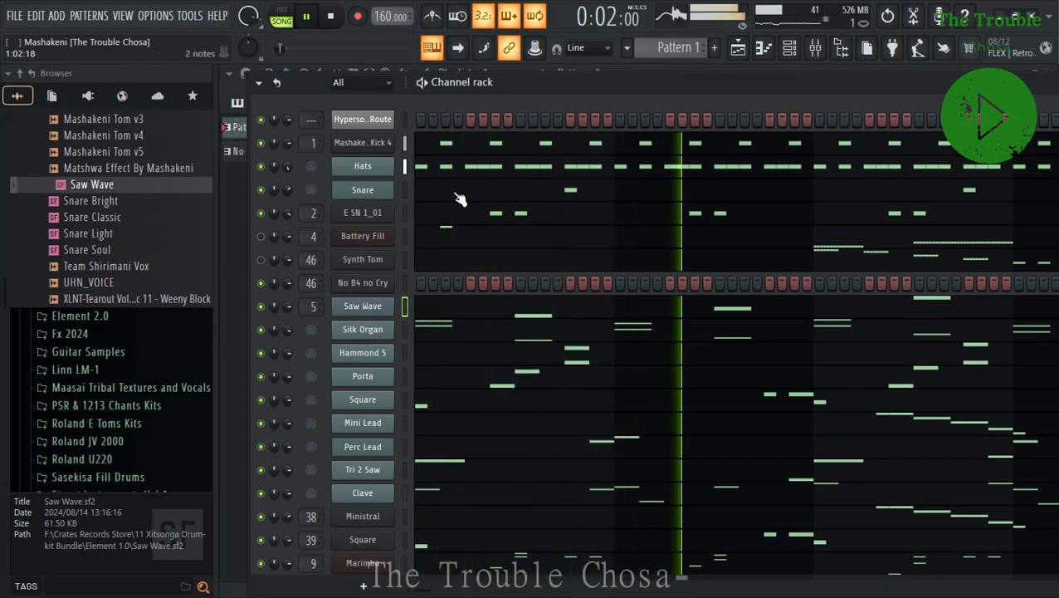
Audition the Mashakeni Tom v3, v4 and v5 and Matshwa Effect By Mashakeni samples over the playing beat.
{"action": "left_click", "coordinate": [104, 154]}
{"action": "scroll", "coordinate": [121, 242], "scroll_direction": "up", "scroll_amount": 10}
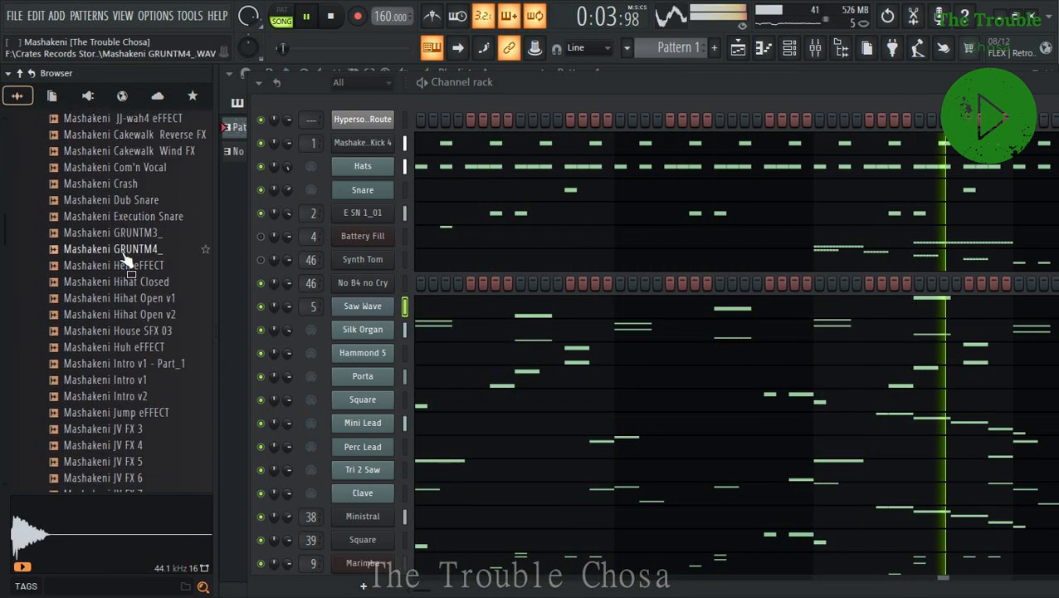
{"action": "scroll", "coordinate": [128, 290], "scroll_direction": "down", "scroll_amount": 8}
{"action": "left_click", "coordinate": [135, 235]}
{"action": "left_click", "coordinate": [135, 219]}
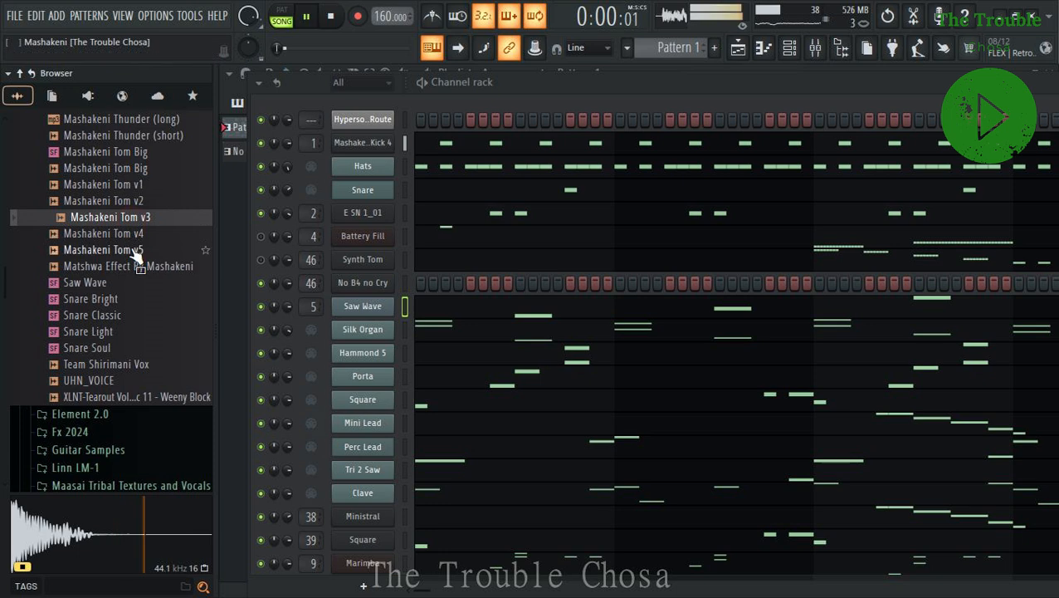
{"action": "left_click", "coordinate": [137, 251]}
{"action": "left_click", "coordinate": [139, 263]}
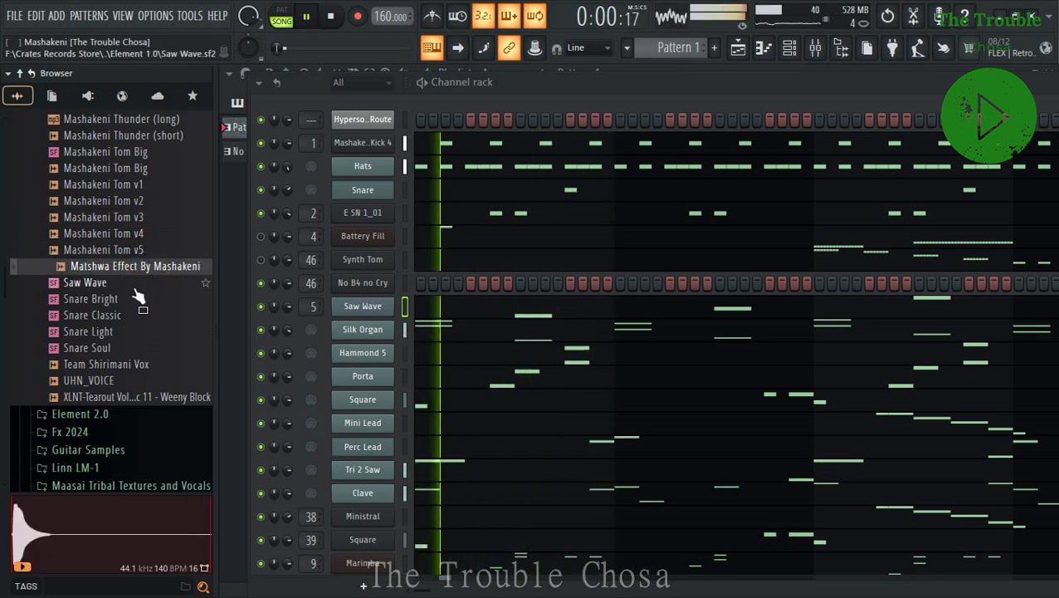
Stop playback and audition the UHN_VOICE, Weeny Block and Team Shirimani Vox samples.
{"action": "key", "text": "space"}
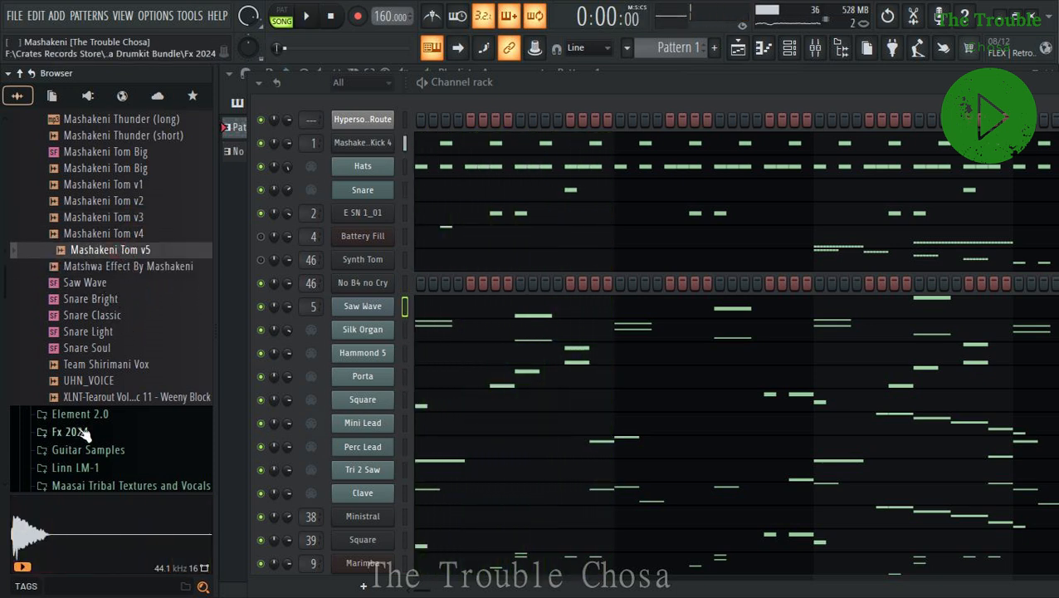
{"action": "left_click", "coordinate": [96, 380]}
{"action": "left_click", "coordinate": [98, 397]}
{"action": "left_click", "coordinate": [102, 366]}
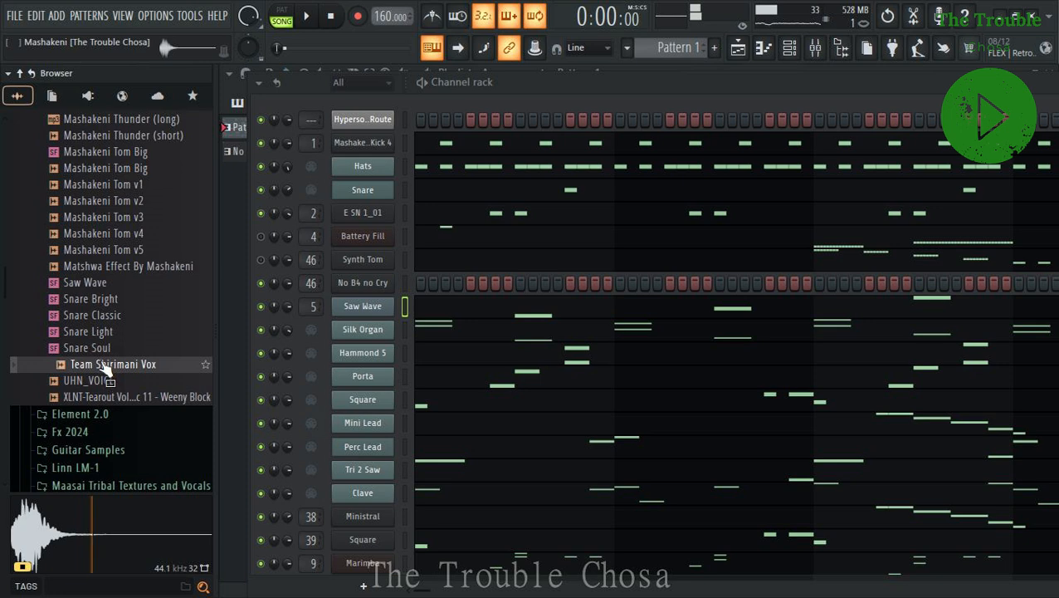
Compare the Mashakeni Tom v2 to v5 samples with playback stopped.
{"action": "scroll", "coordinate": [106, 361], "scroll_direction": "up", "scroll_amount": 2}
{"action": "left_click", "coordinate": [117, 333]}
{"action": "left_click", "coordinate": [120, 349]}
{"action": "left_click", "coordinate": [129, 321]}
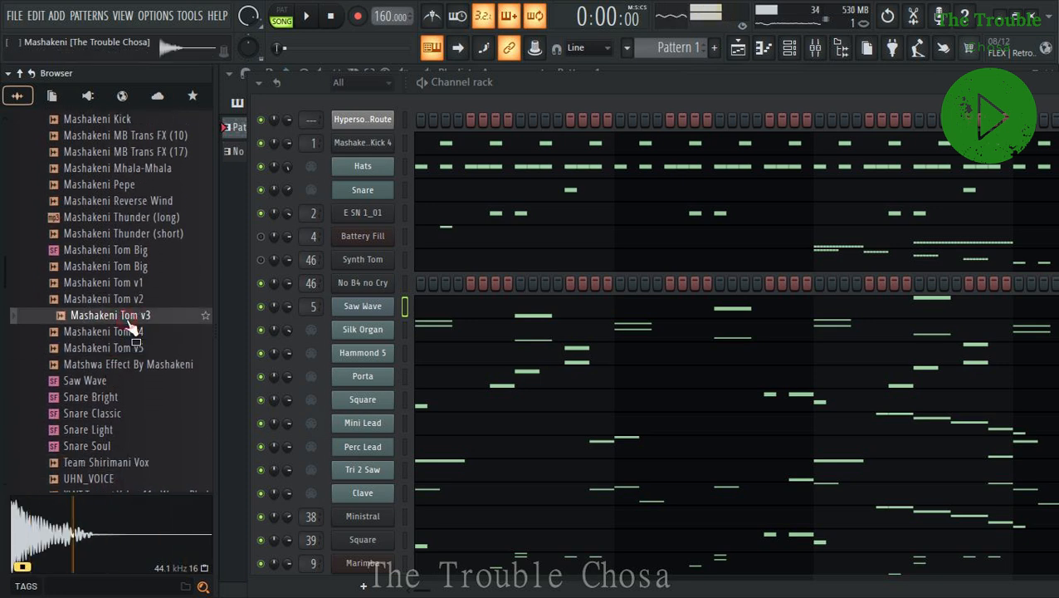
{"action": "left_click", "coordinate": [129, 332]}
{"action": "left_click", "coordinate": [128, 349]}
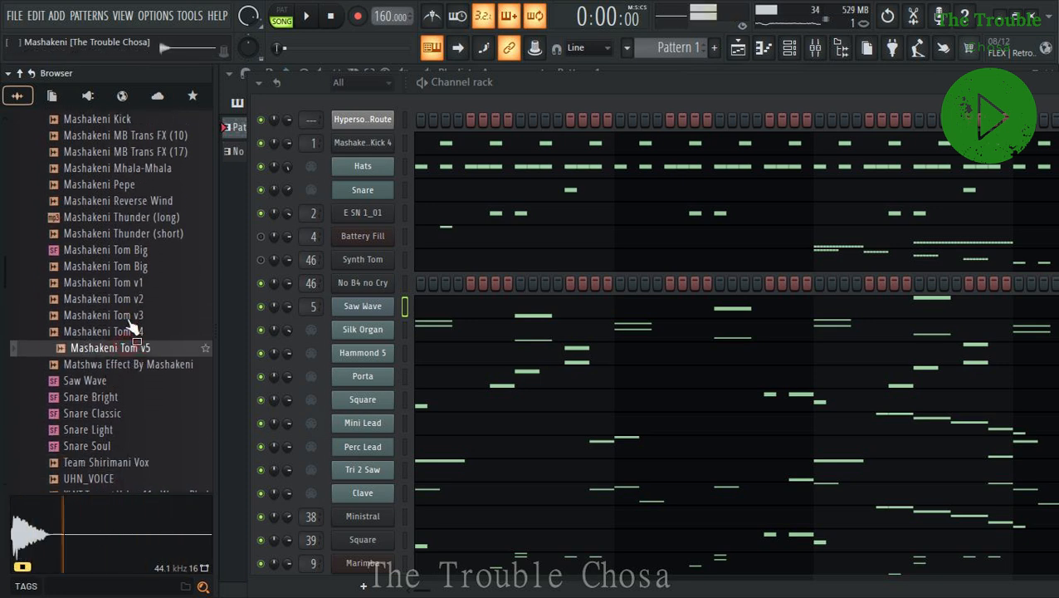
{"action": "left_click", "coordinate": [129, 315]}
{"action": "left_click", "coordinate": [130, 299]}
Add Matshwa Effect By Mashakeni as a new channel above Battery Fill and route it to mixer track 6.
{"action": "left_click", "coordinate": [133, 365]}
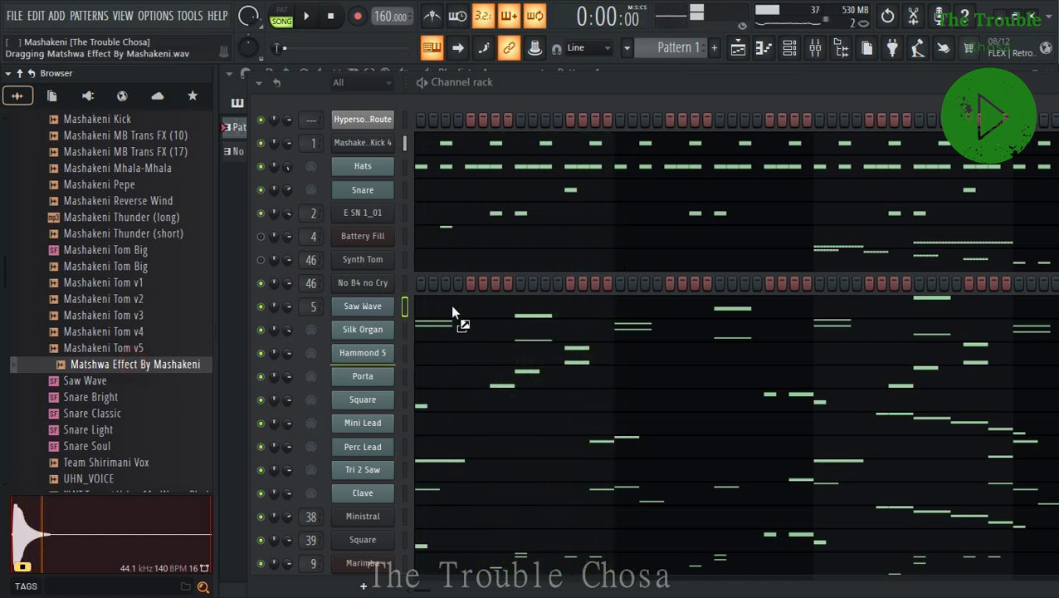
{"action": "left_click_drag", "start_coordinate": [371, 228], "coordinate": [371, 229]}
{"action": "left_click", "coordinate": [371, 239]}
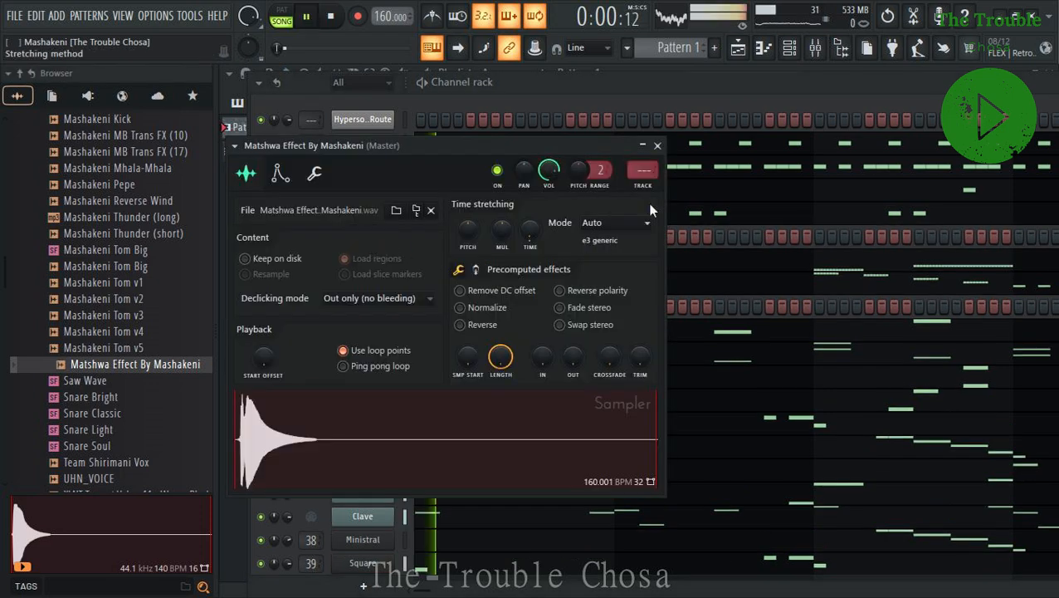
{"action": "double_click", "coordinate": [647, 176]}
{"action": "left_click", "coordinate": [665, 89]}
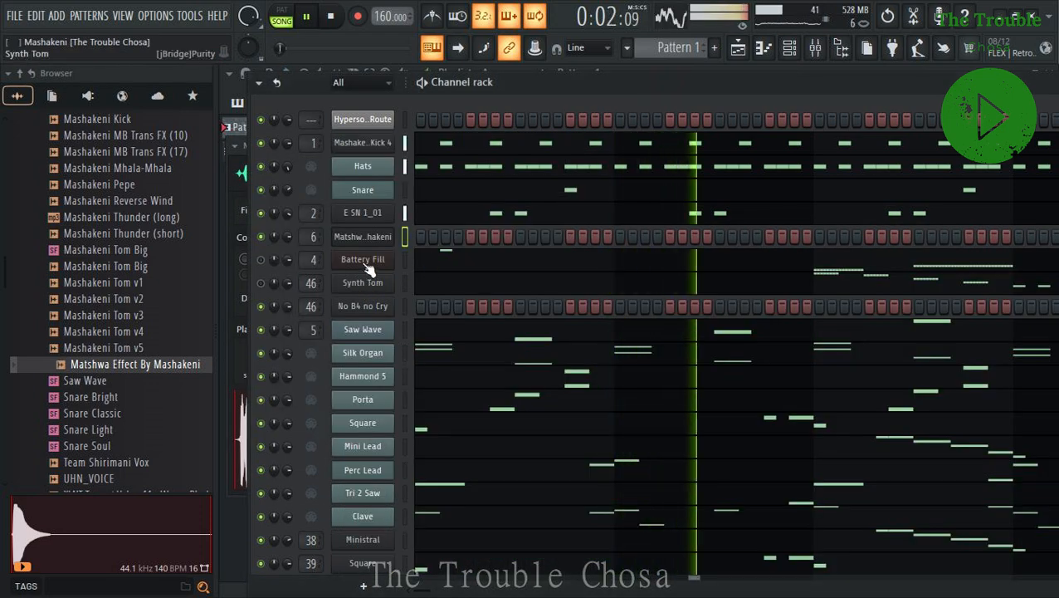
Place C5 notes on beat 4 of bars 1 and 3 in the Matshwa Effect piano roll, then close it.
{"action": "right_click", "coordinate": [390, 236]}
{"action": "left_click", "coordinate": [449, 238]}
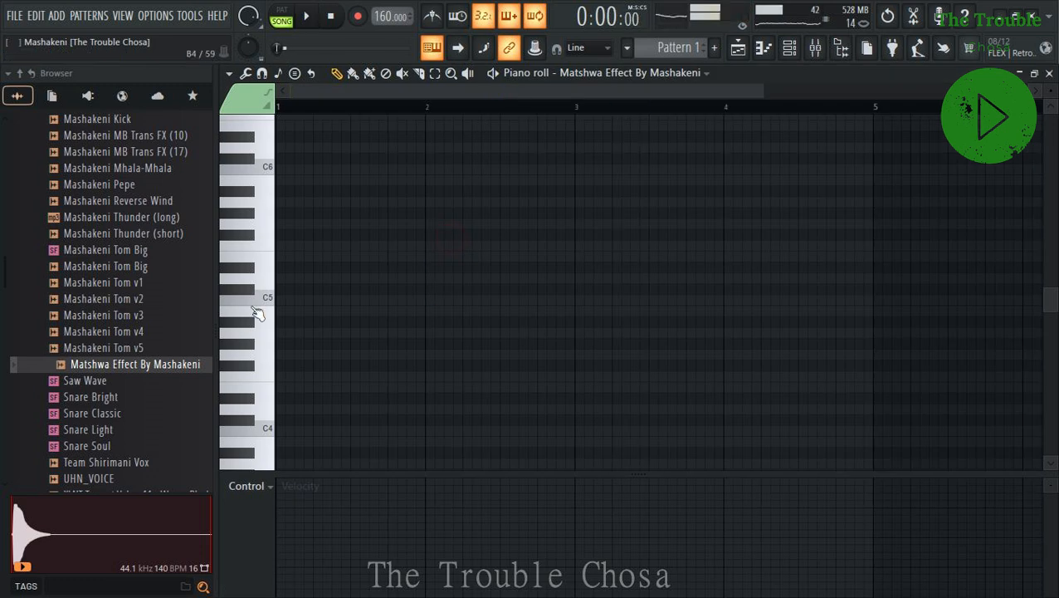
{"action": "left_click", "coordinate": [384, 300]}
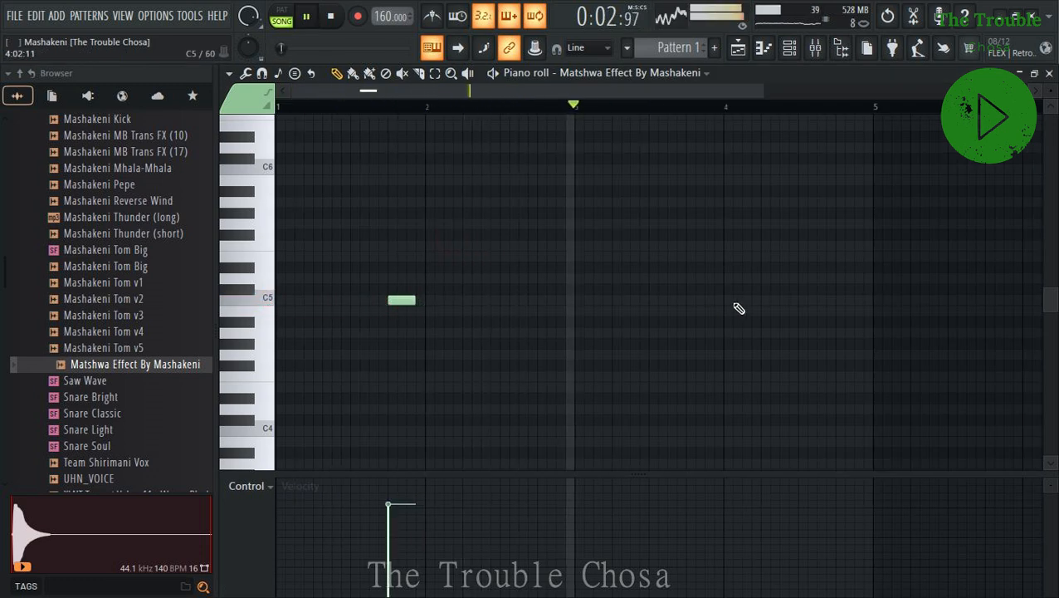
{"action": "left_click", "coordinate": [692, 299]}
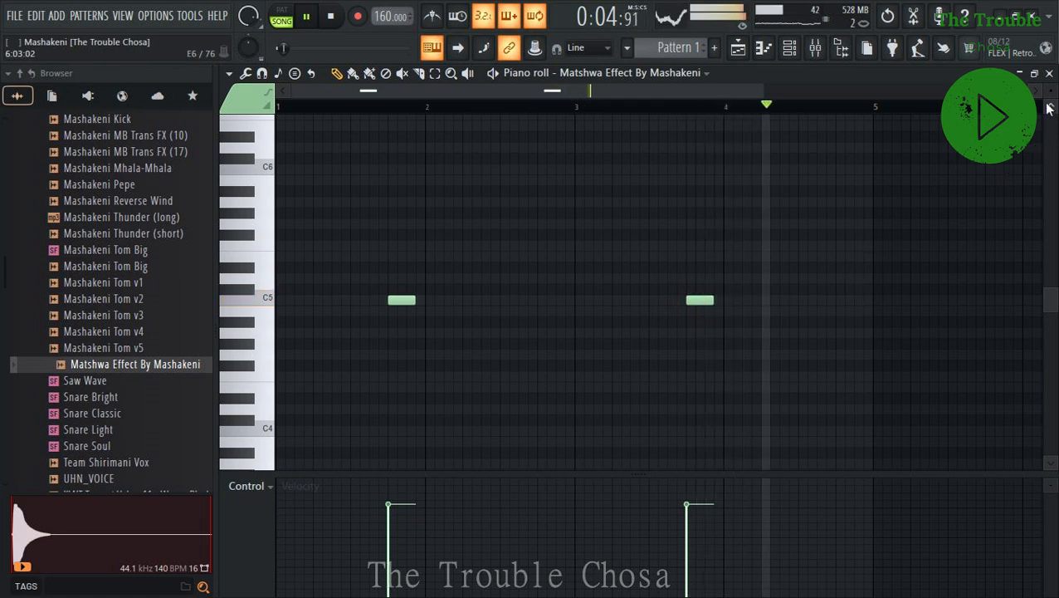
{"action": "left_click", "coordinate": [1049, 73]}
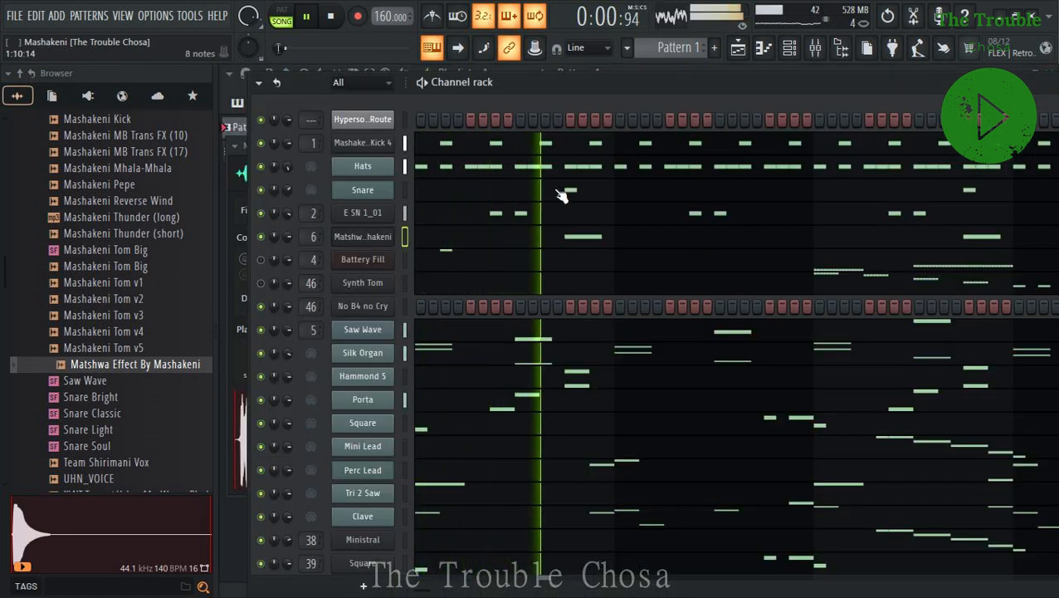
Move the two Matshwa Effect notes to beat 3 of bars 1 and 3 and add matching C5 notes in bars 2 and 4.
{"action": "left_click", "coordinate": [574, 238]}
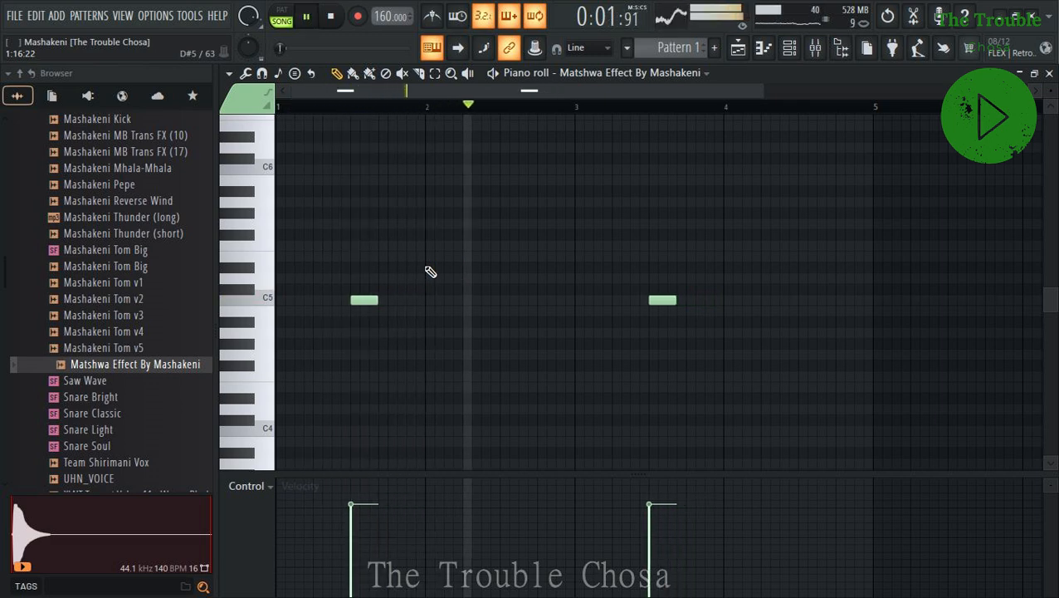
{"action": "left_click", "coordinate": [503, 299]}
{"action": "left_click", "coordinate": [802, 297]}
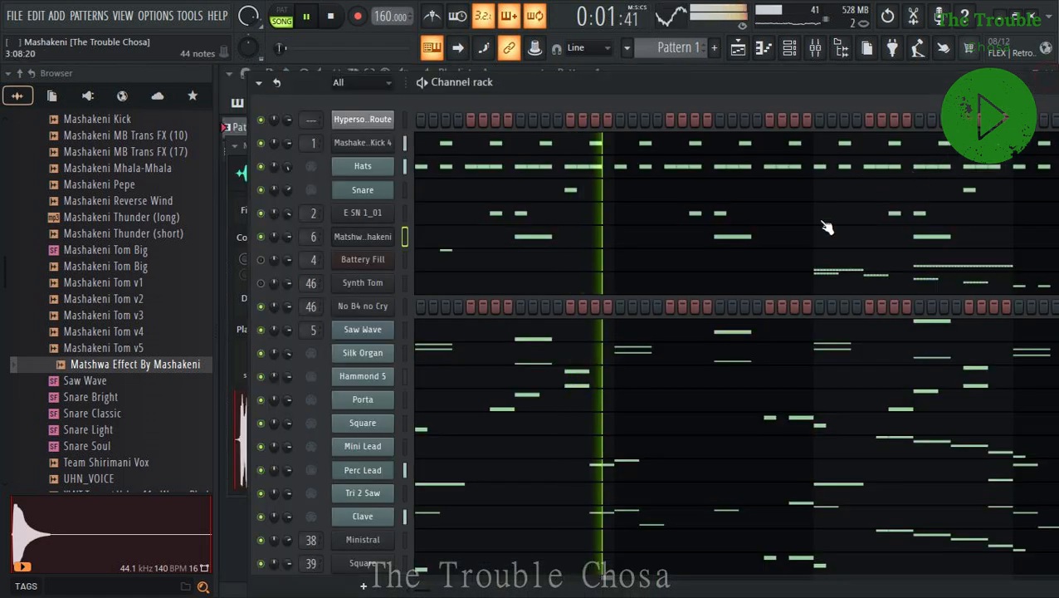
{"action": "left_click", "coordinate": [1049, 73]}
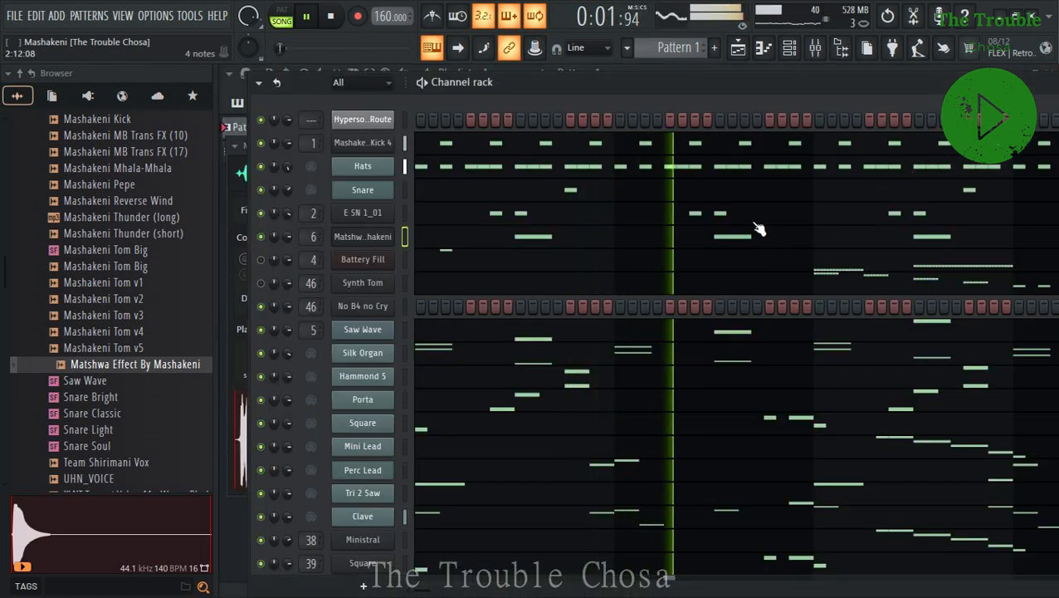
{"action": "left_click", "coordinate": [515, 243]}
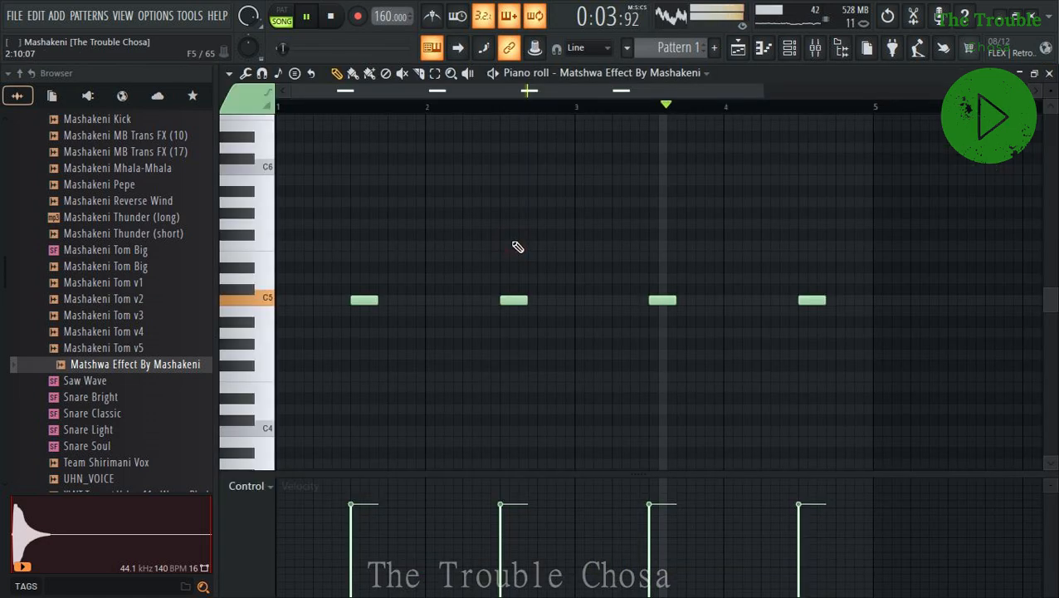
{"action": "left_click", "coordinate": [1048, 73]}
Save the project and hide the Channel rack to show the Playlist.
{"action": "key", "text": "ctrl+s"}
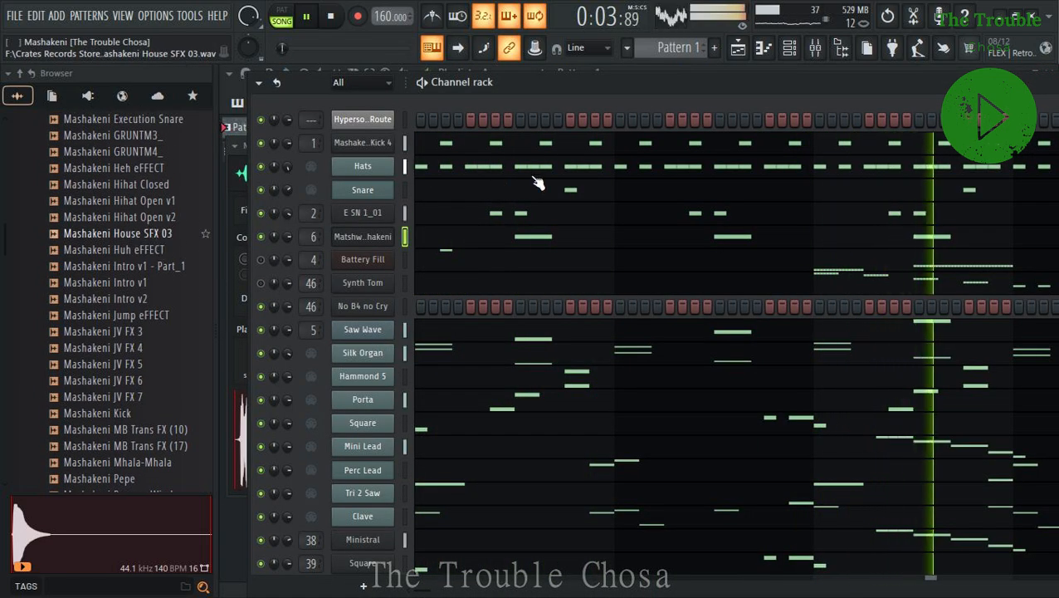
{"action": "left_click_drag", "start_coordinate": [715, 84], "coordinate": [928, 191]}
{"action": "left_click", "coordinate": [742, 79]}
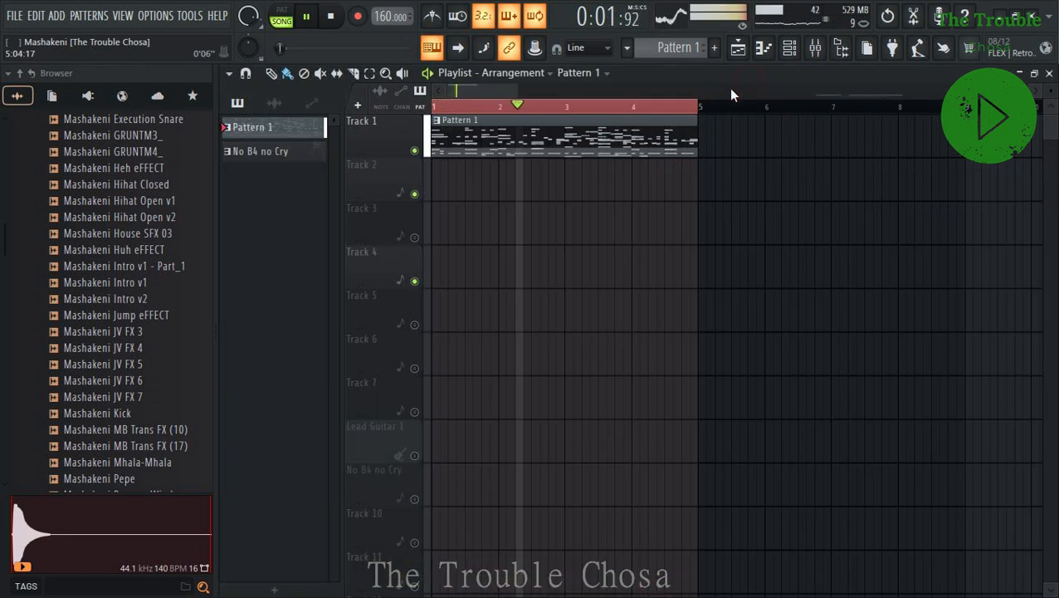
{"action": "key", "text": "ctrl+s"}
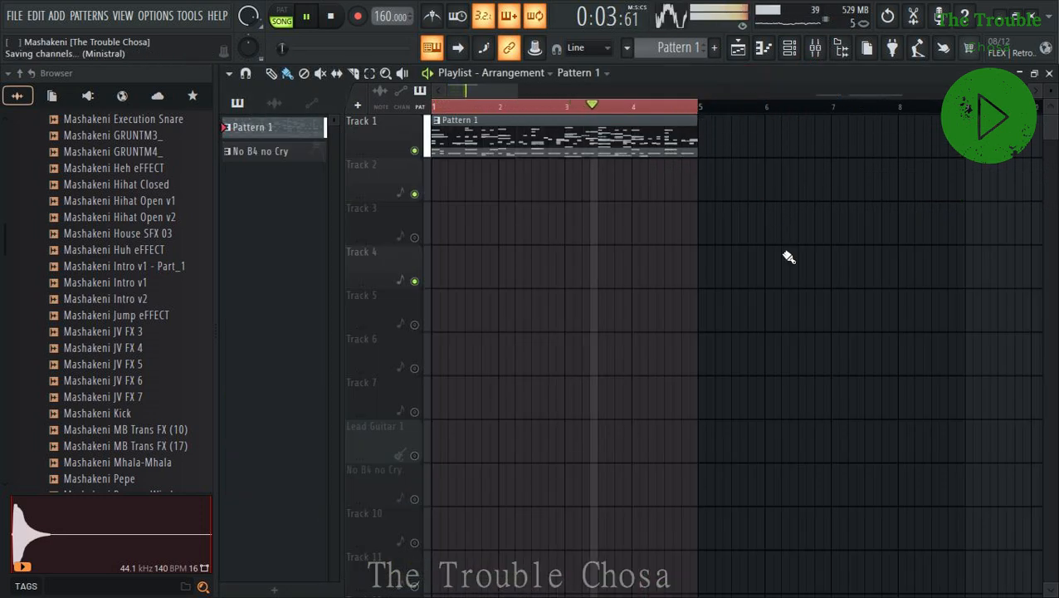
Audition Mashakeni hi-hat, grunt, snare, vocal and effect samples, from Hihat Open v2 up to JJ-wah4 eFFECT.
{"action": "left_click", "coordinate": [121, 216]}
{"action": "scroll", "coordinate": [153, 342], "scroll_direction": "up", "scroll_amount": 4}
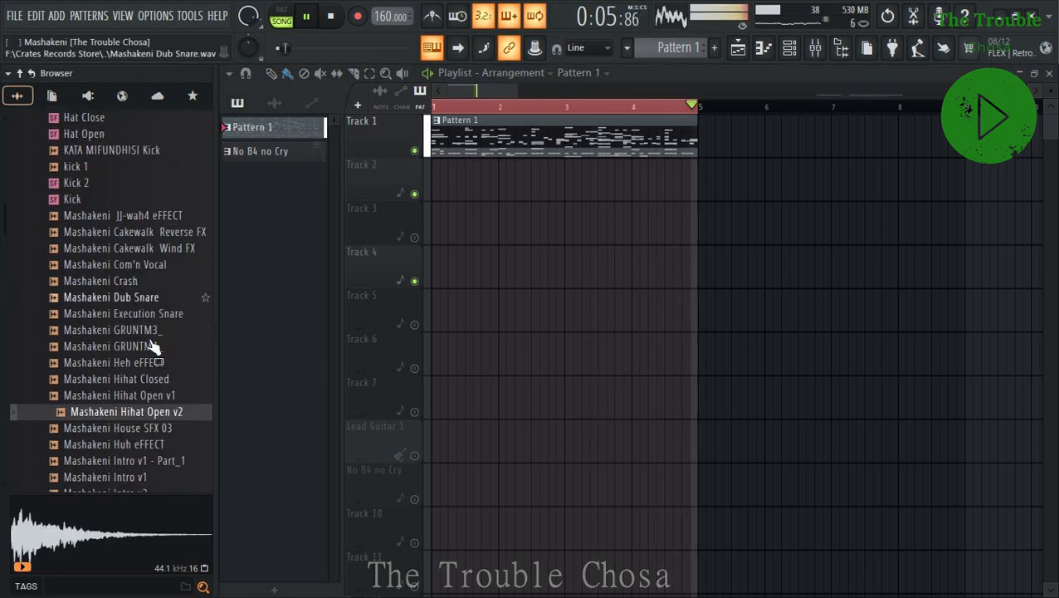
{"action": "left_click", "coordinate": [126, 350]}
{"action": "left_click", "coordinate": [145, 332]}
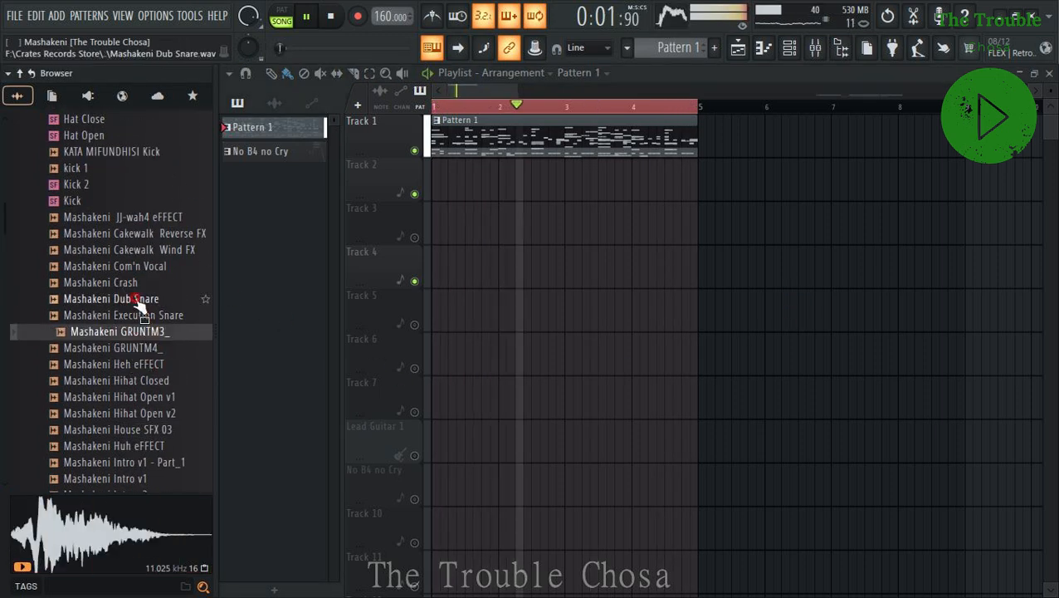
{"action": "left_click", "coordinate": [136, 300]}
{"action": "left_click", "coordinate": [135, 271]}
{"action": "left_click", "coordinate": [133, 250]}
{"action": "left_click", "coordinate": [128, 216]}
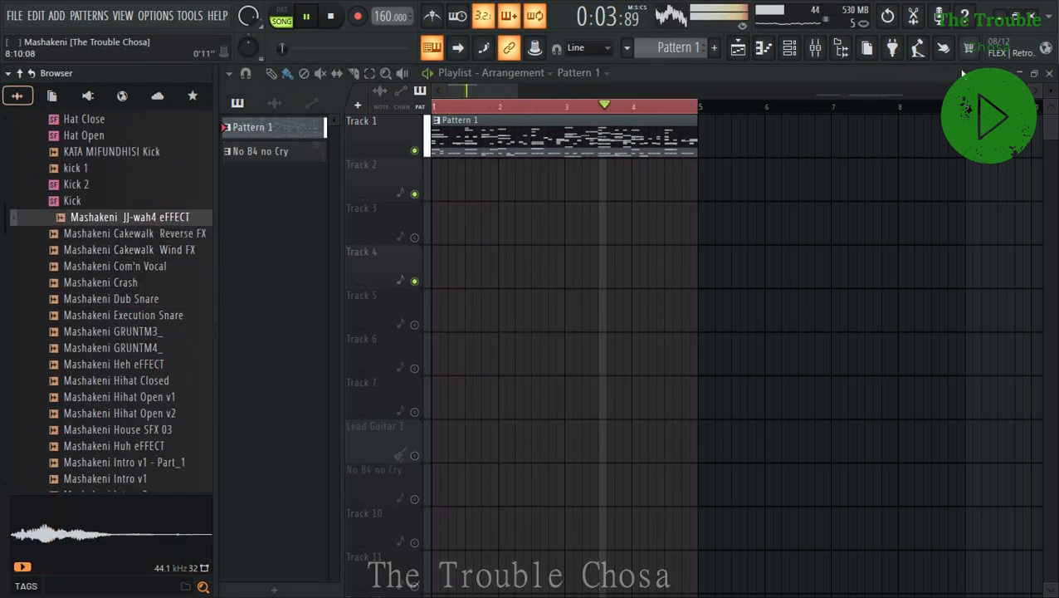
Browse the rest of Element 1.0, collapse that folder and expand the Bemuda Kits folder.
{"action": "scroll", "coordinate": [80, 265], "scroll_direction": "up", "scroll_amount": 10}
{"action": "scroll", "coordinate": [87, 274], "scroll_direction": "down", "scroll_amount": 6}
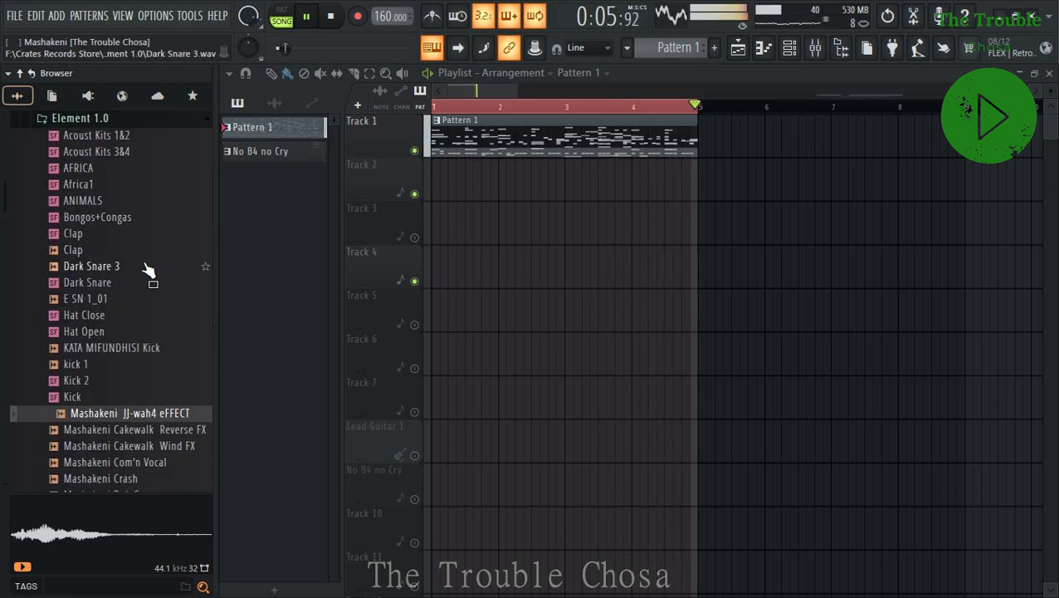
{"action": "scroll", "coordinate": [158, 282], "scroll_direction": "down", "scroll_amount": 8}
{"action": "scroll", "coordinate": [173, 295], "scroll_direction": "up", "scroll_amount": 10}
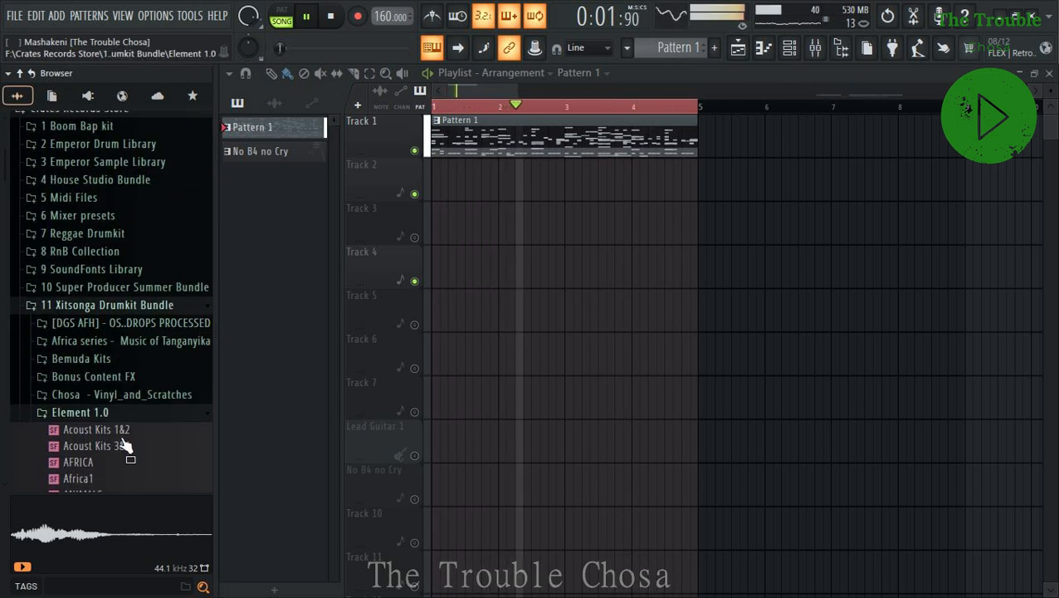
{"action": "left_click", "coordinate": [93, 412]}
{"action": "left_click", "coordinate": [74, 359]}
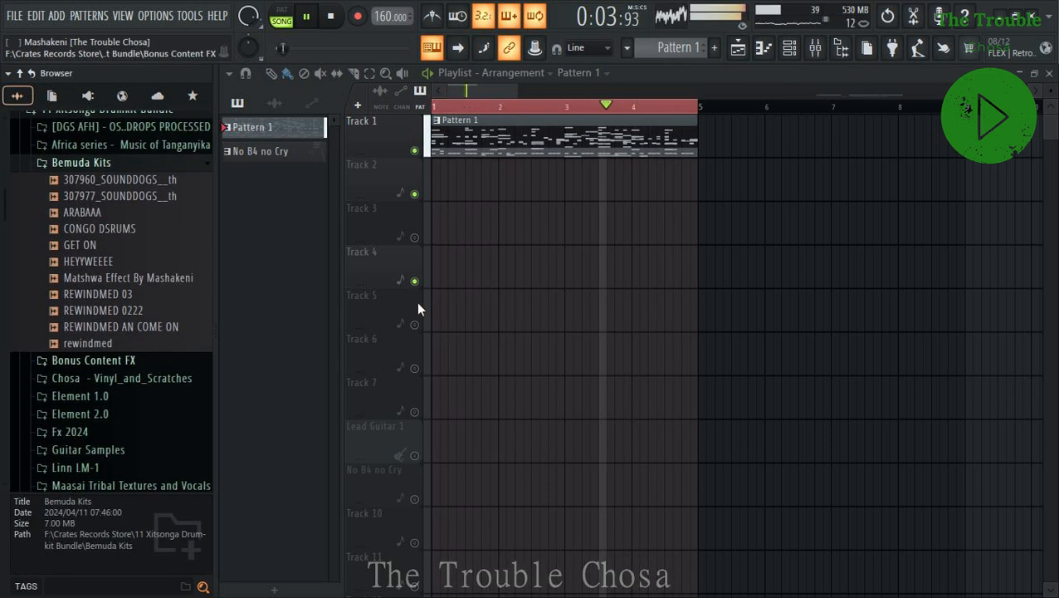
Reopen the Channel rack, reposition its window beside the browser and review the lower channels.
{"action": "left_click", "coordinate": [802, 60]}
{"action": "left_click_drag", "start_coordinate": [810, 182], "coordinate": [554, 75]}
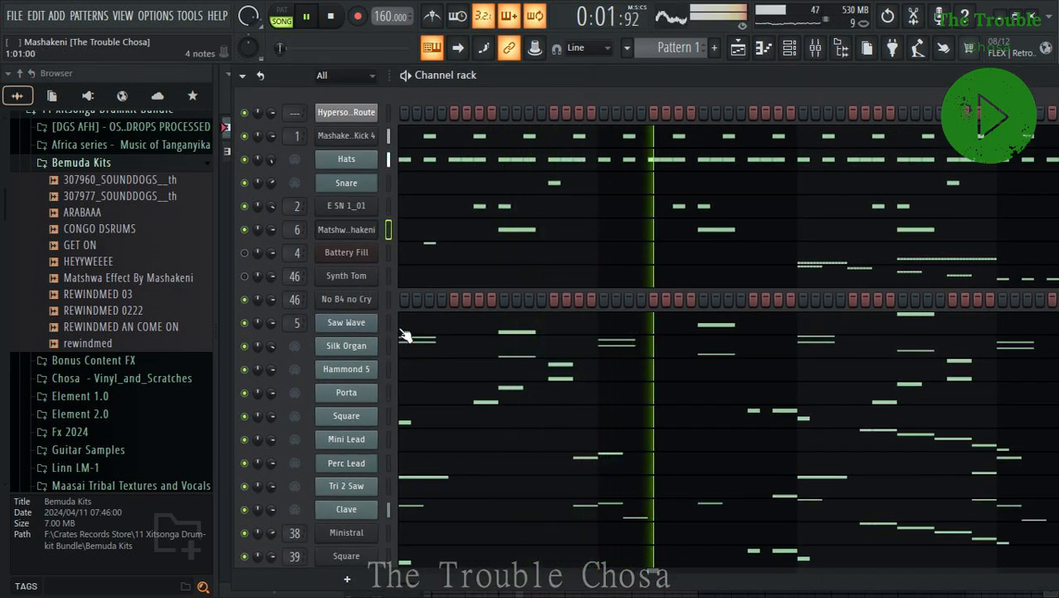
{"action": "scroll", "coordinate": [656, 286], "scroll_direction": "down", "scroll_amount": 4}
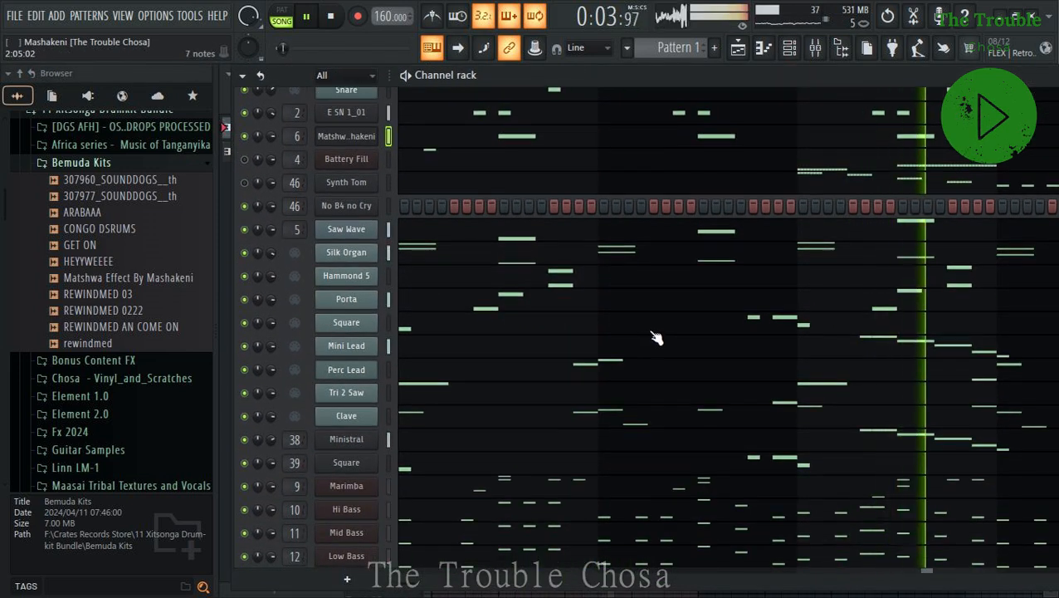
Review the Channel rack's channels, reposition its window below the Playlist and inspect the Mashakeni Kick 4 notes in the Piano roll.
{"action": "scroll", "coordinate": [685, 377], "scroll_direction": "down", "scroll_amount": 2}
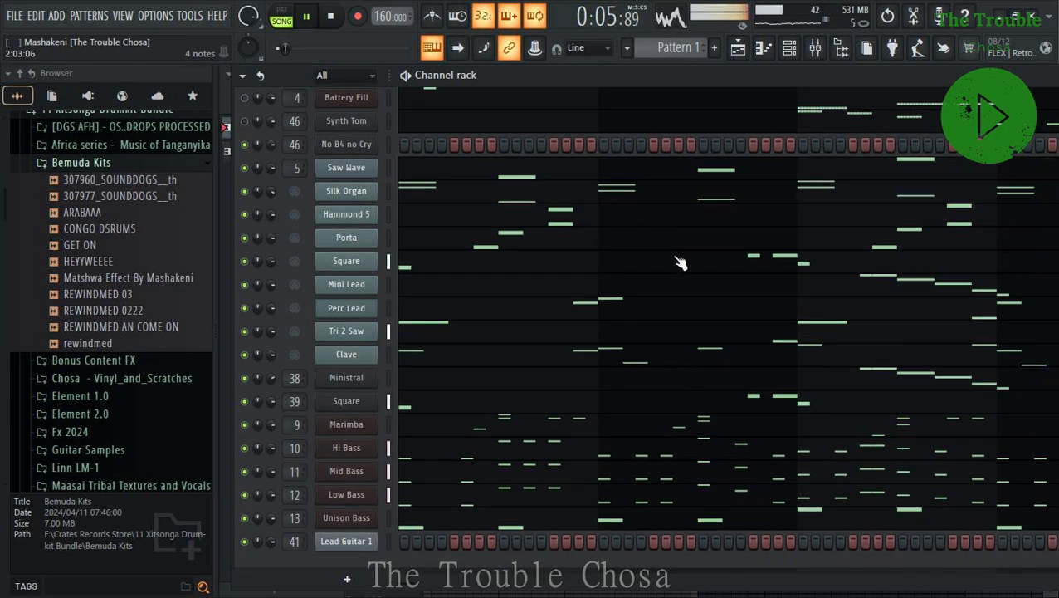
{"action": "scroll", "coordinate": [689, 264], "scroll_direction": "up", "scroll_amount": 6}
{"action": "left_click_drag", "start_coordinate": [582, 90], "coordinate": [557, 239]}
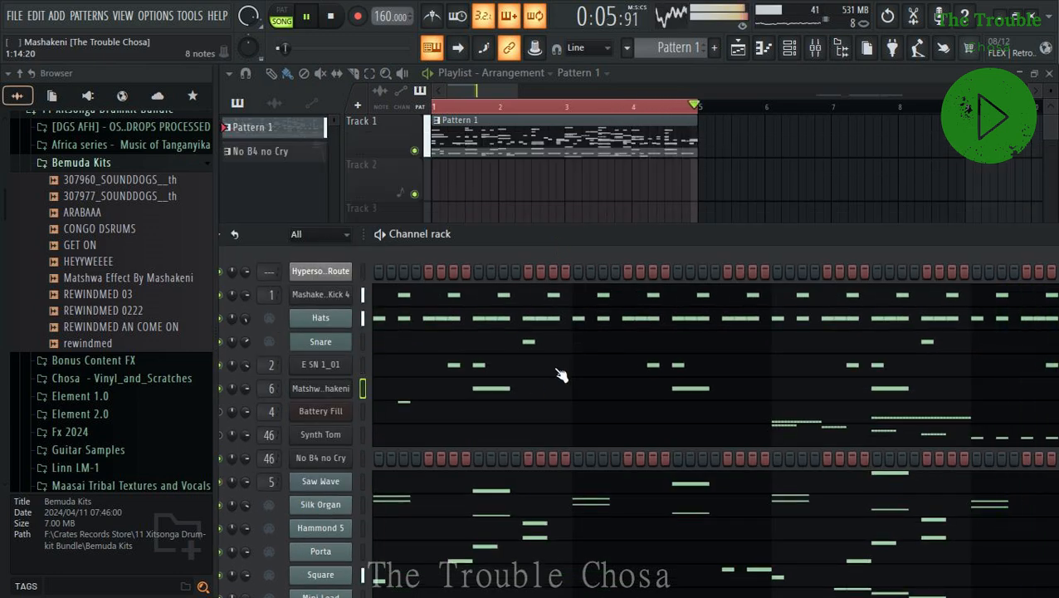
{"action": "left_click", "coordinate": [669, 299]}
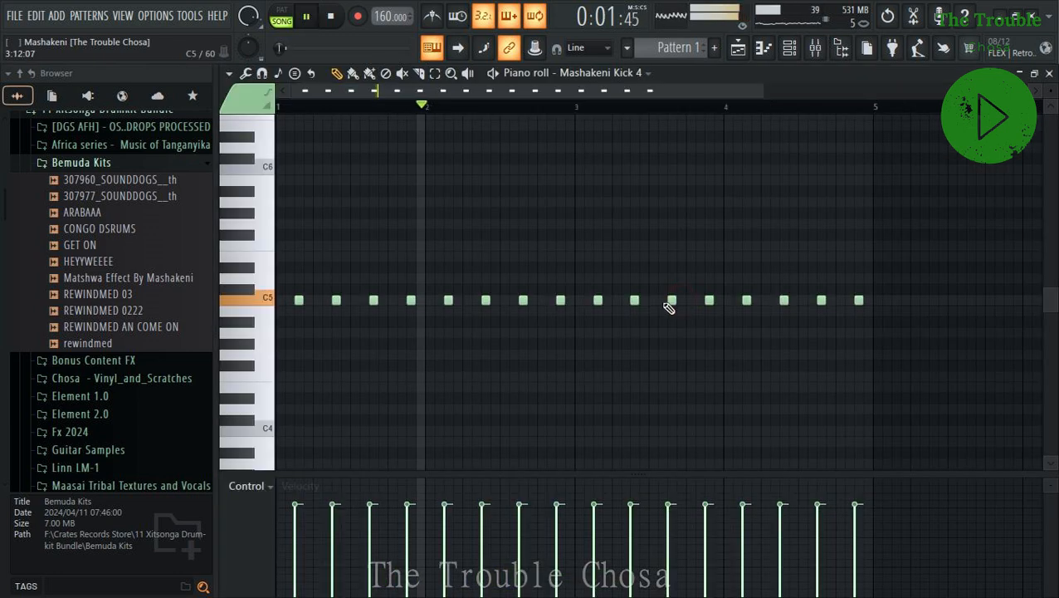
{"action": "left_click", "coordinate": [1049, 74]}
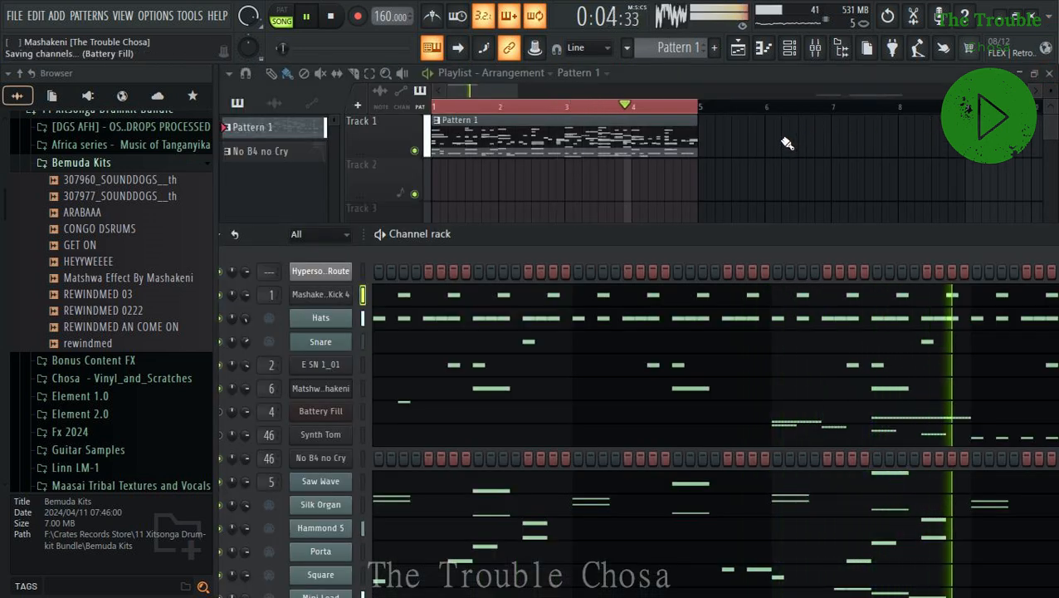
Audition the Bemuda Kits samples from 307960_SOUNDDOGS__th to GET ON, return to CONGO DSRUMS and stop playback.
{"action": "left_click", "coordinate": [129, 212]}
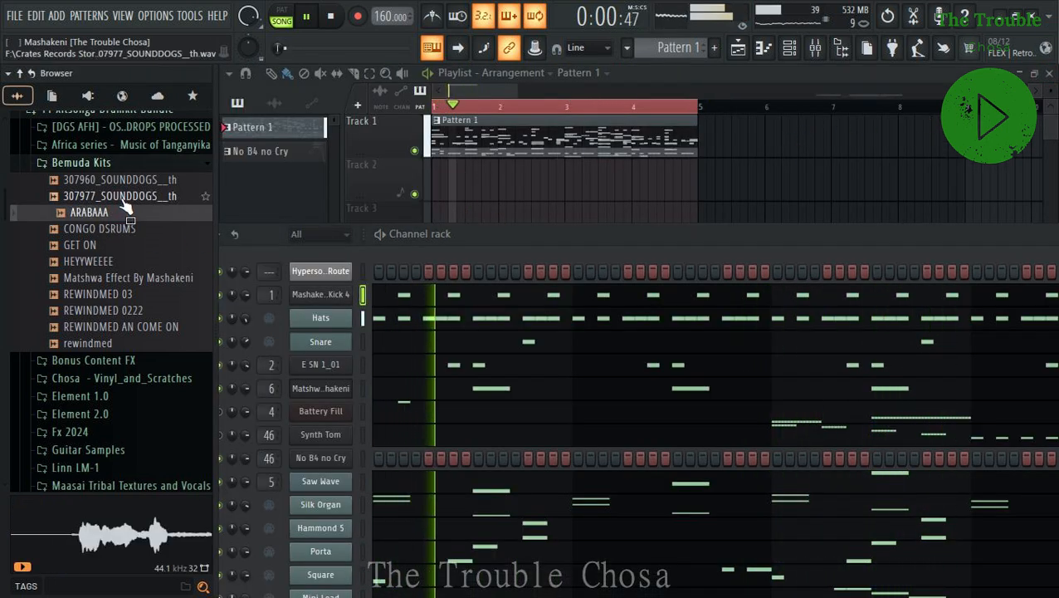
{"action": "key", "text": "Up"}
{"action": "key", "text": "Up"}
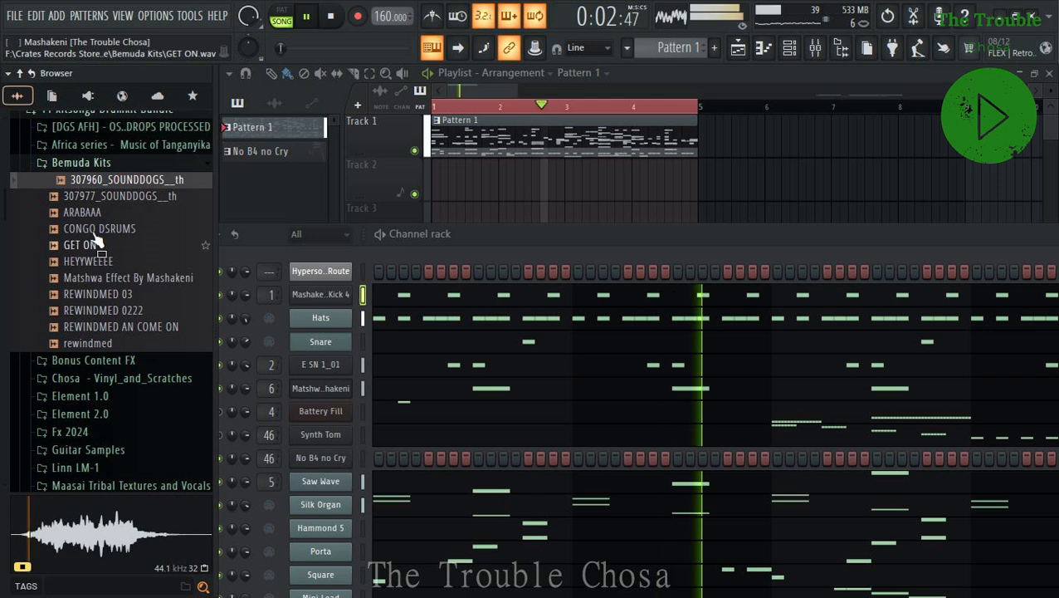
{"action": "left_click", "coordinate": [100, 213]}
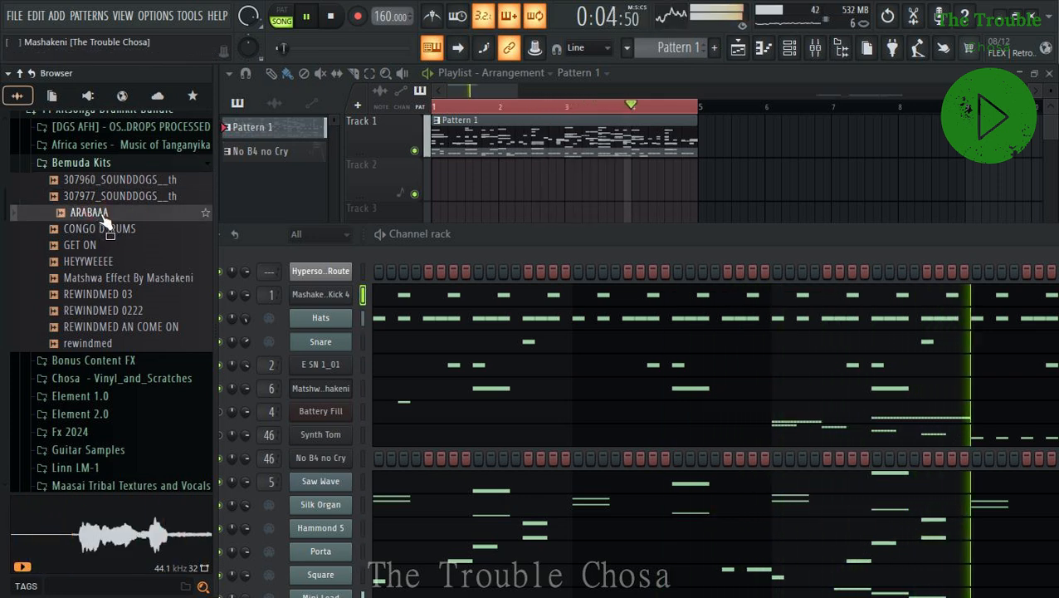
{"action": "left_click_drag", "start_coordinate": [488, 228], "coordinate": [551, 129]}
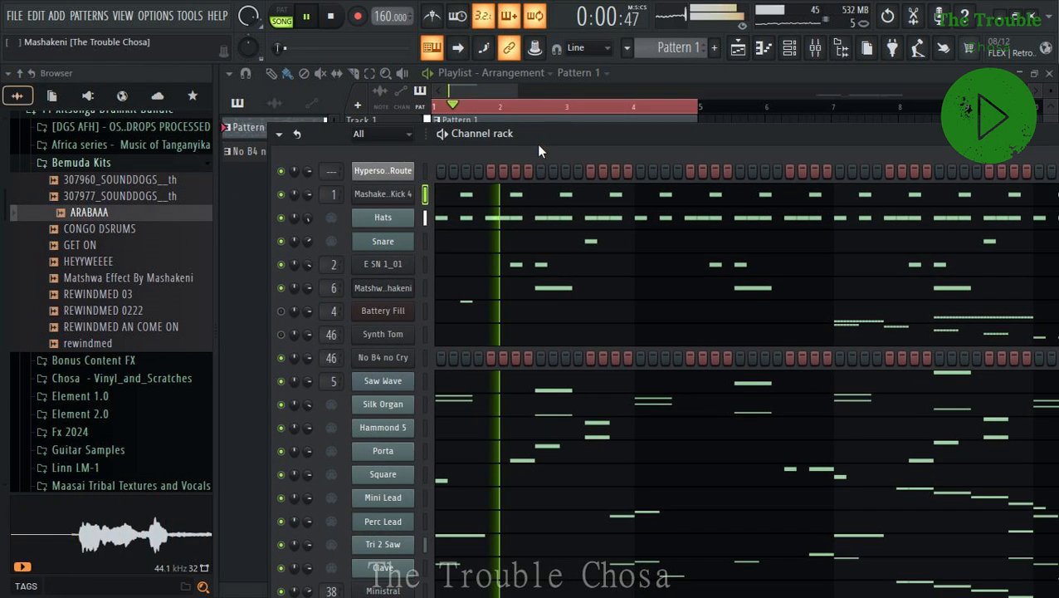
{"action": "left_click", "coordinate": [111, 233]}
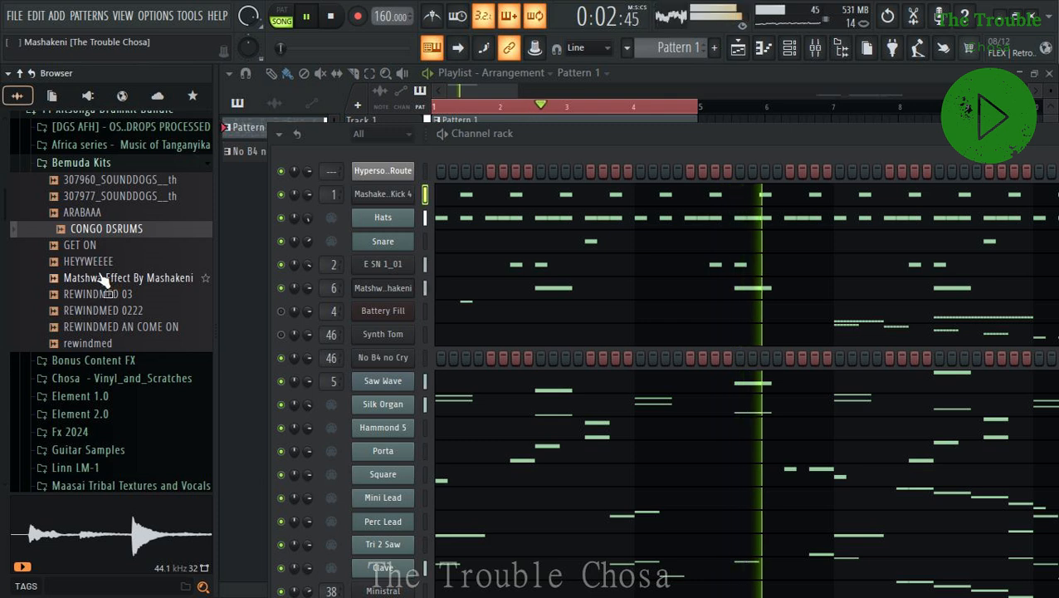
{"action": "left_click", "coordinate": [99, 247]}
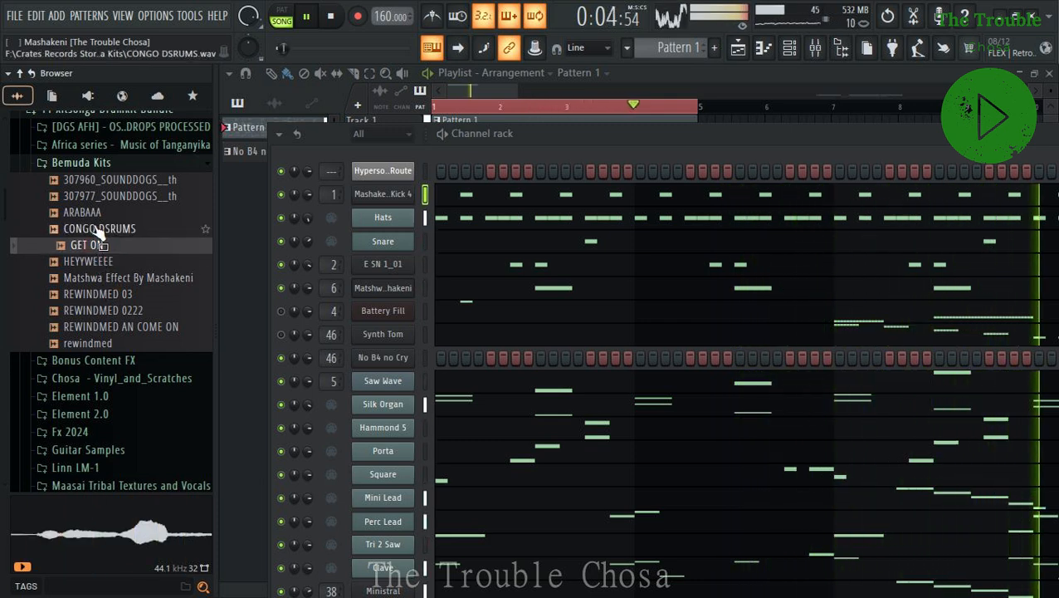
{"action": "left_click", "coordinate": [96, 231]}
{"action": "key", "text": "space"}
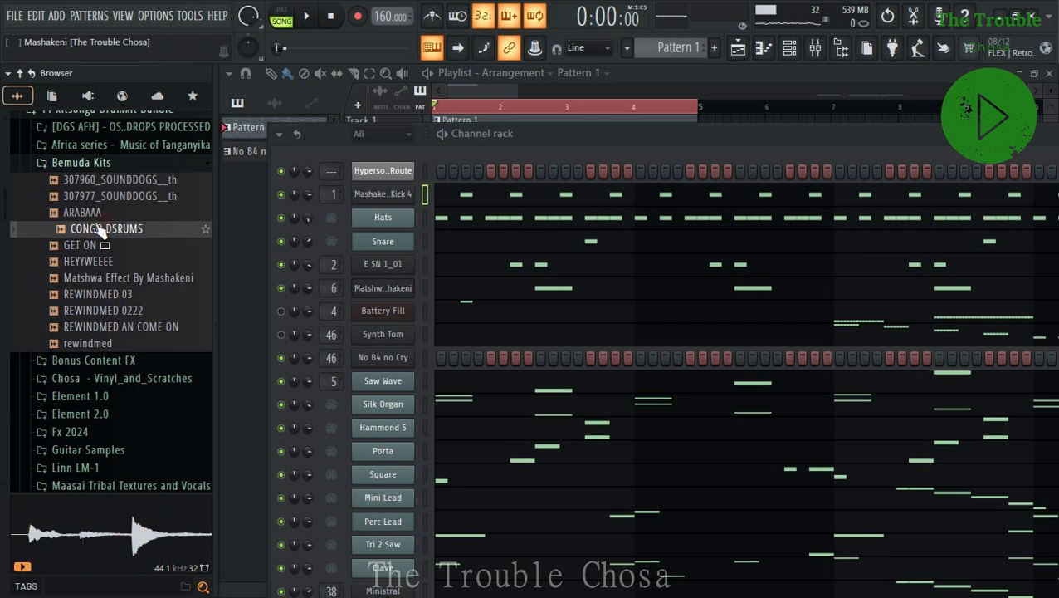
Open the CONGO DSRUMS sample in the Edison audio editor and play it back.
{"action": "right_click", "coordinate": [98, 233]}
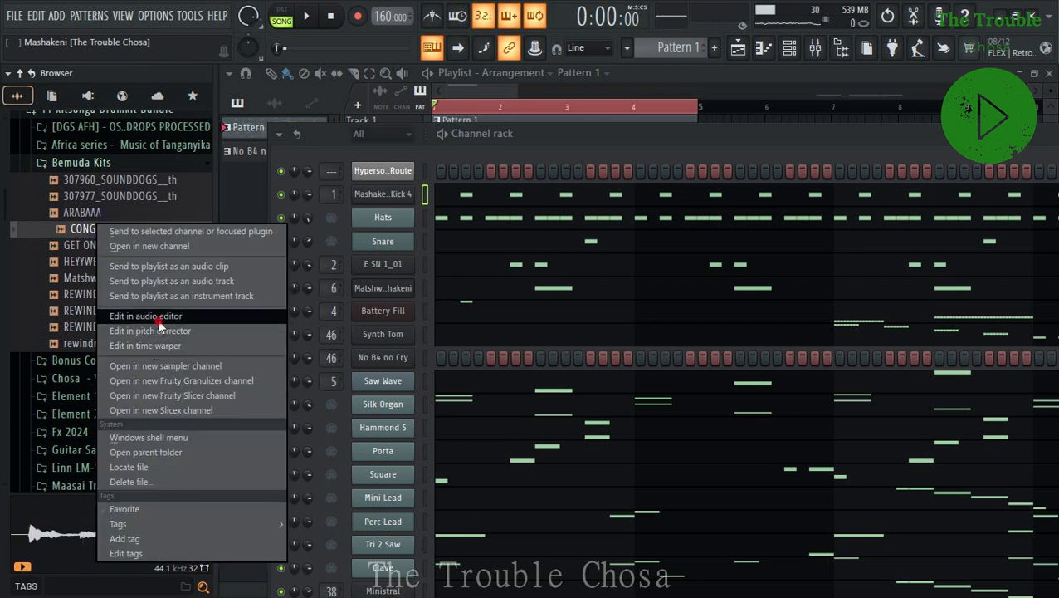
{"action": "left_click", "coordinate": [157, 317]}
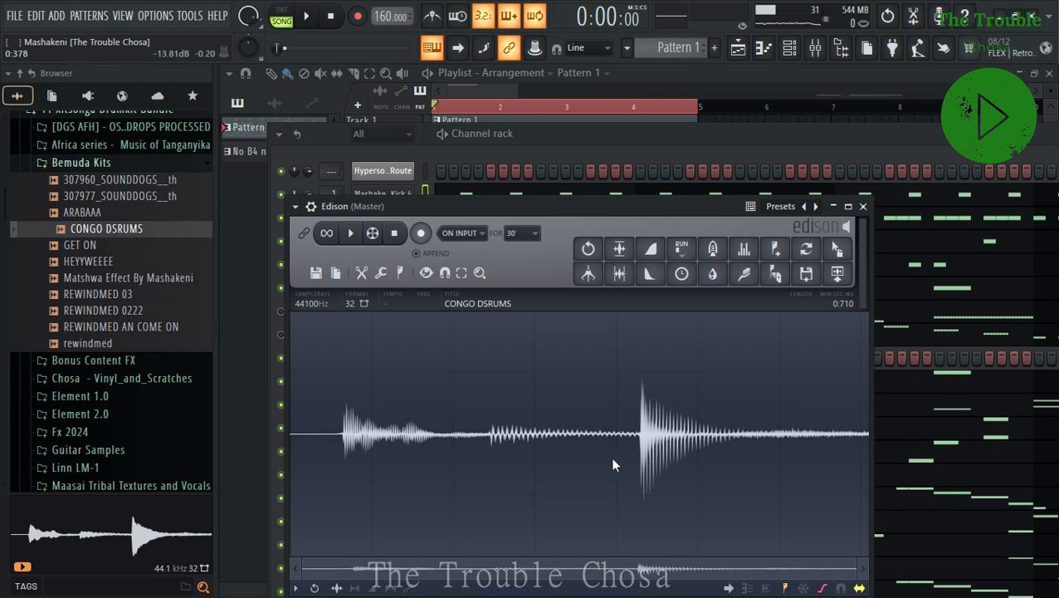
{"action": "key", "text": "space"}
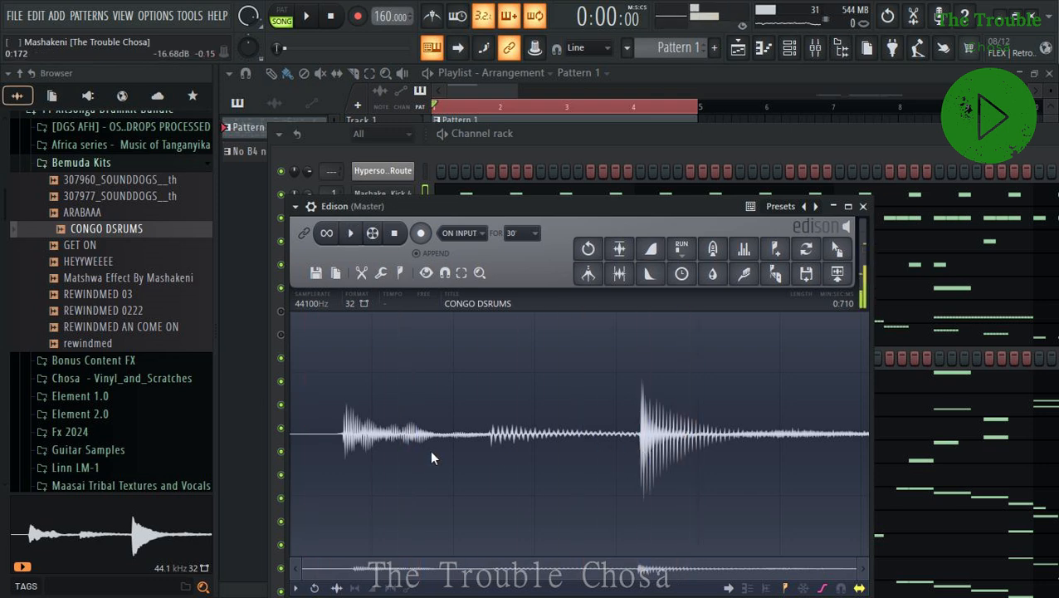
{"action": "key", "text": "space"}
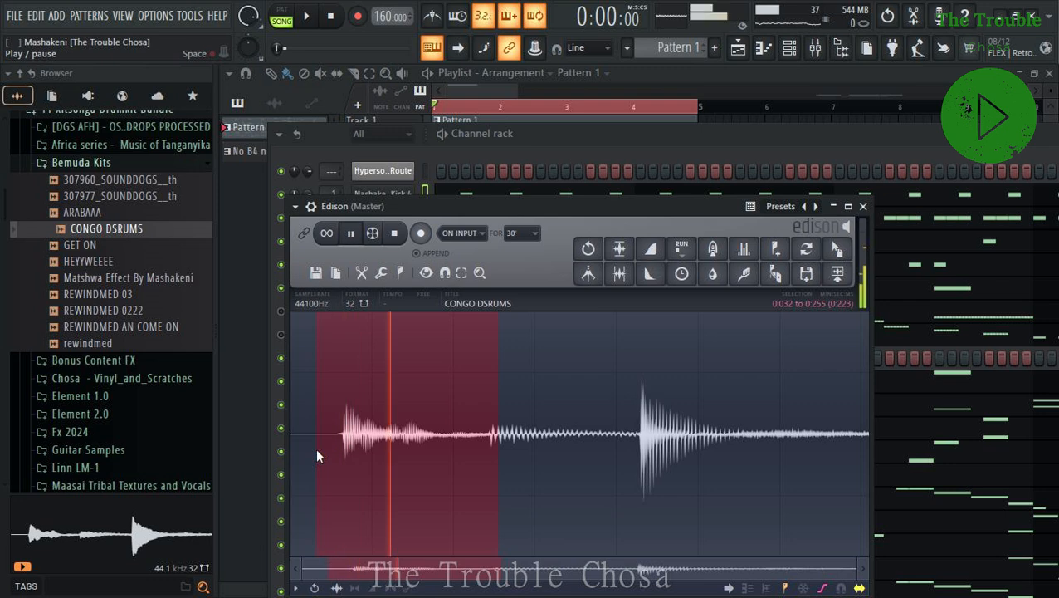
Audition a selected CONGO DSRUMS drum hit in Edison and add it as a new channel directly below the Matshwa Effect channel.
{"action": "left_click_drag", "start_coordinate": [486, 434], "coordinate": [488, 432]}
{"action": "key", "text": "space"}
{"action": "key", "text": "space"}
{"action": "left_click_drag", "start_coordinate": [581, 205], "coordinate": [764, 194]}
{"action": "left_click_drag", "start_coordinate": [1002, 245], "coordinate": [704, 376]}
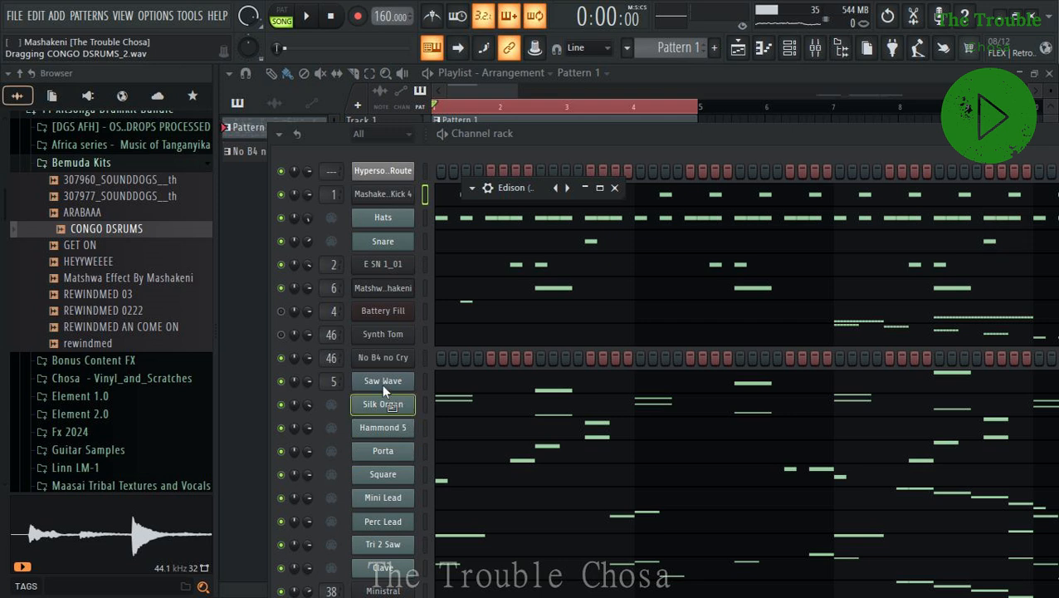
{"action": "left_click_drag", "start_coordinate": [385, 350], "coordinate": [387, 307]}
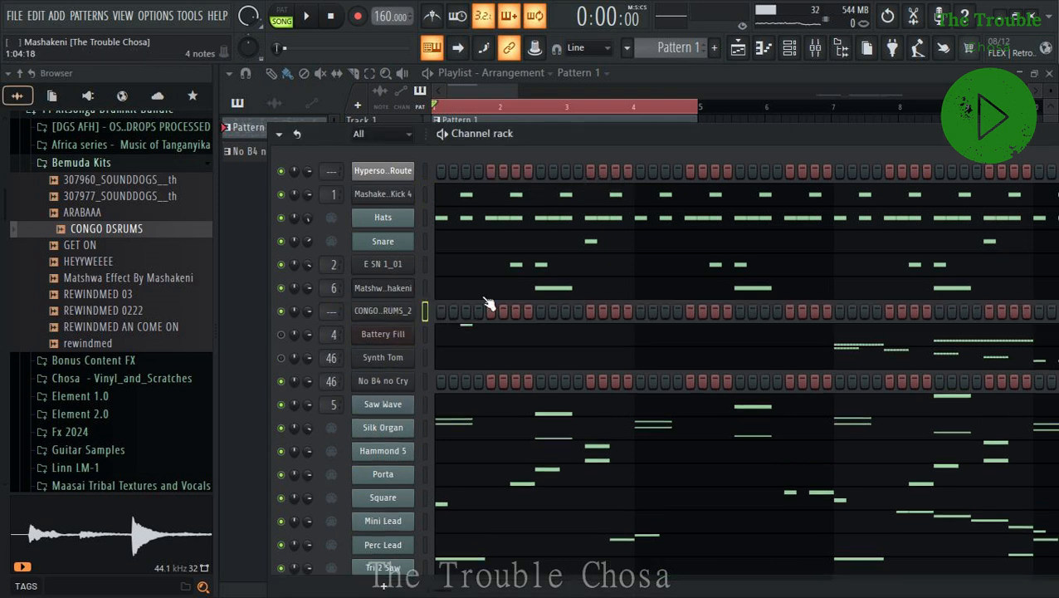
Reopen Edison from the Master mixer track and add the last drum hit, selected from 0:429 to 0:550, as another new channel.
{"action": "left_click", "coordinate": [817, 50]}
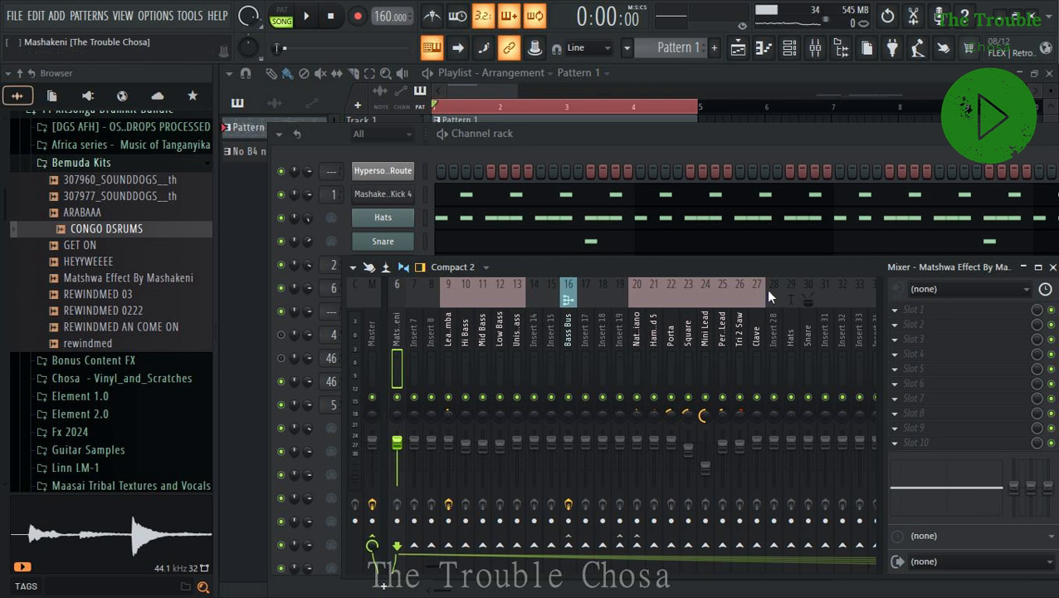
{"action": "left_click", "coordinate": [371, 332]}
{"action": "left_click", "coordinate": [933, 326]}
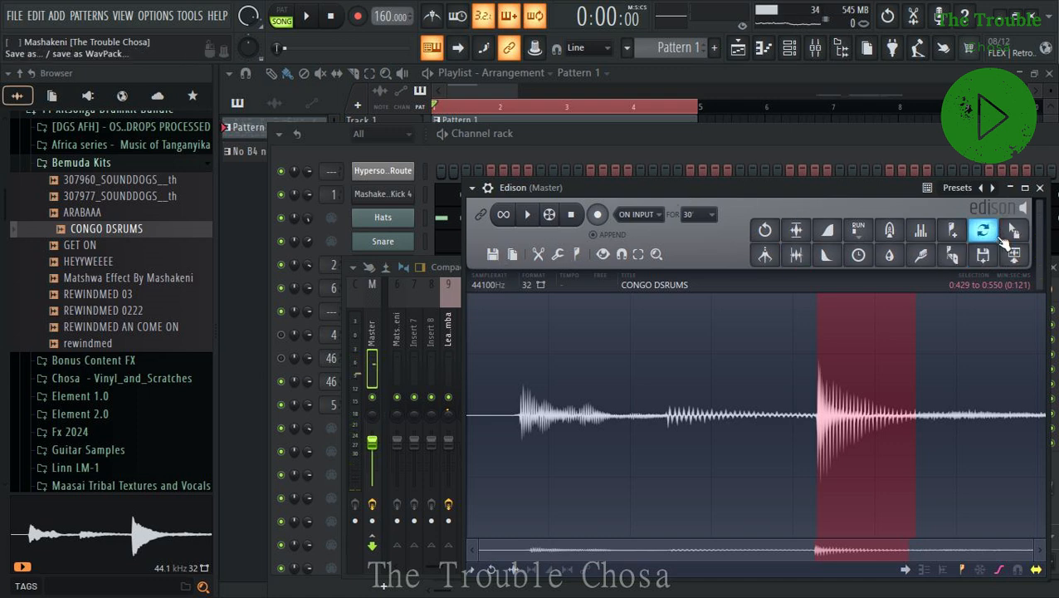
{"action": "left_click_drag", "start_coordinate": [1003, 243], "coordinate": [488, 241]}
{"action": "left_click_drag", "start_coordinate": [400, 153], "coordinate": [399, 153]}
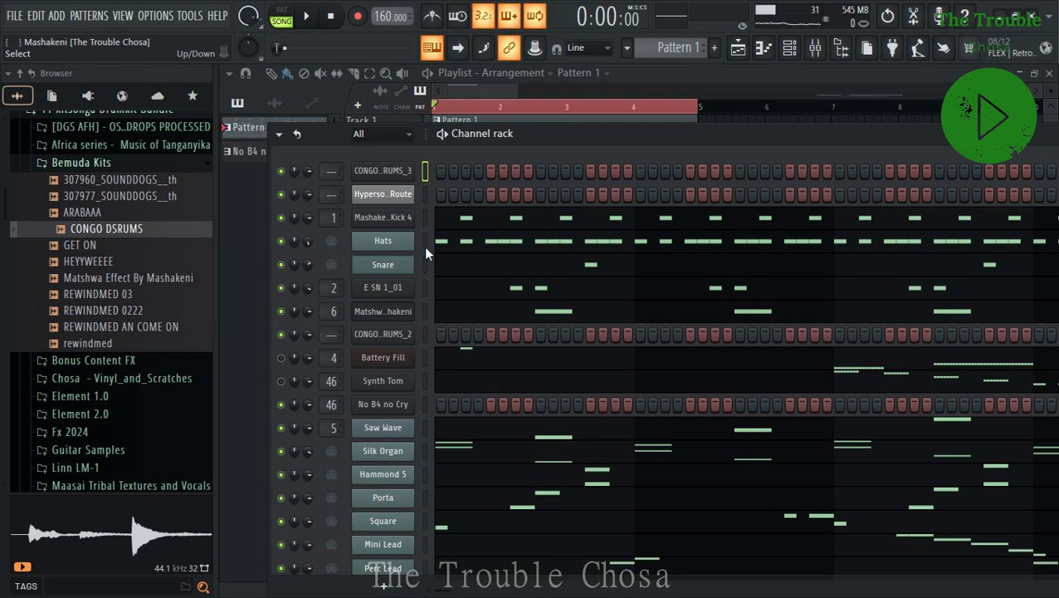
Move the CONGO DSRUMS_3 channel down the rack to directly below CONGO DSRUMS_2.
{"action": "key", "text": "alt+Down"}
{"action": "key", "text": "alt+Down"}
{"action": "key", "text": "alt+Down"}
{"action": "key", "text": "alt+Down"}
{"action": "key", "text": "alt+Down"}
{"action": "key", "text": "alt+Down"}
{"action": "key", "text": "alt+Down"}
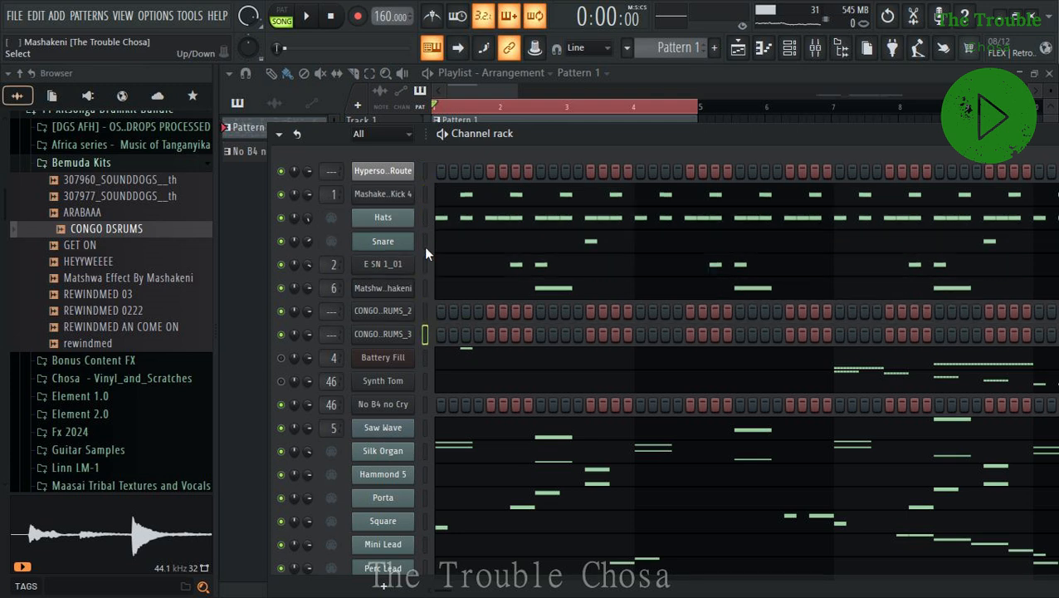
Play the pattern with only the kick, Hats, Snare, E SN 1_01, Matshwa Effect and both CONGO DSRUMS channels unmuted.
{"action": "key", "text": "space"}
{"action": "key", "text": "space"}
{"action": "right_click", "coordinate": [283, 226]}
{"action": "left_click", "coordinate": [293, 234]}
{"action": "key", "text": "space"}
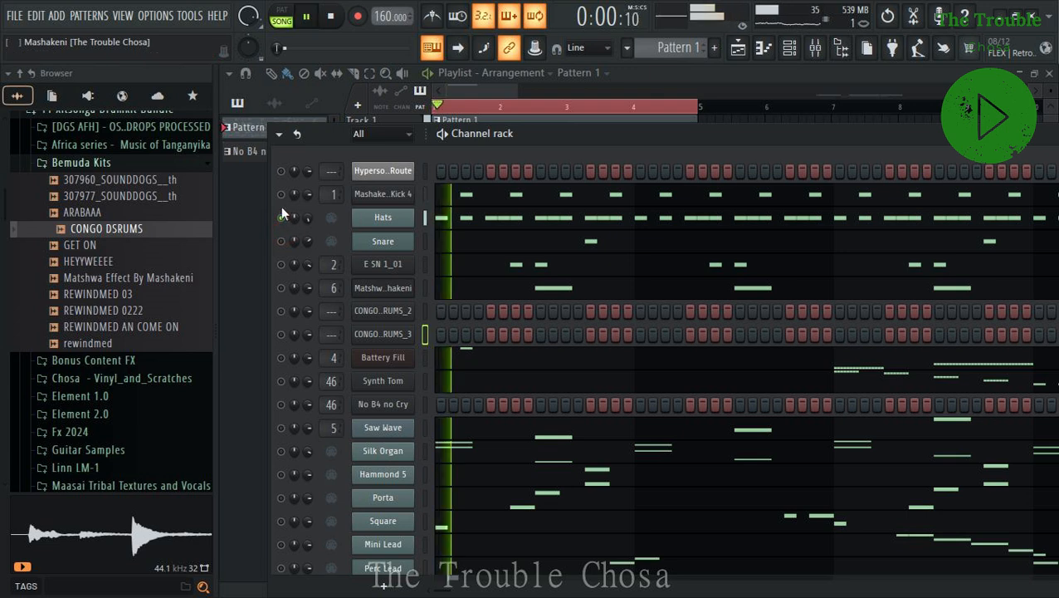
{"action": "left_click", "coordinate": [282, 241]}
{"action": "left_click", "coordinate": [281, 264]}
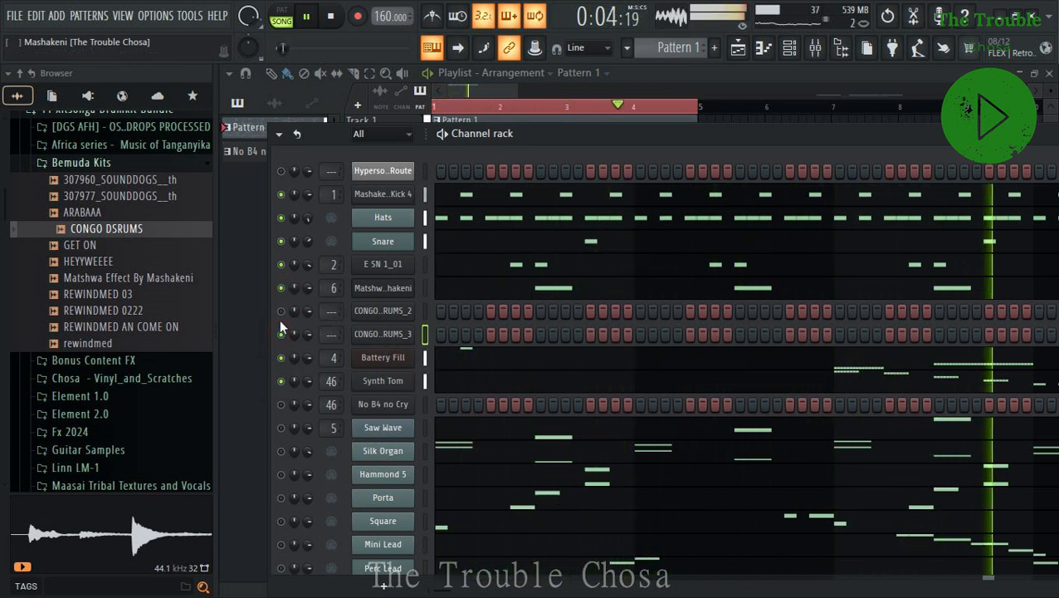
{"action": "left_click", "coordinate": [284, 383]}
Place a C5 note early in bar 1 of CONGO DSRUMS_2, quantize it and raise its velocity to 100%.
{"action": "right_click", "coordinate": [402, 314]}
{"action": "left_click", "coordinate": [435, 311]}
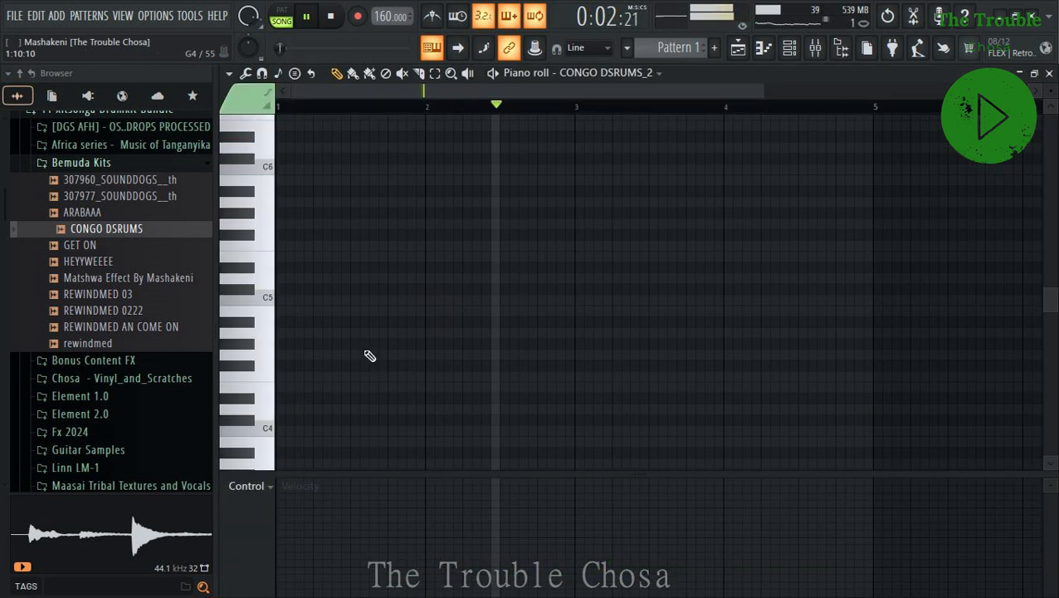
{"action": "key", "text": "space"}
{"action": "left_click_drag", "start_coordinate": [285, 302], "coordinate": [295, 302]}
{"action": "key", "text": "ctrl+a"}
{"action": "key", "text": "alt+q"}
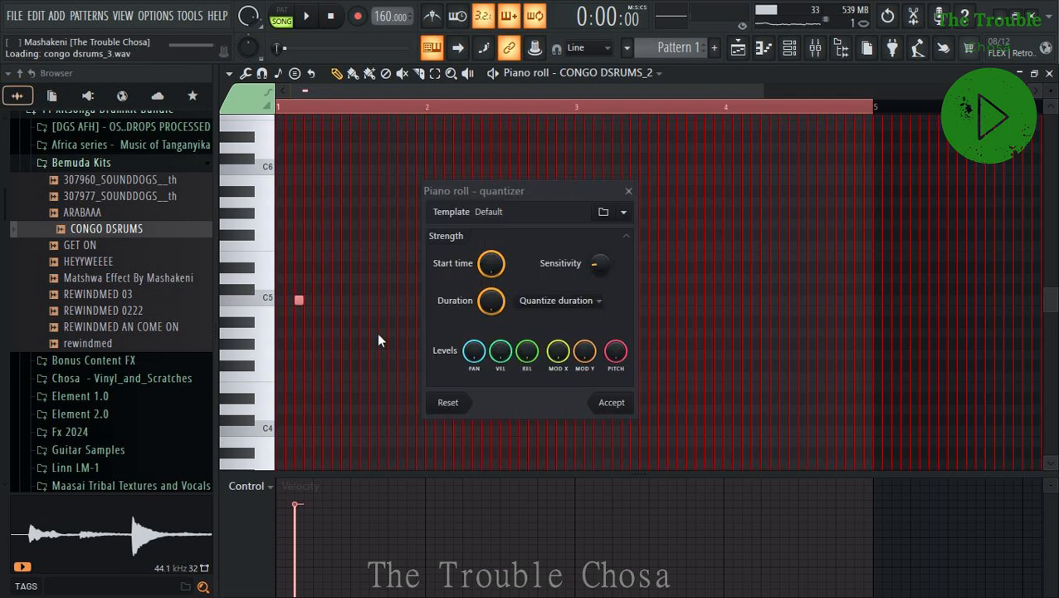
{"action": "left_click", "coordinate": [611, 402]}
{"action": "key", "text": "space"}
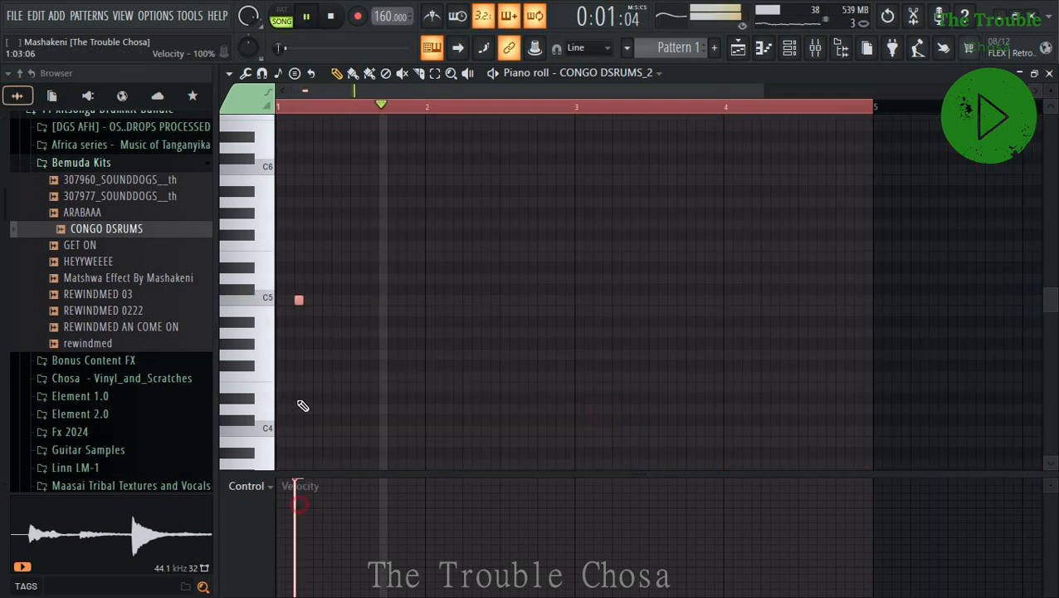
Add two C5 hits early in bar 3 of CONGO DSRUMS_2 and close its Piano roll.
{"action": "left_click", "coordinate": [599, 300]}
{"action": "right_click", "coordinate": [599, 302]}
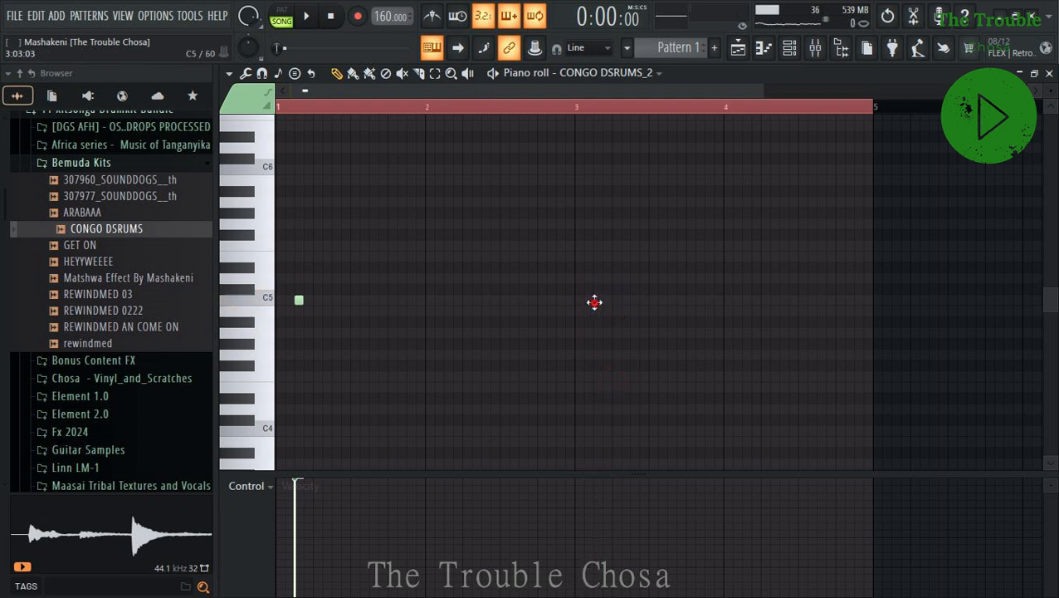
{"action": "left_click", "coordinate": [1049, 74]}
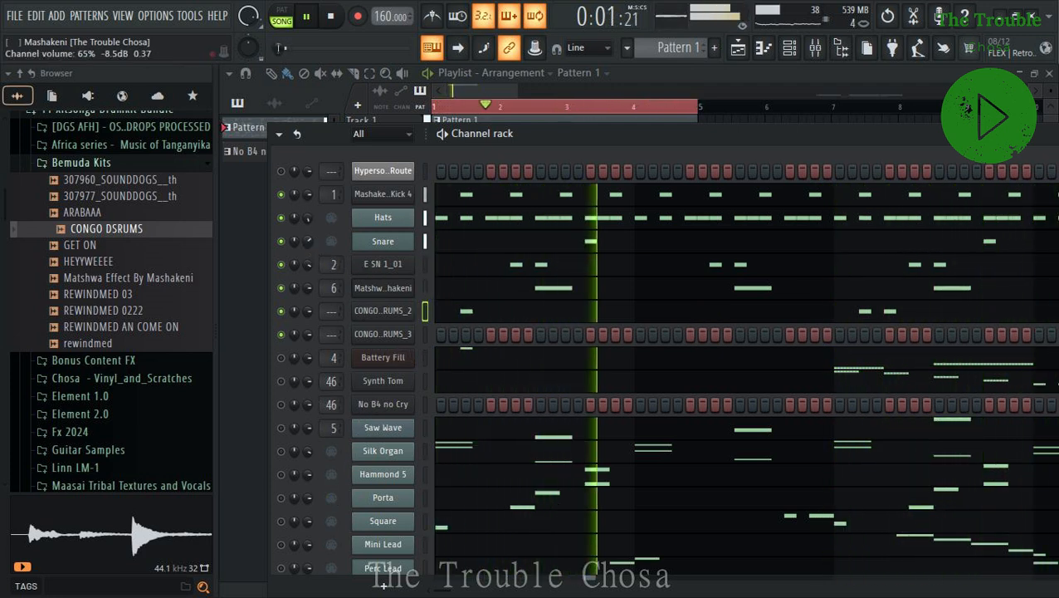
Place C5 hits in bars 1 and 3 of CONGO DSRUMS_3 in the Piano roll and close it.
{"action": "right_click", "coordinate": [398, 333]}
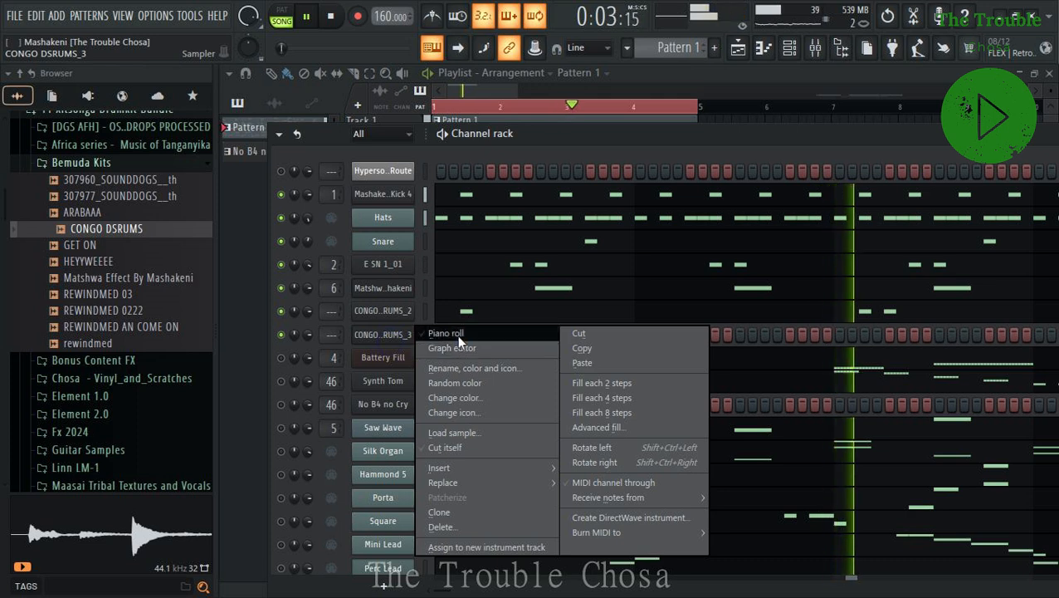
{"action": "left_click", "coordinate": [498, 333]}
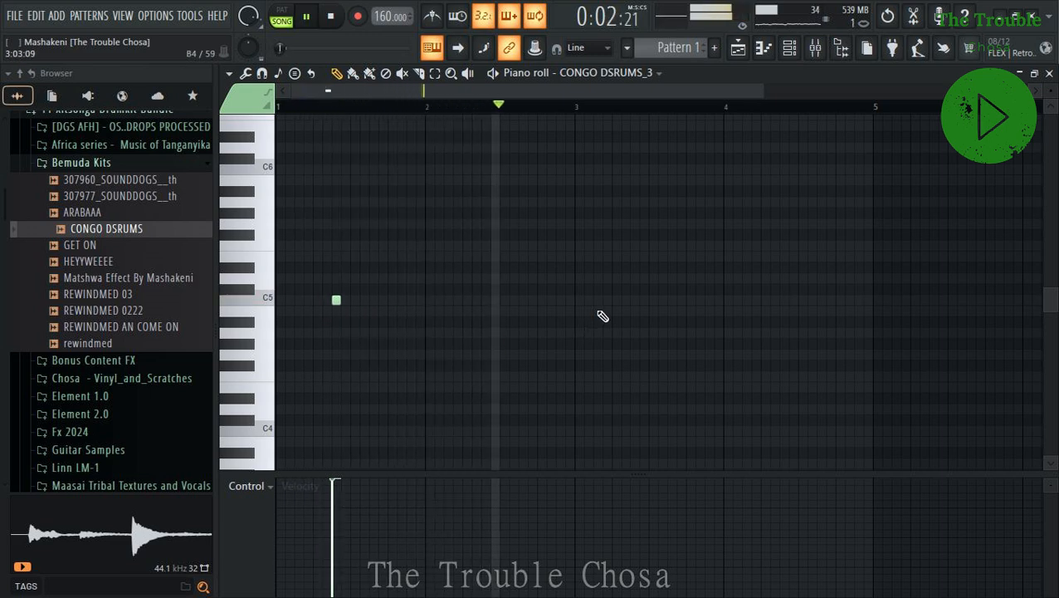
{"action": "left_click", "coordinate": [635, 300]}
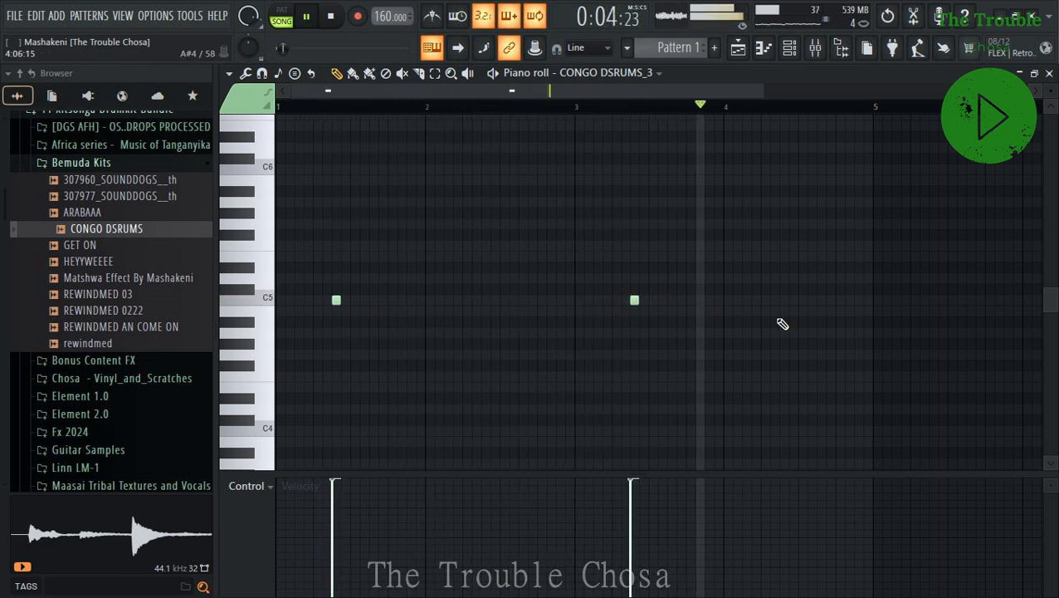
{"action": "key", "text": "F7"}
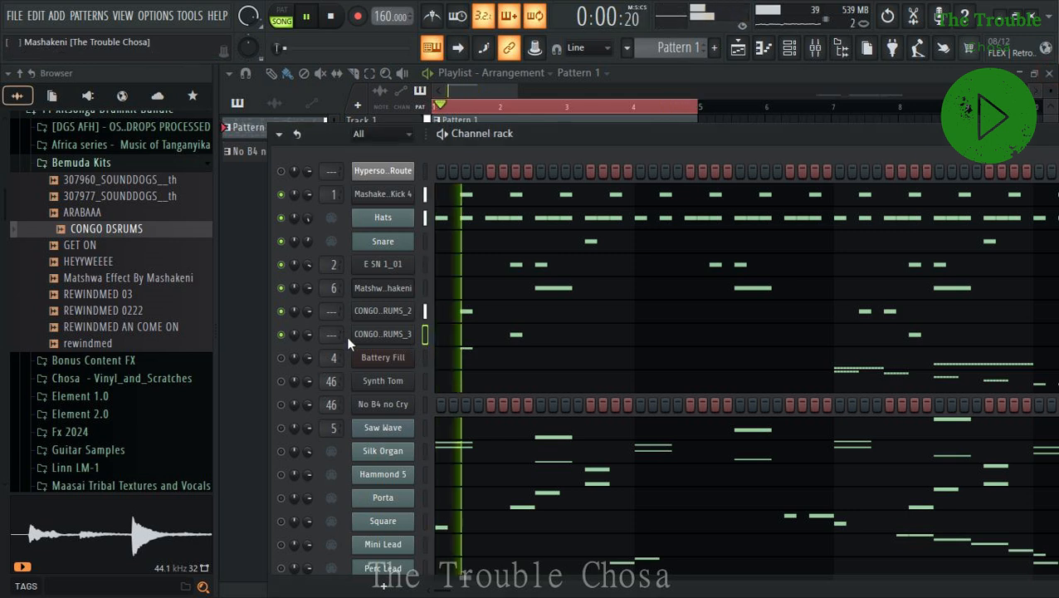
Route the CONGO DSRUMS_2 and CONGO DSRUMS_3 channels to mixer tracks 47 and 48.
{"action": "left_click", "coordinate": [815, 48]}
{"action": "left_click", "coordinate": [603, 322]}
{"action": "scroll", "coordinate": [604, 321], "scroll_direction": "down", "scroll_amount": 10}
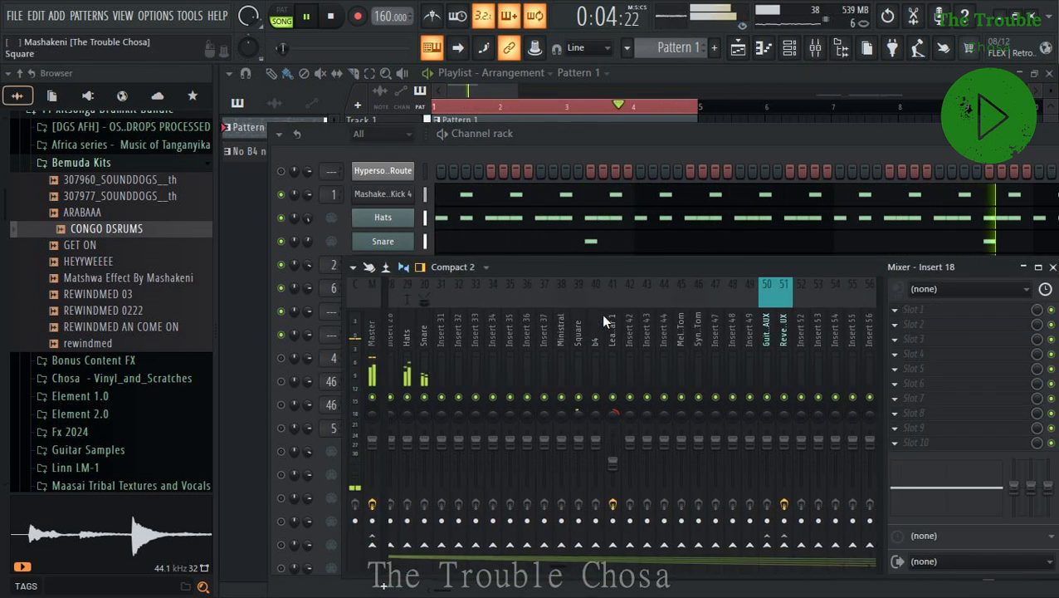
{"action": "scroll", "coordinate": [606, 321], "scroll_direction": "up", "scroll_amount": 1}
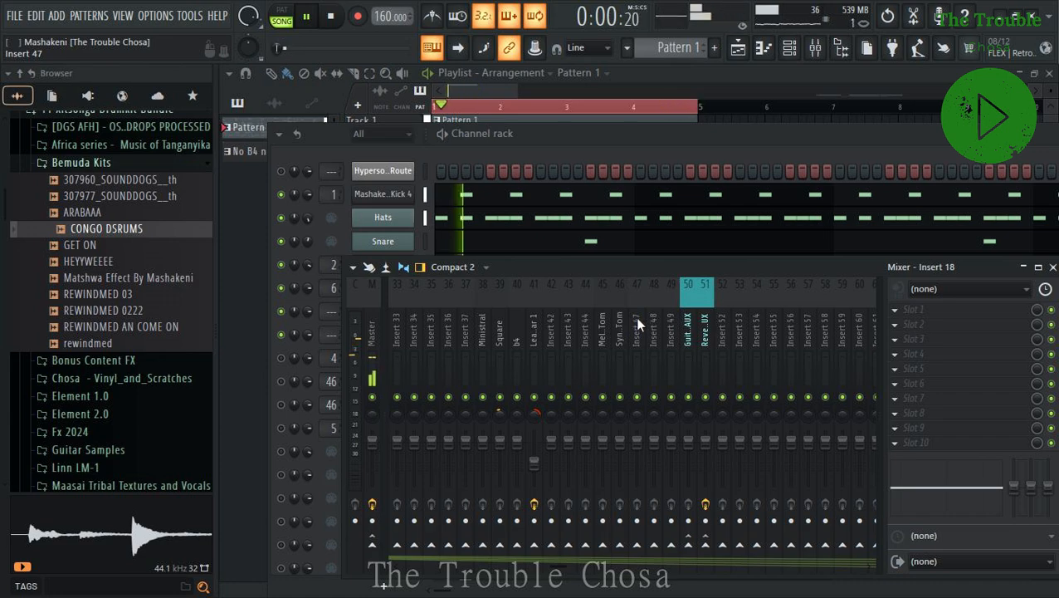
{"action": "left_click", "coordinate": [637, 332]}
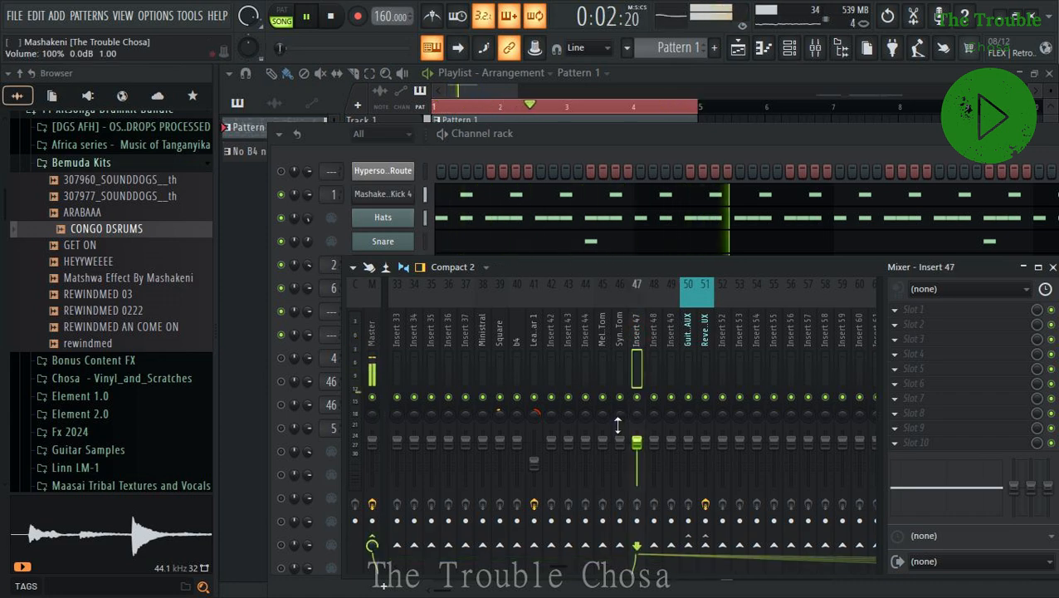
{"action": "left_click", "coordinate": [686, 125]}
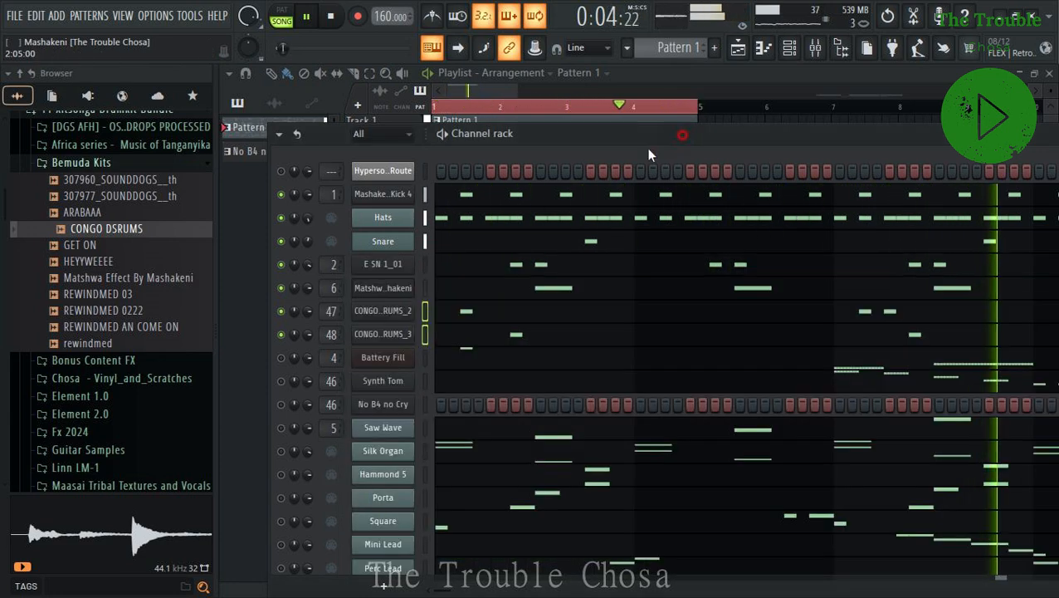
Unmute the Saw Wave and Silk Organ channels in the playing pattern.
{"action": "scroll", "coordinate": [395, 430], "scroll_direction": "down", "scroll_amount": 5}
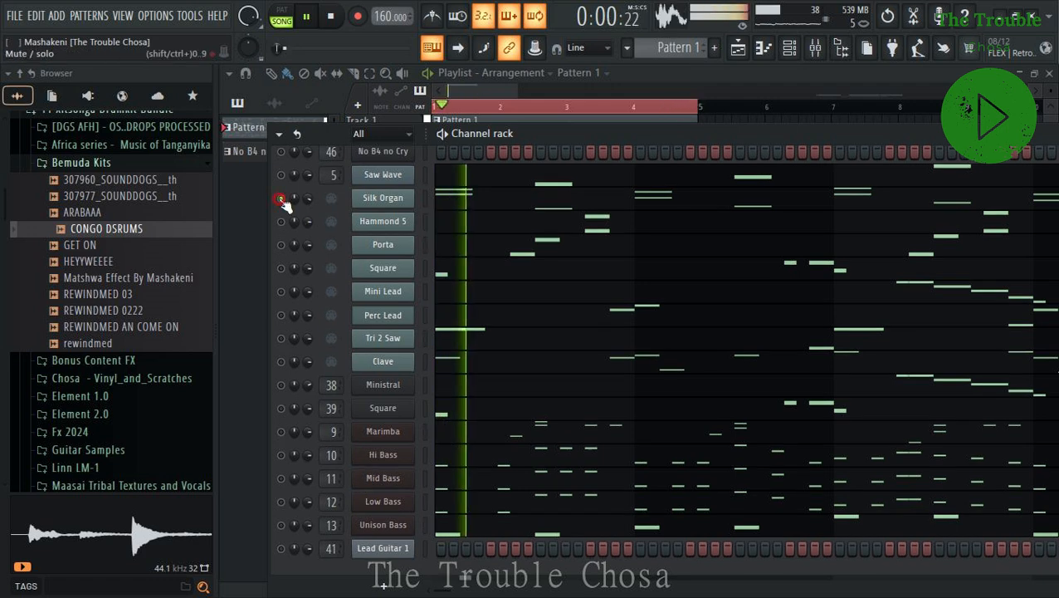
{"action": "left_click", "coordinate": [281, 175]}
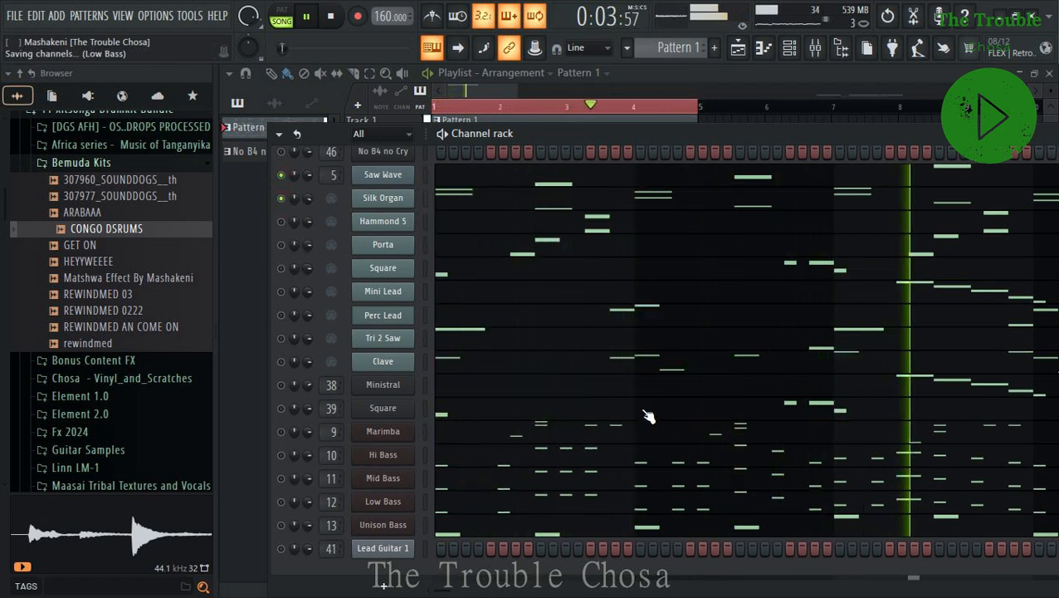
{"action": "scroll", "coordinate": [594, 355], "scroll_direction": "up", "scroll_amount": 5}
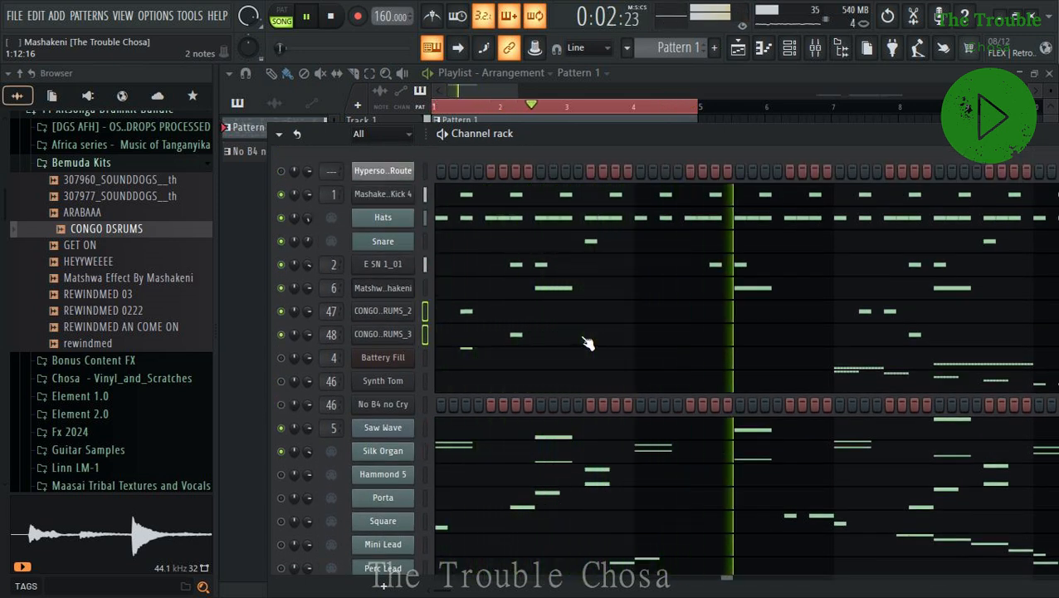
Audition the Bemuda Kits samples from GET ON through REWINDMED AN COME ON over the playing pattern.
{"action": "key", "text": "Down"}
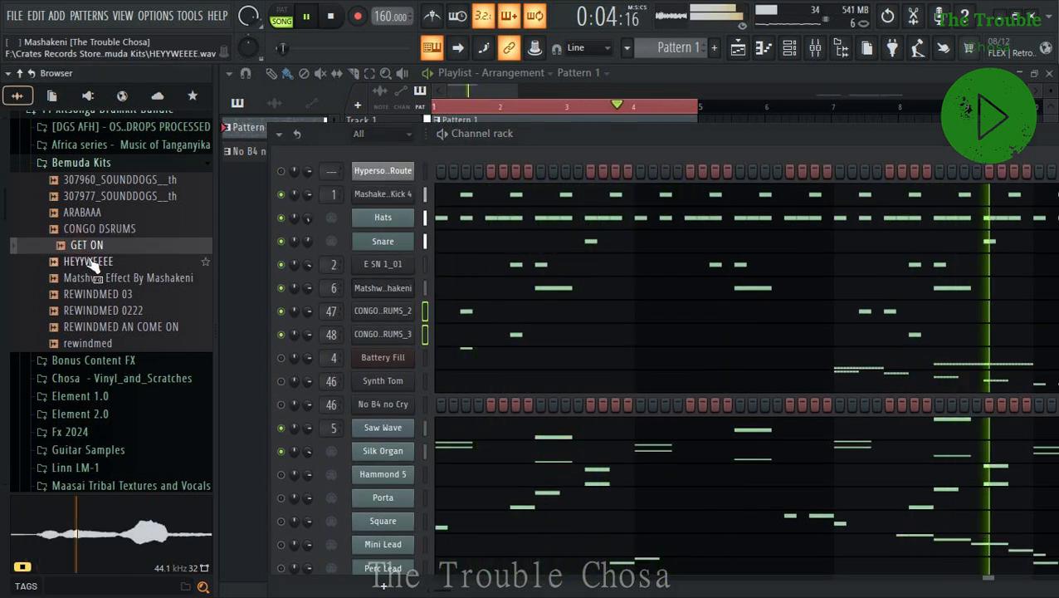
{"action": "left_click", "coordinate": [93, 262]}
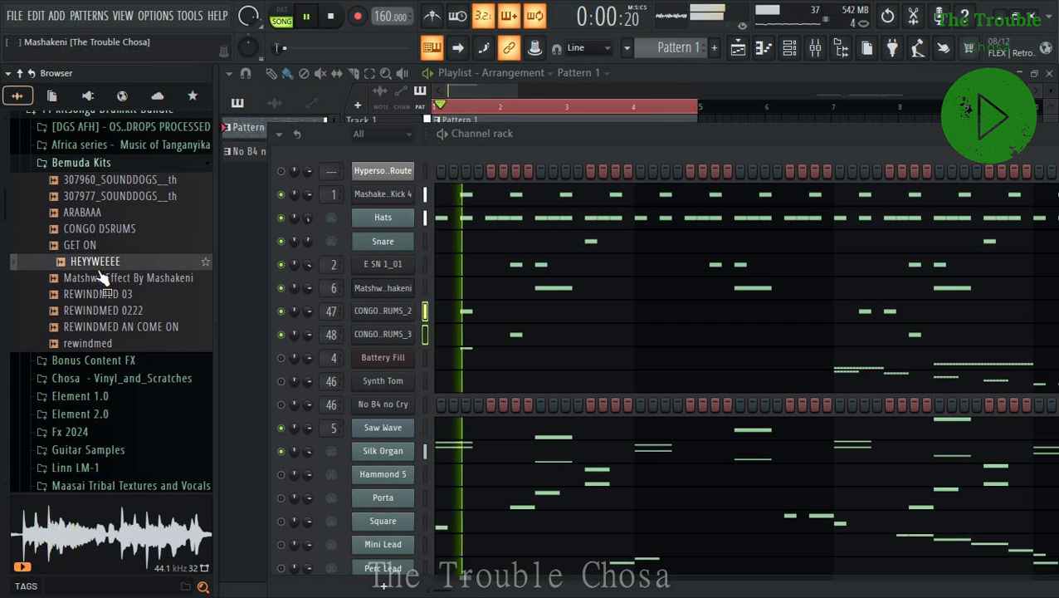
{"action": "left_click", "coordinate": [100, 278]}
{"action": "left_click", "coordinate": [115, 295]}
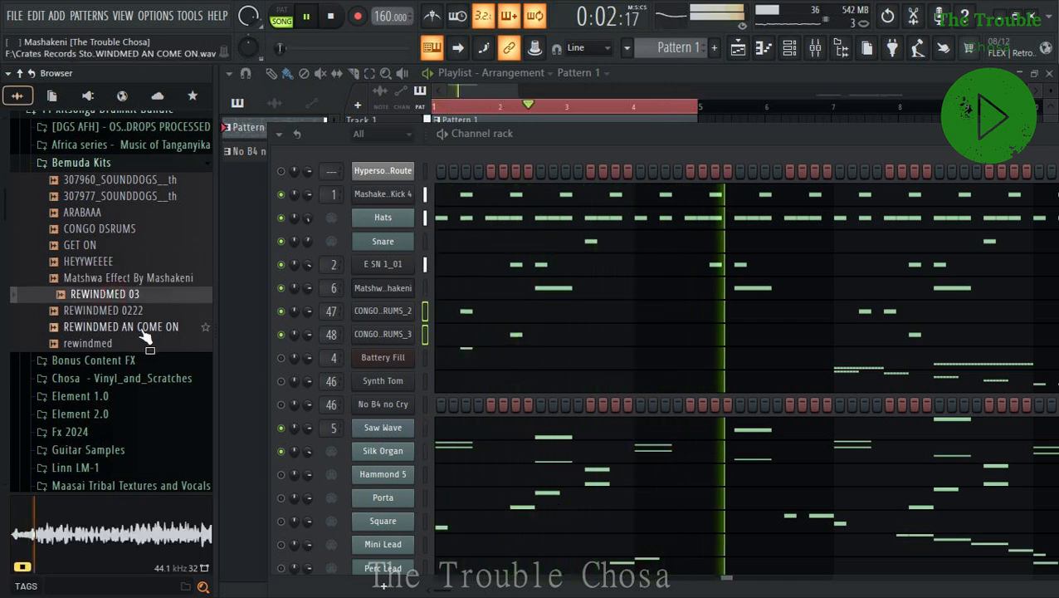
{"action": "left_click", "coordinate": [140, 313]}
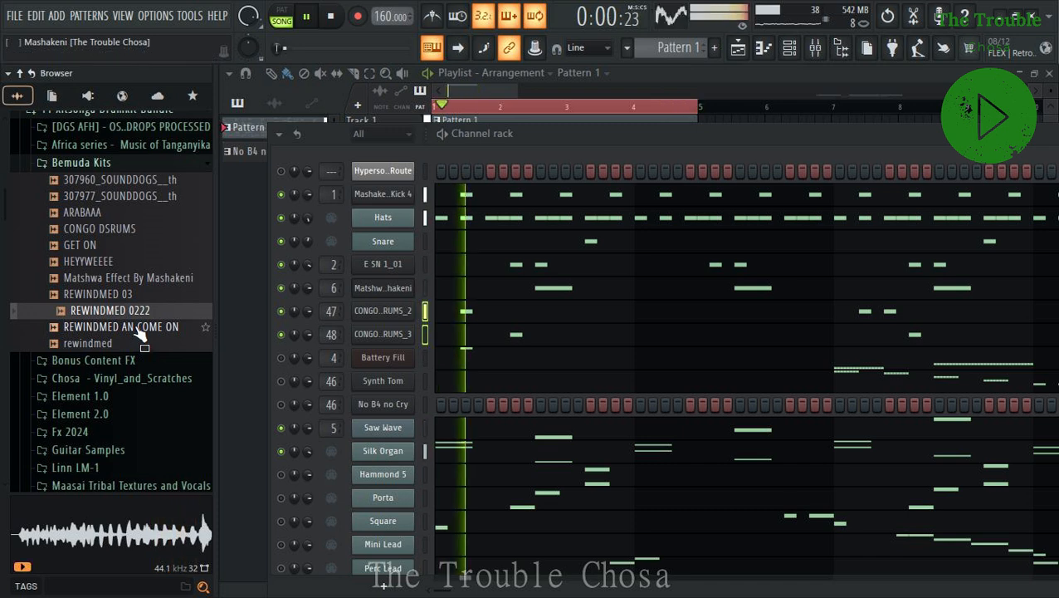
{"action": "left_click", "coordinate": [139, 329]}
{"action": "left_click_drag", "start_coordinate": [113, 346], "coordinate": [125, 331]}
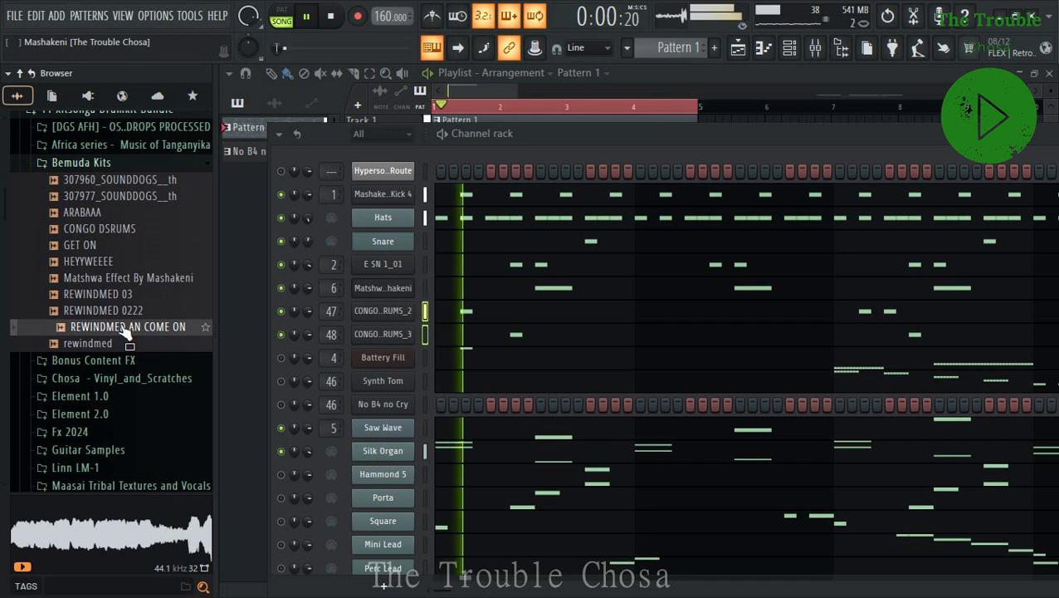
Open REWINDMED AN COME ON in the audio editor and add its final slice, about 1:255 to 1:404, as a new channel.
{"action": "right_click", "coordinate": [126, 330]}
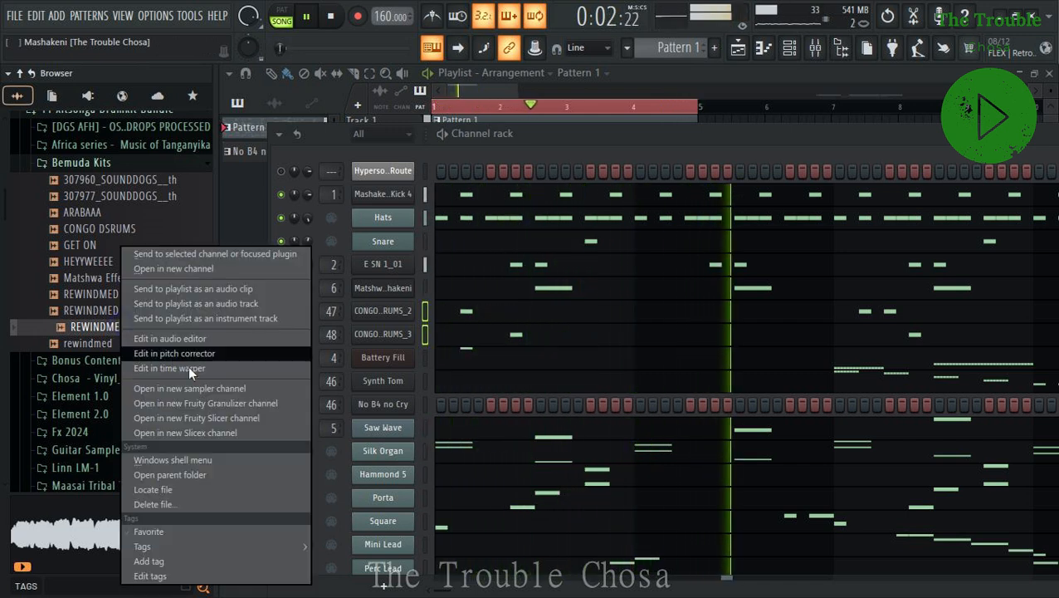
{"action": "left_click", "coordinate": [196, 338]}
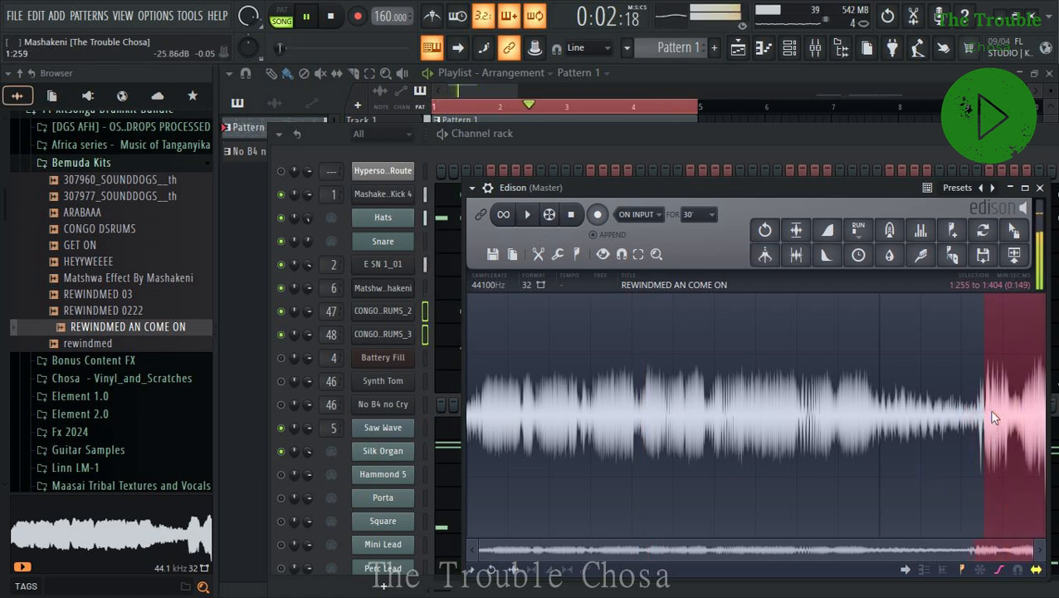
{"action": "left_click_drag", "start_coordinate": [1013, 230], "coordinate": [443, 307]}
{"action": "left_click_drag", "start_coordinate": [407, 189], "coordinate": [403, 151]}
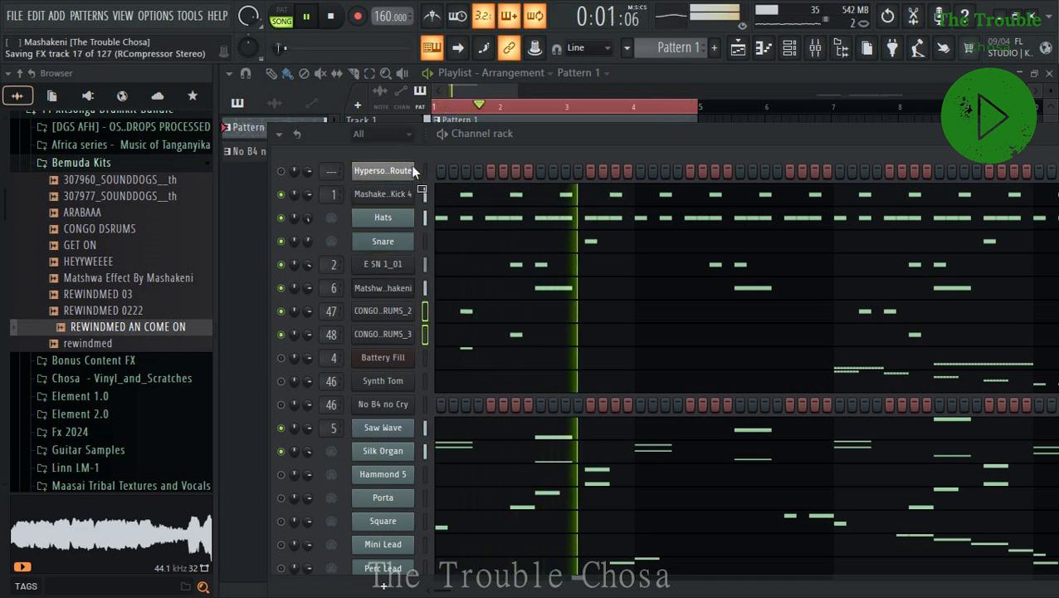
Move the REWINDMED AN COME ON_2 channel directly below CONGO DSRUMS_3 and route it to mixer track 45.
{"action": "key", "text": "alt+Down"}
{"action": "key", "text": "alt+Down"}
{"action": "key", "text": "alt+Down"}
{"action": "key", "text": "alt+Down"}
{"action": "key", "text": "alt+Down"}
{"action": "key", "text": "alt+Down"}
{"action": "key", "text": "alt+Down"}
{"action": "key", "text": "alt+Down"}
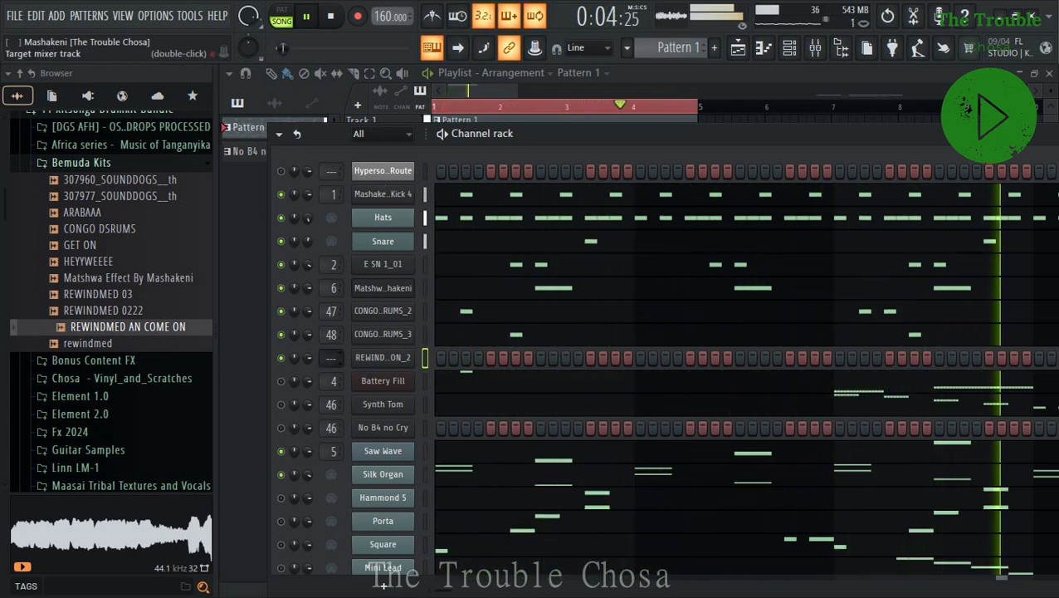
{"action": "left_click_drag", "start_coordinate": [332, 358], "coordinate": [333, 324]}
Place C5 notes midway through bars 2 and 4 of REWINDMED AN COME ON_2 in the Piano roll and close it.
{"action": "right_click", "coordinate": [381, 357]}
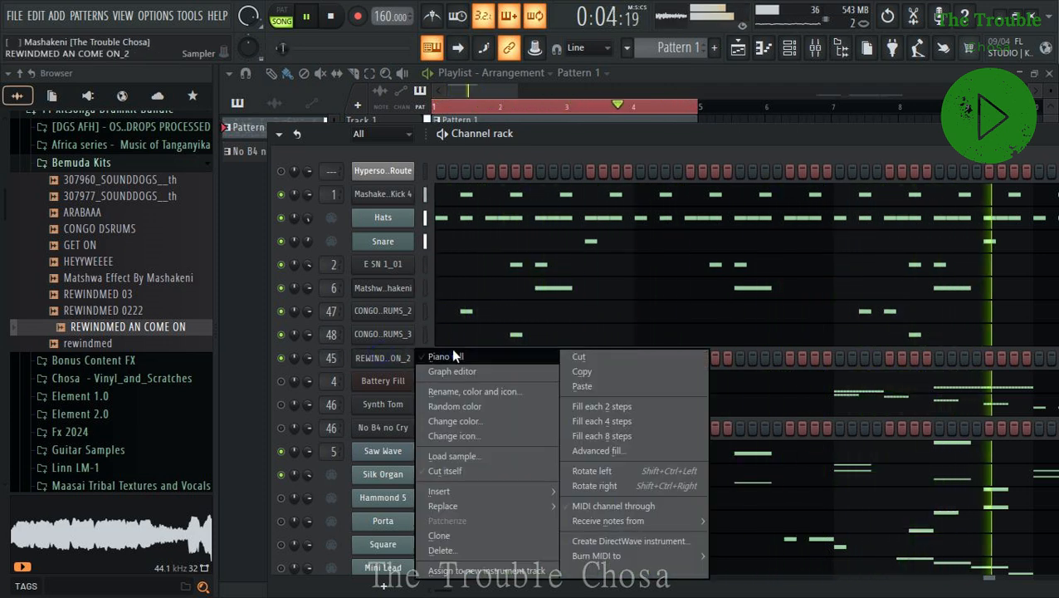
{"action": "left_click", "coordinate": [435, 354]}
{"action": "key", "text": "space"}
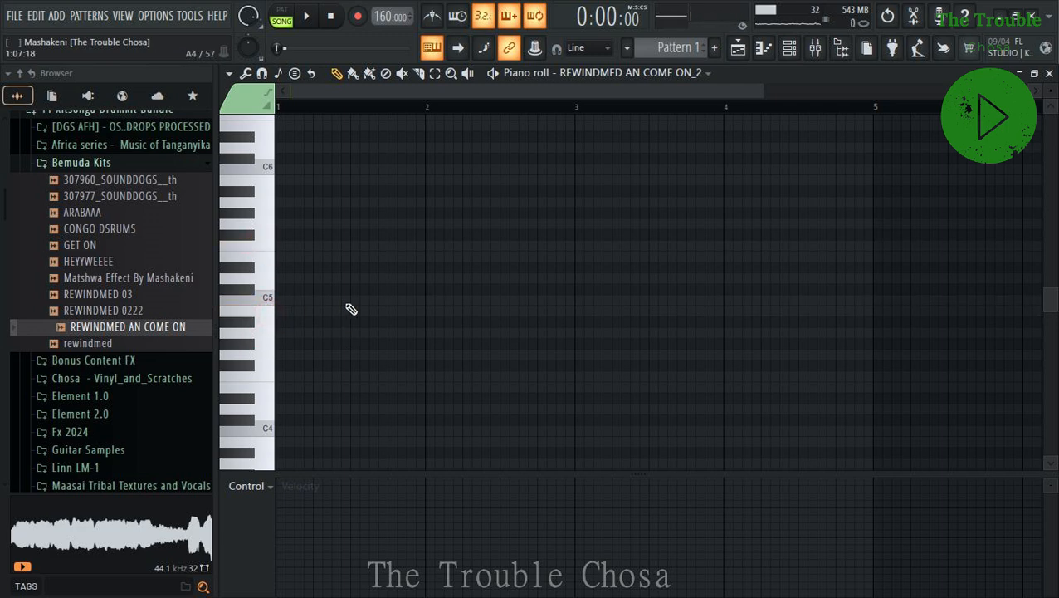
{"action": "key", "text": "space"}
{"action": "left_click", "coordinate": [503, 301]}
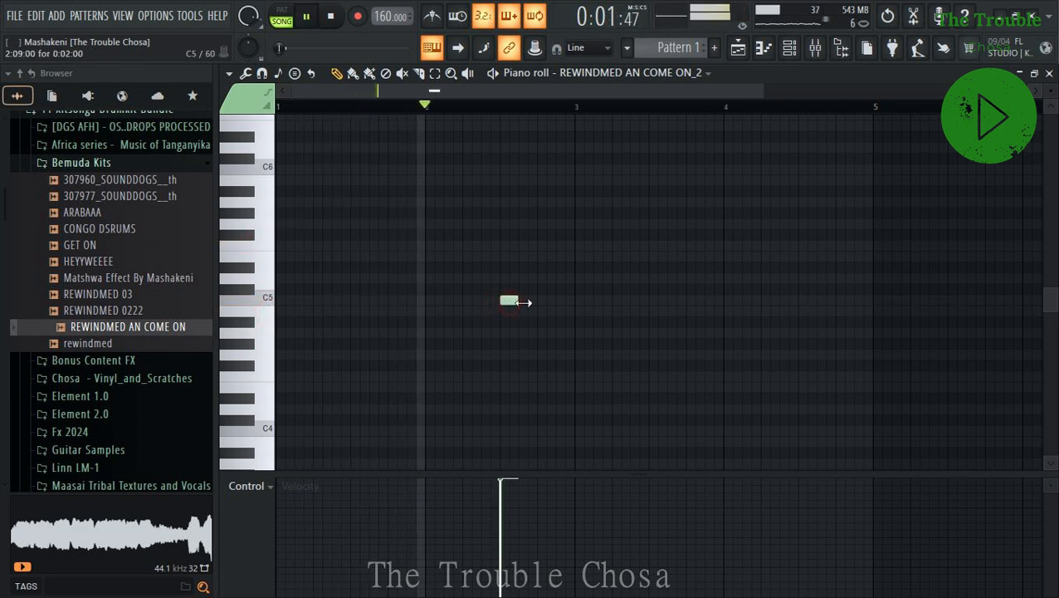
{"action": "left_click", "coordinate": [804, 300]}
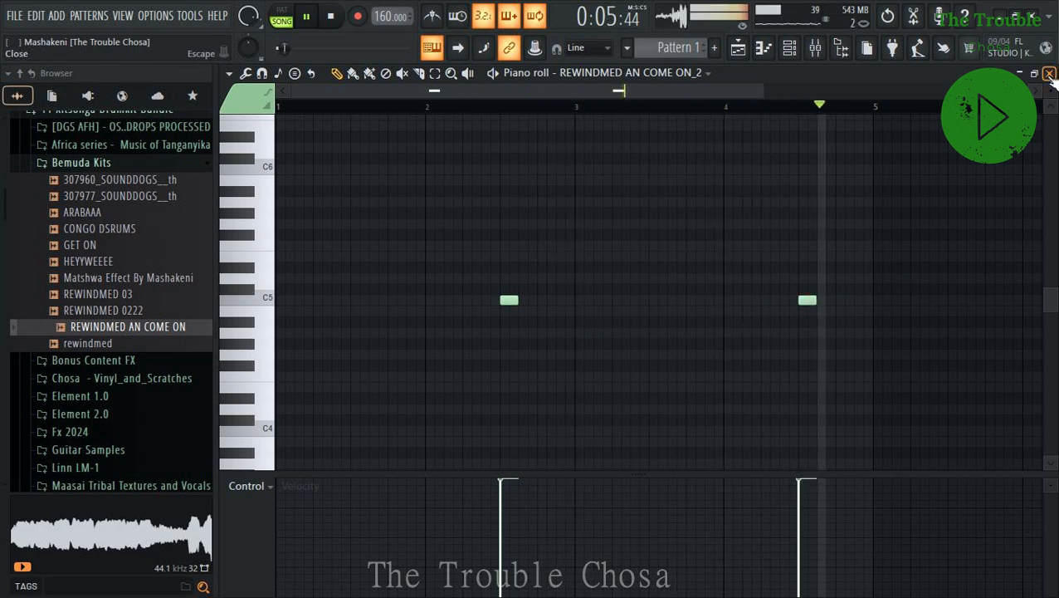
{"action": "key", "text": "F7"}
Unmute the Square channel on mixer track 39, Marimba, the Hi, Mid, Low and Unison Bass channels, and Lead Guitar 1.
{"action": "scroll", "coordinate": [334, 436], "scroll_direction": "down", "scroll_amount": 4}
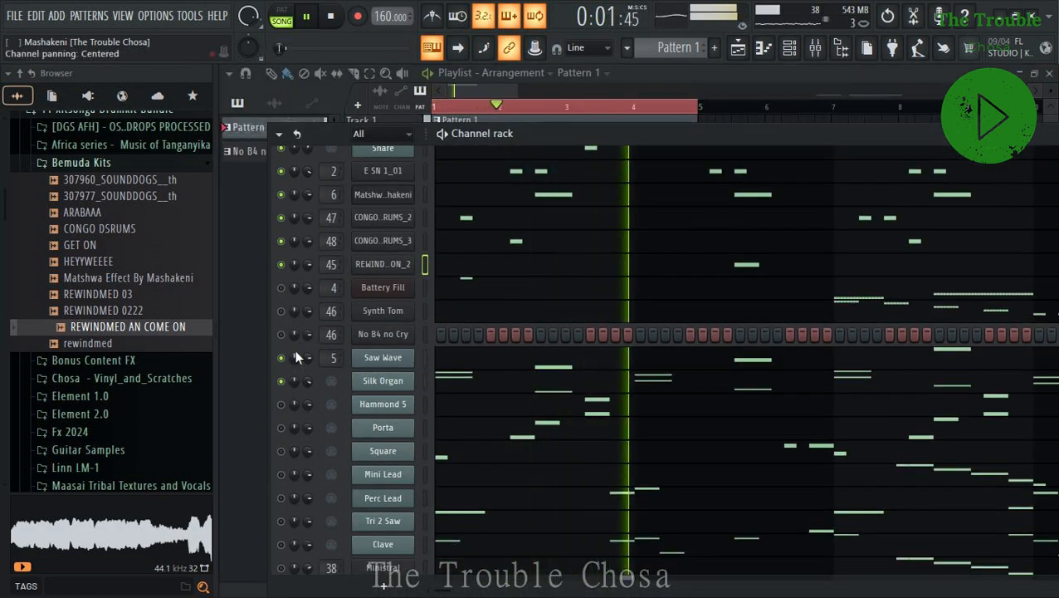
{"action": "scroll", "coordinate": [286, 315], "scroll_direction": "down", "scroll_amount": 1}
{"action": "scroll", "coordinate": [292, 438], "scroll_direction": "down", "scroll_amount": 6}
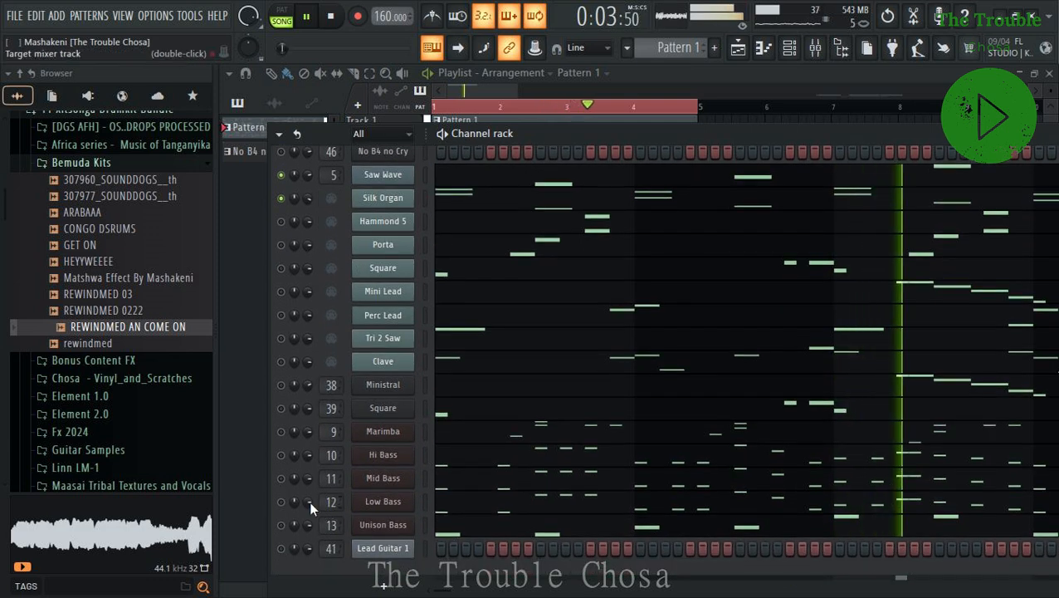
{"action": "left_click", "coordinate": [281, 431]}
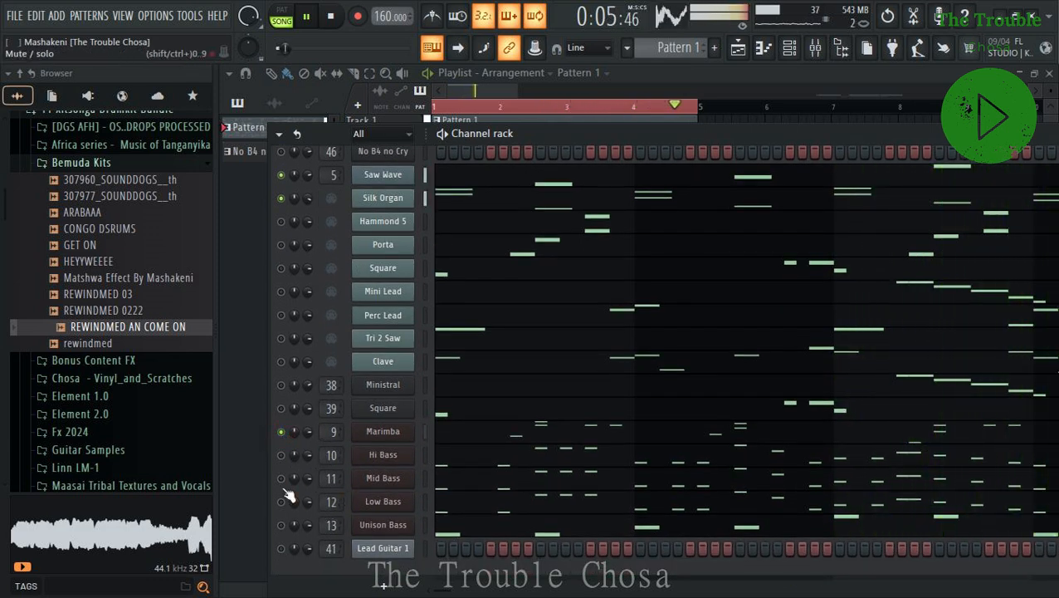
{"action": "left_click", "coordinate": [282, 408]}
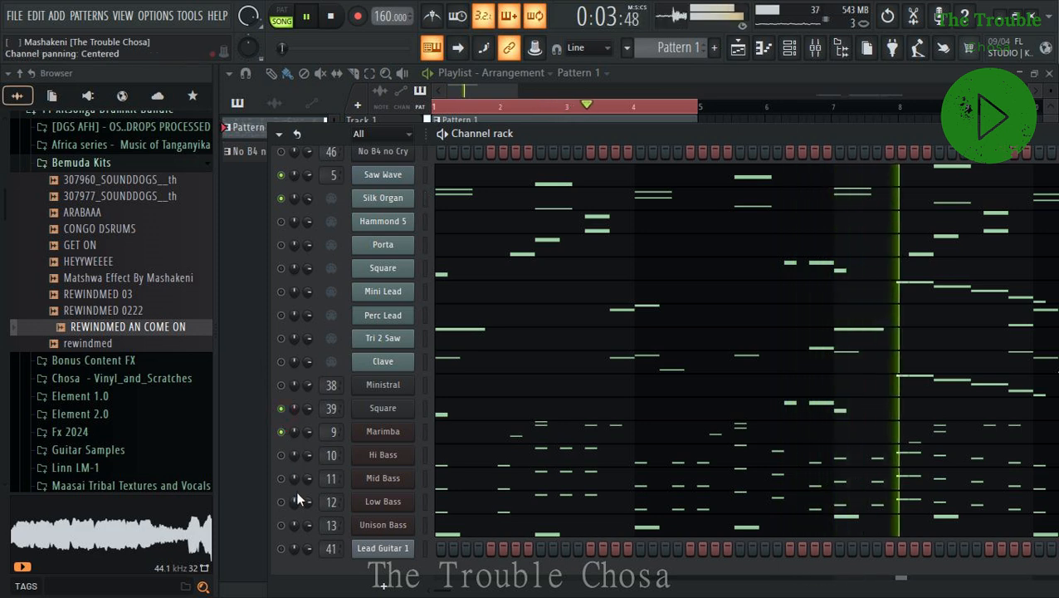
{"action": "left_click", "coordinate": [281, 455]}
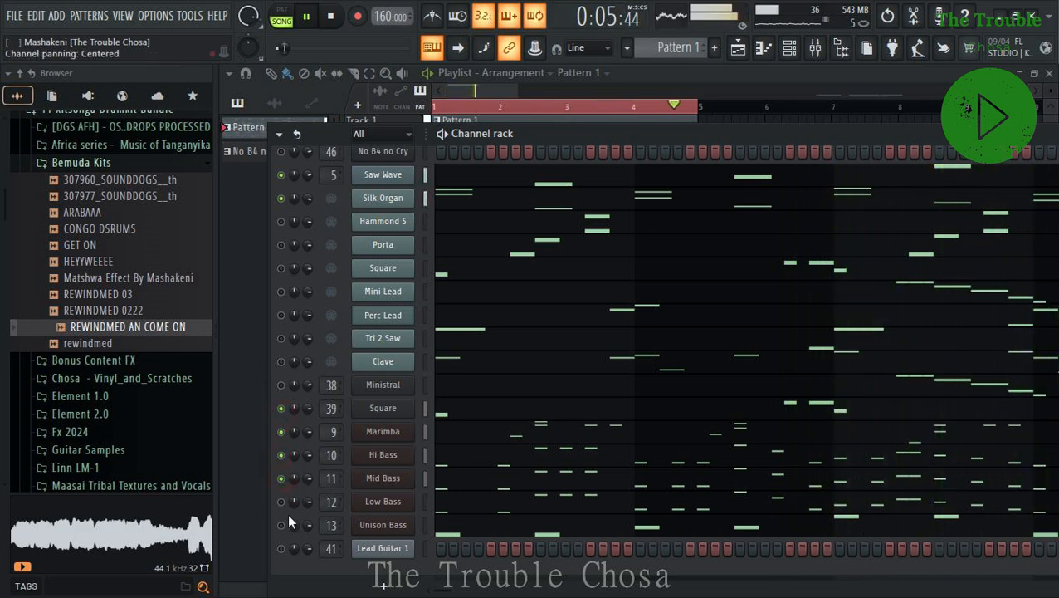
{"action": "left_click", "coordinate": [281, 525]}
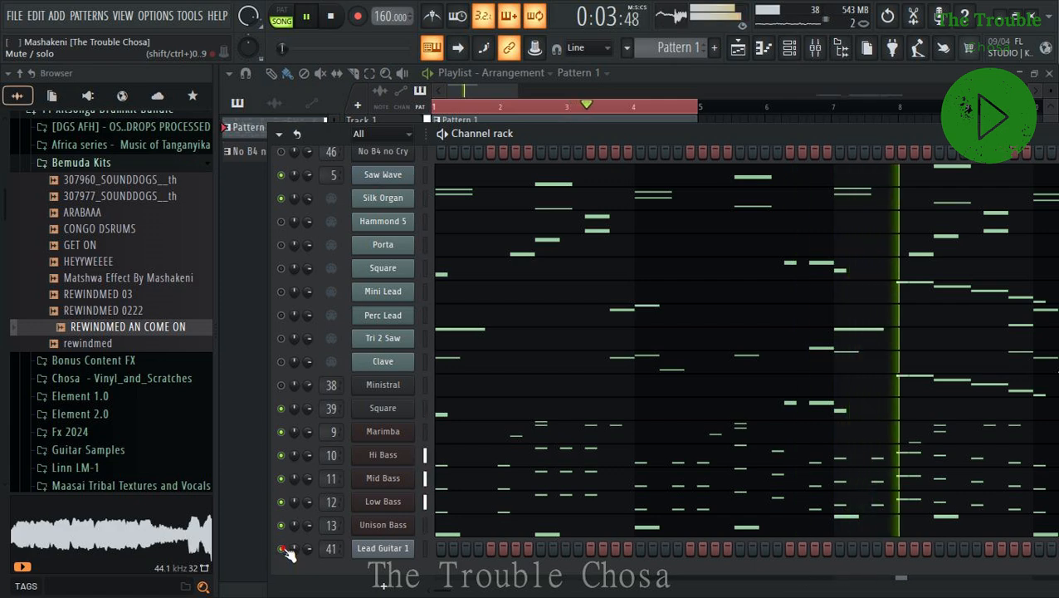
{"action": "scroll", "coordinate": [288, 431], "scroll_direction": "up", "scroll_amount": 2}
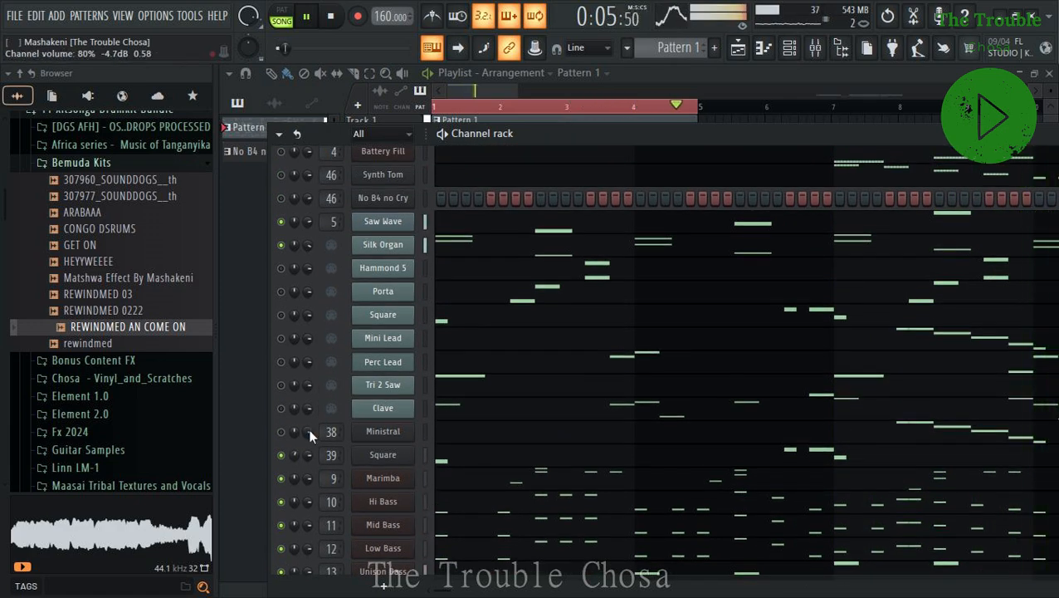
Copy the Lead Guitar 1 and No B4 no Cry clips from around bar 49 to the start of the Playlist at bar 1.
{"action": "left_click", "coordinate": [834, 74]}
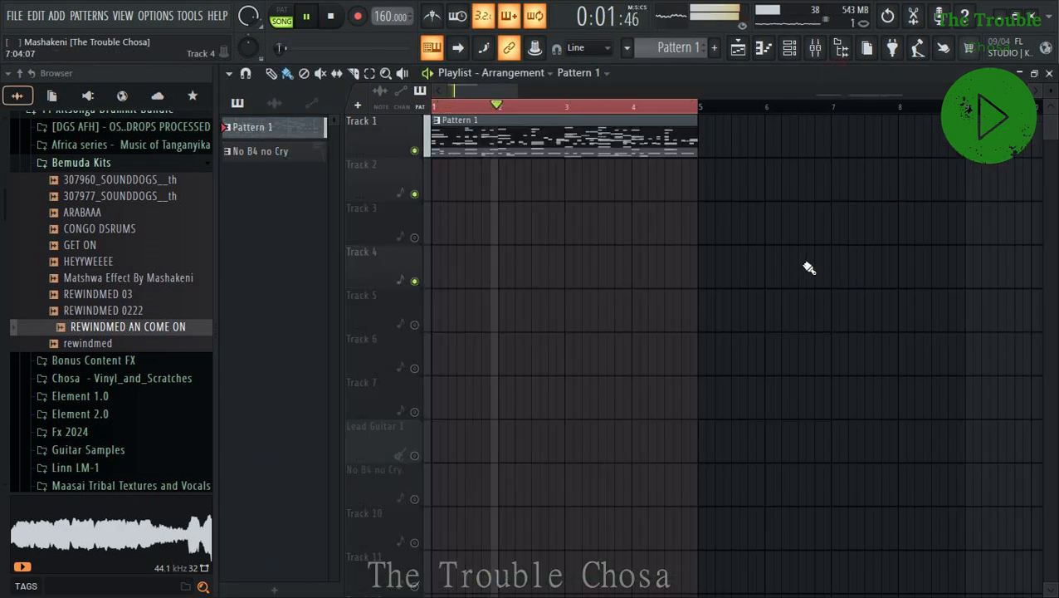
{"action": "scroll", "coordinate": [643, 120], "scroll_direction": "down", "scroll_amount": 10}
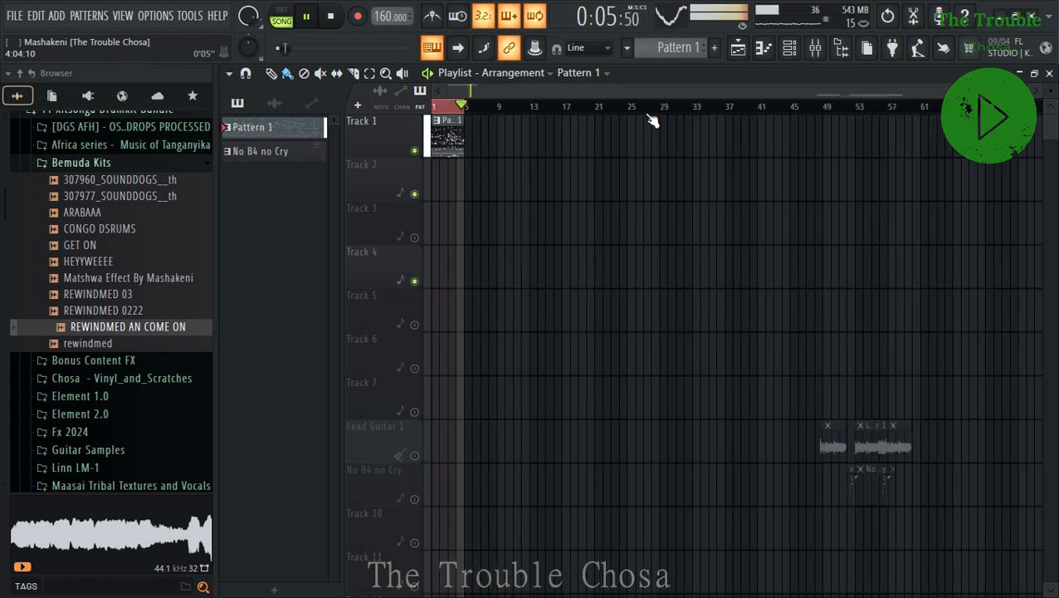
{"action": "key", "text": "space"}
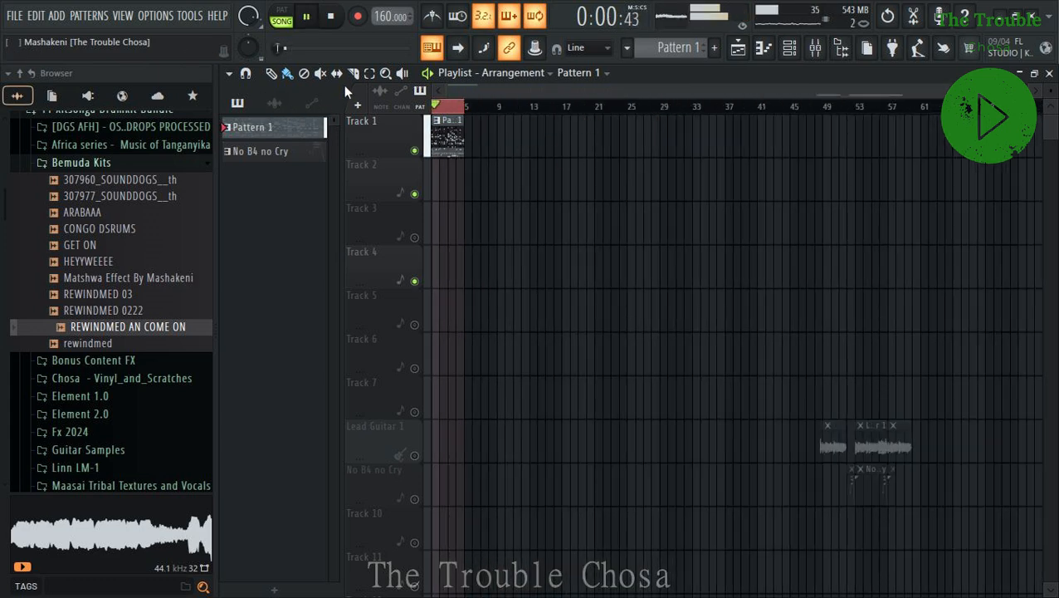
{"action": "left_click_drag", "start_coordinate": [963, 376], "coordinate": [721, 549]}
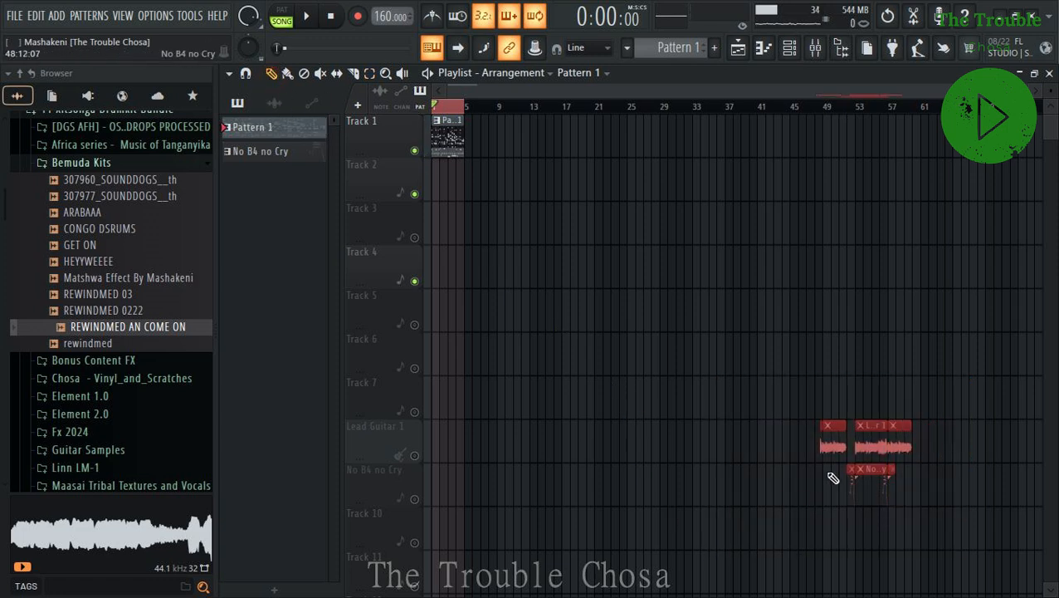
{"action": "left_click_drag", "start_coordinate": [832, 453], "coordinate": [430, 452]}
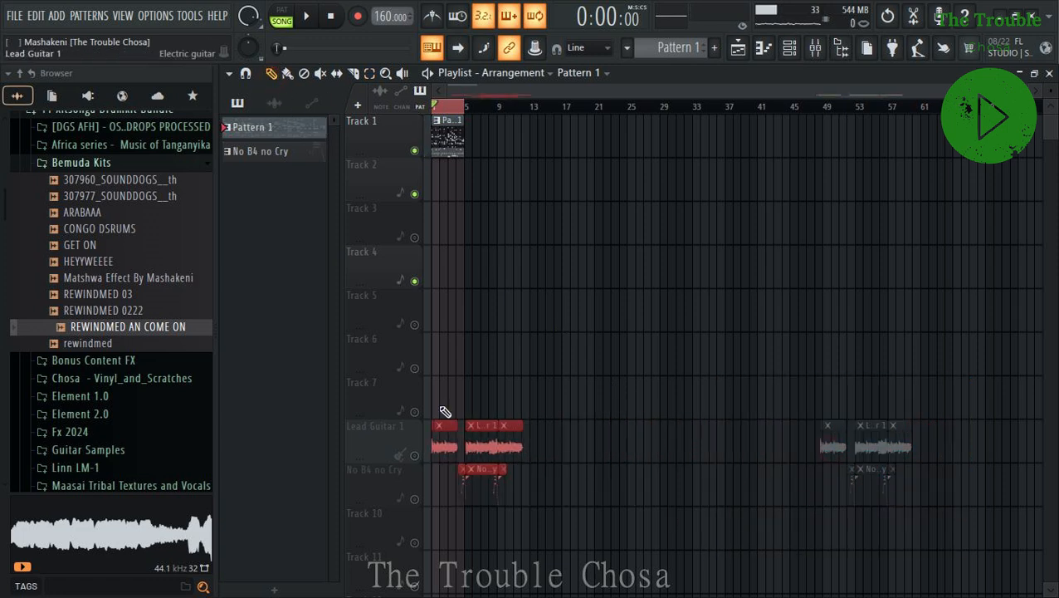
Play the arrangement from bar 1 with the copied guitar and No B4 no Cry clips in place.
{"action": "scroll", "coordinate": [459, 118], "scroll_direction": "up", "scroll_amount": 4}
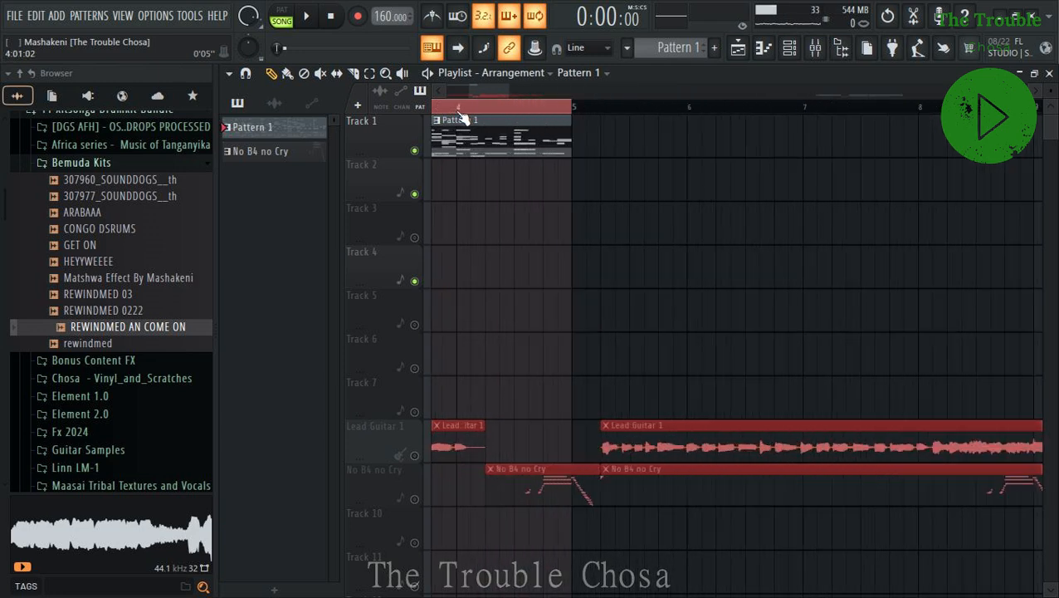
{"action": "scroll", "coordinate": [499, 109], "scroll_direction": "down", "scroll_amount": 1}
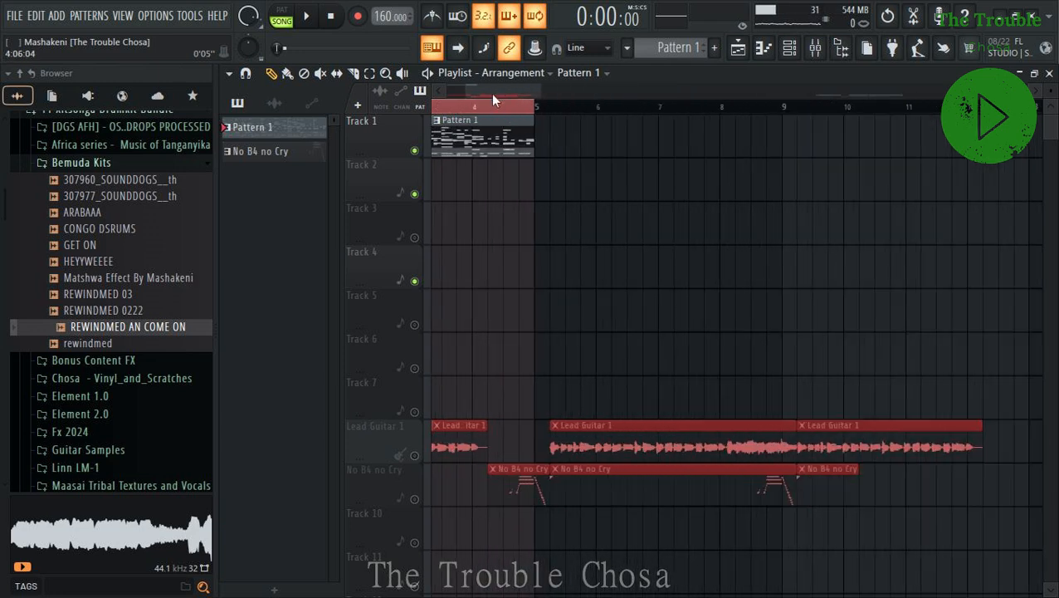
{"action": "left_click_drag", "start_coordinate": [490, 94], "coordinate": [410, 103]}
{"action": "key", "text": "space"}
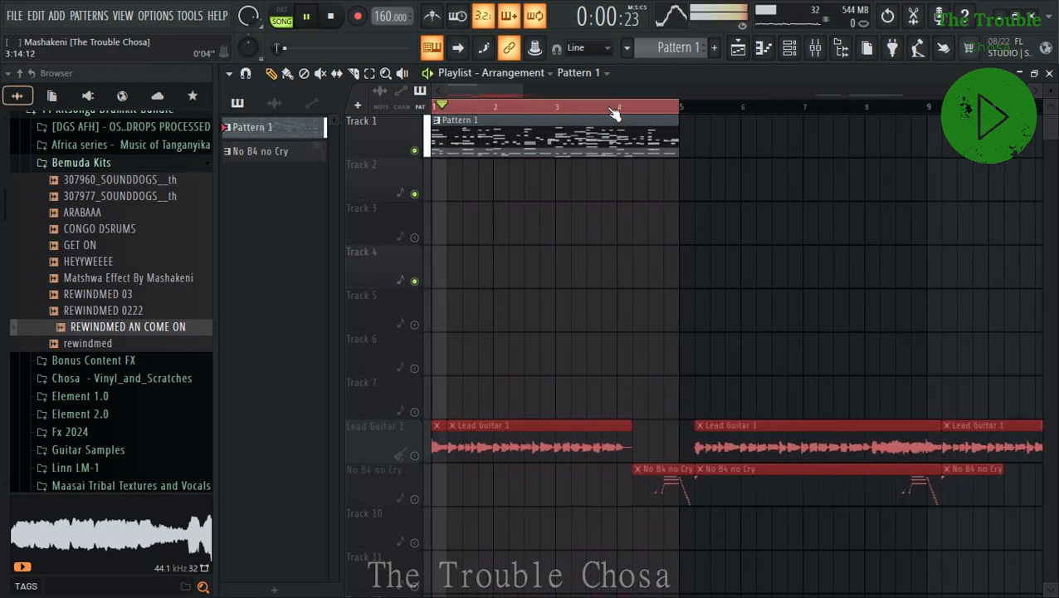
Add two more Pattern 1 clips on Track 1 of the Playlist, starting at bars 5 and 9.
{"action": "scroll", "coordinate": [614, 111], "scroll_direction": "down", "scroll_amount": 1}
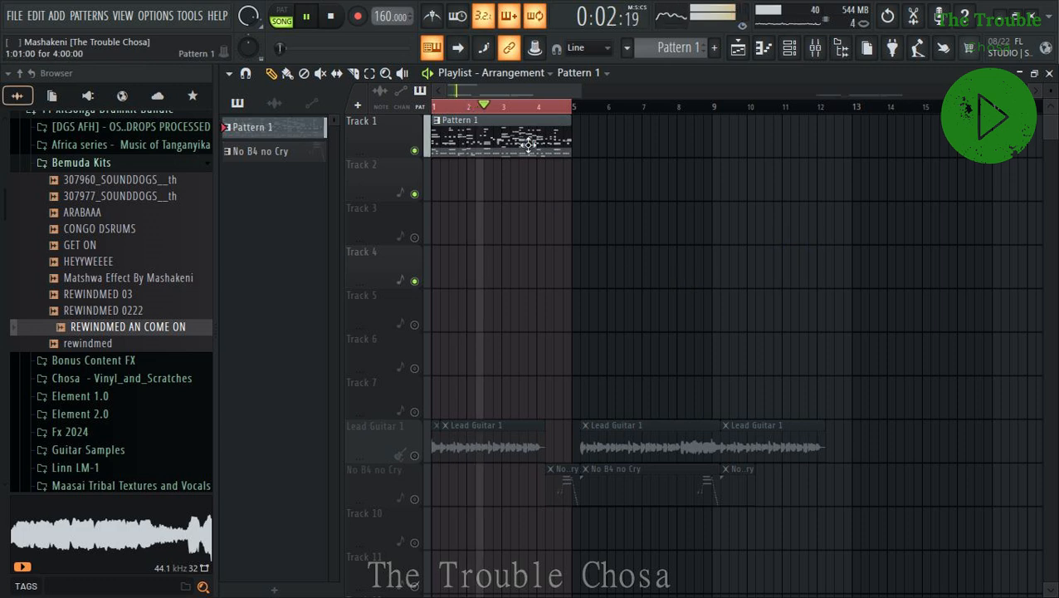
{"action": "left_click", "coordinate": [586, 137]}
{"action": "left_click_drag", "start_coordinate": [671, 139], "coordinate": [662, 140]}
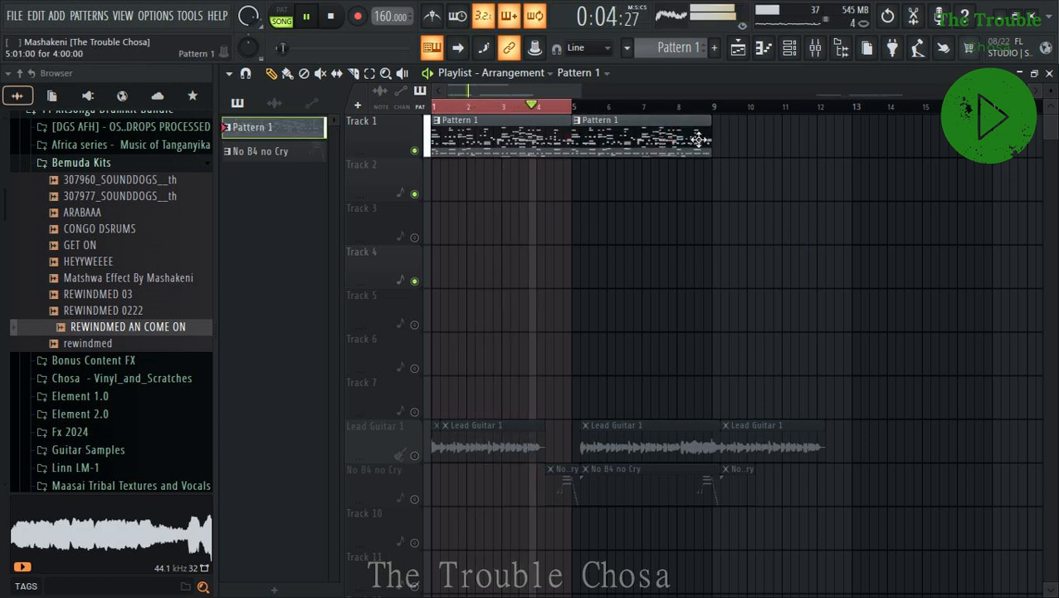
{"action": "left_click", "coordinate": [715, 135]}
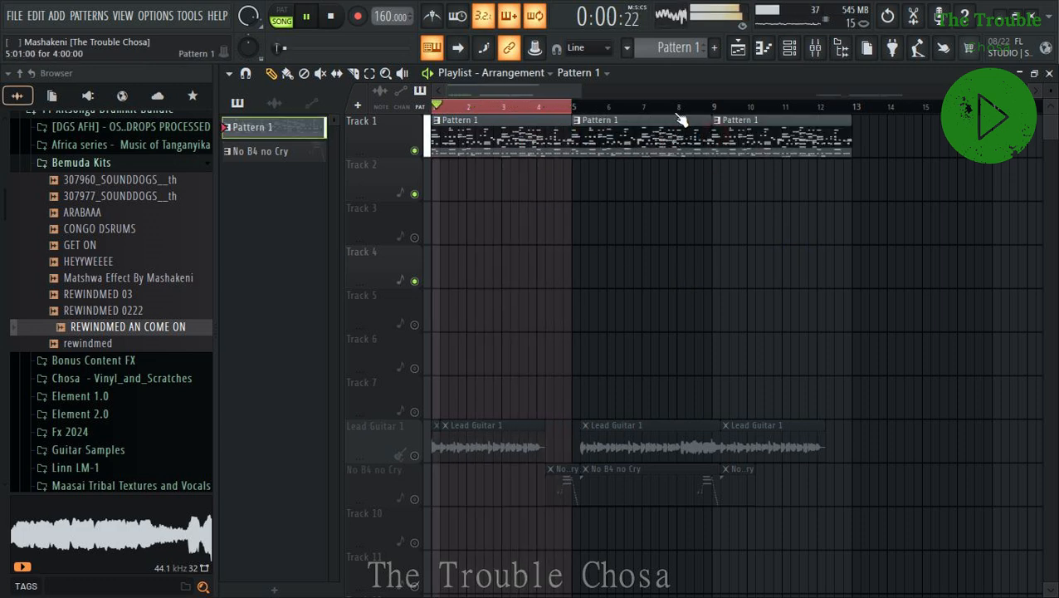
{"action": "scroll", "coordinate": [683, 111], "scroll_direction": "down", "scroll_amount": 1}
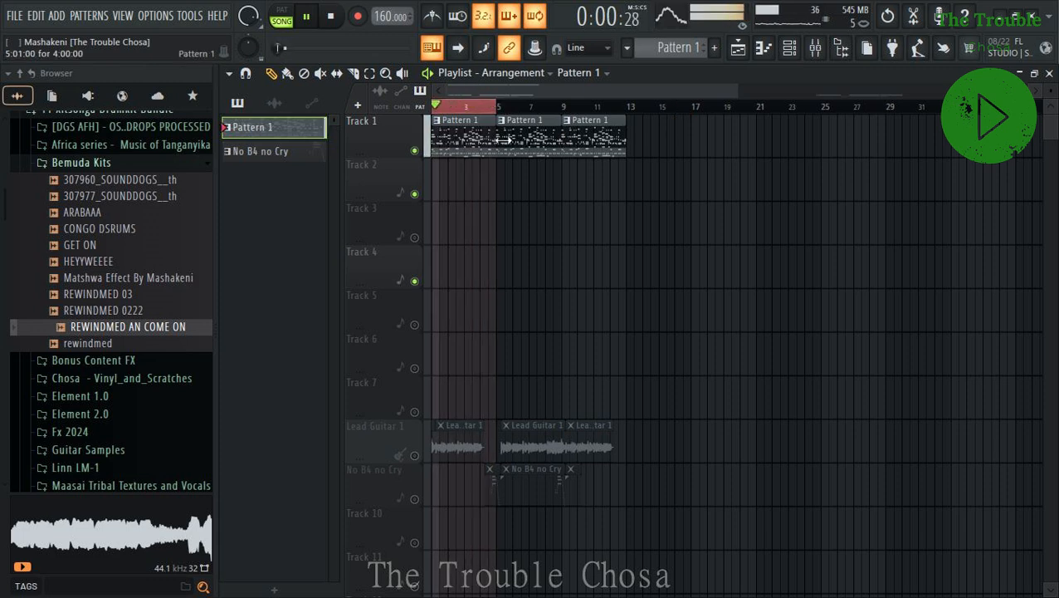
{"action": "scroll", "coordinate": [483, 109], "scroll_direction": "up", "scroll_amount": 2}
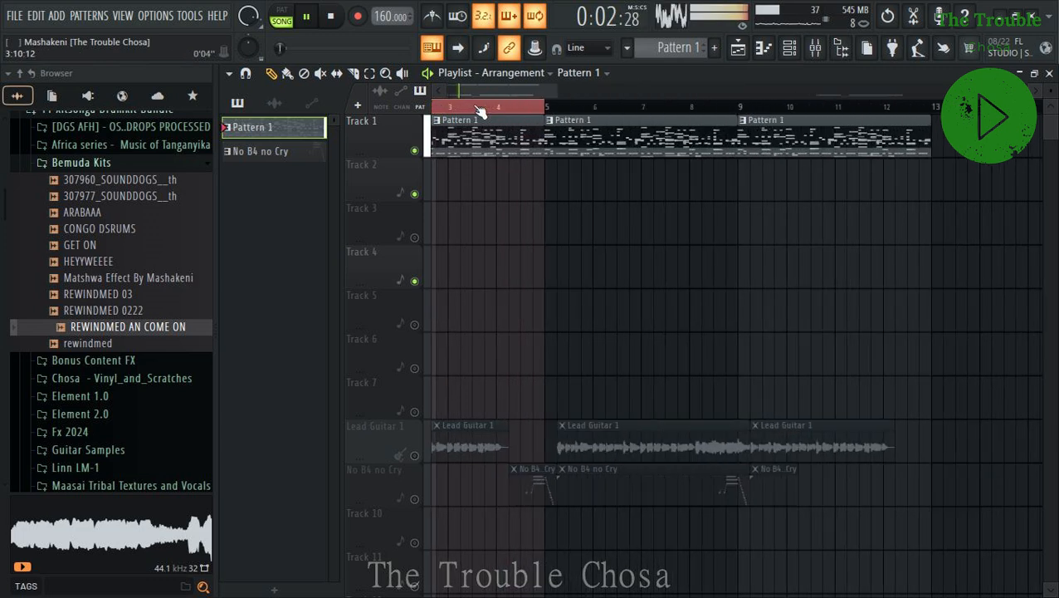
Pick the short Lead Guitar 1 slice near bar 49 and place a copy on the guitar track just before bar 13.
{"action": "left_click_drag", "start_coordinate": [483, 93], "coordinate": [841, 135]}
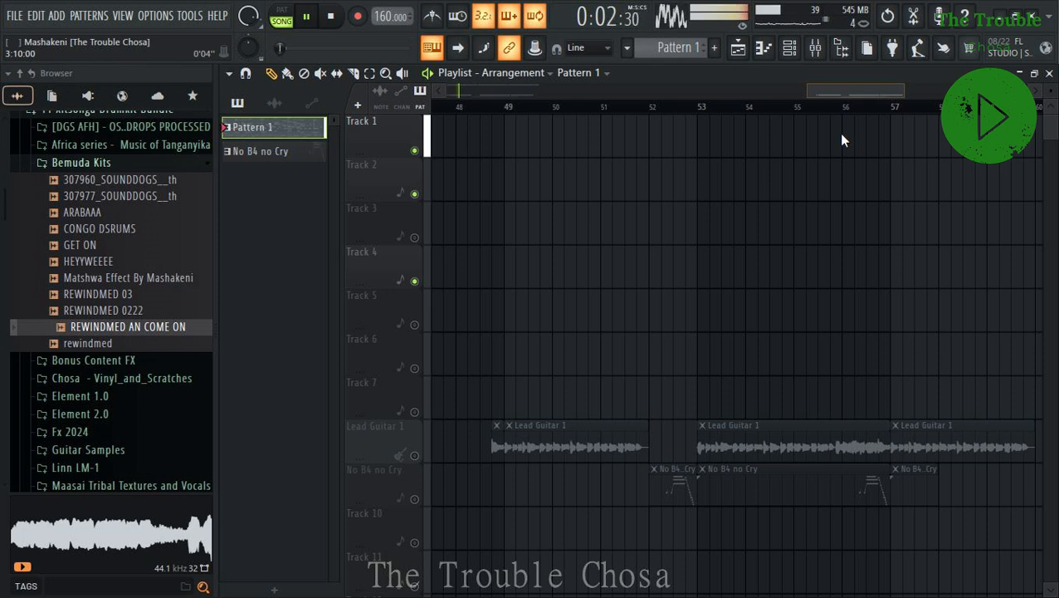
{"action": "left_click_drag", "start_coordinate": [842, 134], "coordinate": [757, 166]}
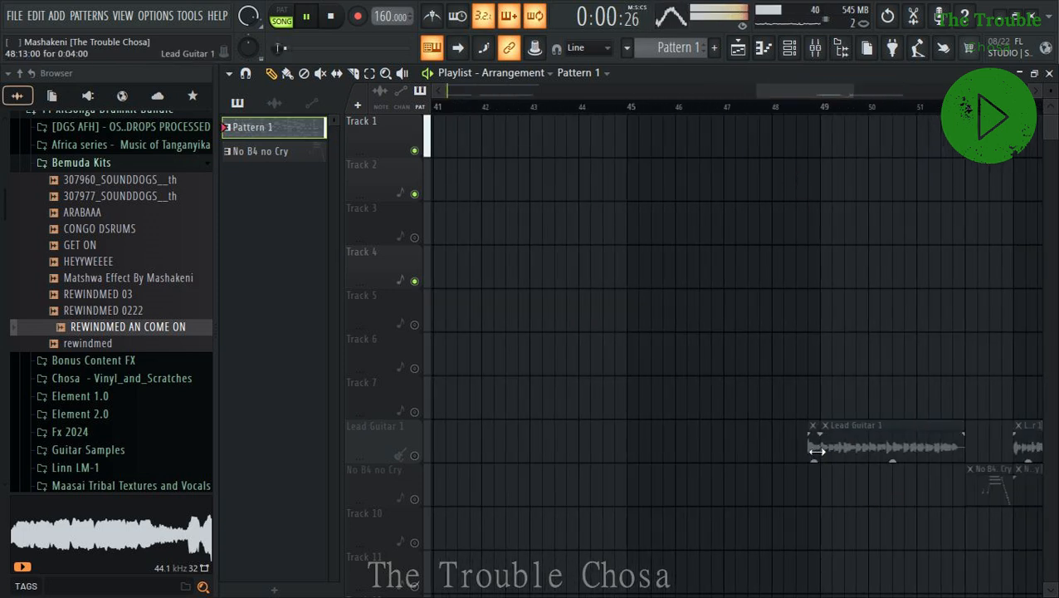
{"action": "left_click", "coordinate": [813, 449]}
{"action": "left_click_drag", "start_coordinate": [781, 94], "coordinate": [1, 302]}
{"action": "key", "text": "space"}
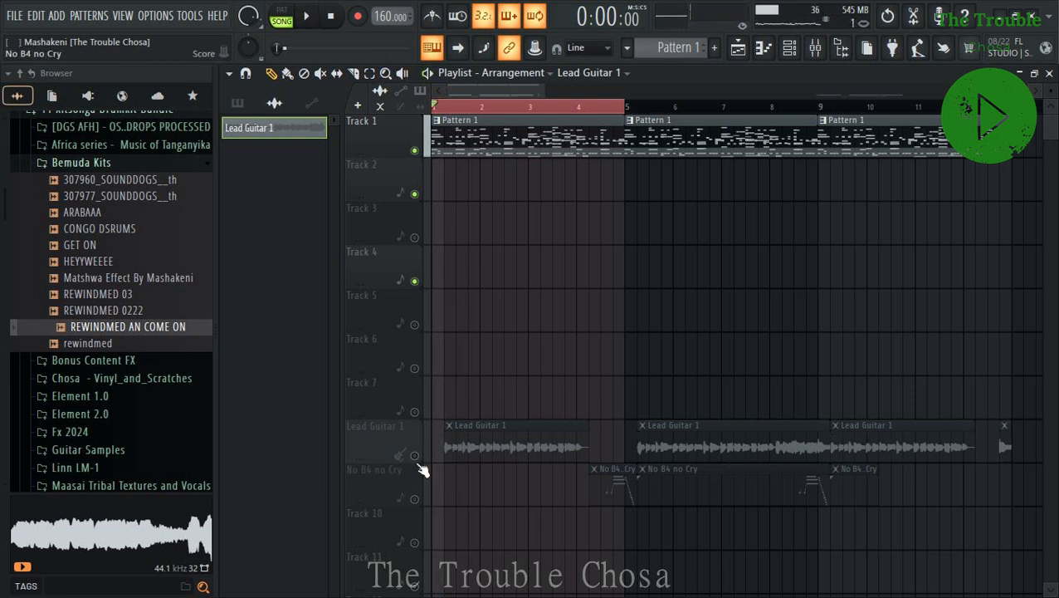
Check the Channel rack during playback and enable the Lead Guitar 1 track in the Playlist.
{"action": "left_click", "coordinate": [789, 48]}
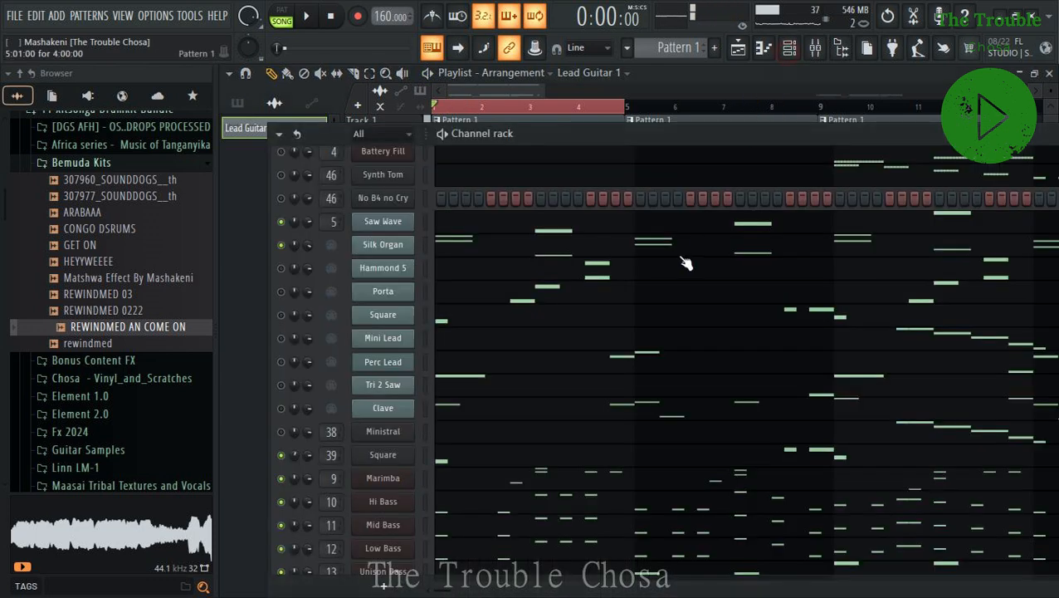
{"action": "scroll", "coordinate": [287, 539], "scroll_direction": "down", "scroll_amount": 1}
{"action": "key", "text": "space"}
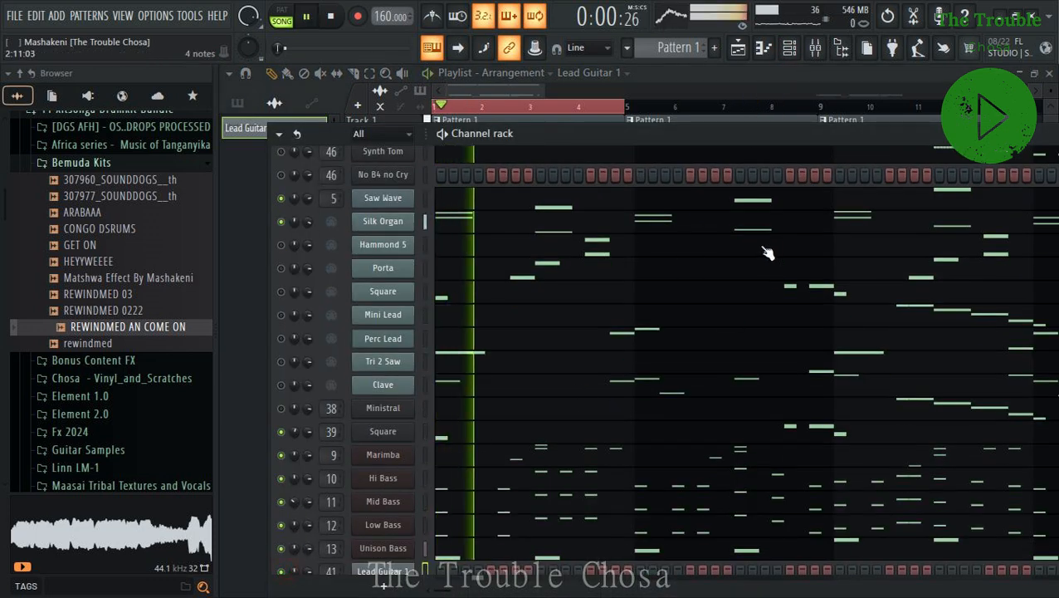
{"action": "left_click", "coordinate": [789, 47]}
{"action": "key", "text": "space"}
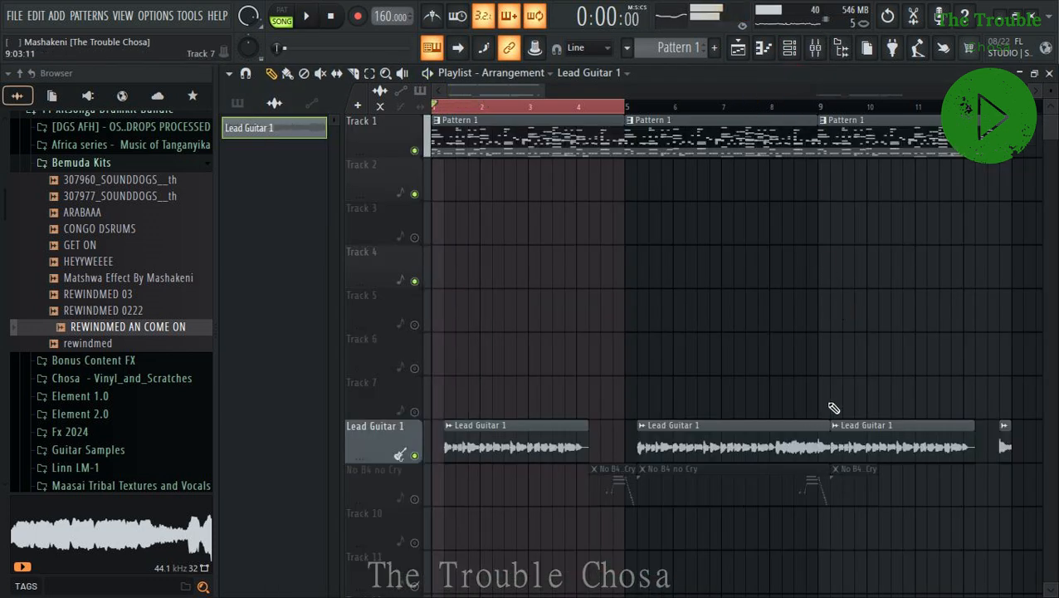
Extend the Playlist time selection to cover bars 1 through 12.
{"action": "left_click", "coordinate": [370, 74]}
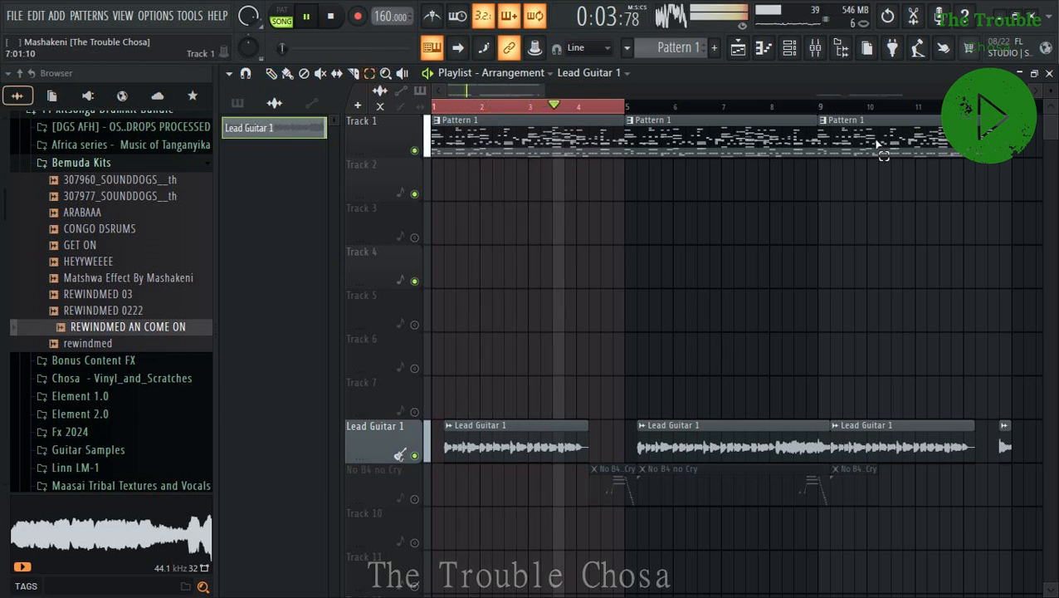
{"action": "key", "text": "space"}
{"action": "left_click_drag", "start_coordinate": [1002, 111], "coordinate": [360, 149]}
{"action": "left_click", "coordinate": [892, 268]}
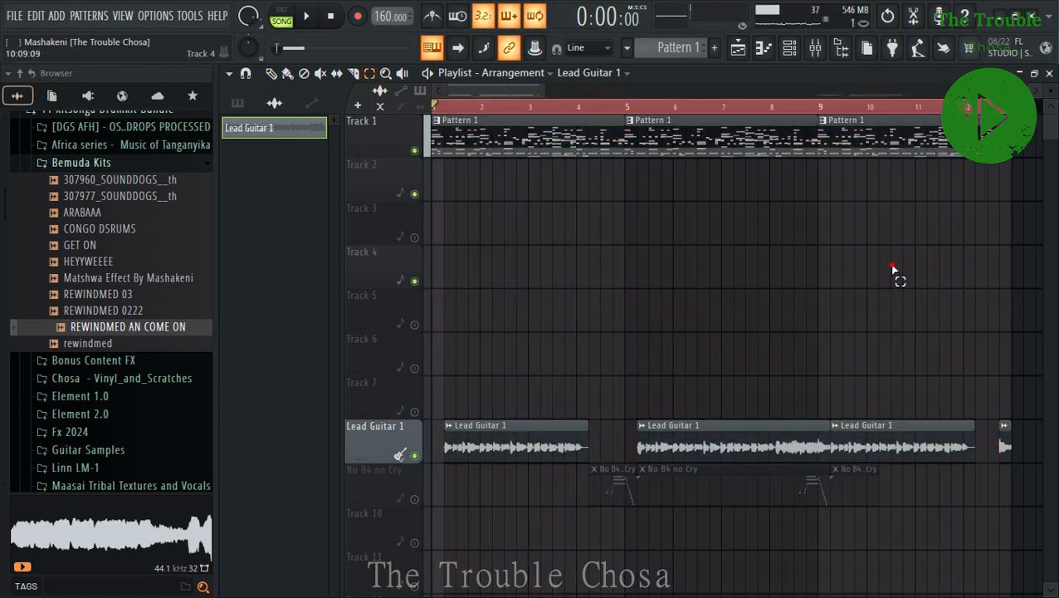
Delete the leftover Lead Guitar 1 and No B4 no Cry clips around bar 49.
{"action": "scroll", "coordinate": [852, 112], "scroll_direction": "down", "scroll_amount": 5}
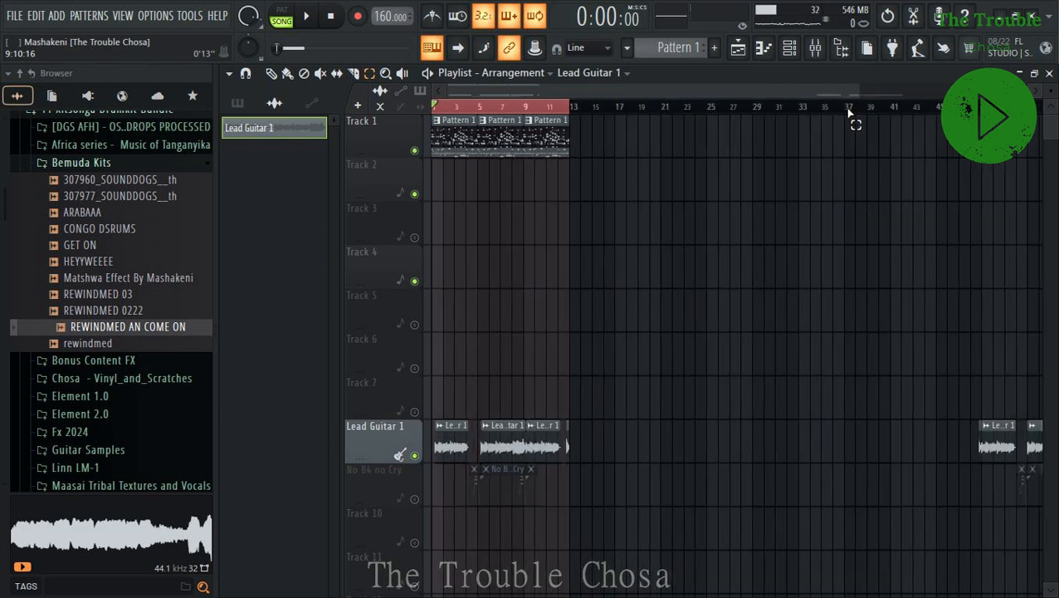
{"action": "left_click_drag", "start_coordinate": [968, 379], "coordinate": [781, 548]}
{"action": "key", "text": "Delete"}
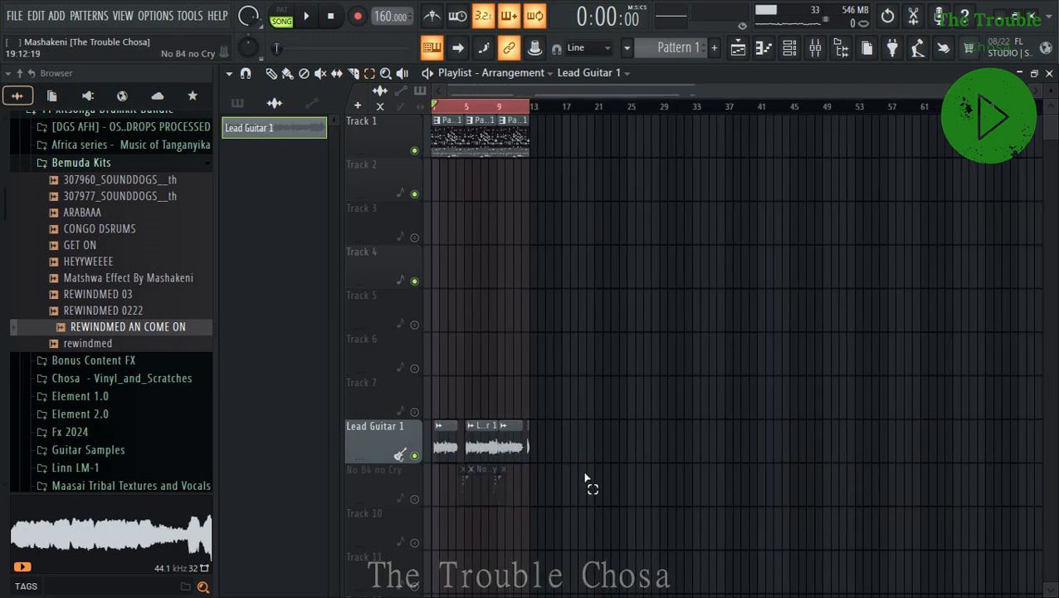
Shift the Lead Guitar 1 and No B4 no Cry clips, except the short end slice, earlier so the first guitar clip starts at bar 1.
{"action": "key", "text": "space"}
{"action": "scroll", "coordinate": [452, 112], "scroll_direction": "up", "scroll_amount": 5}
{"action": "scroll", "coordinate": [452, 112], "scroll_direction": "up", "scroll_amount": 4}
{"action": "key", "text": "space"}
{"action": "scroll", "coordinate": [586, 108], "scroll_direction": "down", "scroll_amount": 2}
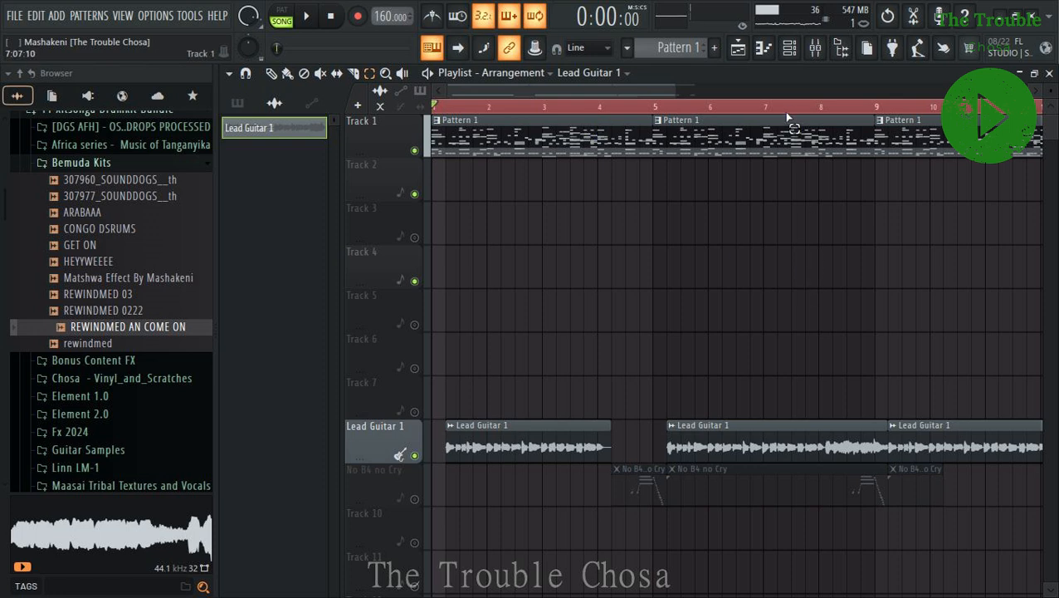
{"action": "scroll", "coordinate": [790, 111], "scroll_direction": "down", "scroll_amount": 2}
{"action": "left_click_drag", "start_coordinate": [894, 378], "coordinate": [436, 498]}
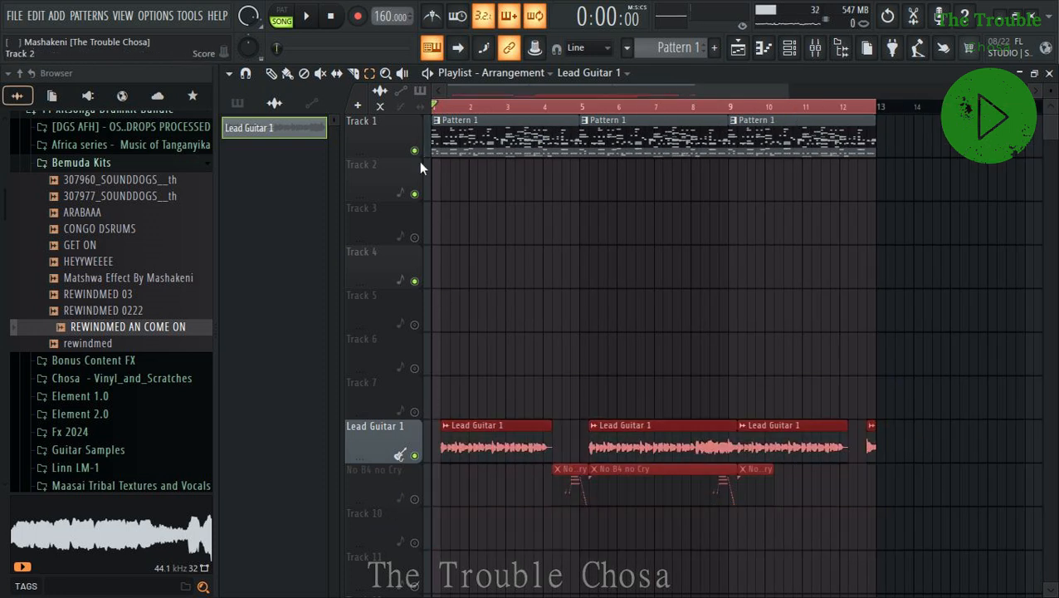
{"action": "left_click", "coordinate": [791, 303]}
{"action": "left_click_drag", "start_coordinate": [858, 378], "coordinate": [465, 496]}
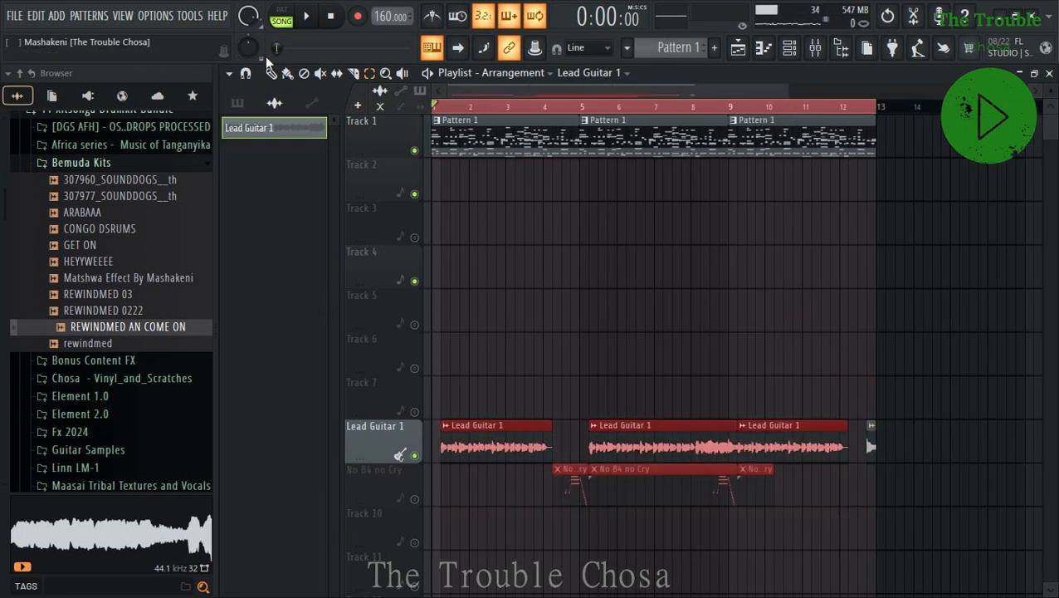
{"action": "left_click_drag", "start_coordinate": [476, 441], "coordinate": [417, 449]}
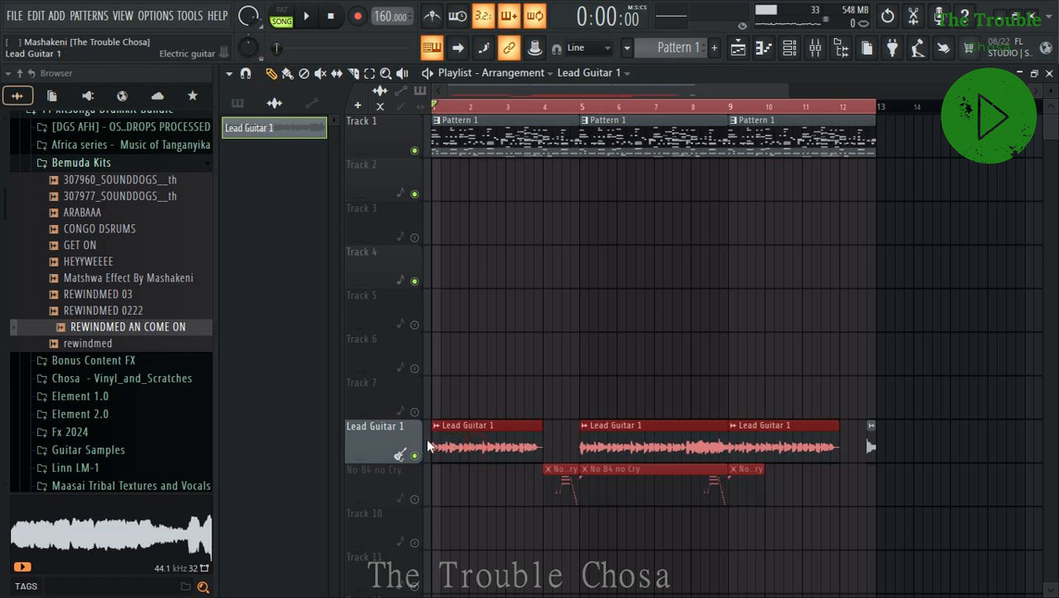
Clear the Playlist time selection and play the arrangement from bar 1 with the realigned guitar clips.
{"action": "key", "text": "space"}
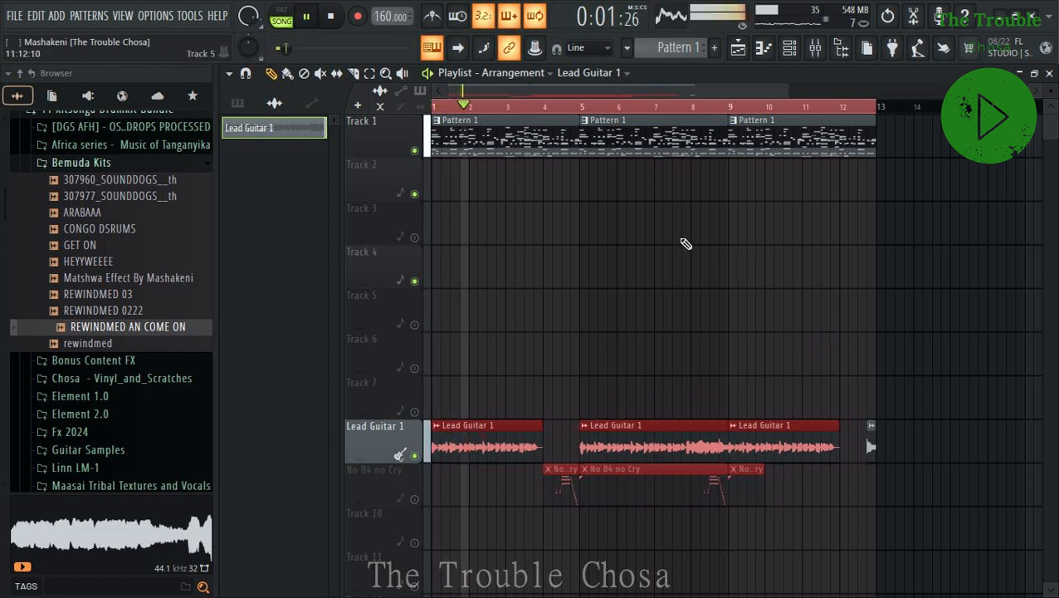
{"action": "left_click", "coordinate": [434, 107]}
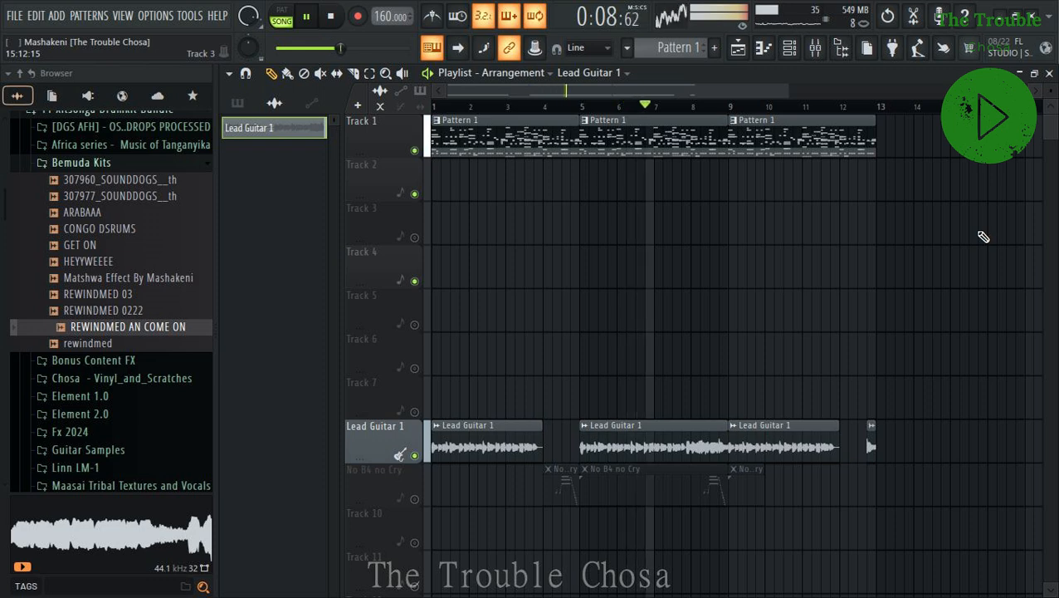
{"action": "scroll", "coordinate": [983, 237], "scroll_direction": "down", "scroll_amount": 6}
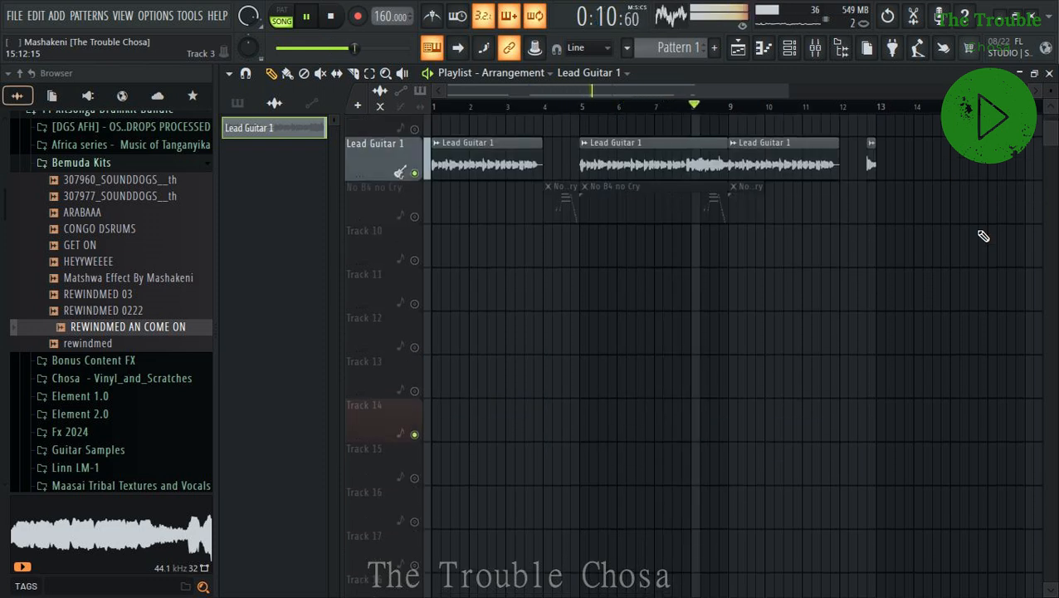
{"action": "scroll", "coordinate": [591, 257], "scroll_direction": "up", "scroll_amount": 6}
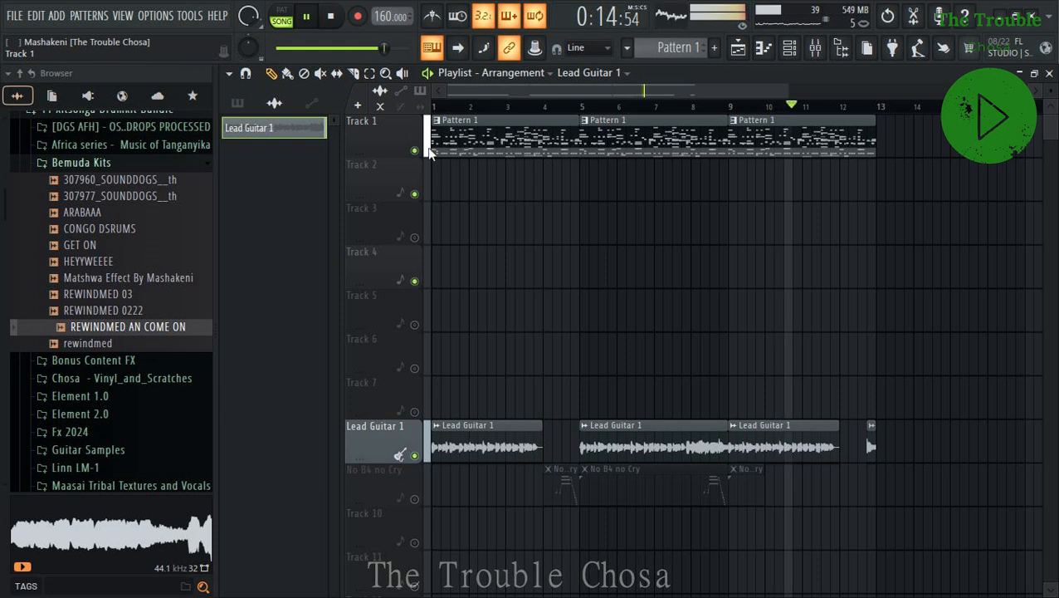
{"action": "key", "text": "space"}
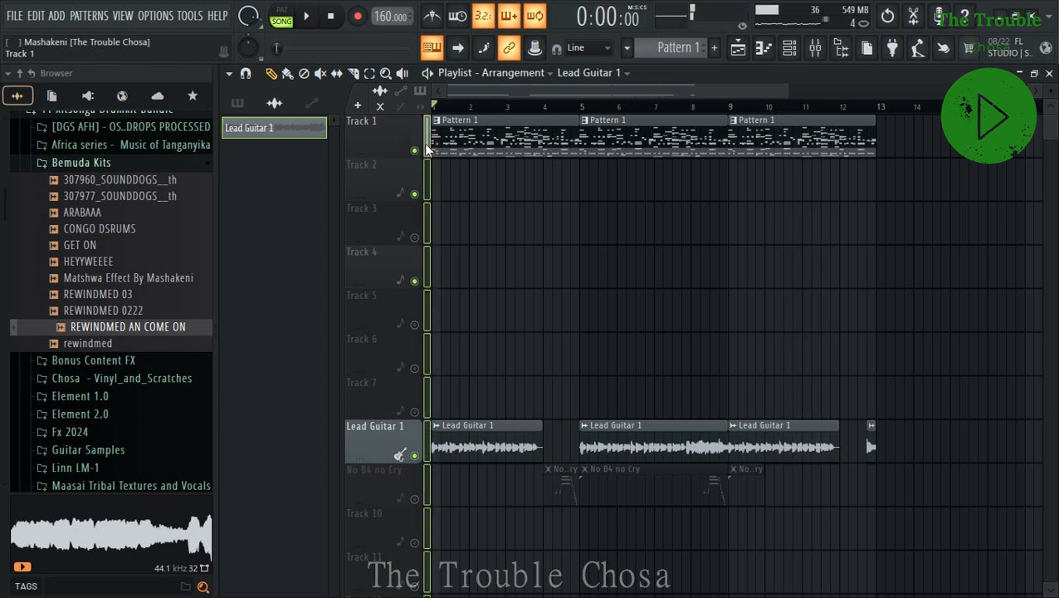
Restart playback and enable the No B4 no Cry track in the Playlist.
{"action": "right_click", "coordinate": [371, 197]}
{"action": "left_click", "coordinate": [403, 229]}
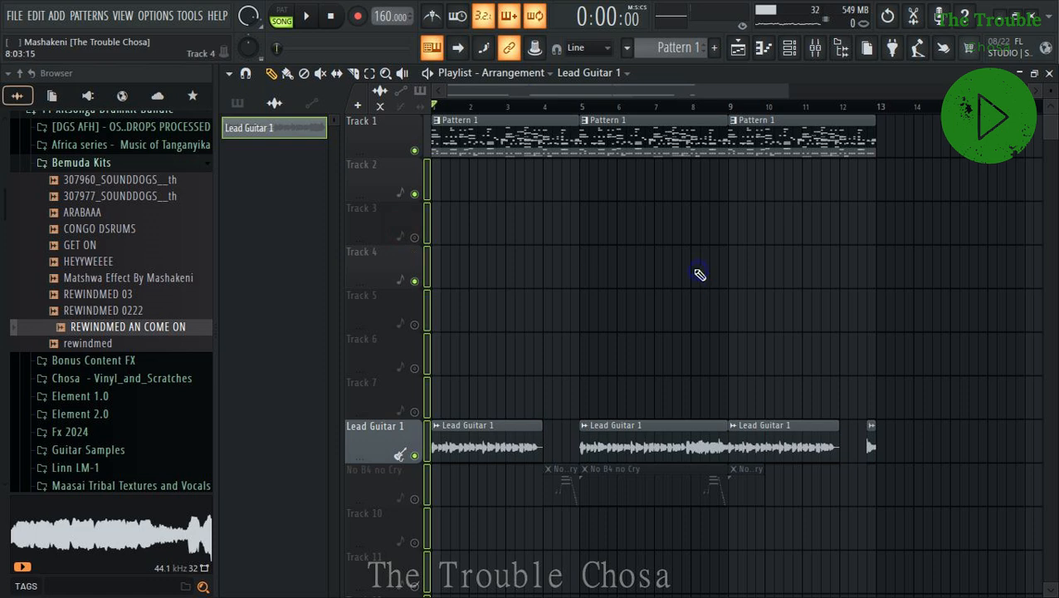
{"action": "key", "text": "space"}
{"action": "scroll", "coordinate": [701, 275], "scroll_direction": "down", "scroll_amount": 2}
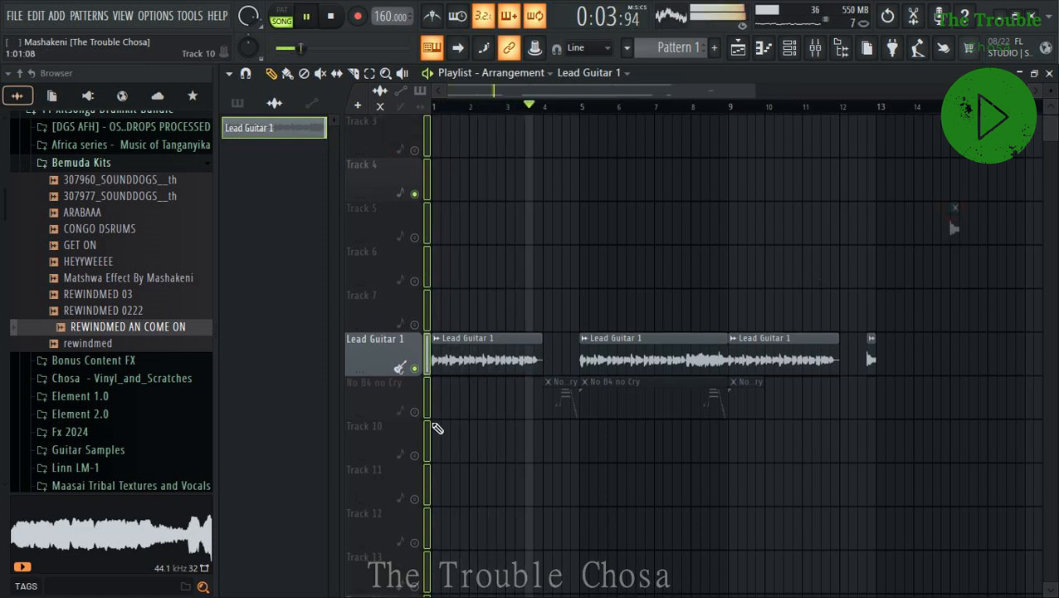
{"action": "left_click", "coordinate": [414, 411]}
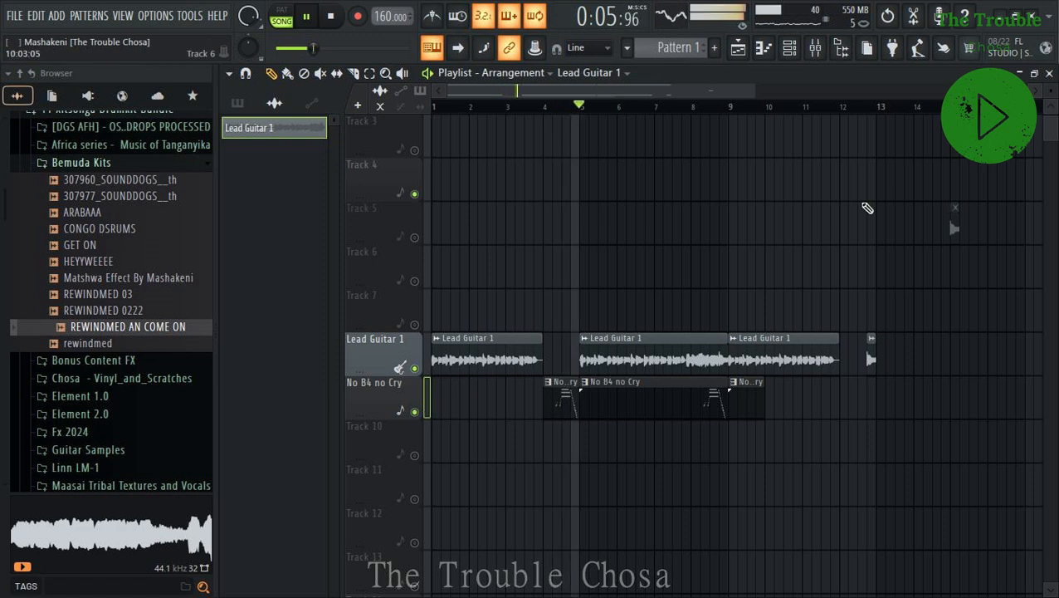
Show the No B4 no Cry pattern in the Channel rack and unmute its No B4 no Cry channel on mixer track 46.
{"action": "key", "text": "F6"}
{"action": "scroll", "coordinate": [538, 432], "scroll_direction": "down", "scroll_amount": 1}
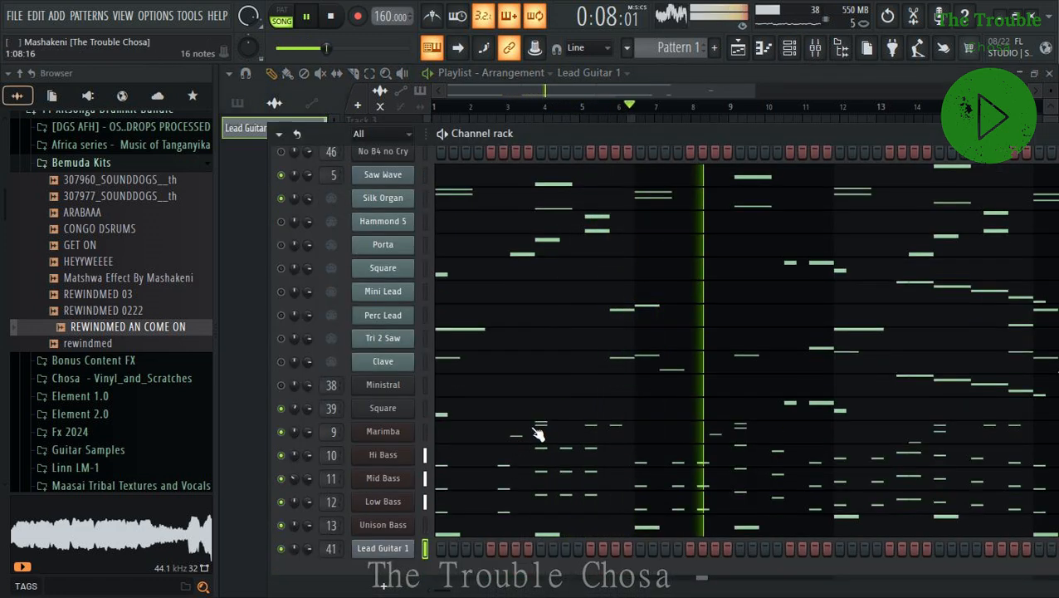
{"action": "scroll", "coordinate": [485, 407], "scroll_direction": "up", "scroll_amount": 12}
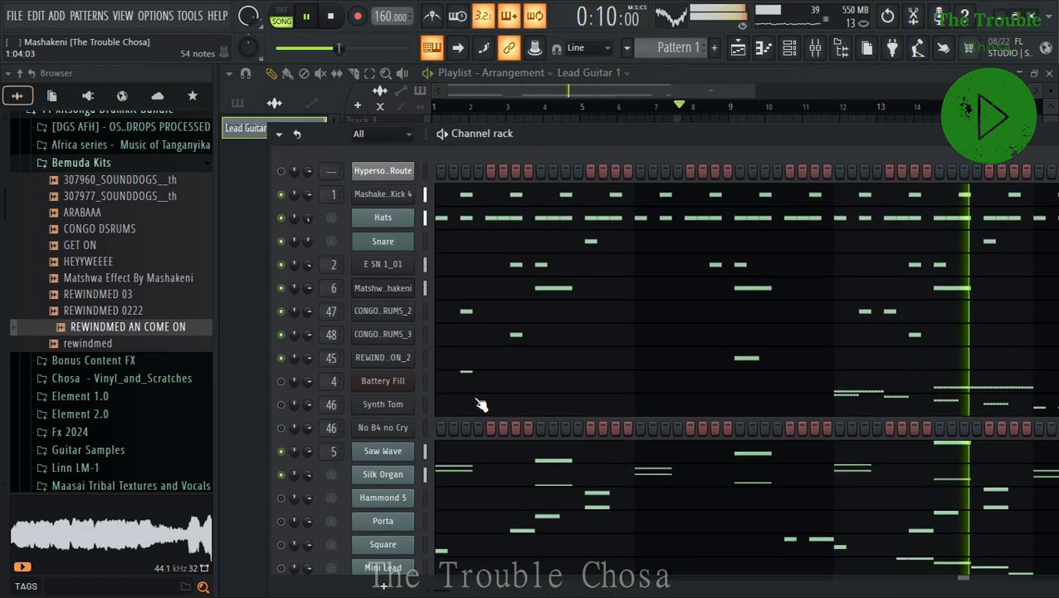
{"action": "key", "text": "space"}
{"action": "key", "text": "space"}
{"action": "key", "text": "F6"}
{"action": "left_click", "coordinate": [580, 398]}
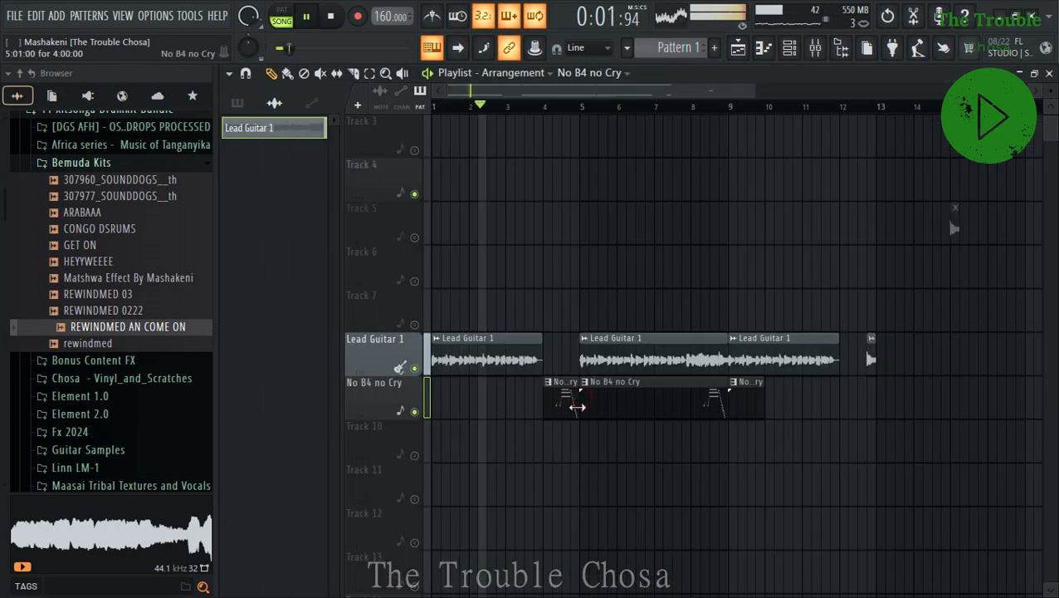
{"action": "left_click", "coordinate": [558, 396]}
{"action": "key", "text": "F6"}
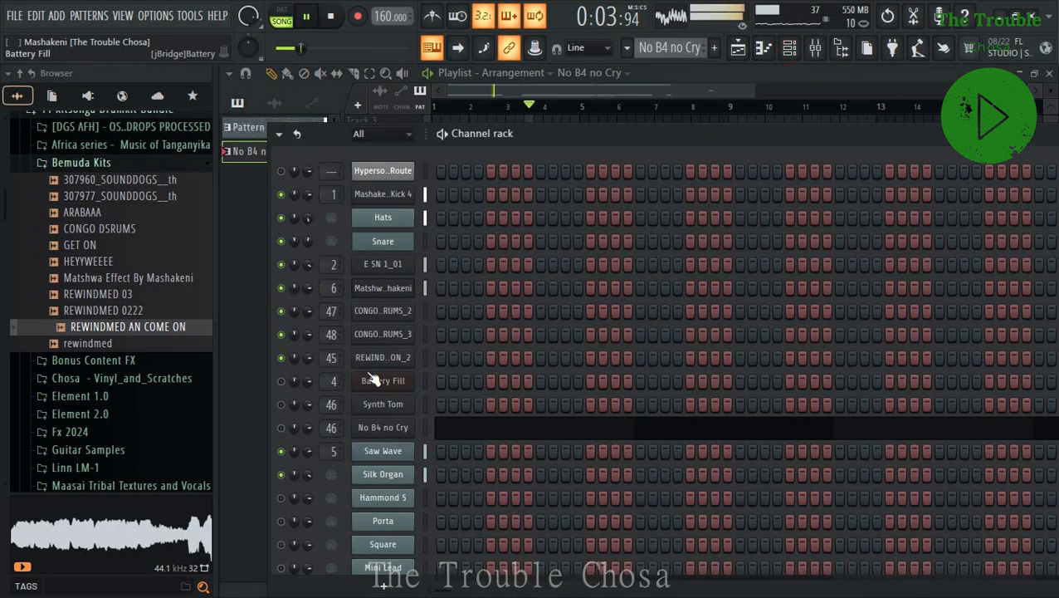
{"action": "left_click", "coordinate": [281, 426]}
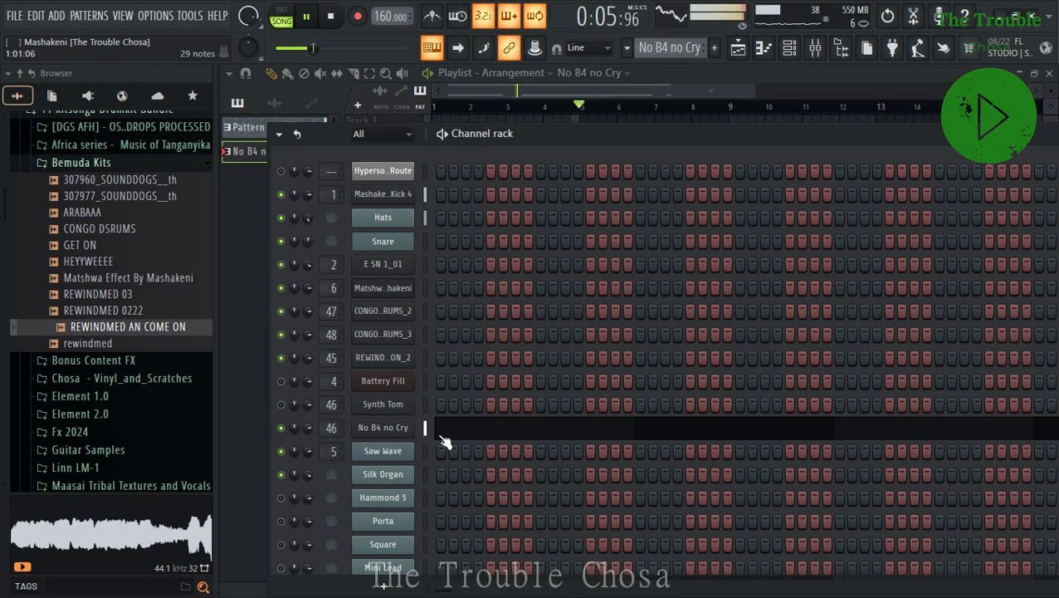
Insert a GSi VB3 II generator channel above the Saw Wave channel, finding the plugin by searching for "vb".
{"action": "scroll", "coordinate": [407, 433], "scroll_direction": "down", "scroll_amount": 3}
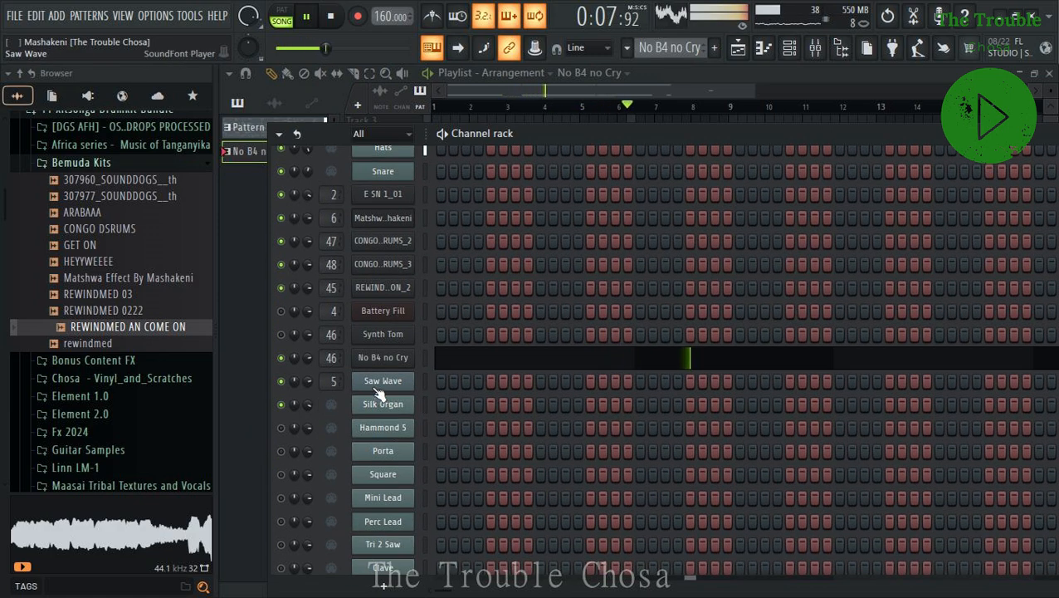
{"action": "right_click", "coordinate": [382, 386]}
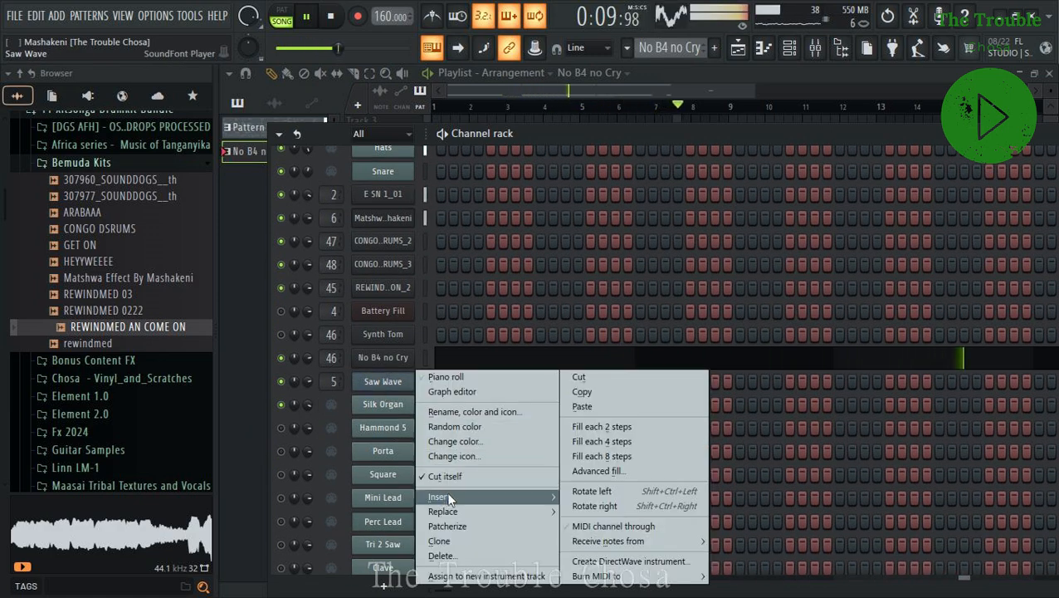
{"action": "mouse_move", "coordinate": [439, 492]}
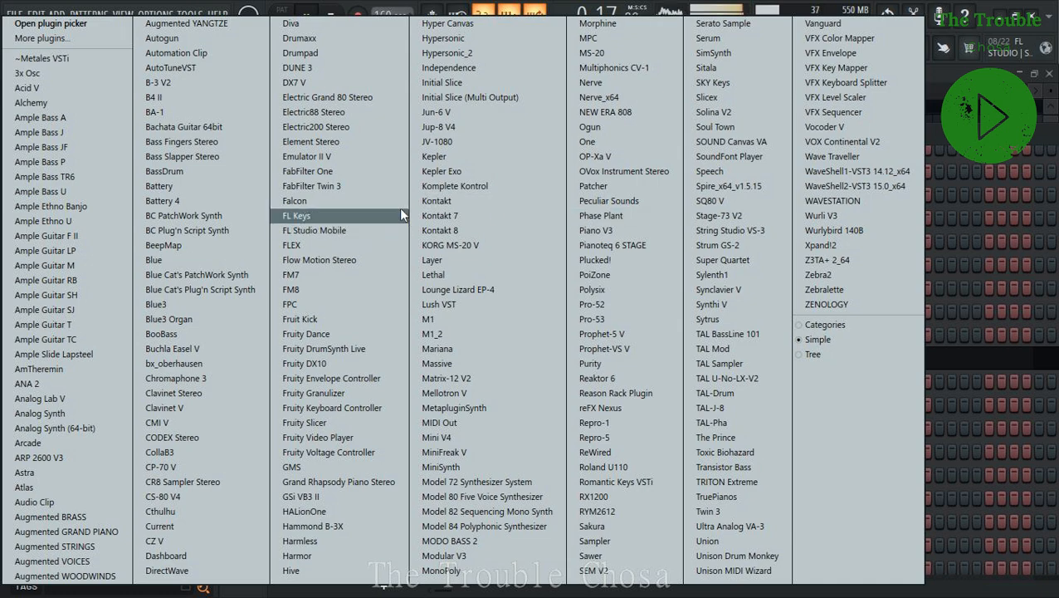
{"action": "left_click", "coordinate": [48, 40]}
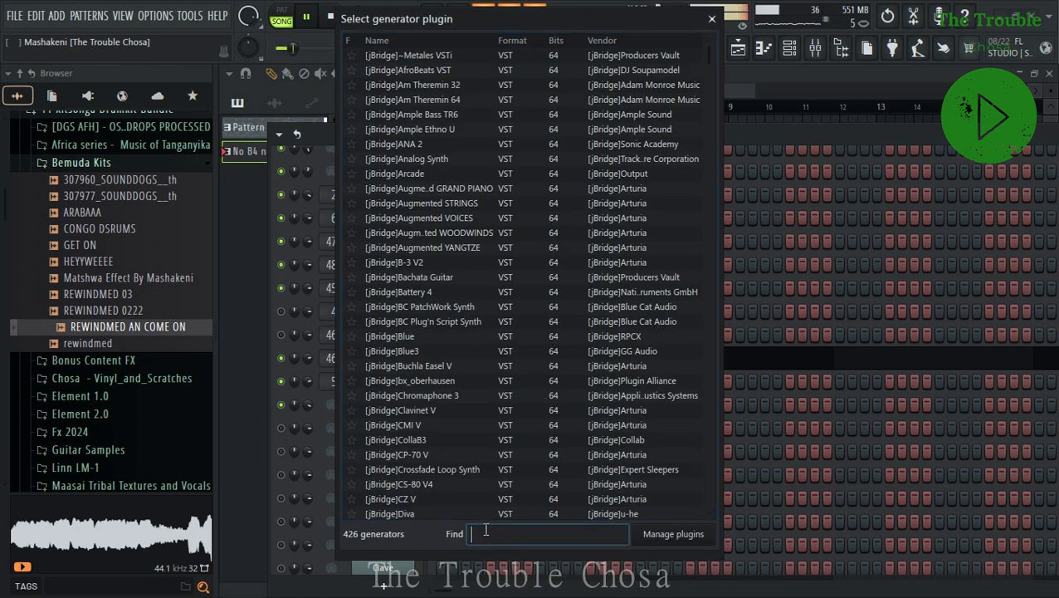
{"action": "type", "text": "vb"}
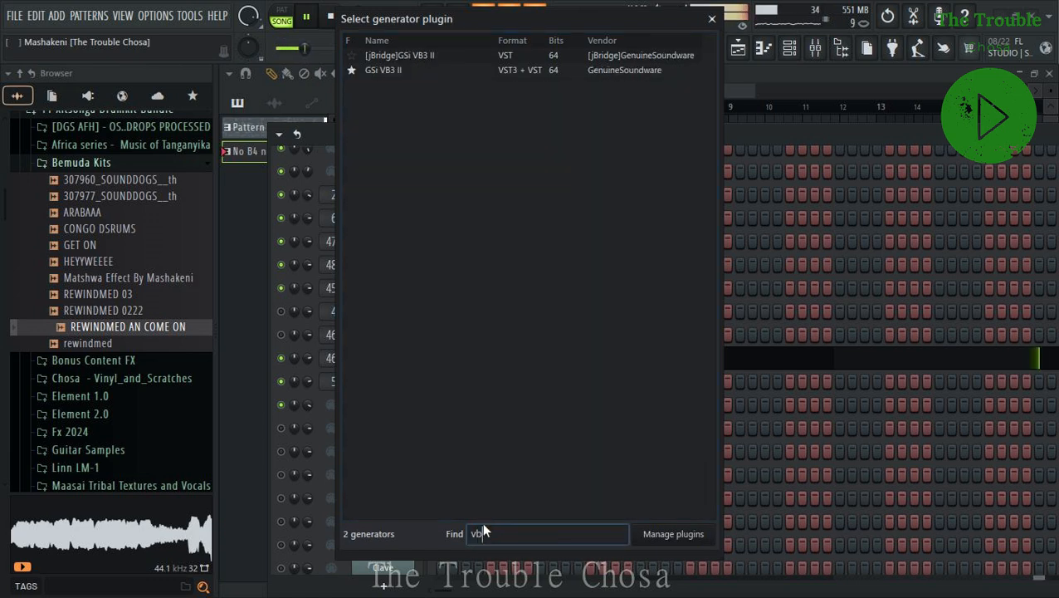
{"action": "double_click", "coordinate": [375, 69]}
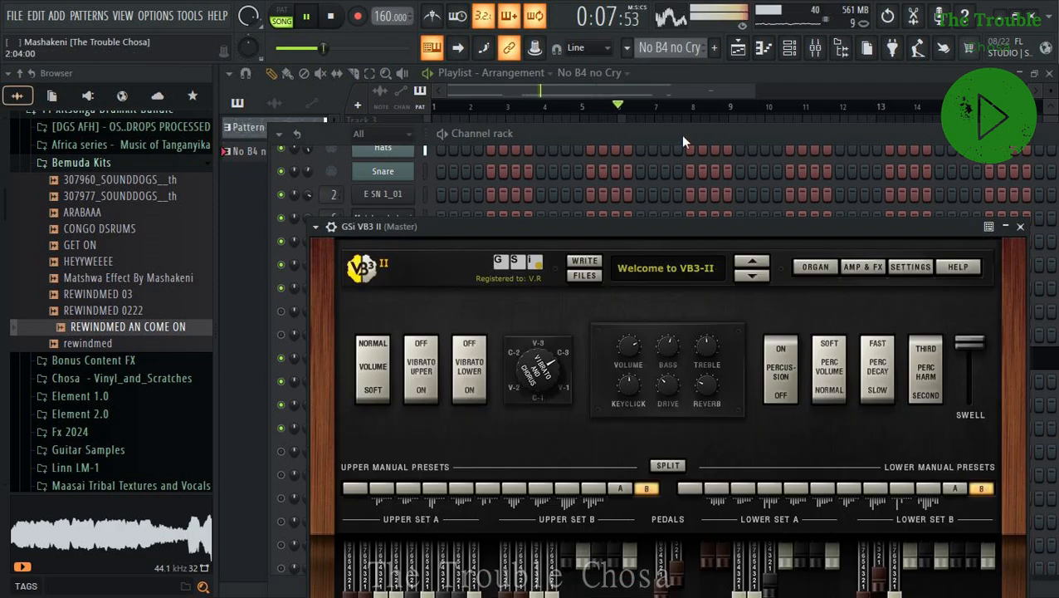
Set the root note of the GSi VB3 II channel to D#5 in its miscellaneous channel settings.
{"action": "left_click", "coordinate": [680, 133]}
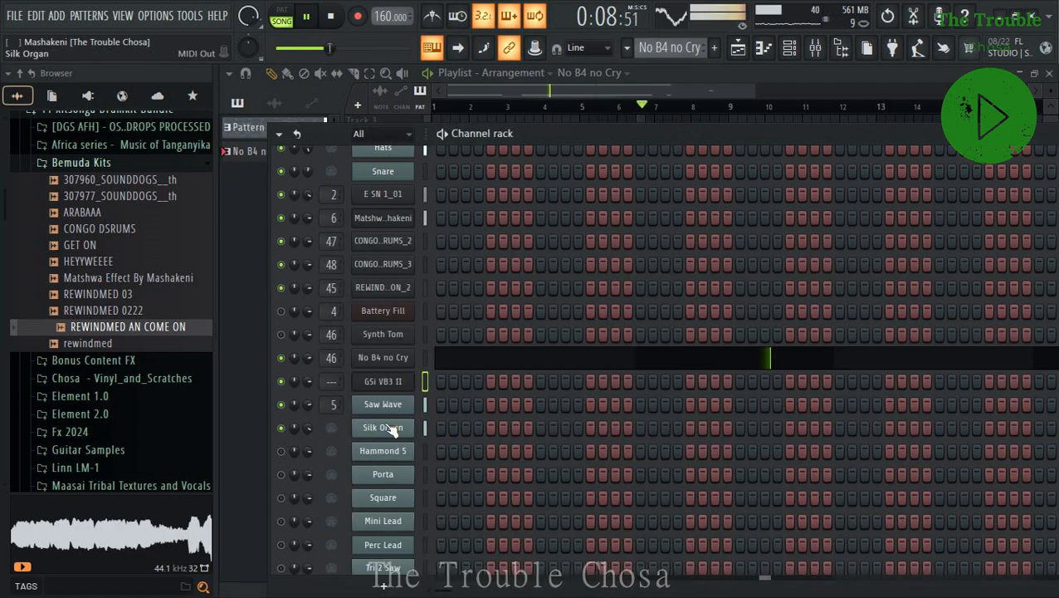
{"action": "left_click", "coordinate": [391, 381]}
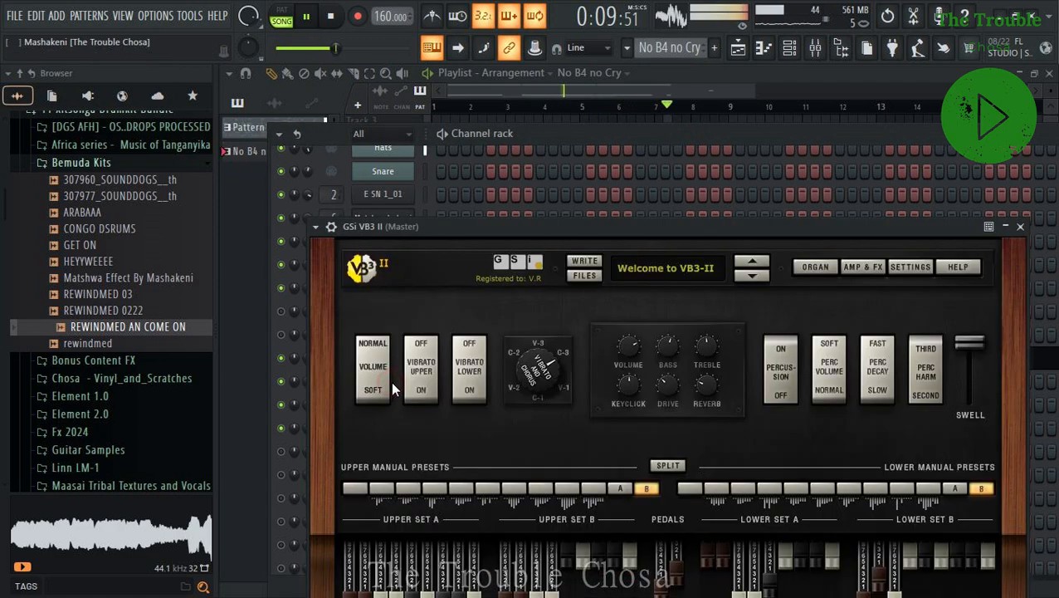
{"action": "left_click", "coordinate": [332, 227]}
{"action": "left_click", "coordinate": [396, 255]}
{"action": "left_click", "coordinate": [544, 522]}
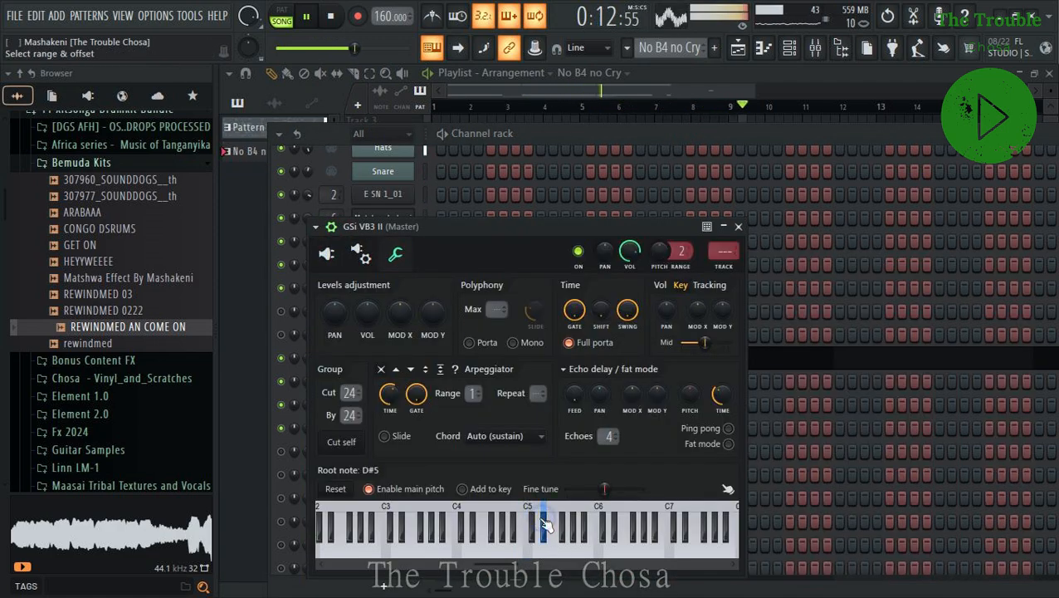
{"action": "left_click", "coordinate": [326, 254]}
{"action": "left_click", "coordinate": [1020, 227]}
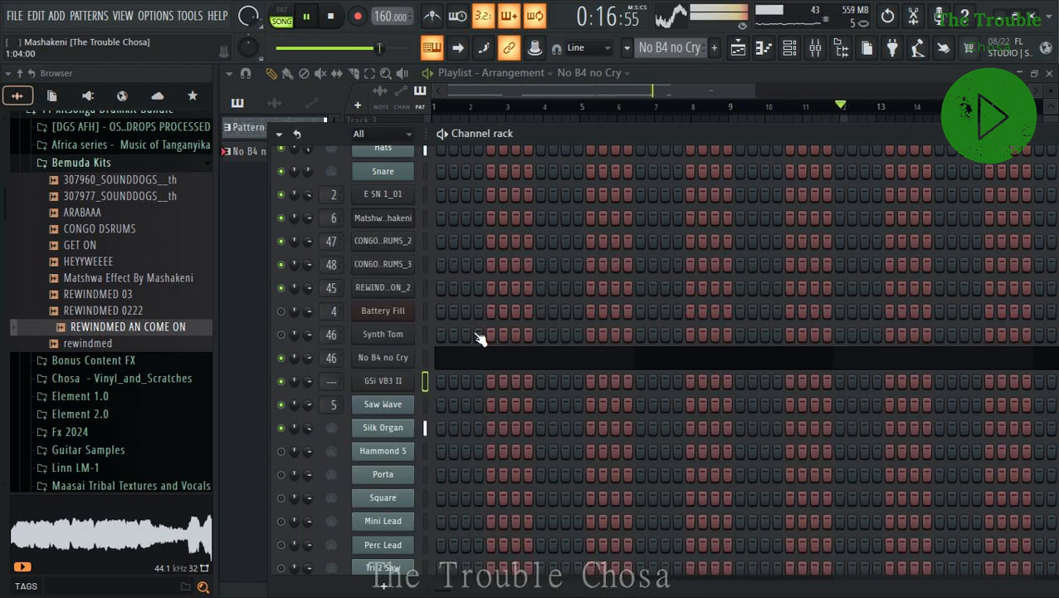
Clone the GSi VB3 II channel and return to the Channel rack.
{"action": "scroll", "coordinate": [453, 341], "scroll_direction": "down", "scroll_amount": 5}
{"action": "right_click", "coordinate": [383, 311]}
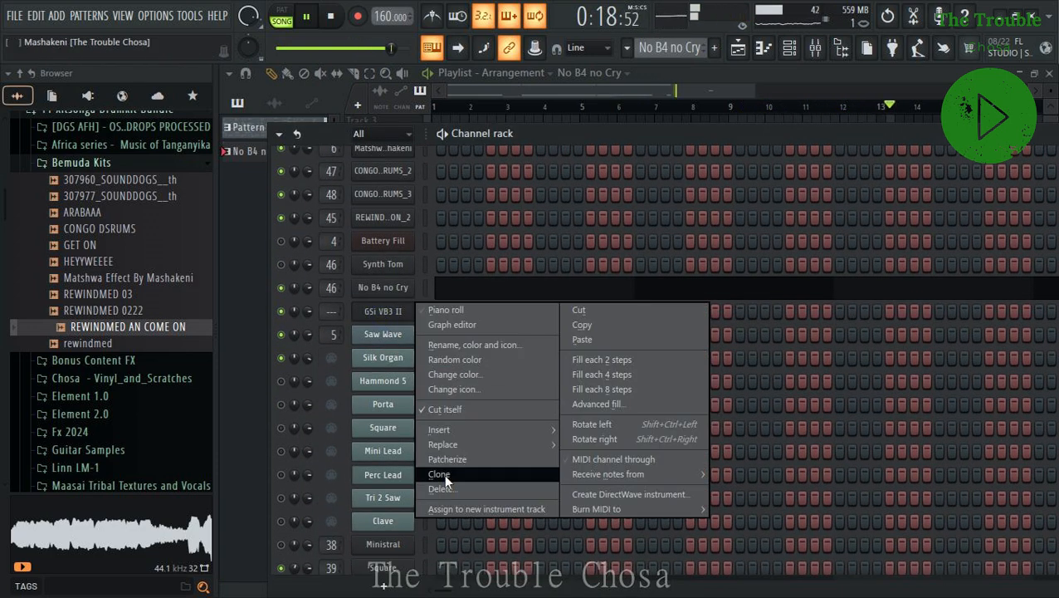
{"action": "left_click", "coordinate": [442, 474]}
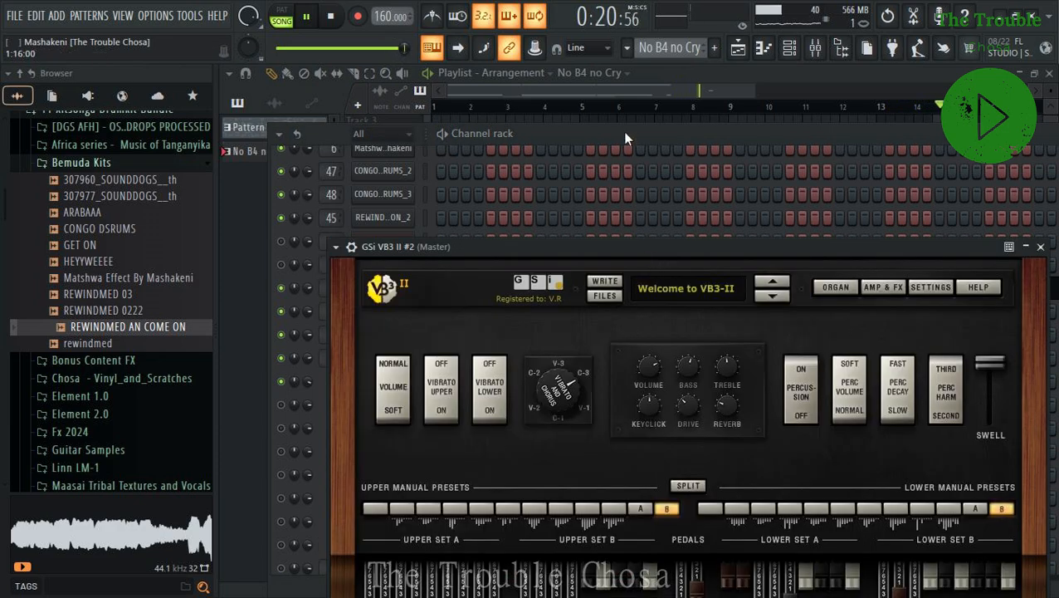
{"action": "left_click", "coordinate": [625, 135]}
{"action": "left_click", "coordinate": [818, 73]}
{"action": "scroll", "coordinate": [959, 323], "scroll_direction": "up", "scroll_amount": 2}
{"action": "scroll", "coordinate": [886, 272], "scroll_direction": "down", "scroll_amount": 4}
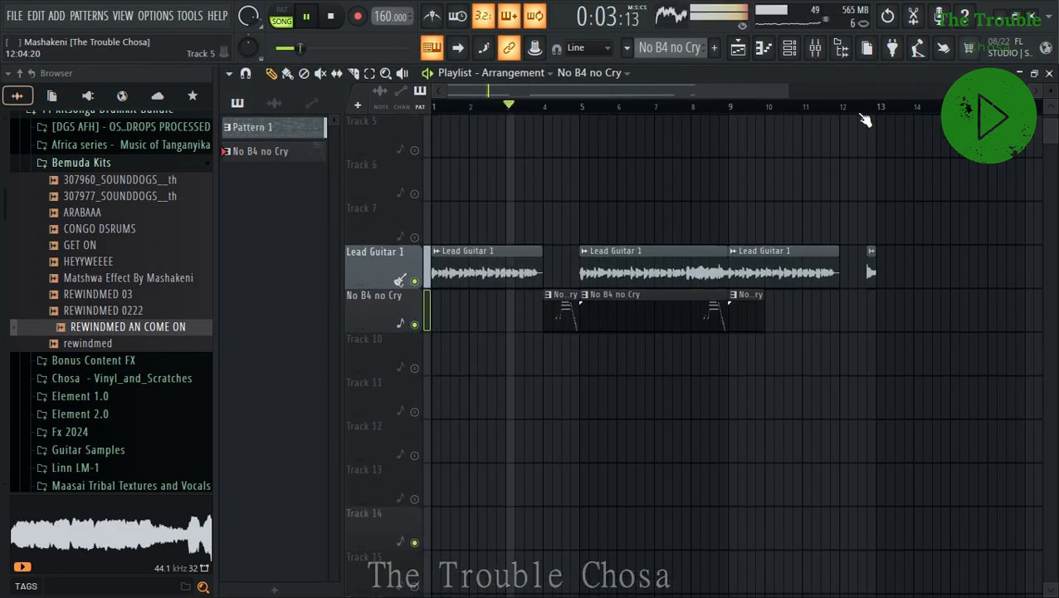
{"action": "left_click", "coordinate": [789, 47]}
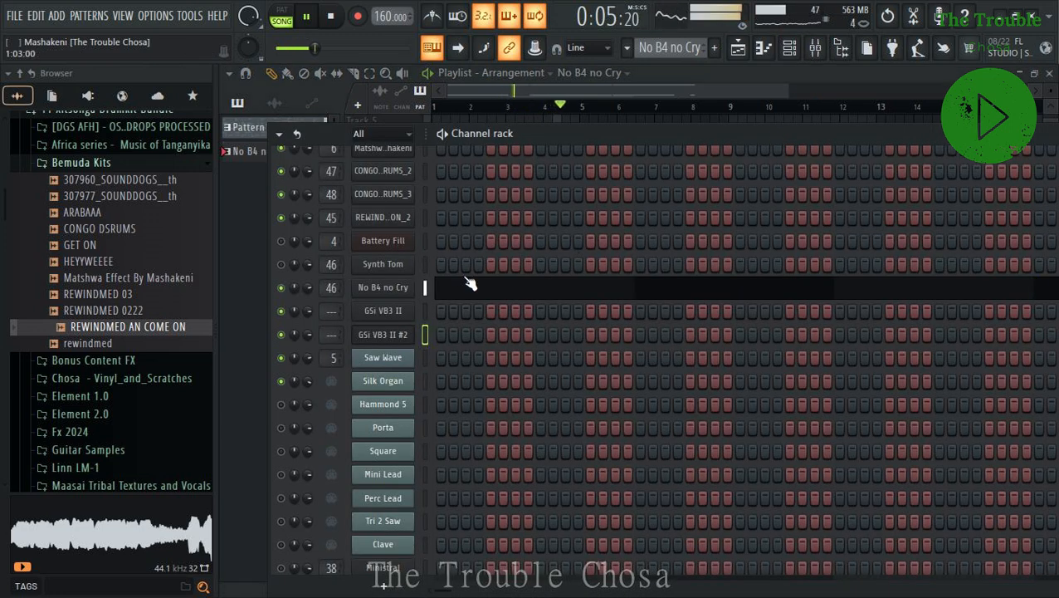
Load the Alone in the city preset in the original GSi VB3 II channel.
{"action": "scroll", "coordinate": [469, 284], "scroll_direction": "down", "scroll_amount": 3}
{"action": "scroll", "coordinate": [412, 284], "scroll_direction": "up", "scroll_amount": 2}
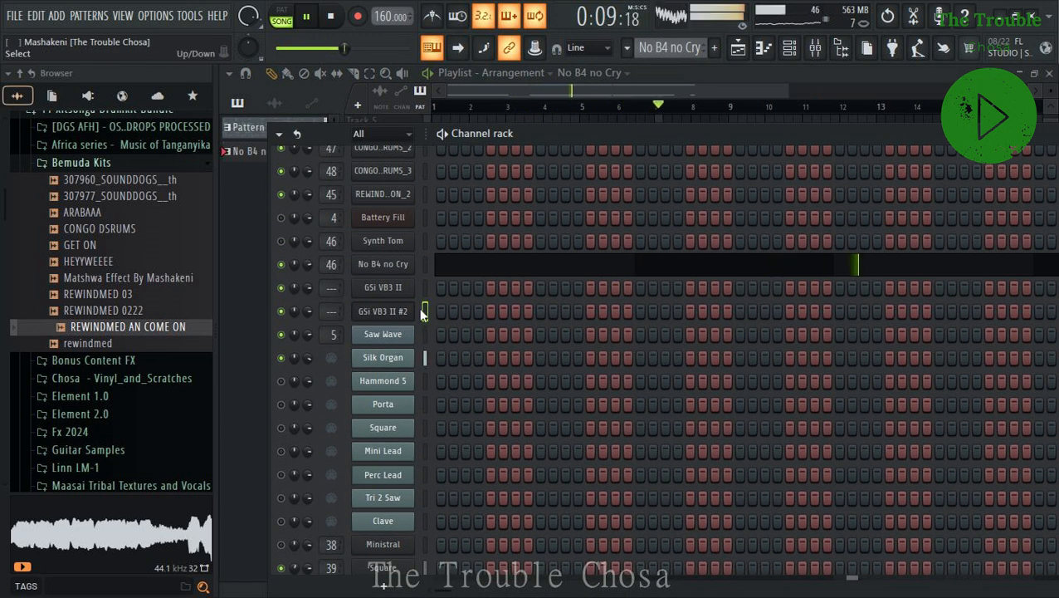
{"action": "left_click", "coordinate": [384, 290]}
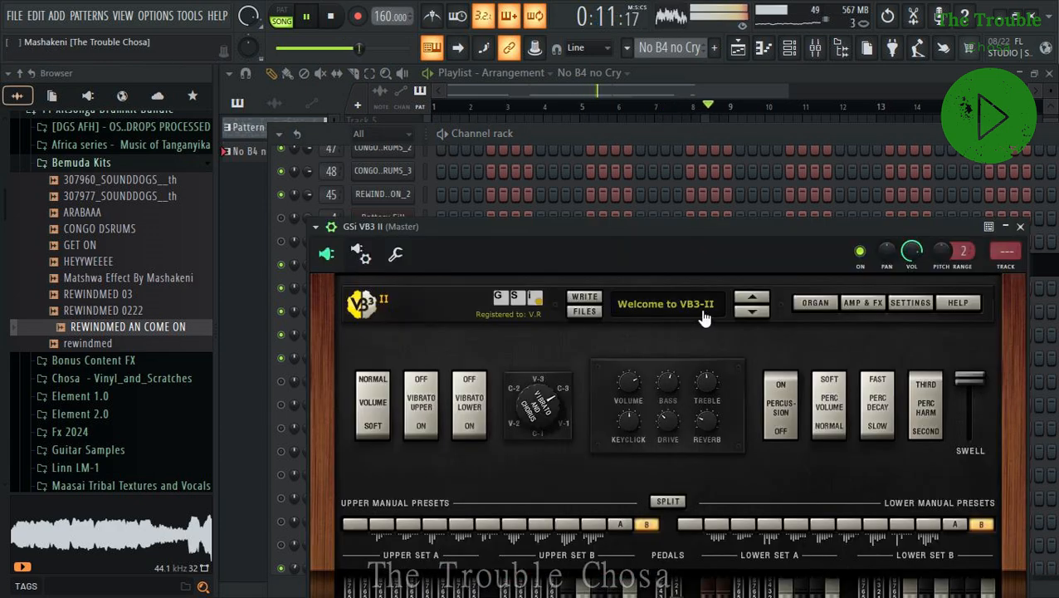
{"action": "left_click", "coordinate": [679, 305]}
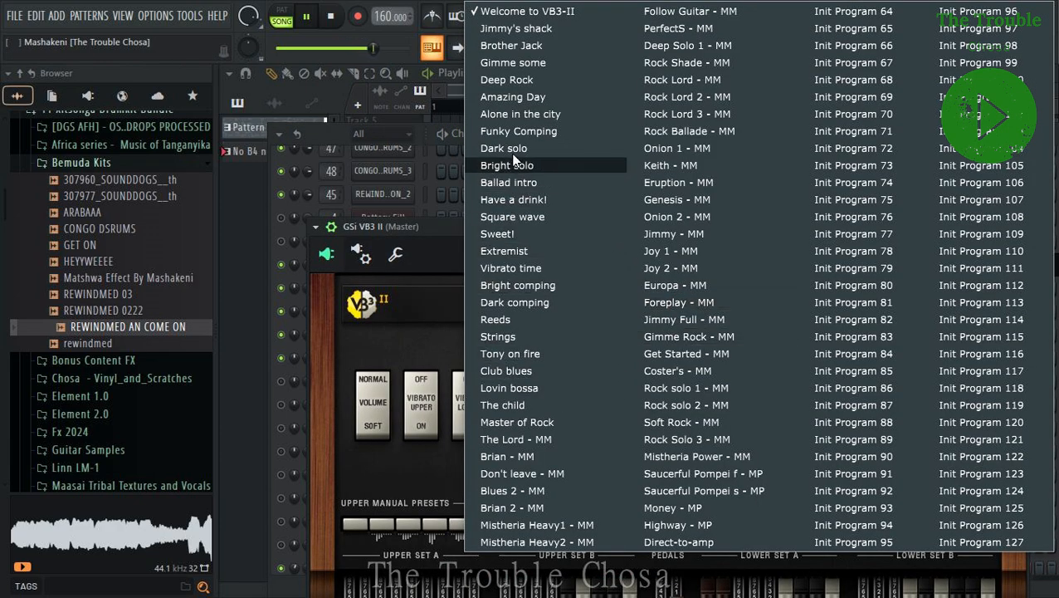
{"action": "left_click", "coordinate": [530, 116]}
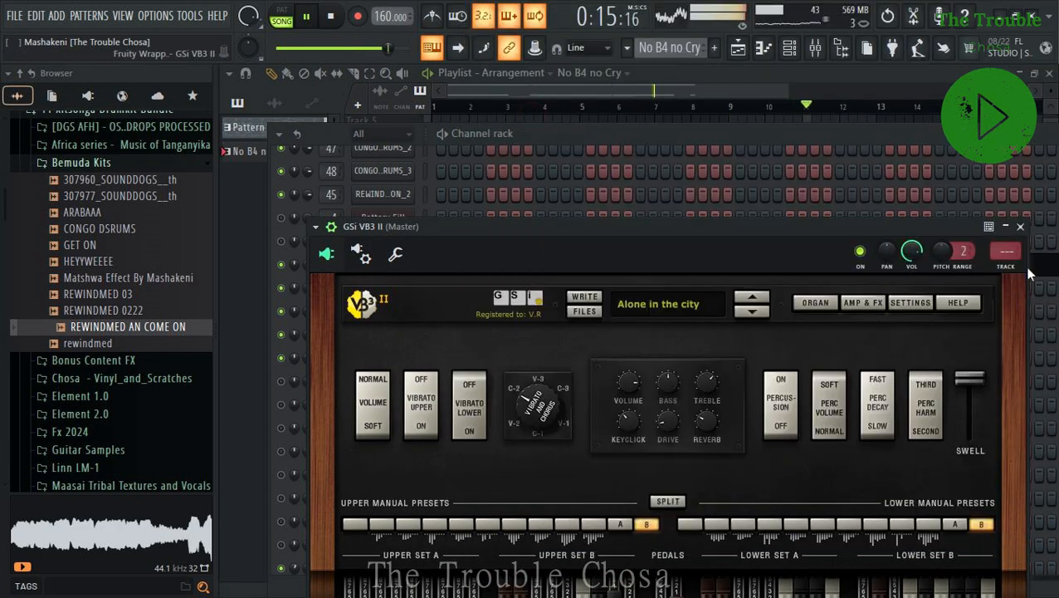
{"action": "left_click", "coordinate": [1022, 227]}
Load the Funky Comping preset in the cloned GSi VB3 II #2 channel.
{"action": "left_click", "coordinate": [393, 318]}
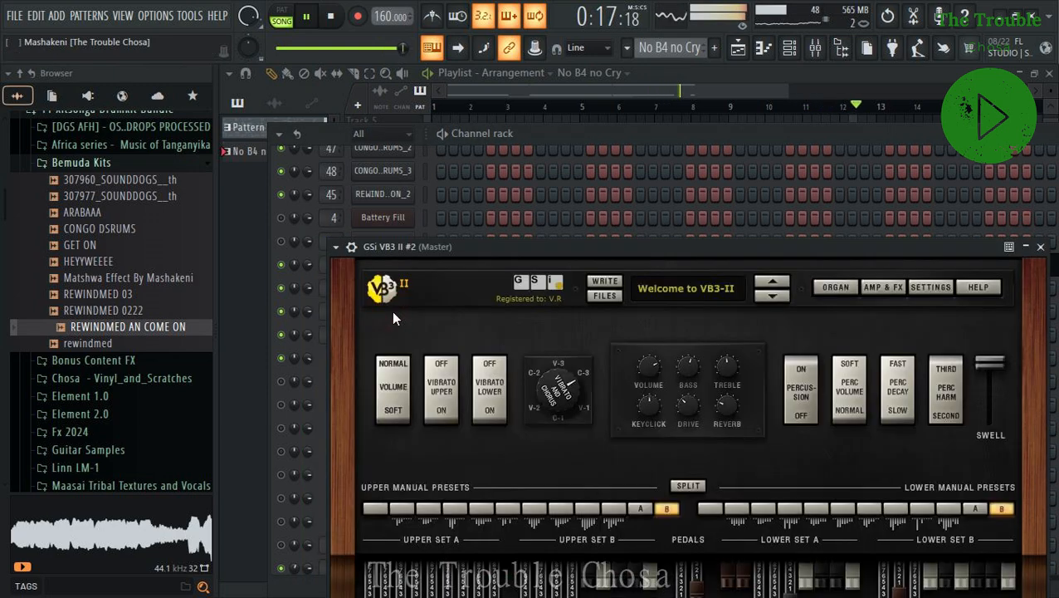
{"action": "left_click", "coordinate": [681, 288]}
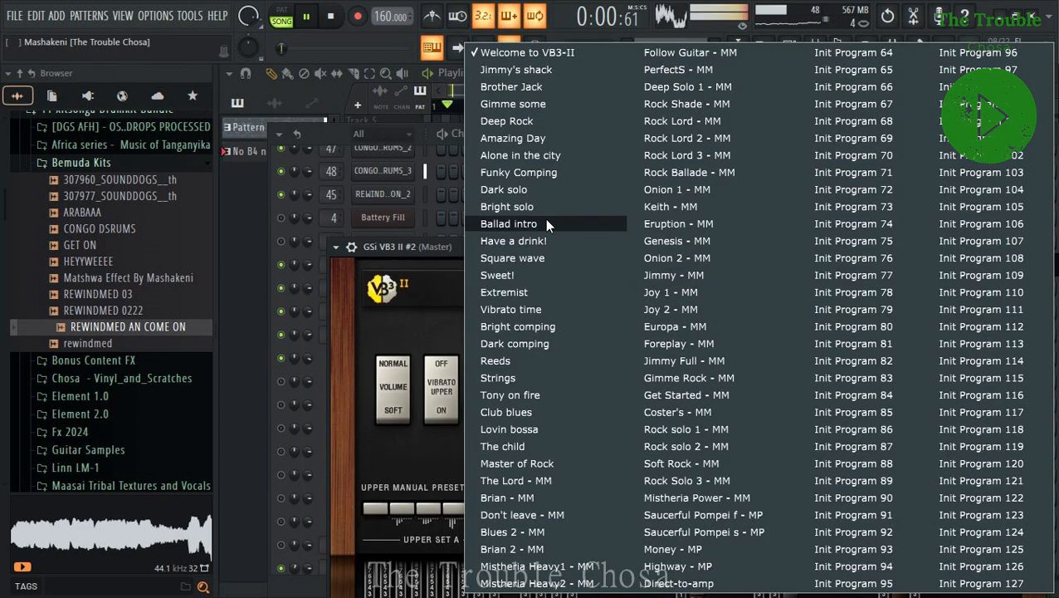
{"action": "left_click", "coordinate": [526, 172]}
{"action": "left_click", "coordinate": [705, 128]}
Rename the original GSi VB3 II channel to GSi VB3 II Solo.
{"action": "right_click", "coordinate": [387, 308]}
{"action": "left_click", "coordinate": [448, 327]}
{"action": "left_click", "coordinate": [401, 308]}
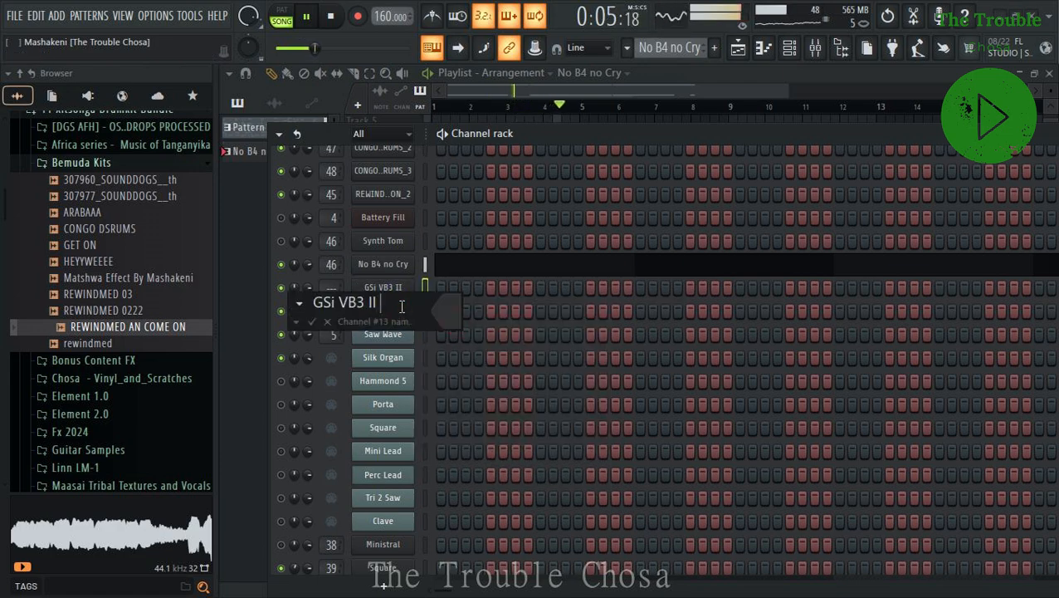
{"action": "type", "text": "Solo"}
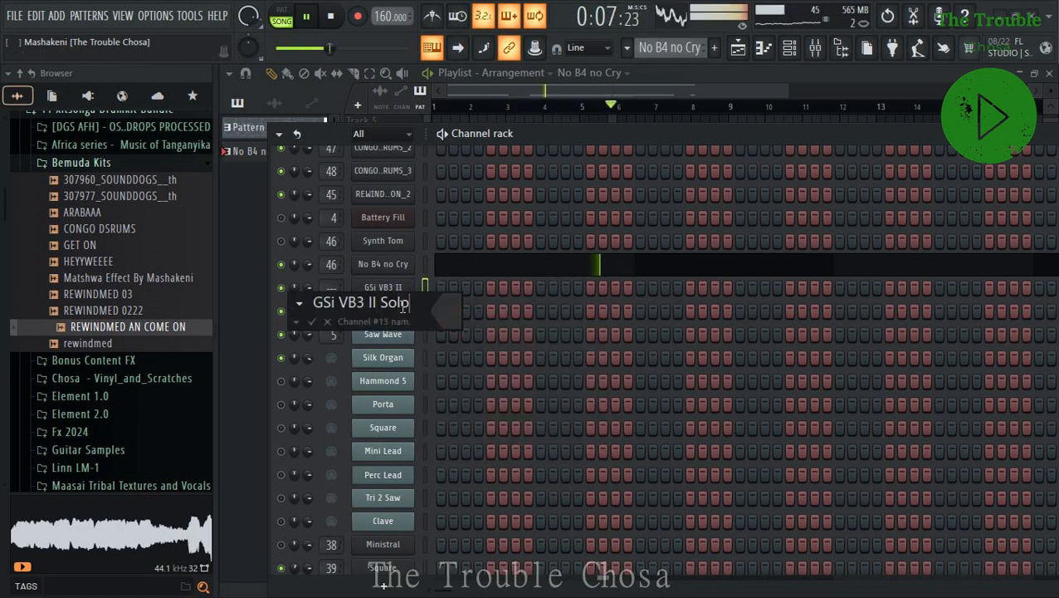
{"action": "key", "text": "Return"}
Rename the cloned organ channel to GSi VB3 II Funky.
{"action": "right_click", "coordinate": [407, 310]}
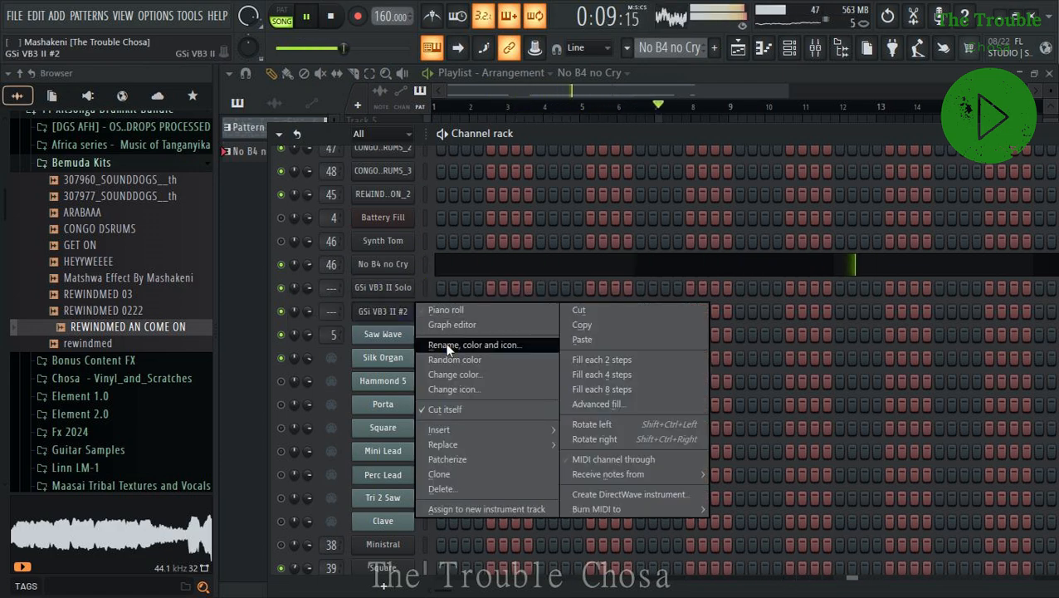
{"action": "left_click", "coordinate": [465, 344]}
{"action": "left_click", "coordinate": [397, 326]}
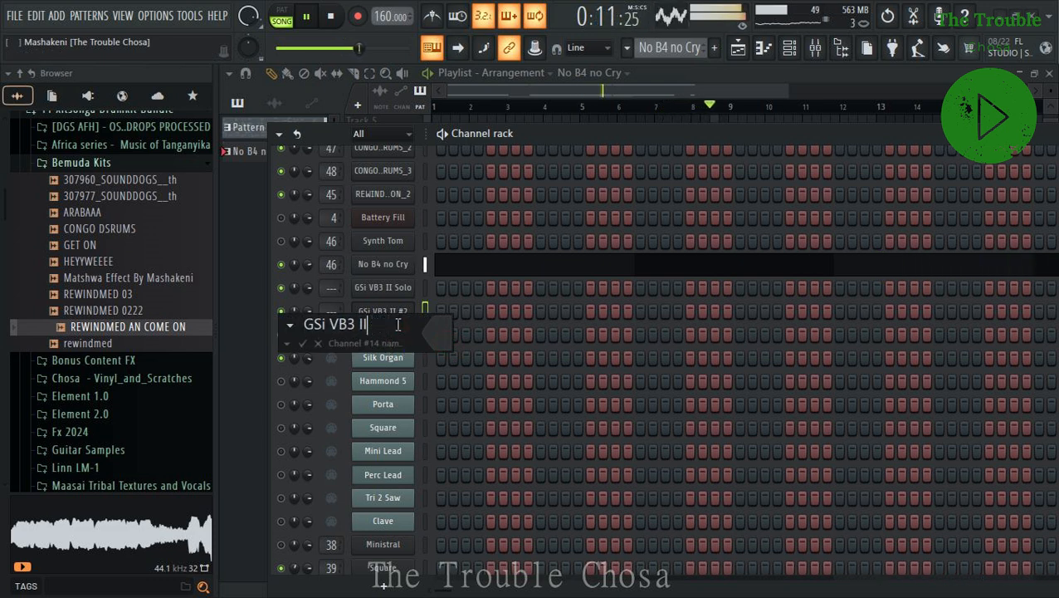
{"action": "type", "text": "Fu"}
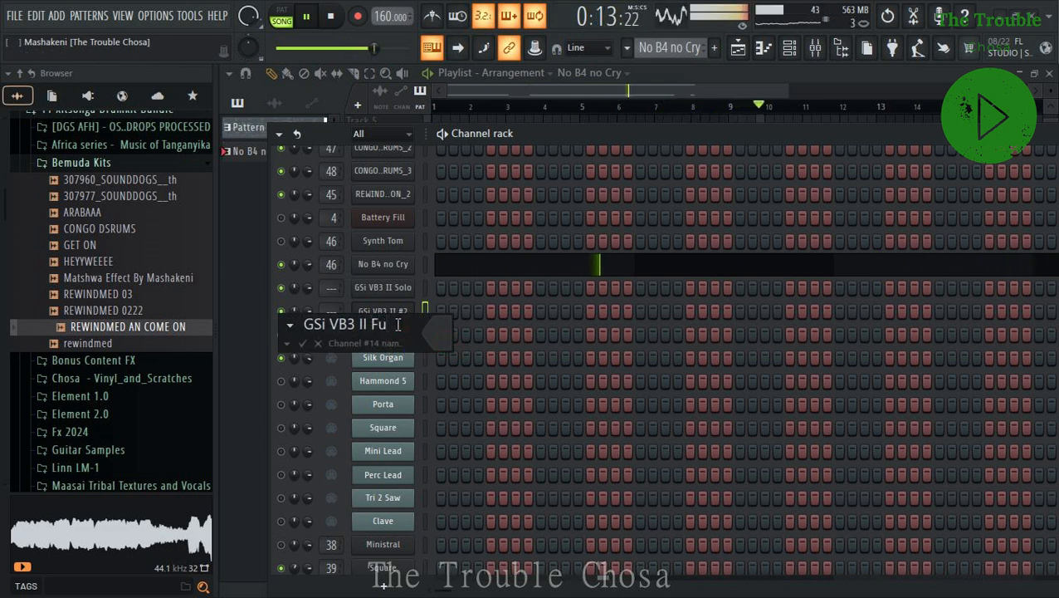
{"action": "type", "text": "nky"}
{"action": "key", "text": "Return"}
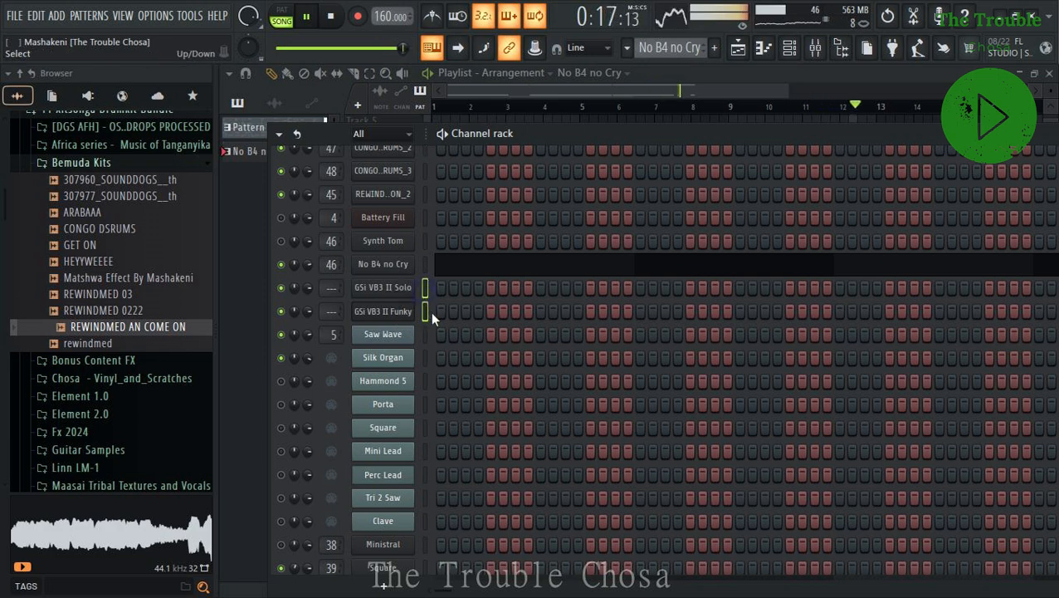
Route the Solo and Funky organ channels to mixer tracks 55 and 56, and pan the Funky track about 28% right.
{"action": "left_click", "coordinate": [815, 47]}
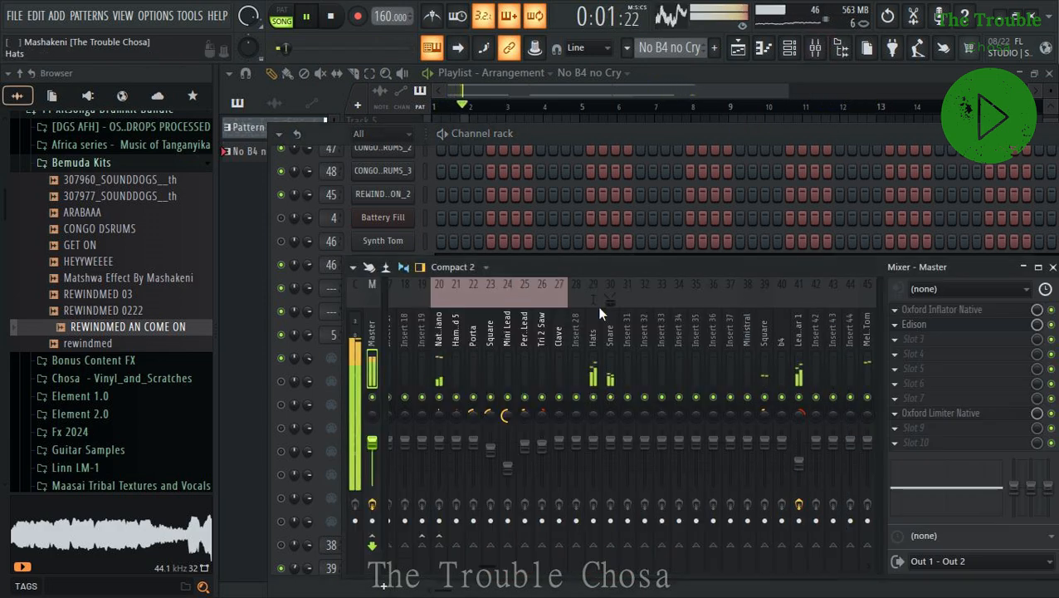
{"action": "scroll", "coordinate": [600, 306], "scroll_direction": "right", "scroll_amount": 10}
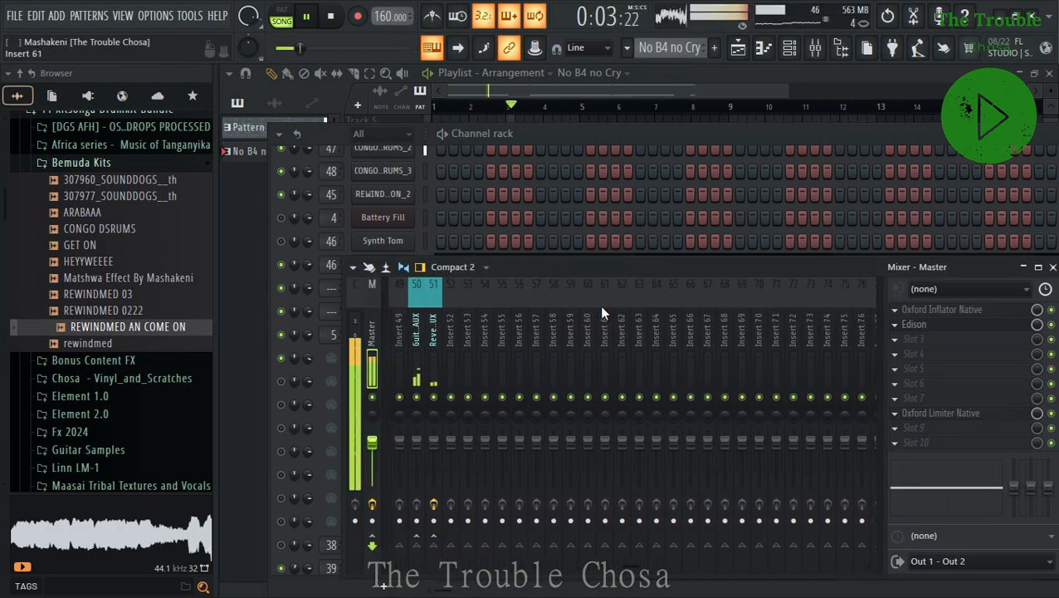
{"action": "scroll", "coordinate": [599, 304], "scroll_direction": "right", "scroll_amount": 3}
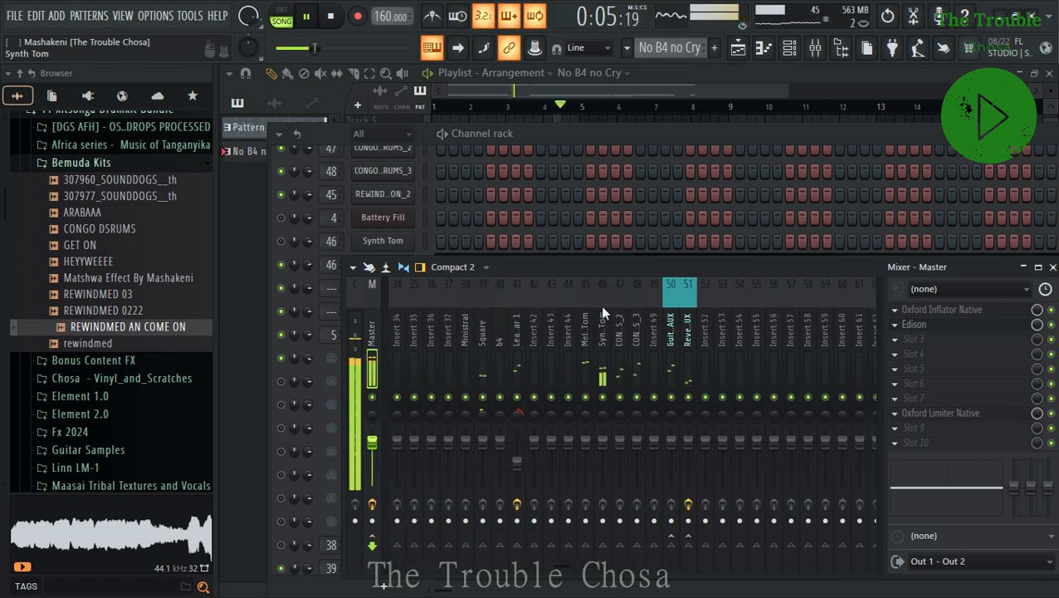
{"action": "scroll", "coordinate": [517, 331], "scroll_direction": "left", "scroll_amount": 6}
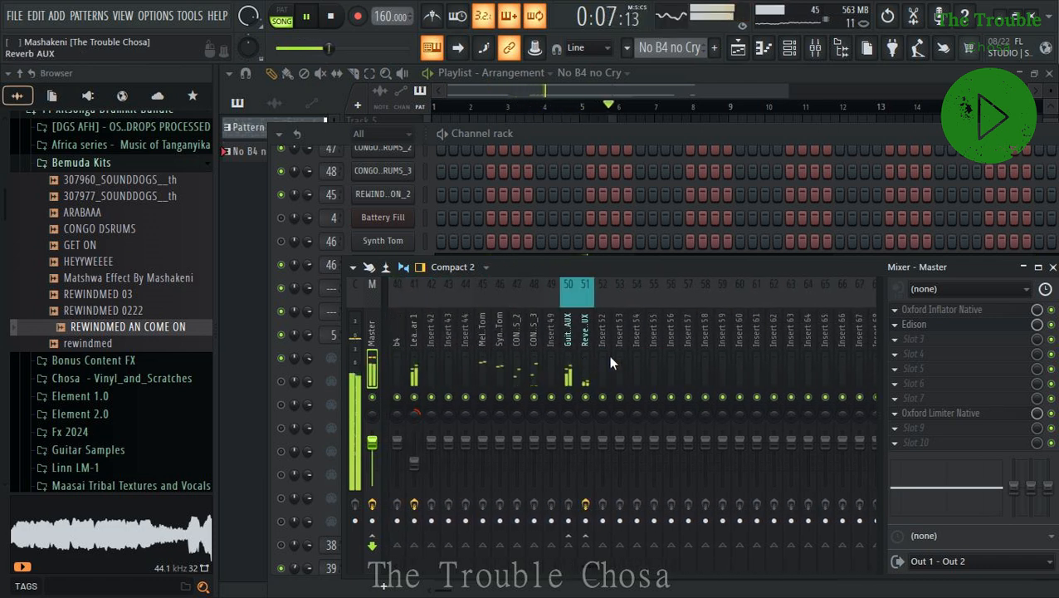
{"action": "left_click", "coordinate": [656, 341]}
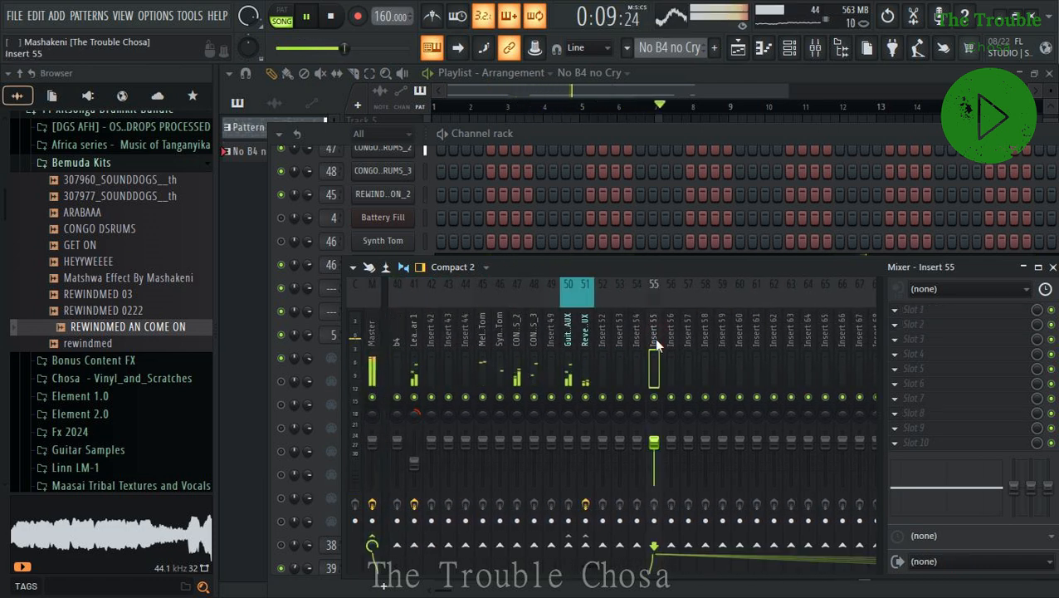
{"action": "key", "text": "ctrl+l"}
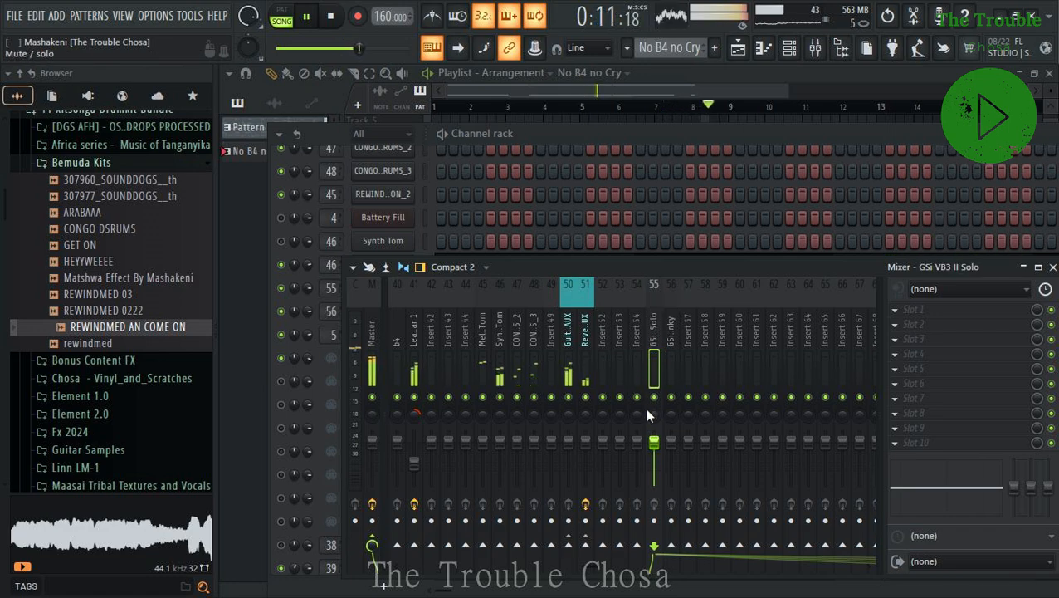
{"action": "key", "text": "Right"}
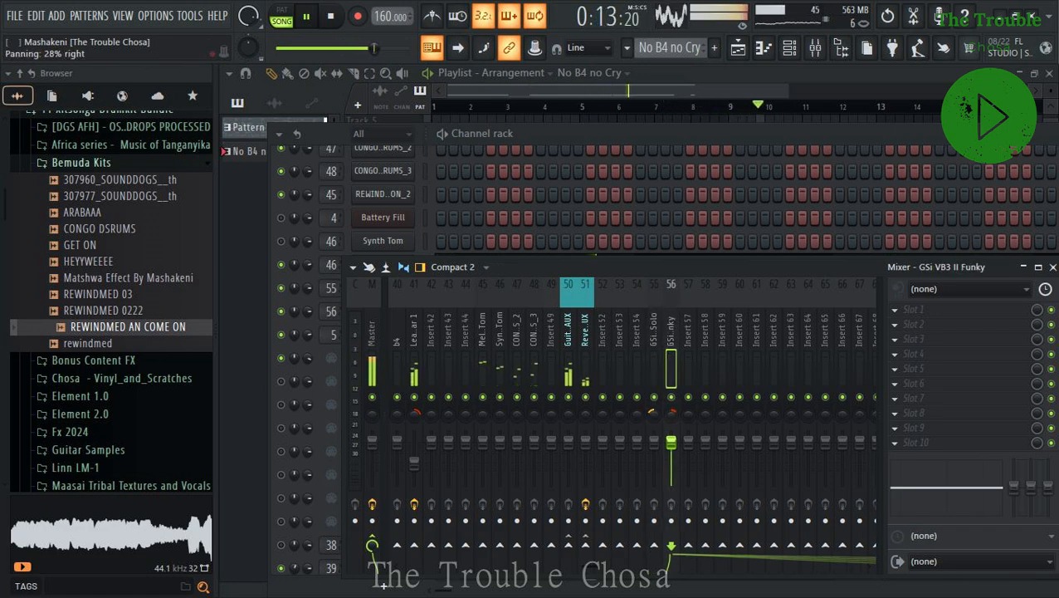
Copy the No B4 no Cry channel's notes and paste them into the GSi VB3 II Solo and GSi VB3 II Funky channels.
{"action": "left_click", "coordinate": [687, 137]}
{"action": "right_click", "coordinate": [389, 282]}
{"action": "right_click", "coordinate": [398, 265]}
{"action": "right_click", "coordinate": [399, 265]}
{"action": "left_click", "coordinate": [582, 278]}
{"action": "right_click", "coordinate": [398, 288]}
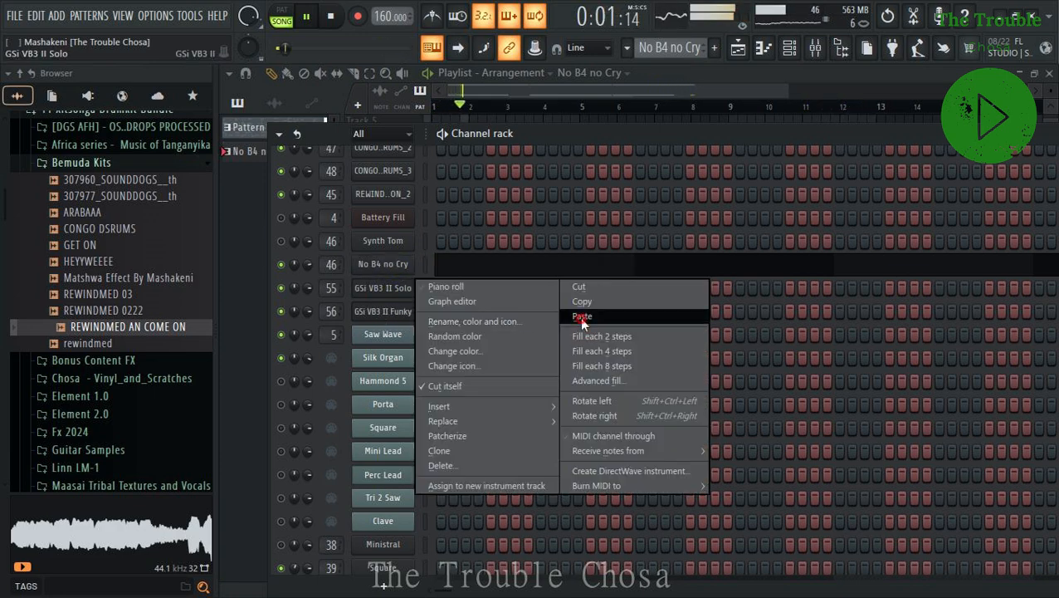
{"action": "left_click", "coordinate": [581, 319]}
{"action": "right_click", "coordinate": [398, 311]}
{"action": "left_click", "coordinate": [587, 342]}
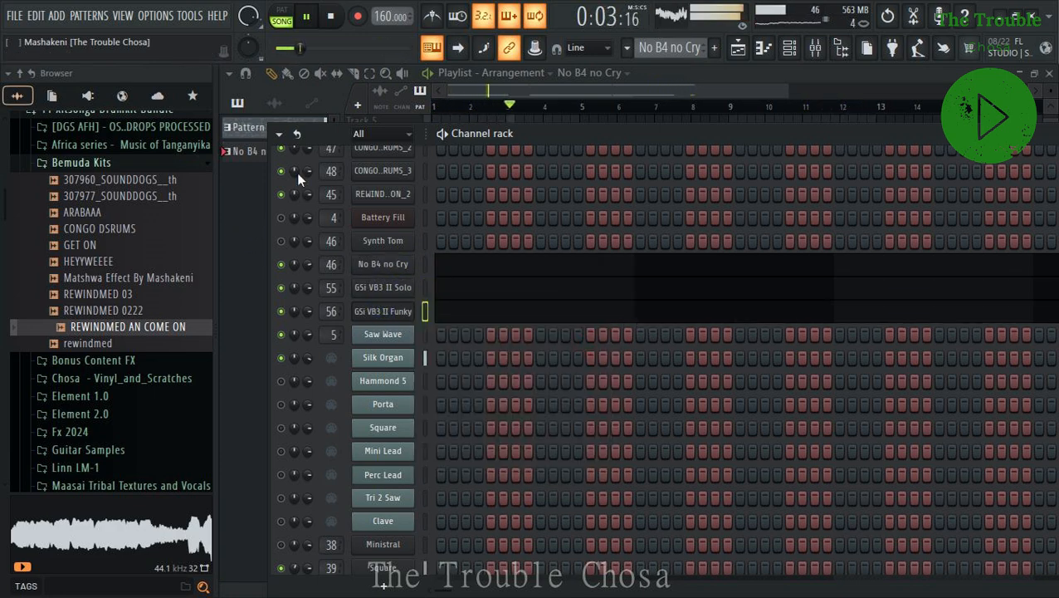
Hide the browser and channel rack, and rename the No B4 no Cry pattern to Organ Group.
{"action": "left_click", "coordinate": [841, 47]}
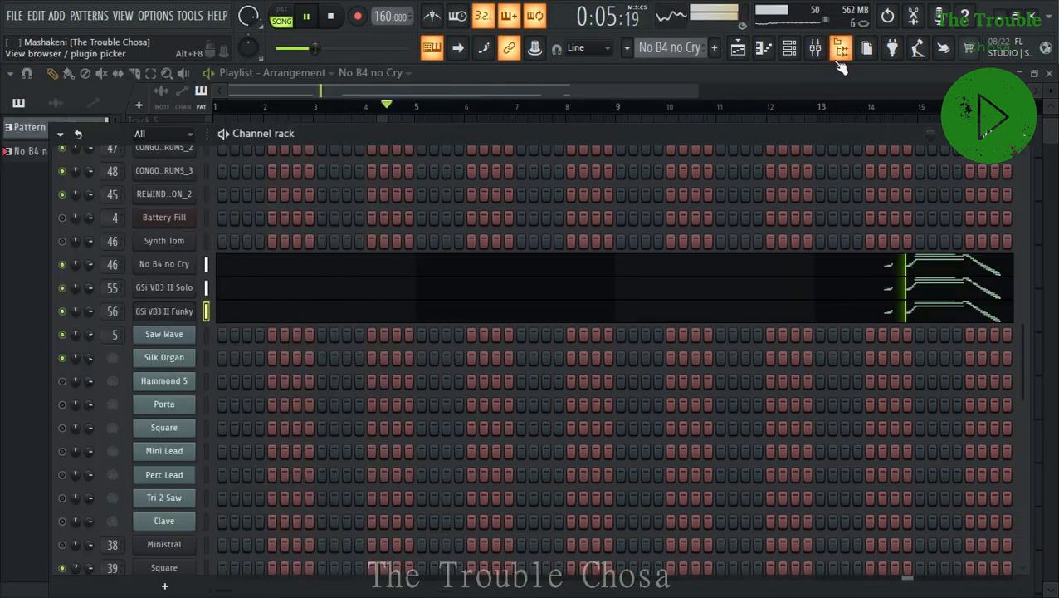
{"action": "left_click", "coordinate": [612, 86]}
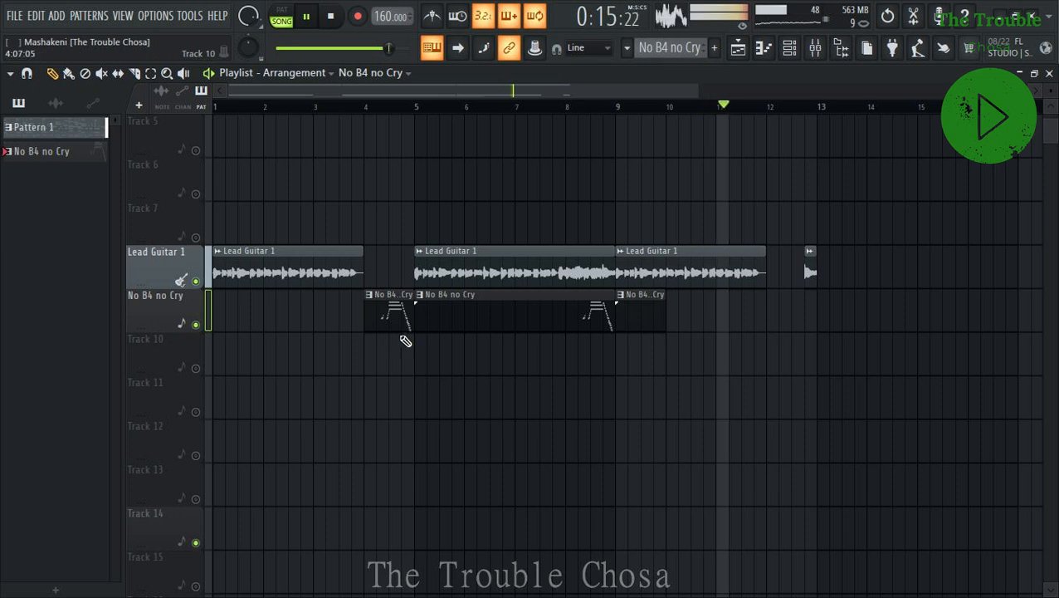
{"action": "left_click", "coordinate": [669, 47]}
{"action": "left_click", "coordinate": [793, 129]}
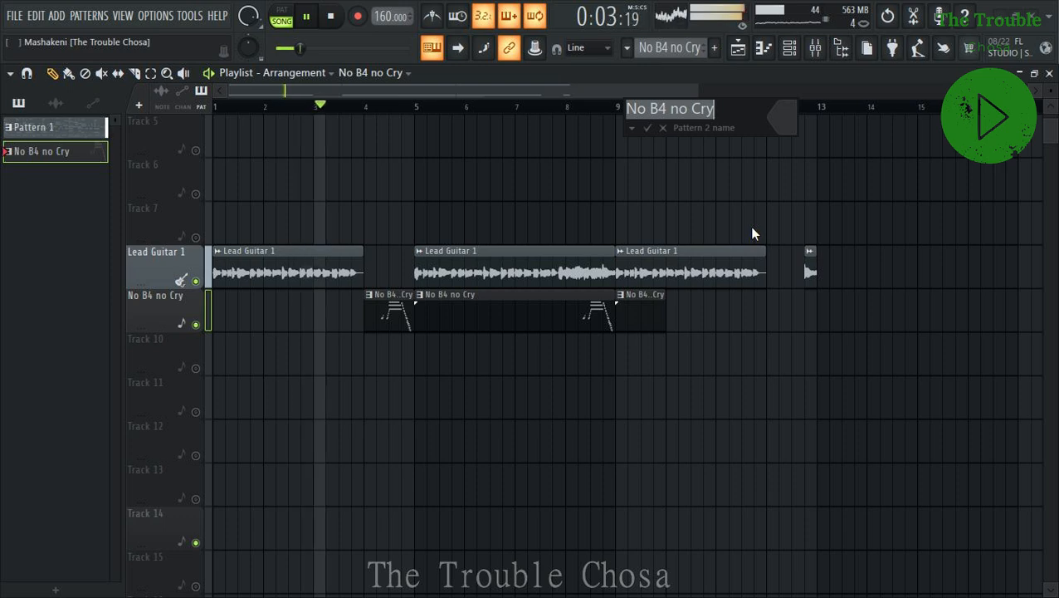
{"action": "type", "text": "Organ Group"}
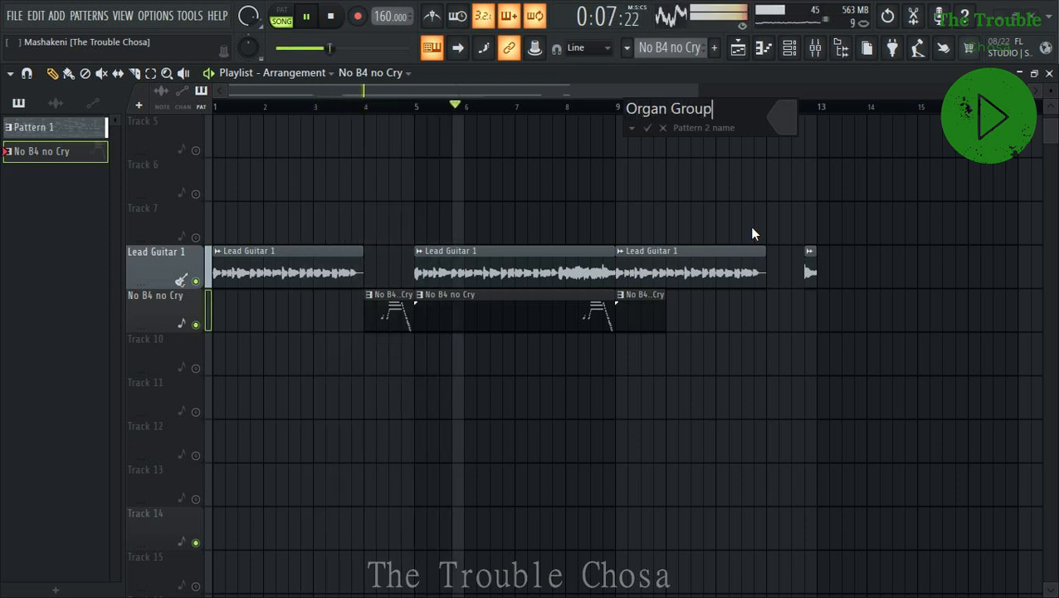
{"action": "key", "text": "Return"}
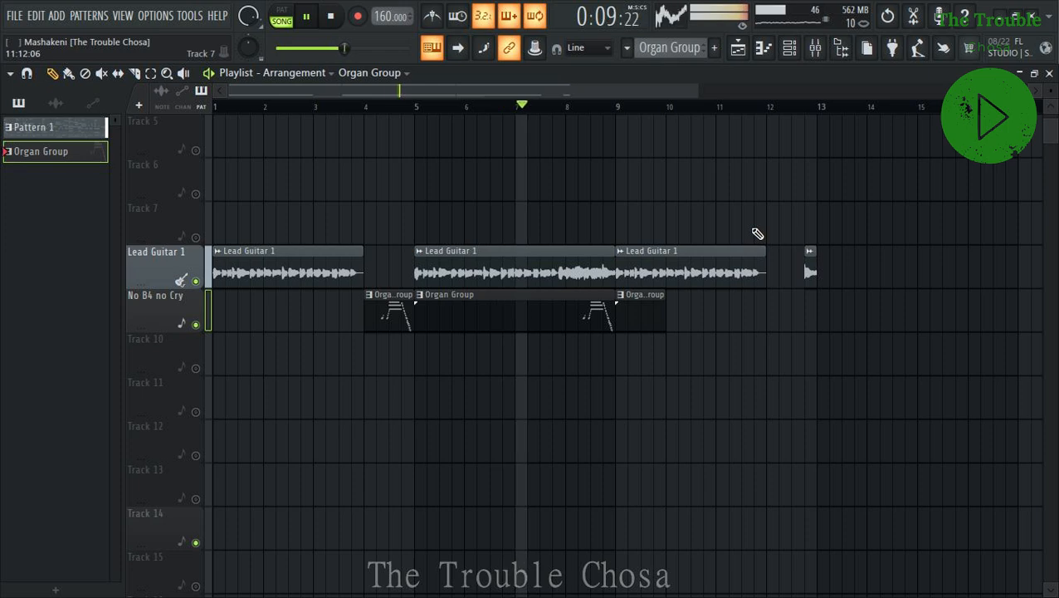
Save the project with the renamed organ pattern.
{"action": "scroll", "coordinate": [388, 355], "scroll_direction": "up", "scroll_amount": 3}
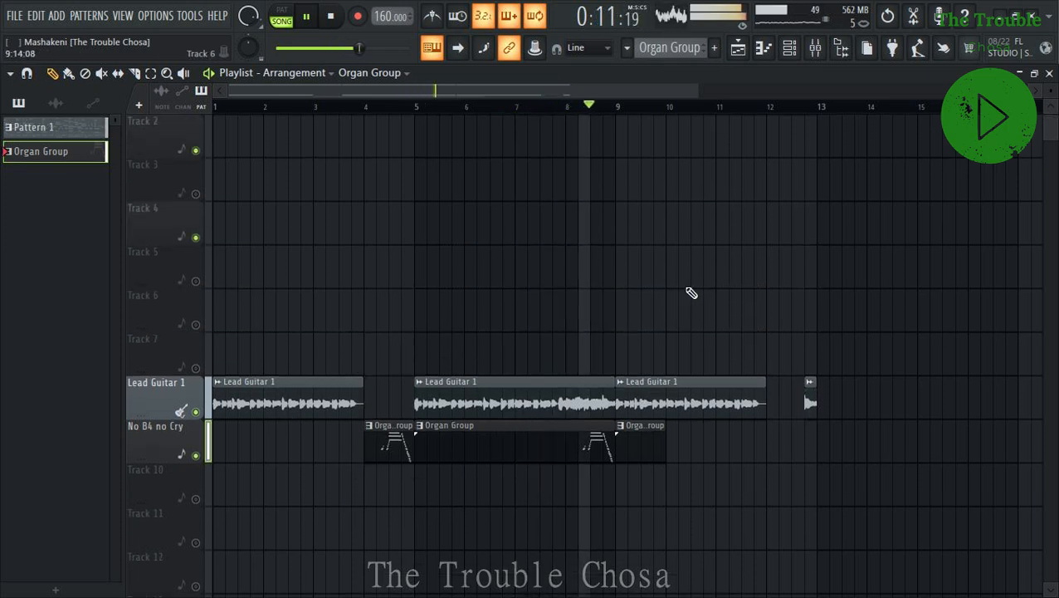
{"action": "scroll", "coordinate": [822, 240], "scroll_direction": "up", "scroll_amount": 1}
{"action": "key", "text": "ctrl+s"}
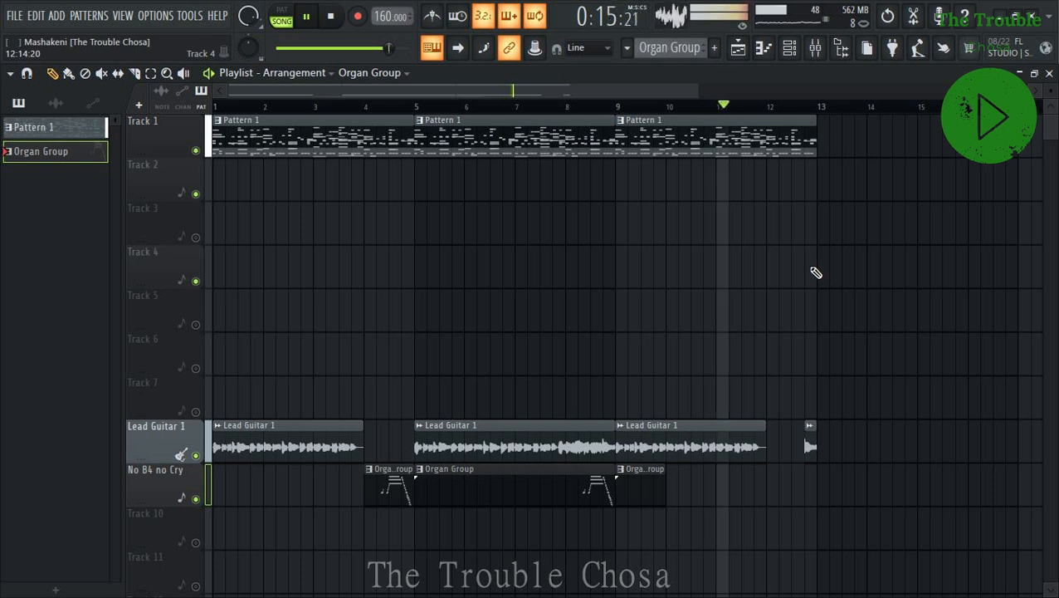
{"action": "scroll", "coordinate": [814, 273], "scroll_direction": "down", "scroll_amount": 5}
{"action": "scroll", "coordinate": [742, 338], "scroll_direction": "up", "scroll_amount": 5}
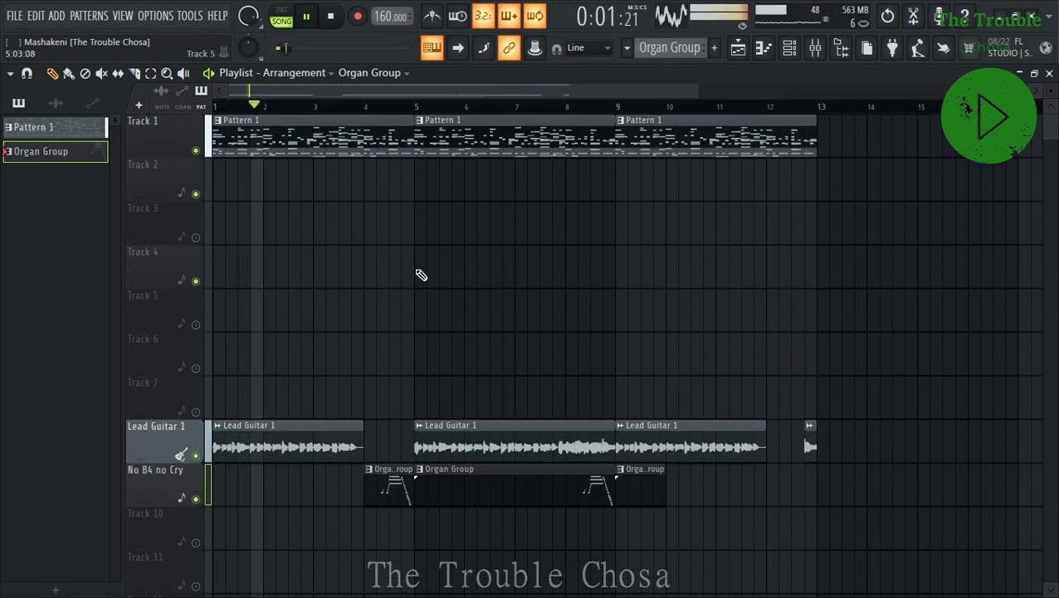
Bring up Pattern 1's channels and unmute the Hammond 5 and Porta channels.
{"action": "left_click", "coordinate": [332, 129]}
{"action": "left_click", "coordinate": [788, 49]}
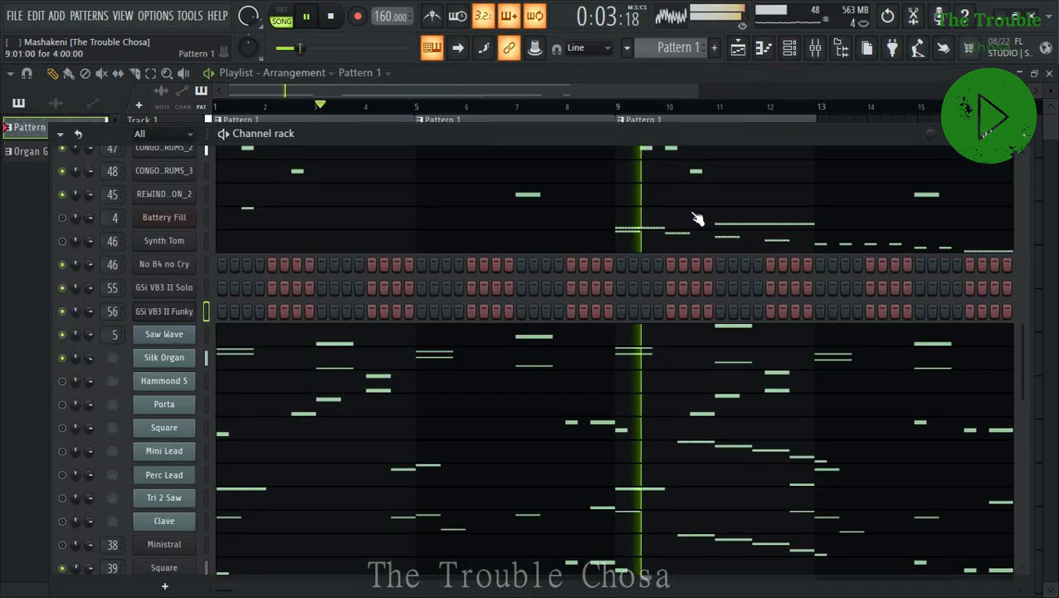
{"action": "left_click_drag", "start_coordinate": [835, 131], "coordinate": [903, 97]}
{"action": "scroll", "coordinate": [718, 345], "scroll_direction": "up", "scroll_amount": 7}
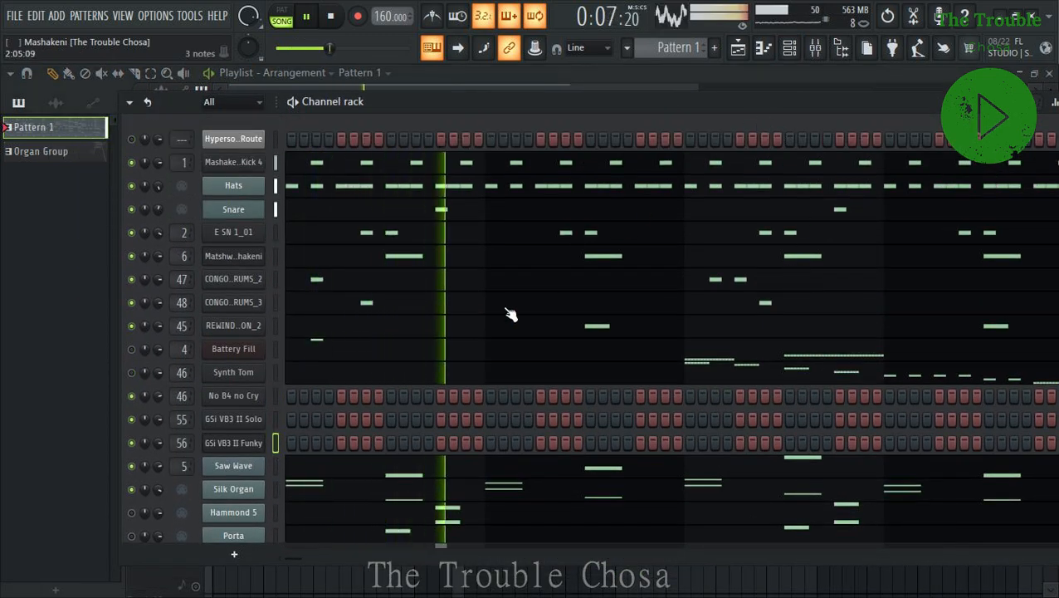
{"action": "scroll", "coordinate": [473, 324], "scroll_direction": "down", "scroll_amount": 5}
{"action": "scroll", "coordinate": [305, 352], "scroll_direction": "down", "scroll_amount": 9}
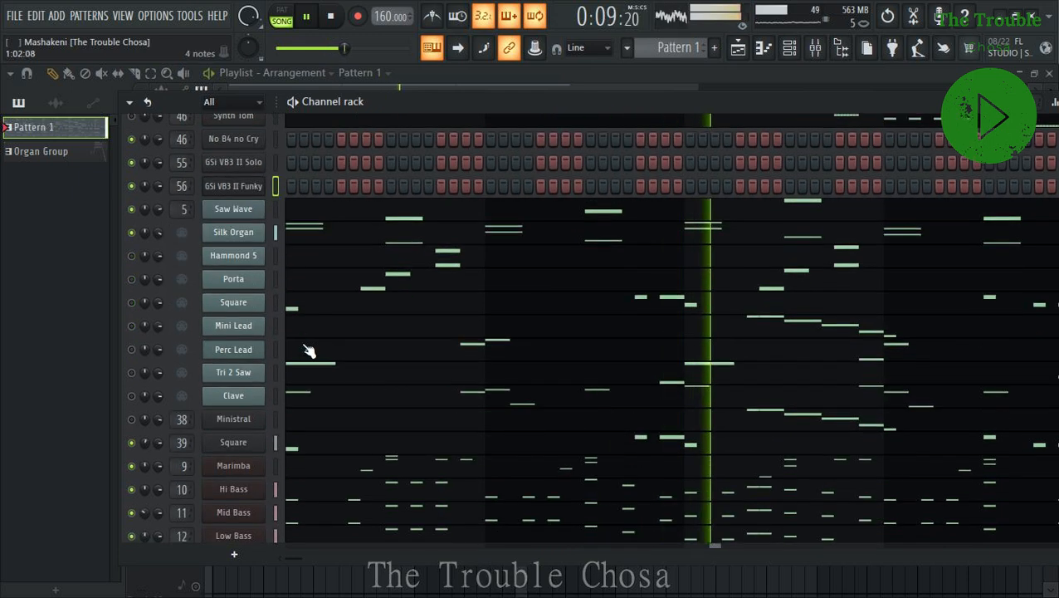
{"action": "scroll", "coordinate": [168, 377], "scroll_direction": "up", "scroll_amount": 2}
{"action": "left_click", "coordinate": [131, 236]}
{"action": "left_click", "coordinate": [132, 260]}
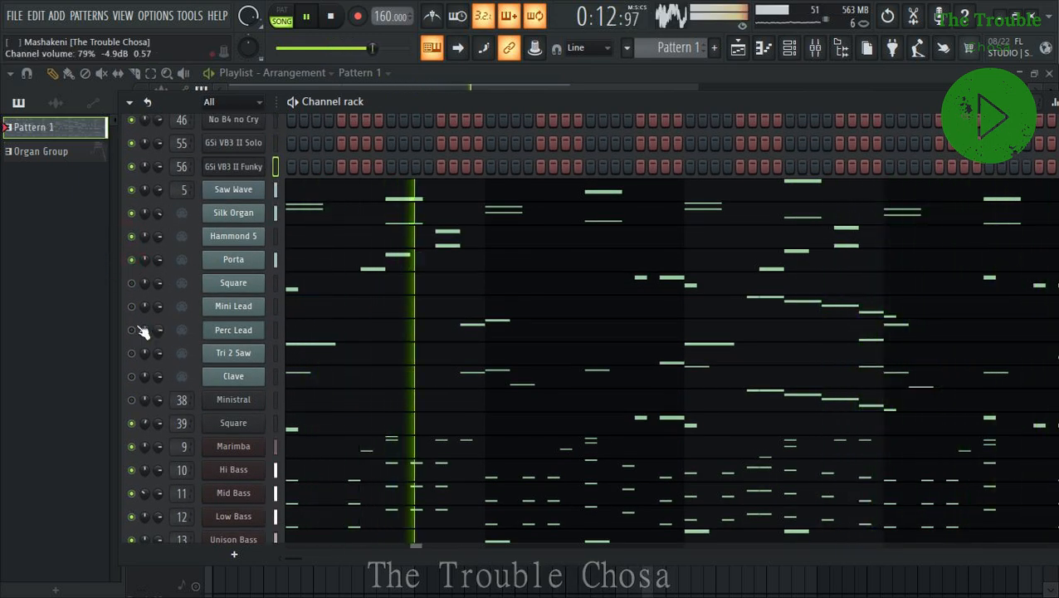